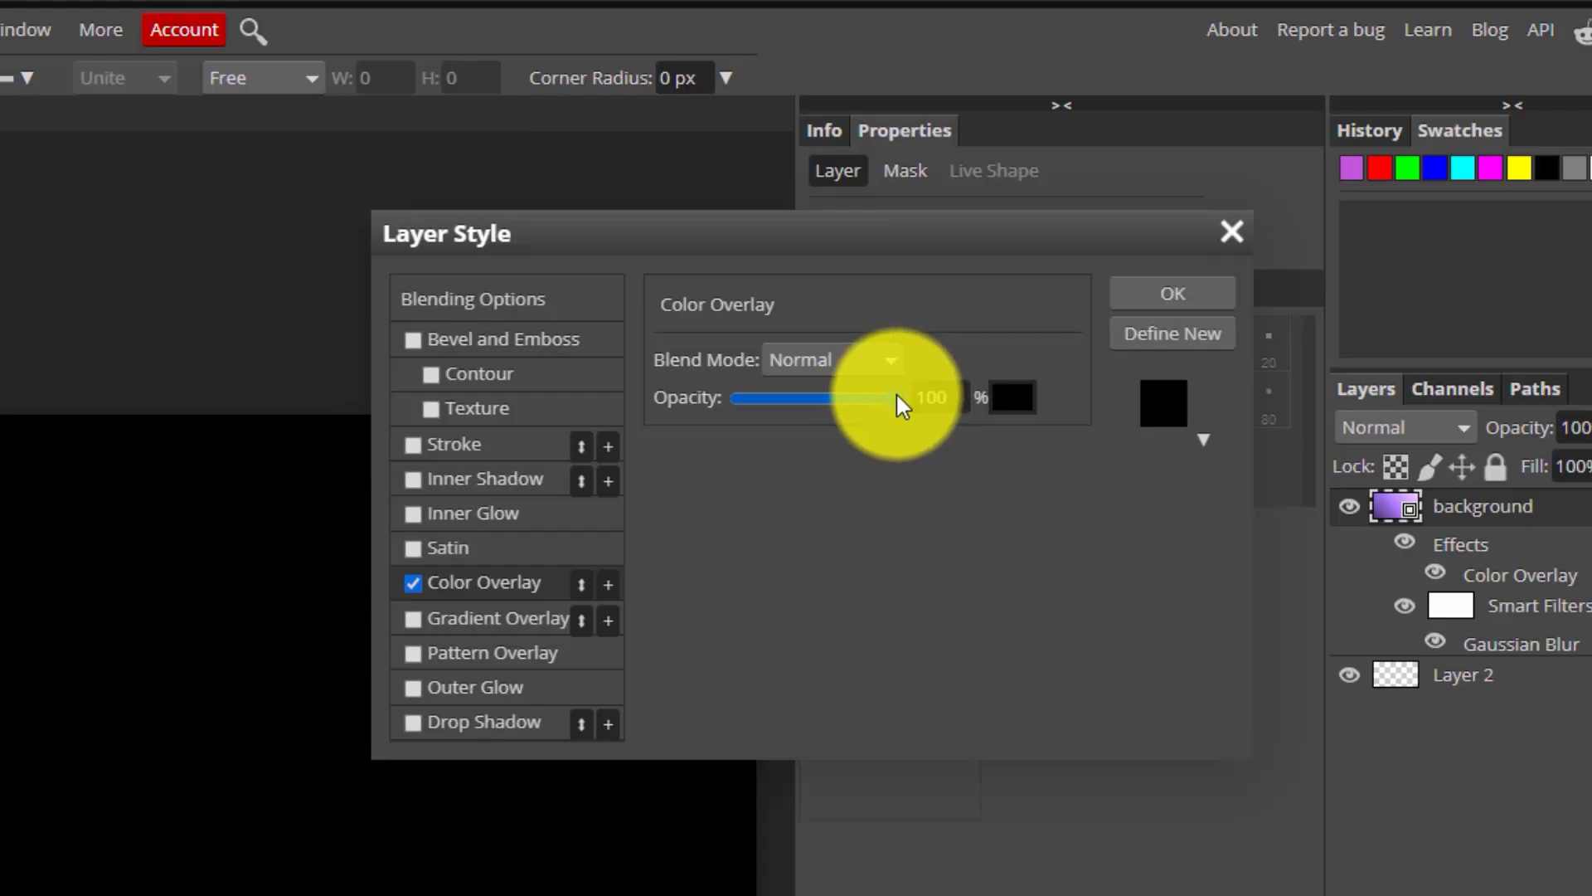
Reduce the opacity of the black Color Overlay on the background layer.
{"action": "left_click_drag", "start_coordinate": [897, 396], "coordinate": [844, 396]}
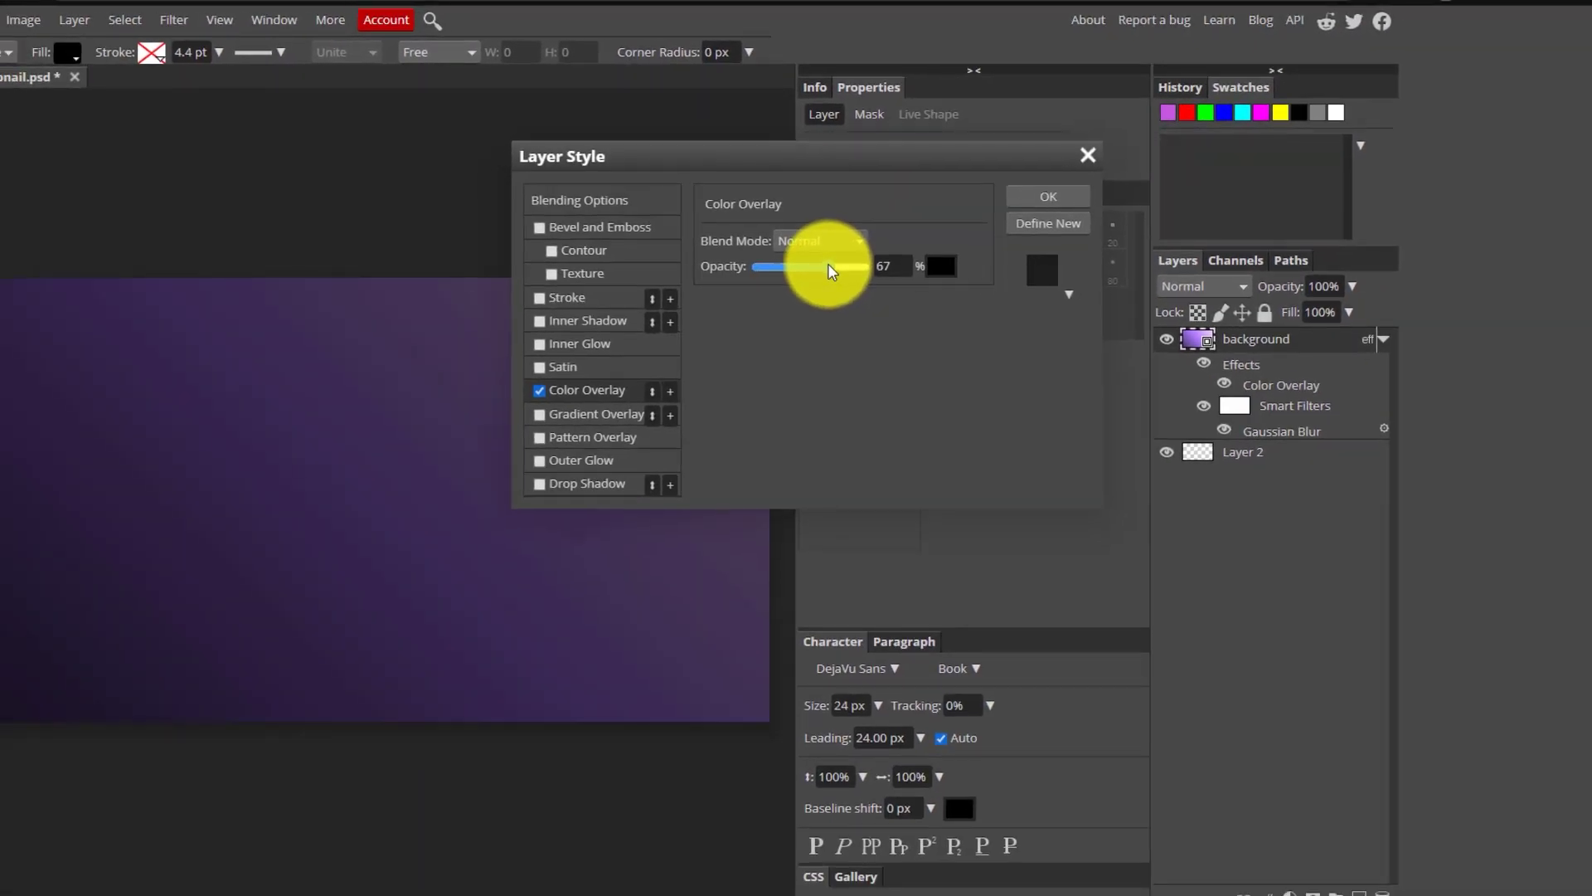
{"action": "left_click_drag", "start_coordinate": [829, 265], "coordinate": [808, 266]}
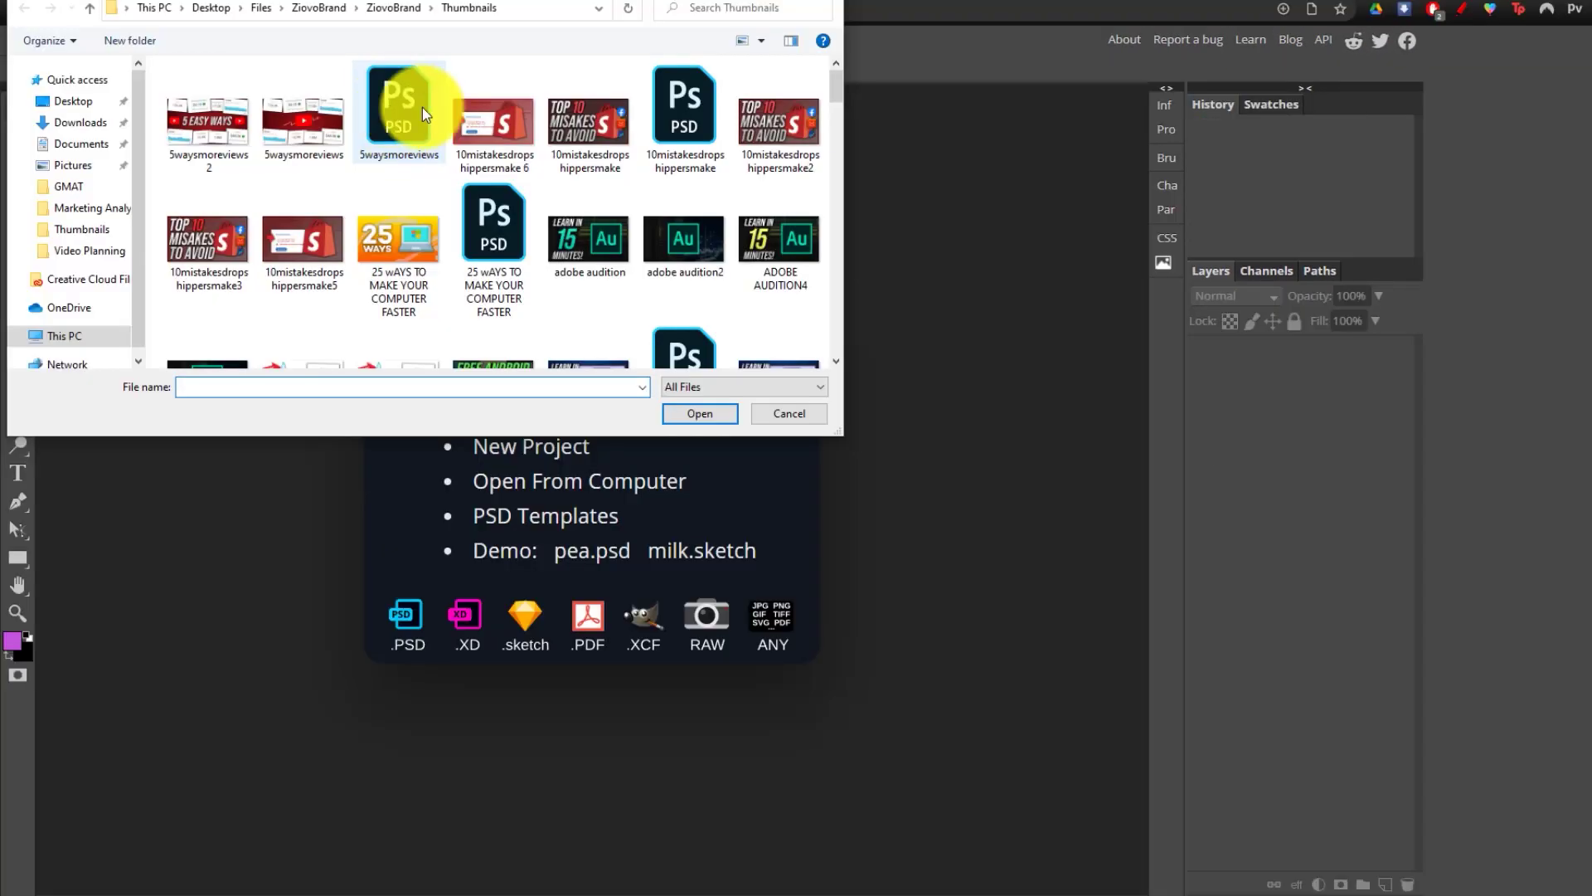
Open the 5waysmoreviews PSD, and open the background image from the PhotoPea folder.
{"action": "left_click", "coordinate": [397, 114]}
{"action": "double_click", "coordinate": [395, 112]}
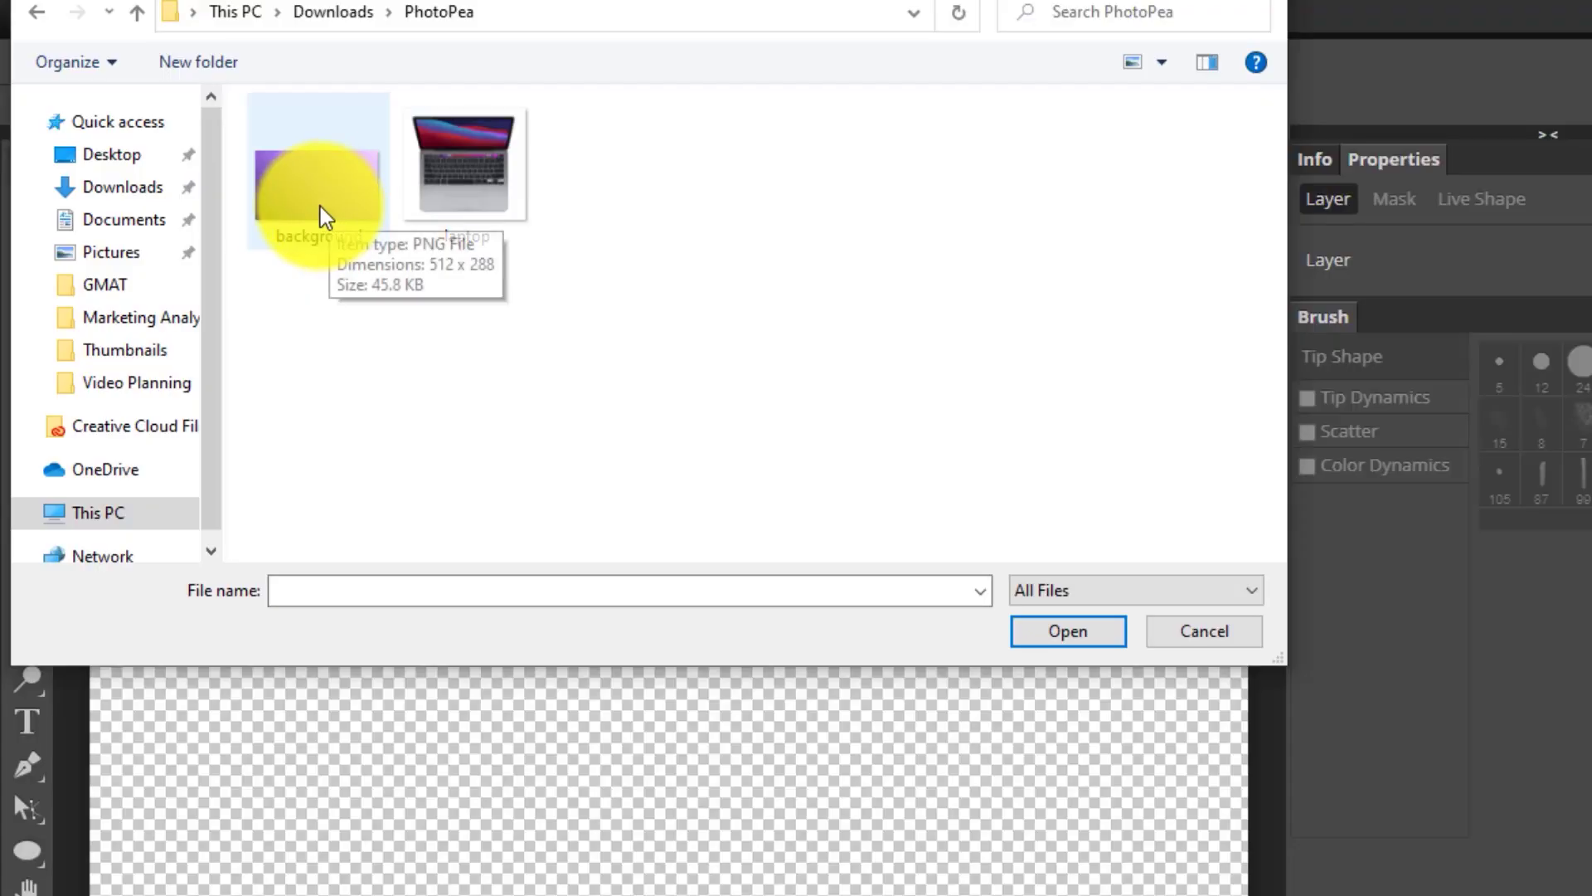
{"action": "double_click", "coordinate": [320, 211]}
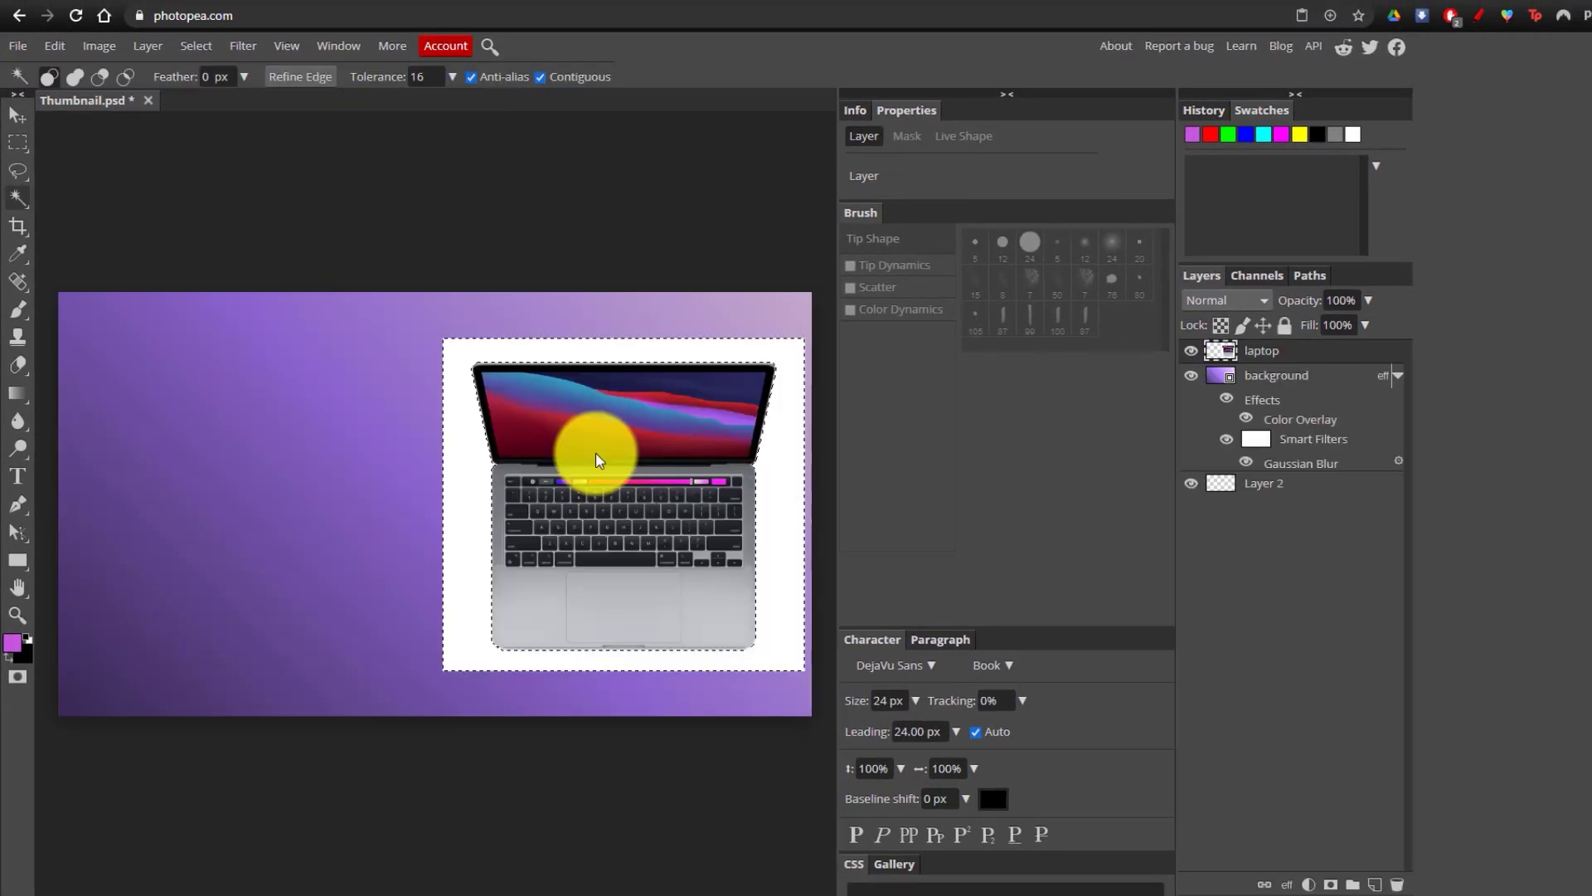
Delete the selected white area around the laptop and erase a stroke from its screen down across the keyboard.
{"action": "key", "text": "Delete"}
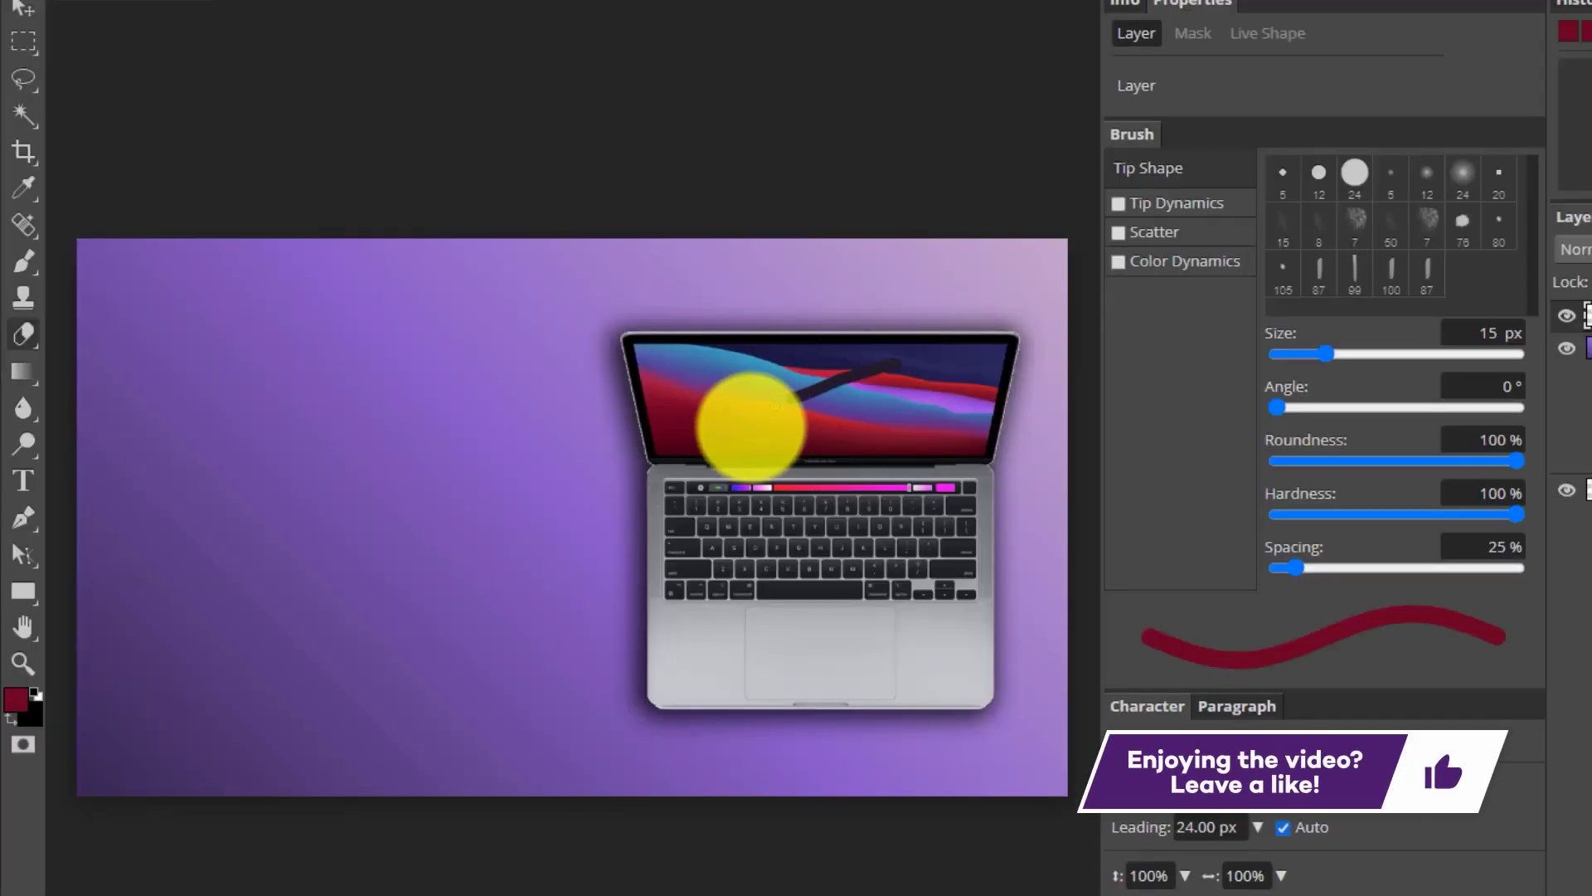
{"action": "mouse_move", "coordinate": [747, 427]}
{"action": "left_mouse_down"}
{"action": "mouse_move", "coordinate": [907, 468]}
{"action": "mouse_move", "coordinate": [901, 524]}
{"action": "mouse_move", "coordinate": [680, 619]}
{"action": "mouse_move", "coordinate": [719, 649]}
{"action": "mouse_move", "coordinate": [782, 658]}
{"action": "left_mouse_up"}
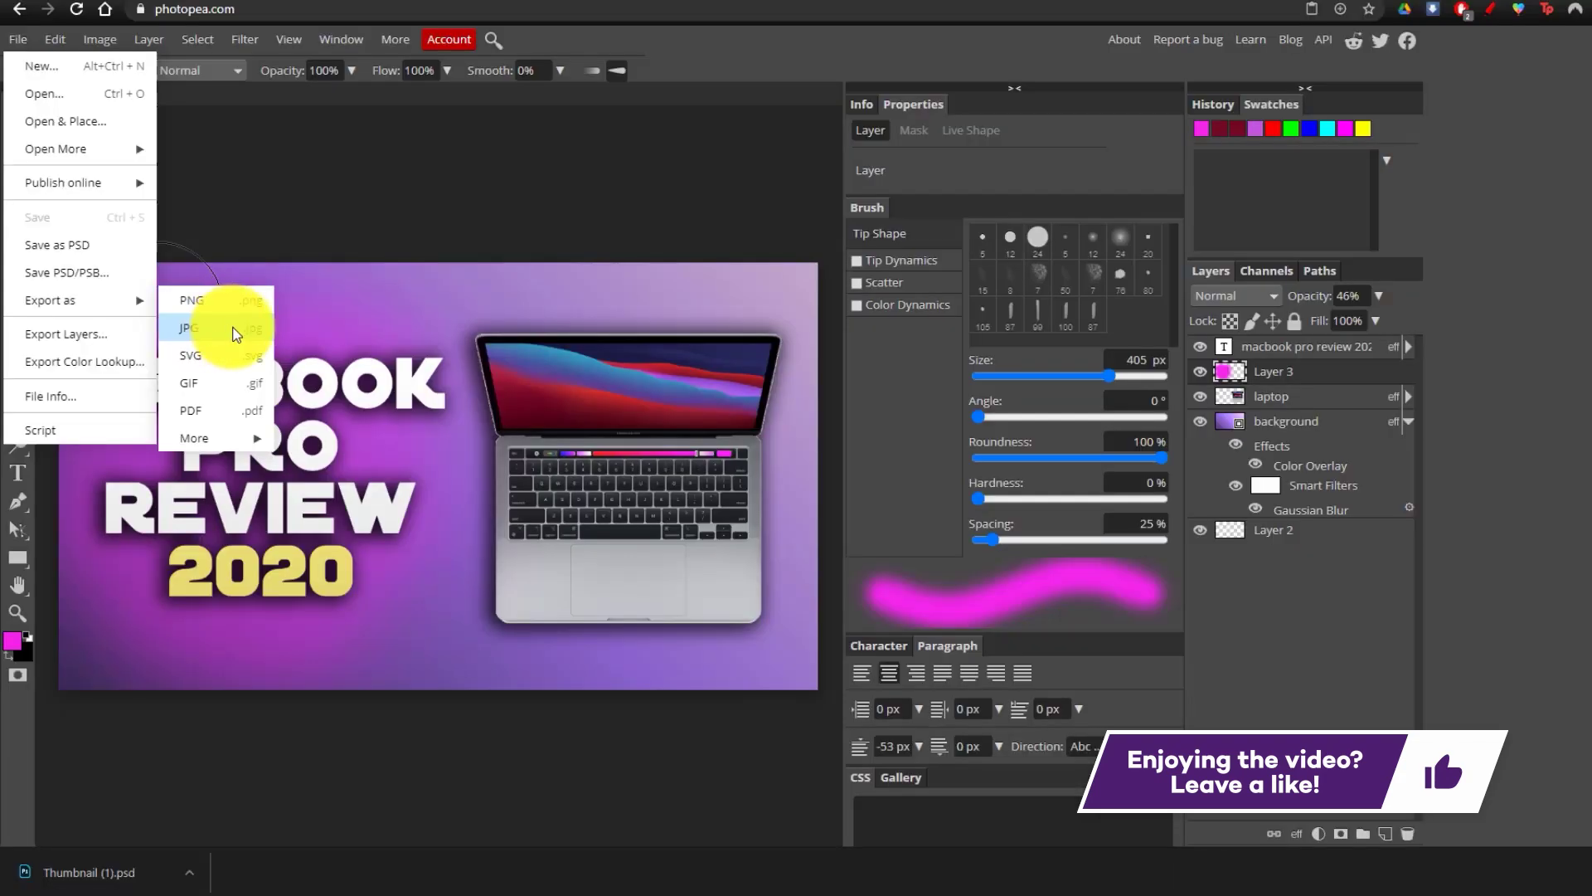
Export the finished MacBook Pro review thumbnail as a PNG.
{"action": "left_click", "coordinate": [209, 301]}
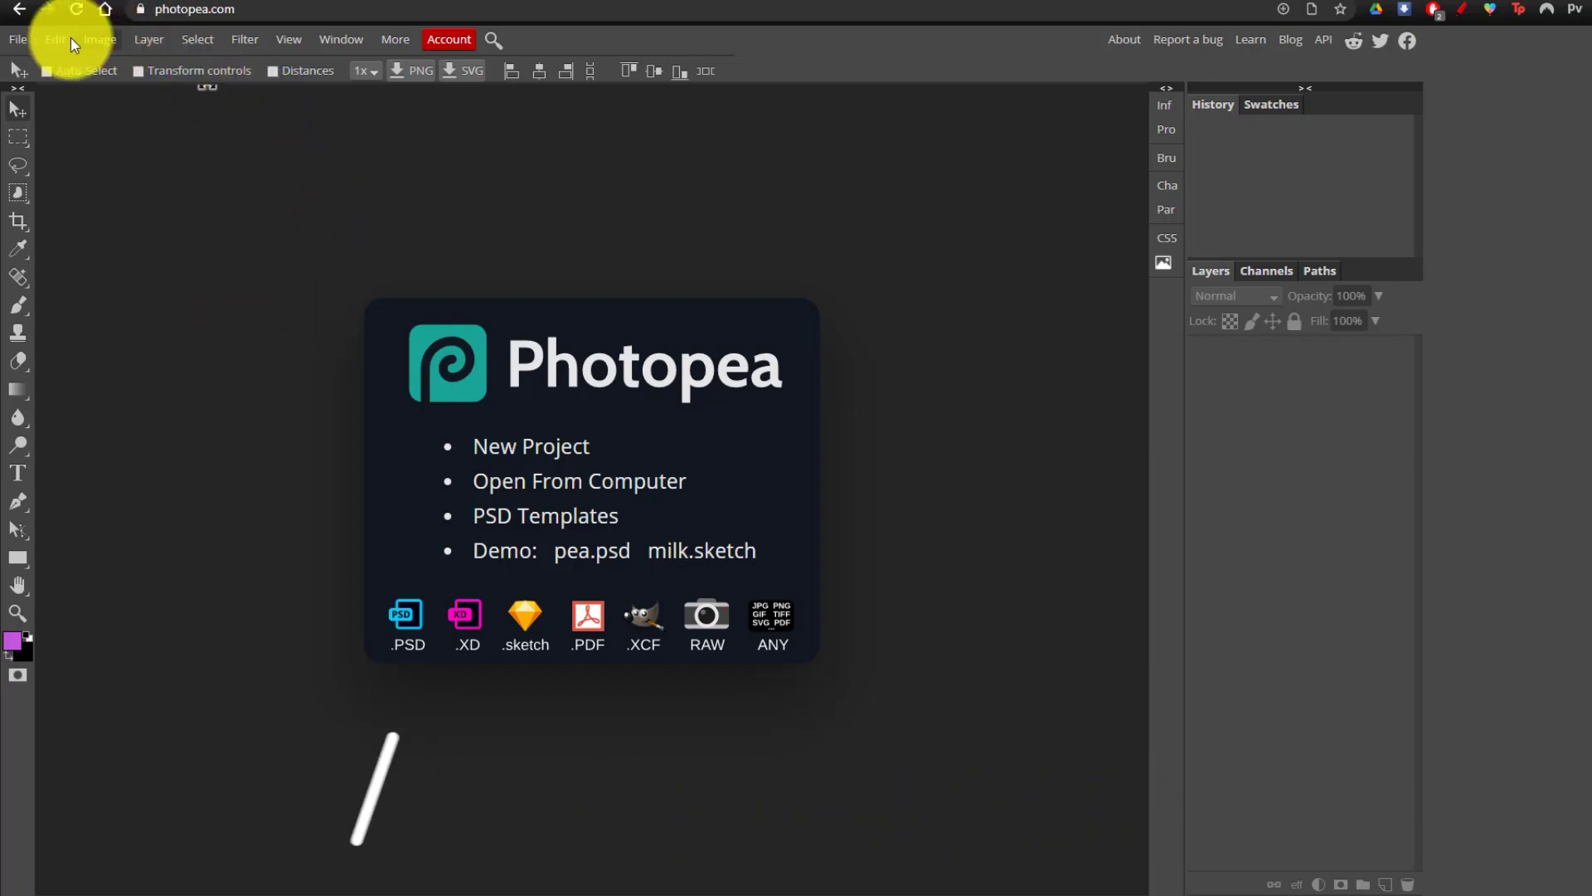
Open the 5waysmoreviews PSD from the Thumbnails folder.
{"action": "left_click", "coordinate": [19, 40]}
{"action": "left_click", "coordinate": [38, 92]}
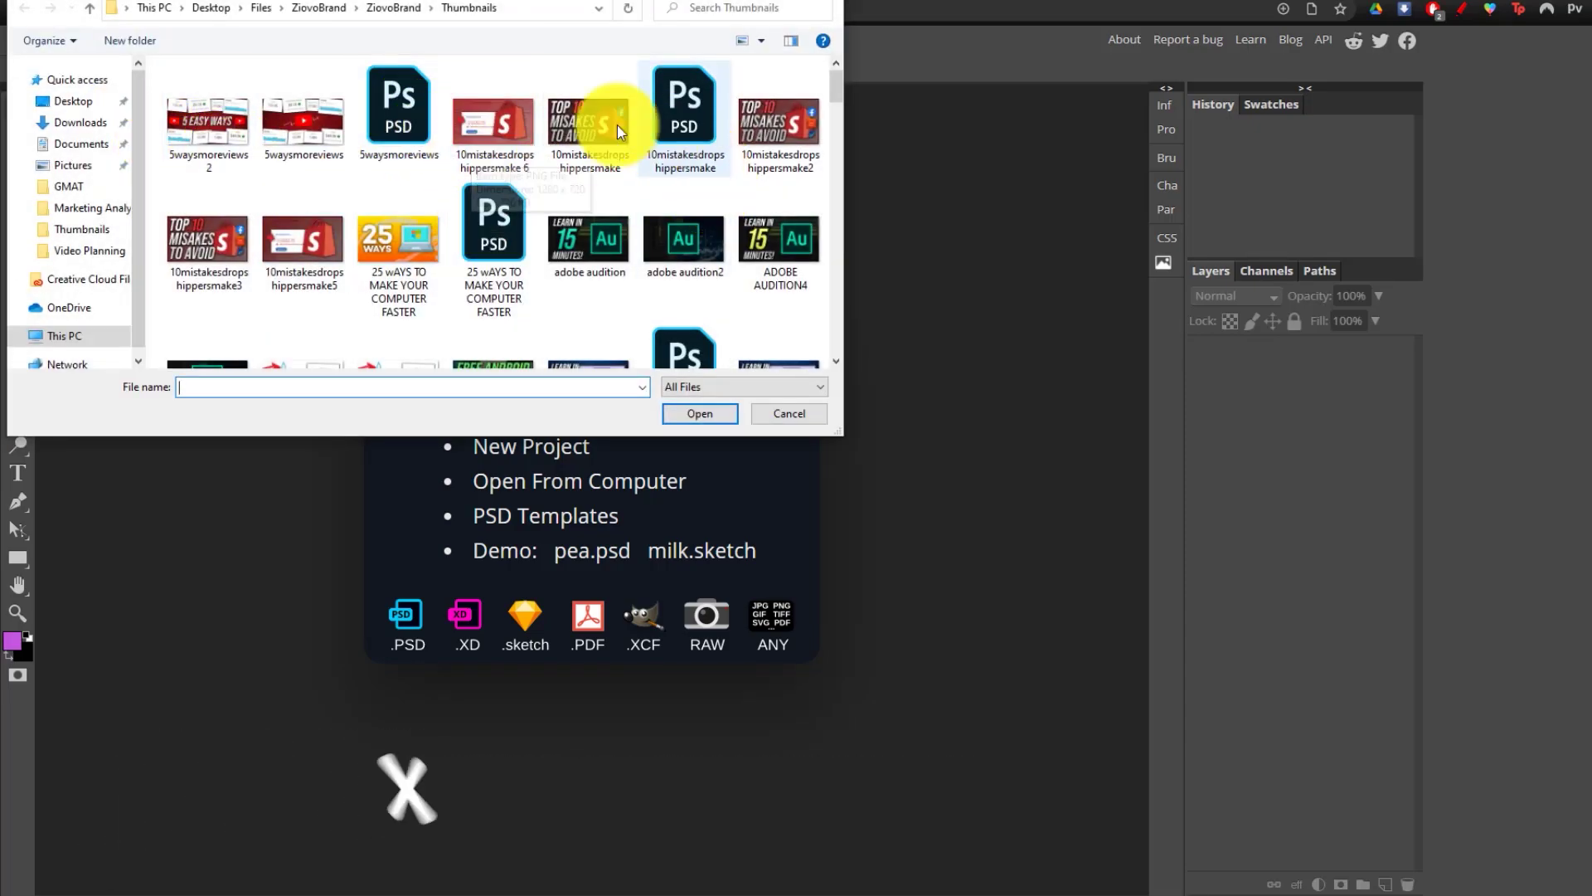
{"action": "left_click", "coordinate": [395, 116]}
{"action": "double_click", "coordinate": [395, 113]}
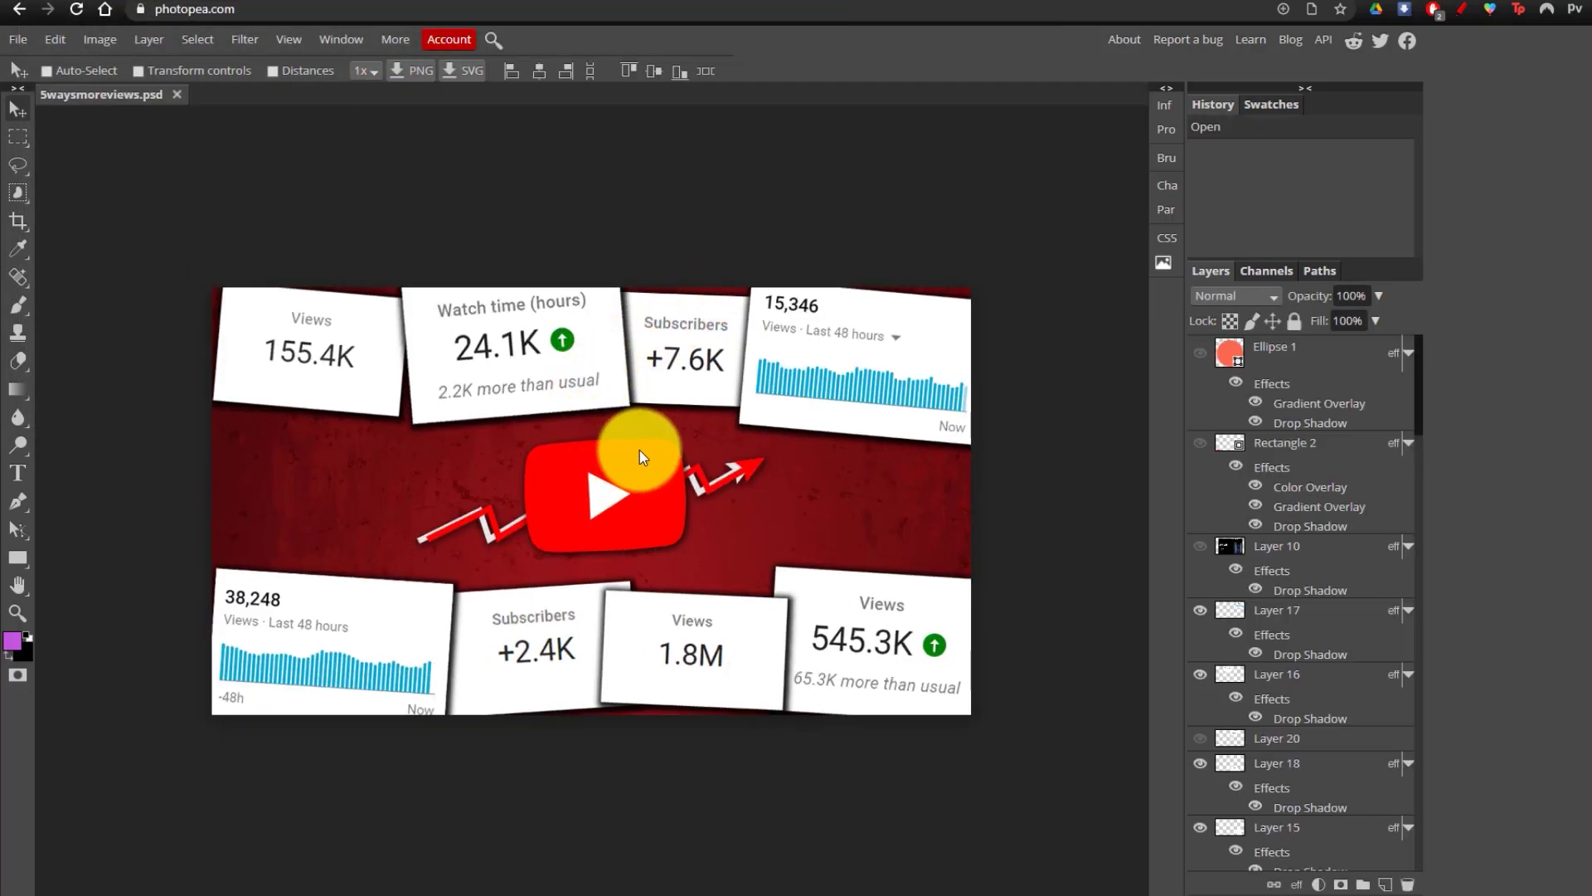
Show the transform controls, inspect the bounds of Layer 10, and close the 5waysmoreviews project.
{"action": "left_click", "coordinate": [138, 70]}
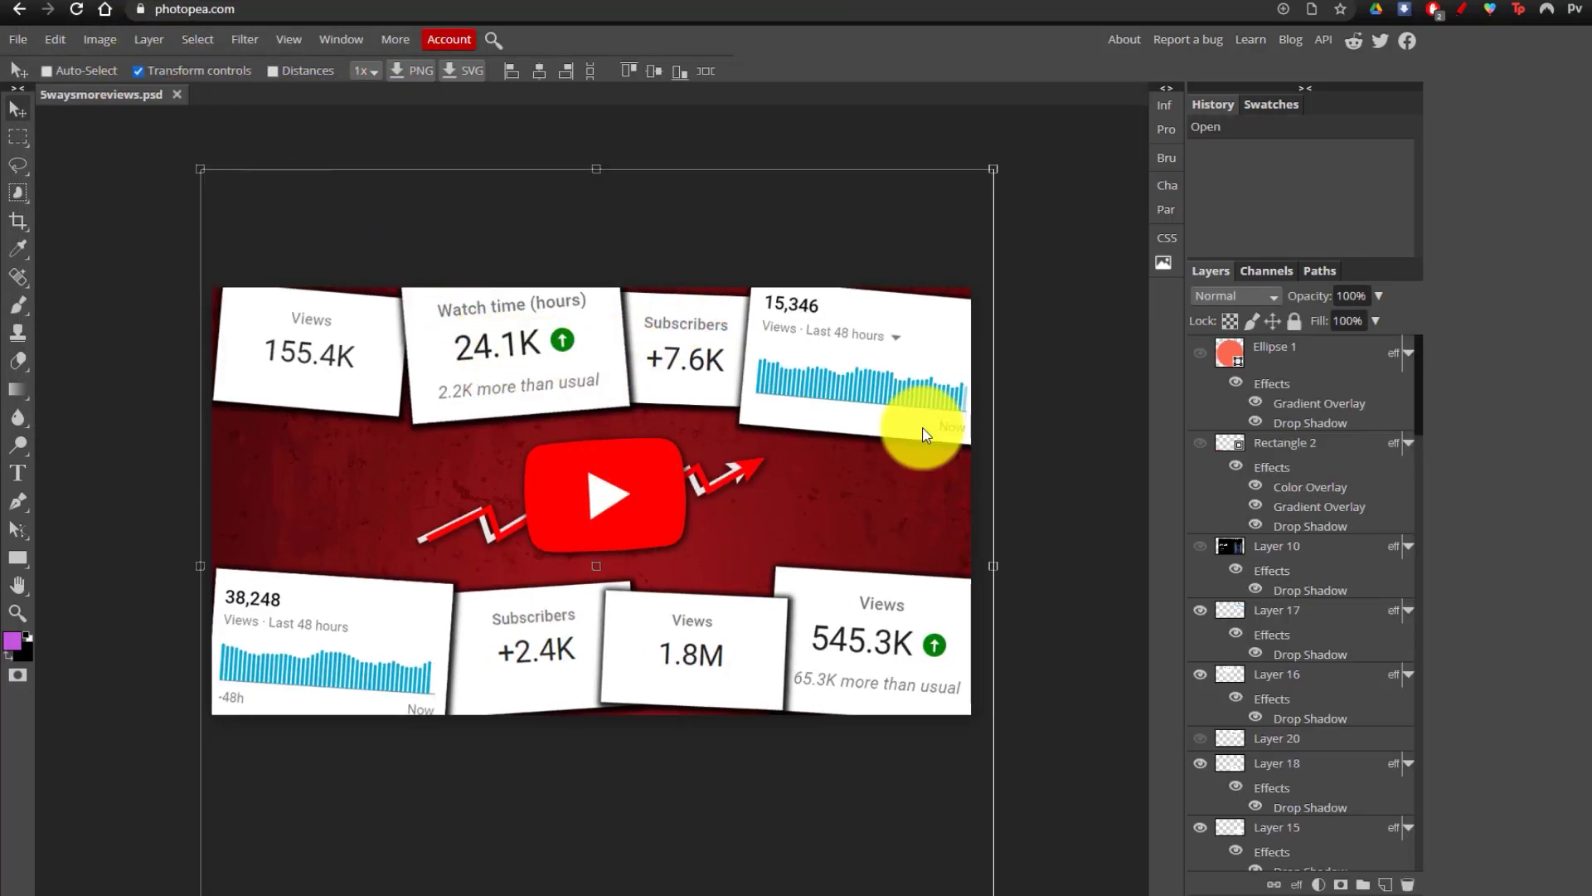
{"action": "left_click", "coordinate": [1309, 466]}
{"action": "left_click", "coordinate": [1307, 545]}
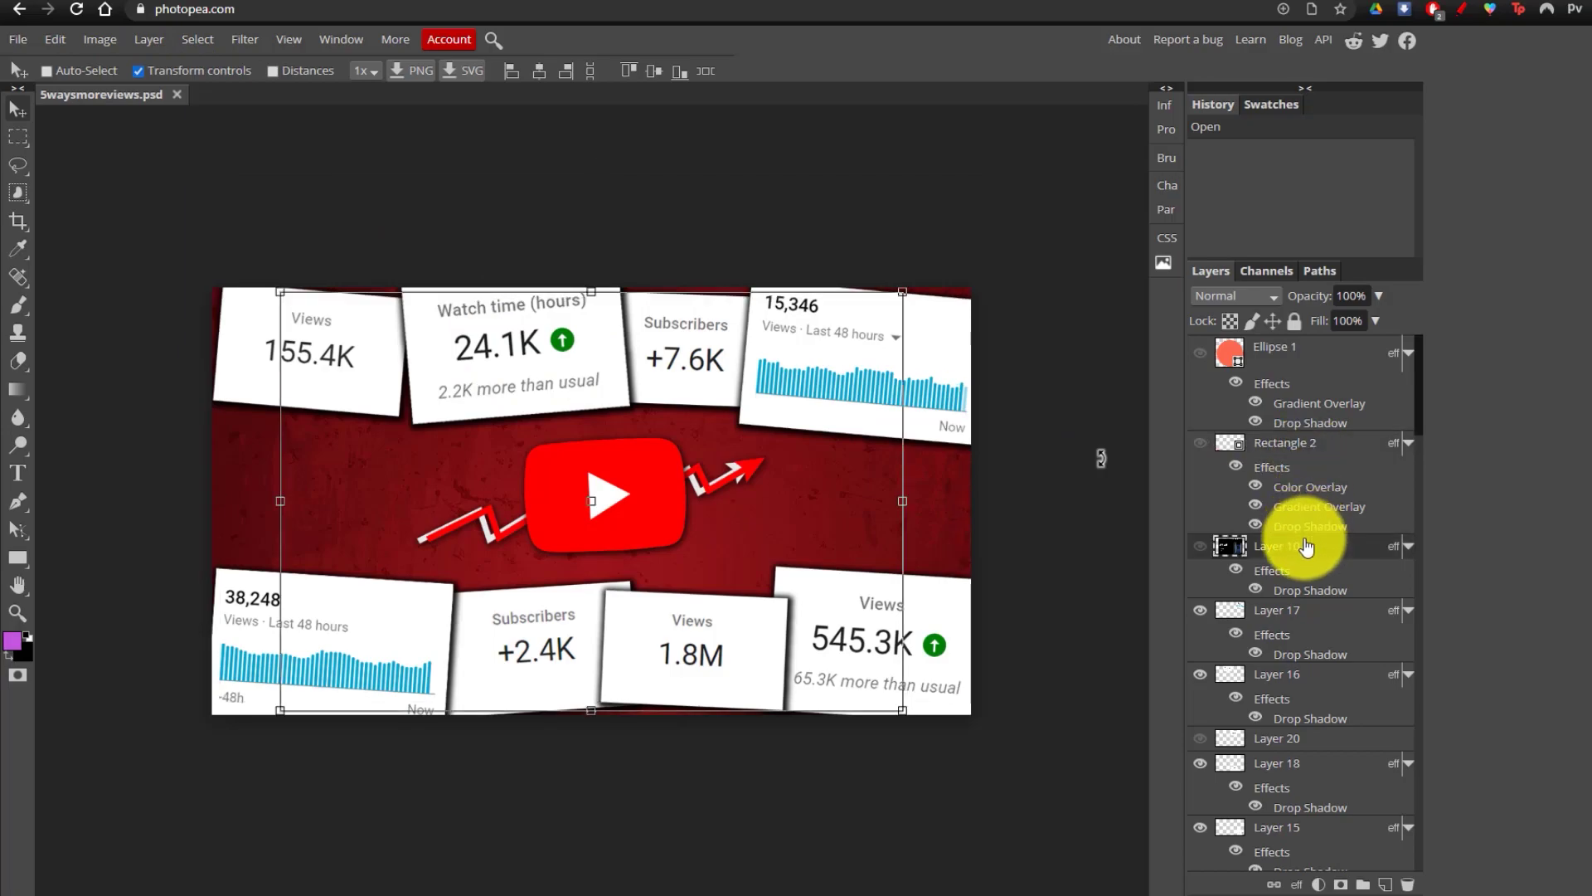
{"action": "left_click", "coordinate": [177, 95]}
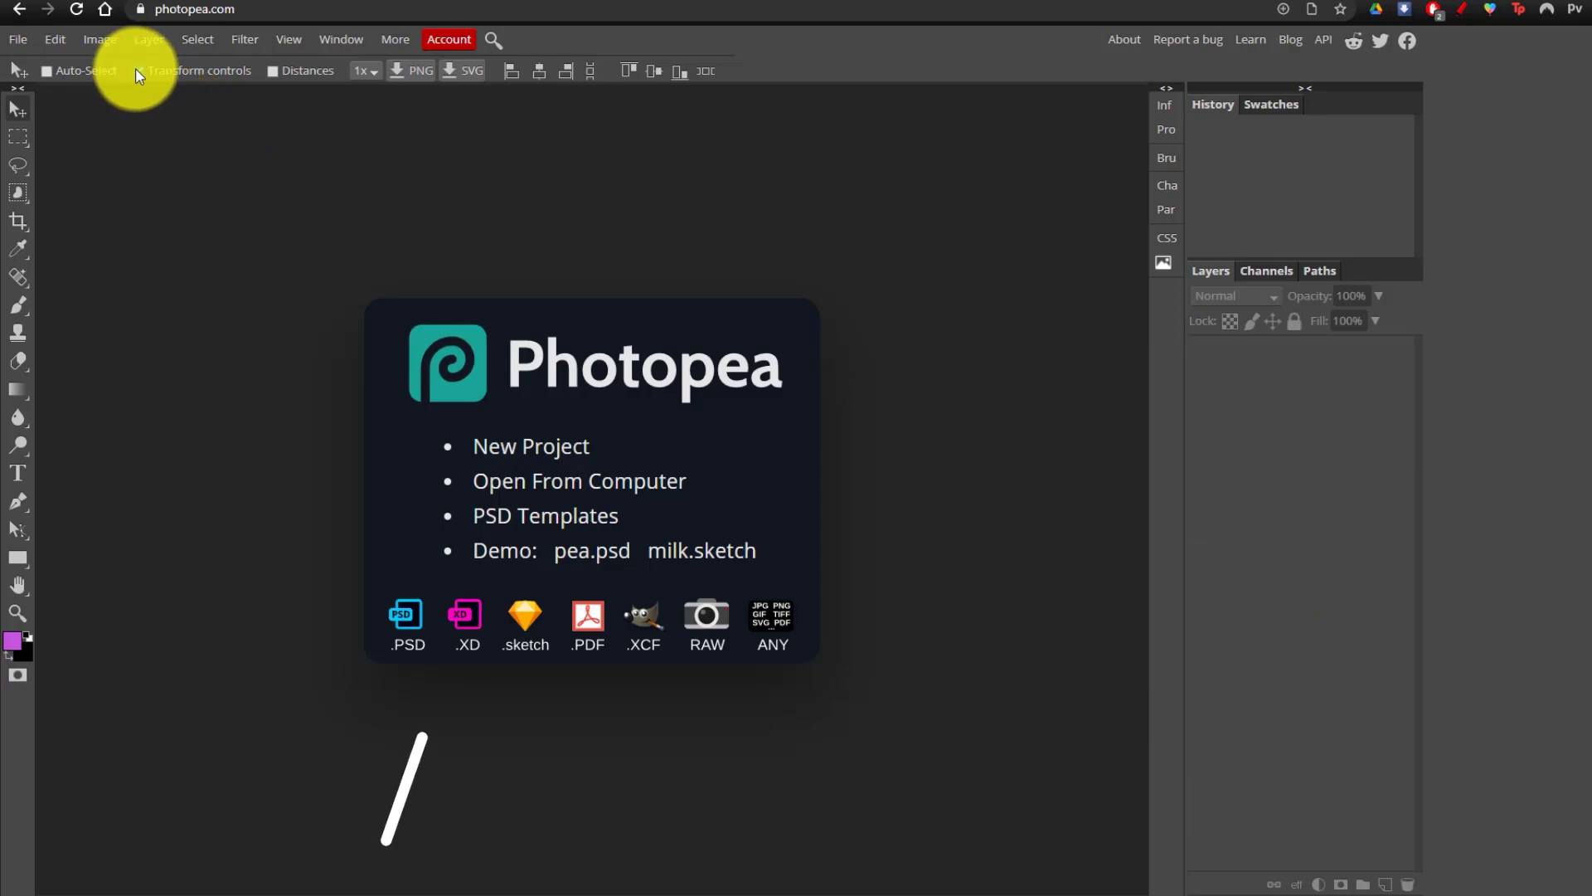
Set up a new project named Thumbnail with pixel units and a transparent background.
{"action": "left_click", "coordinate": [18, 39]}
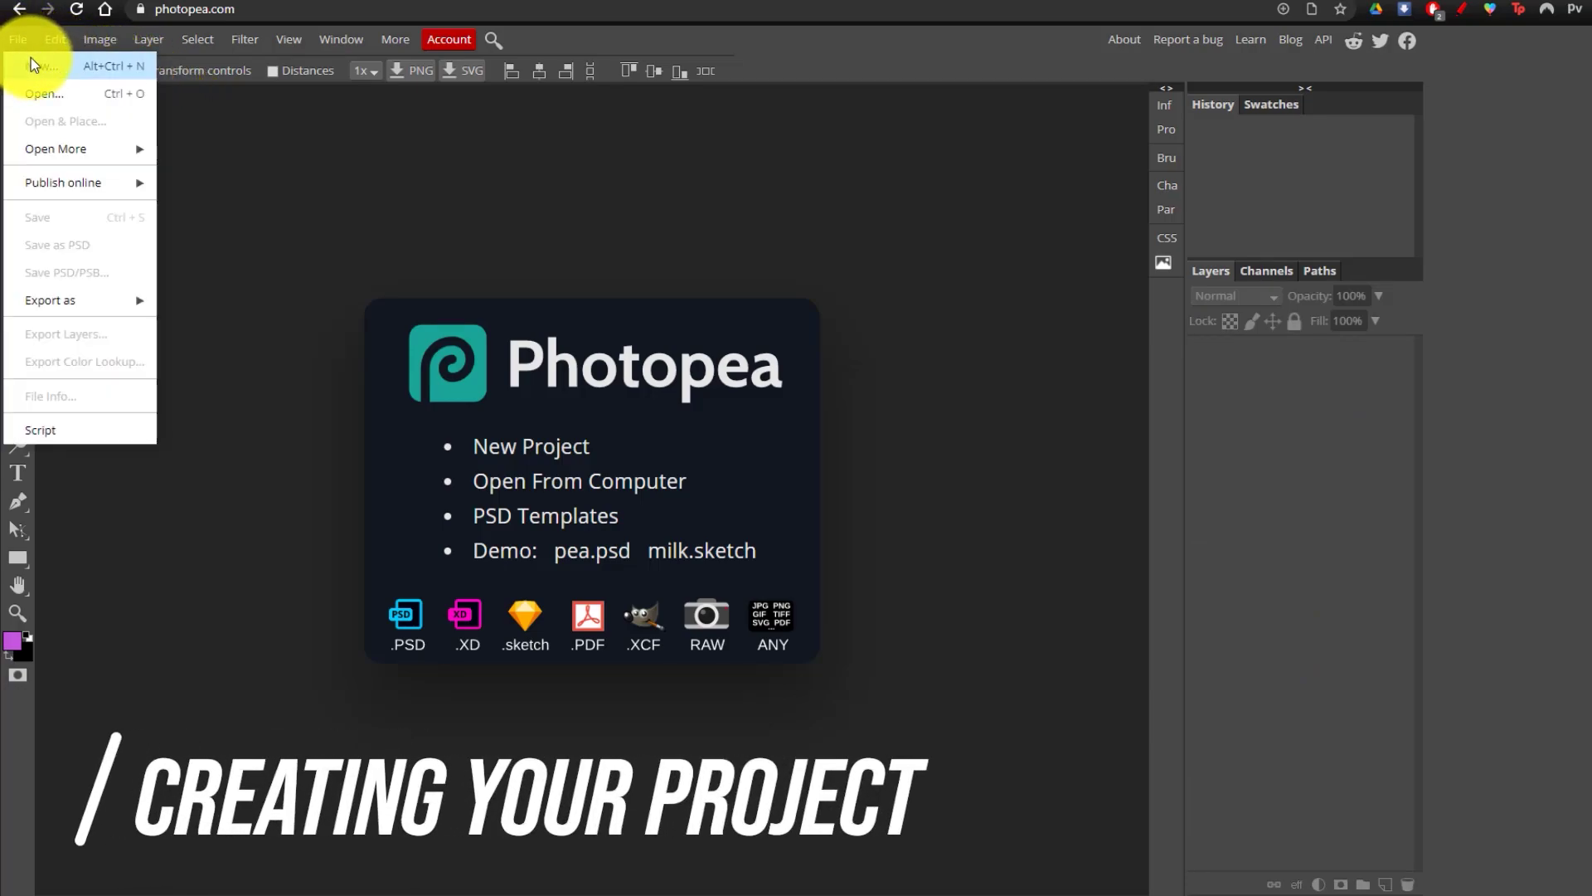
{"action": "left_click", "coordinate": [31, 63]}
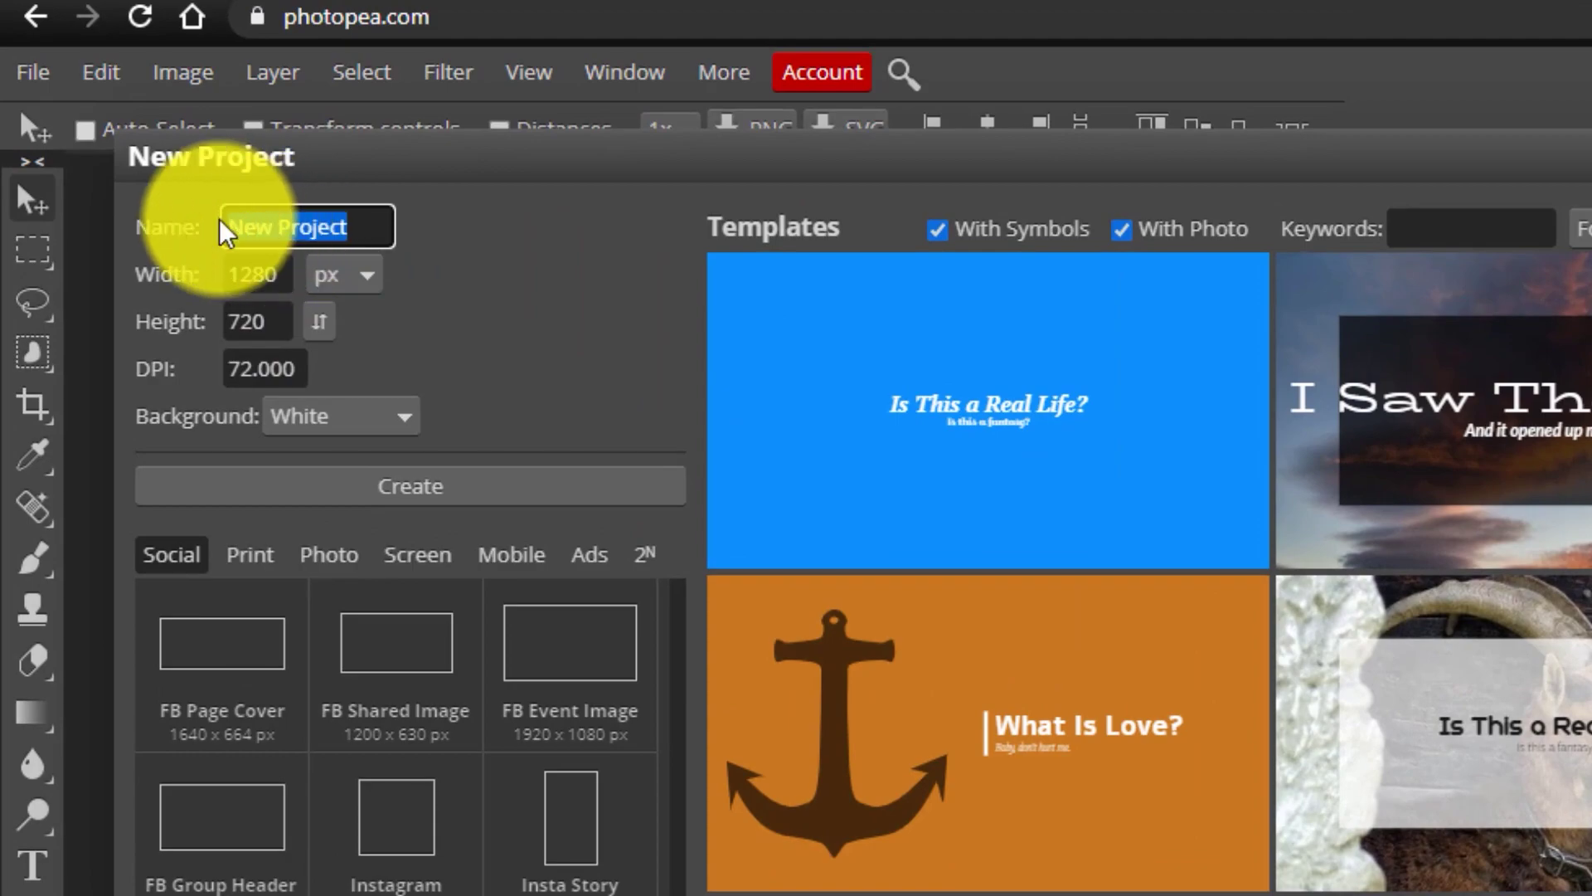
{"action": "type", "text": "Thumbnail"}
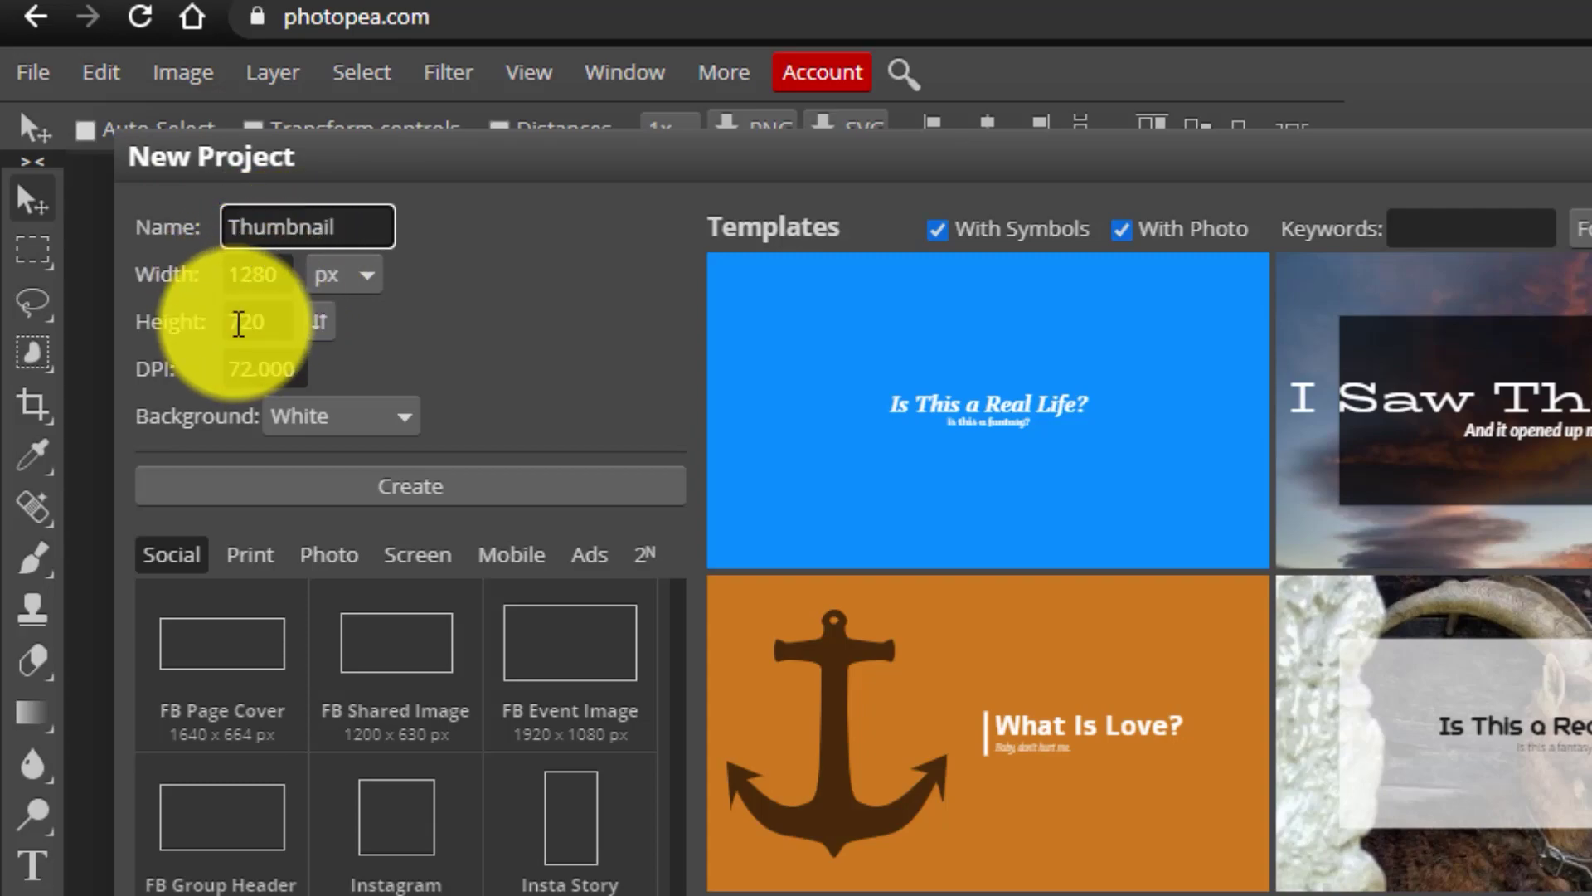
{"action": "left_click", "coordinate": [352, 281]}
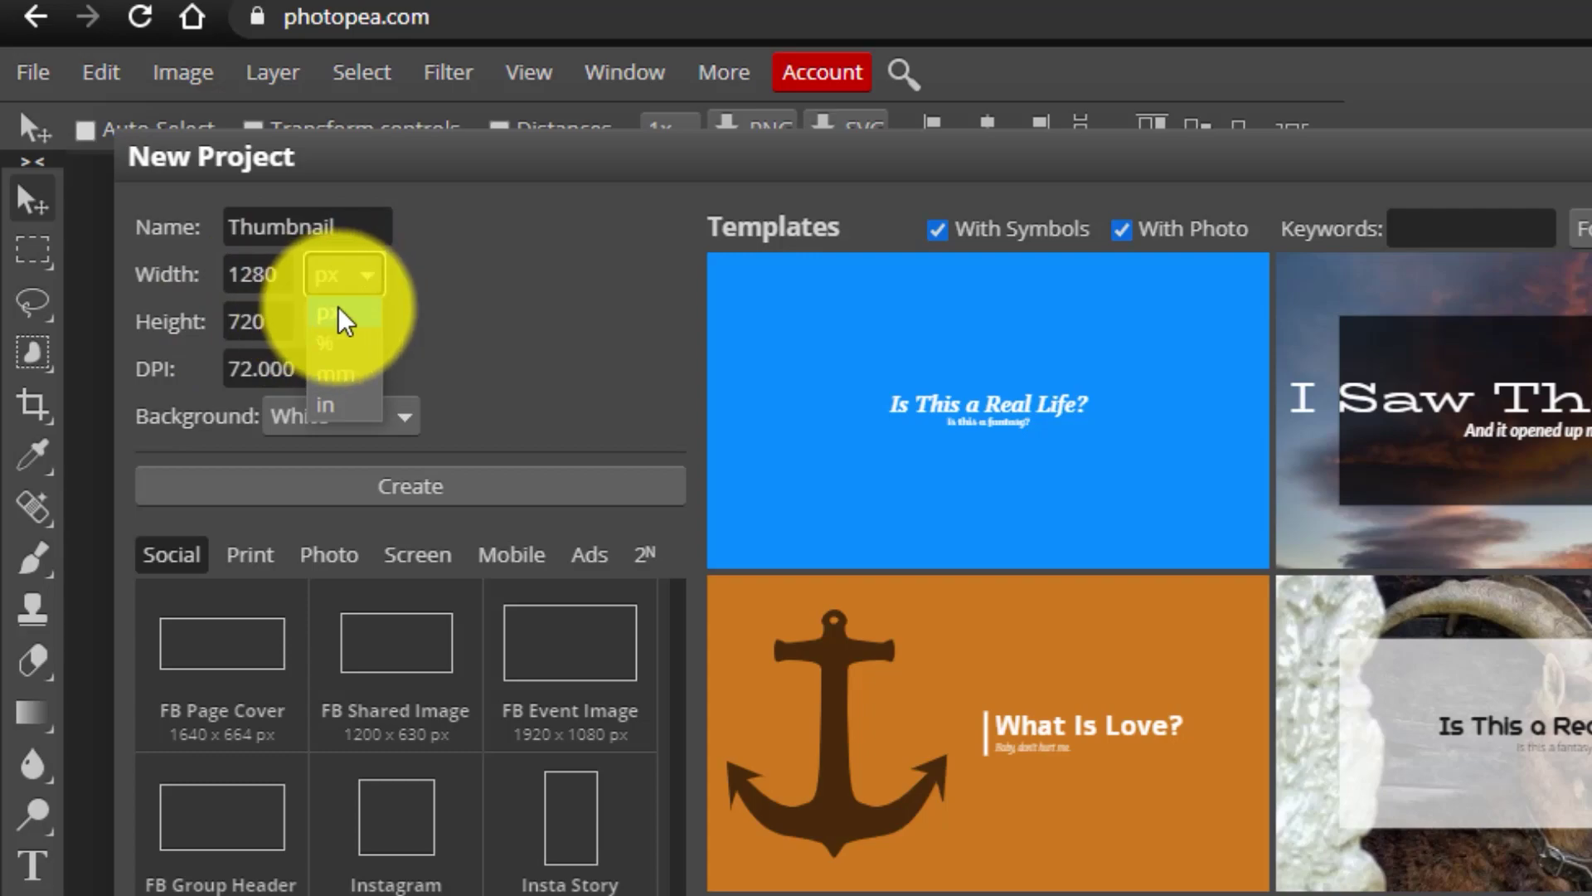
{"action": "left_click", "coordinate": [341, 317]}
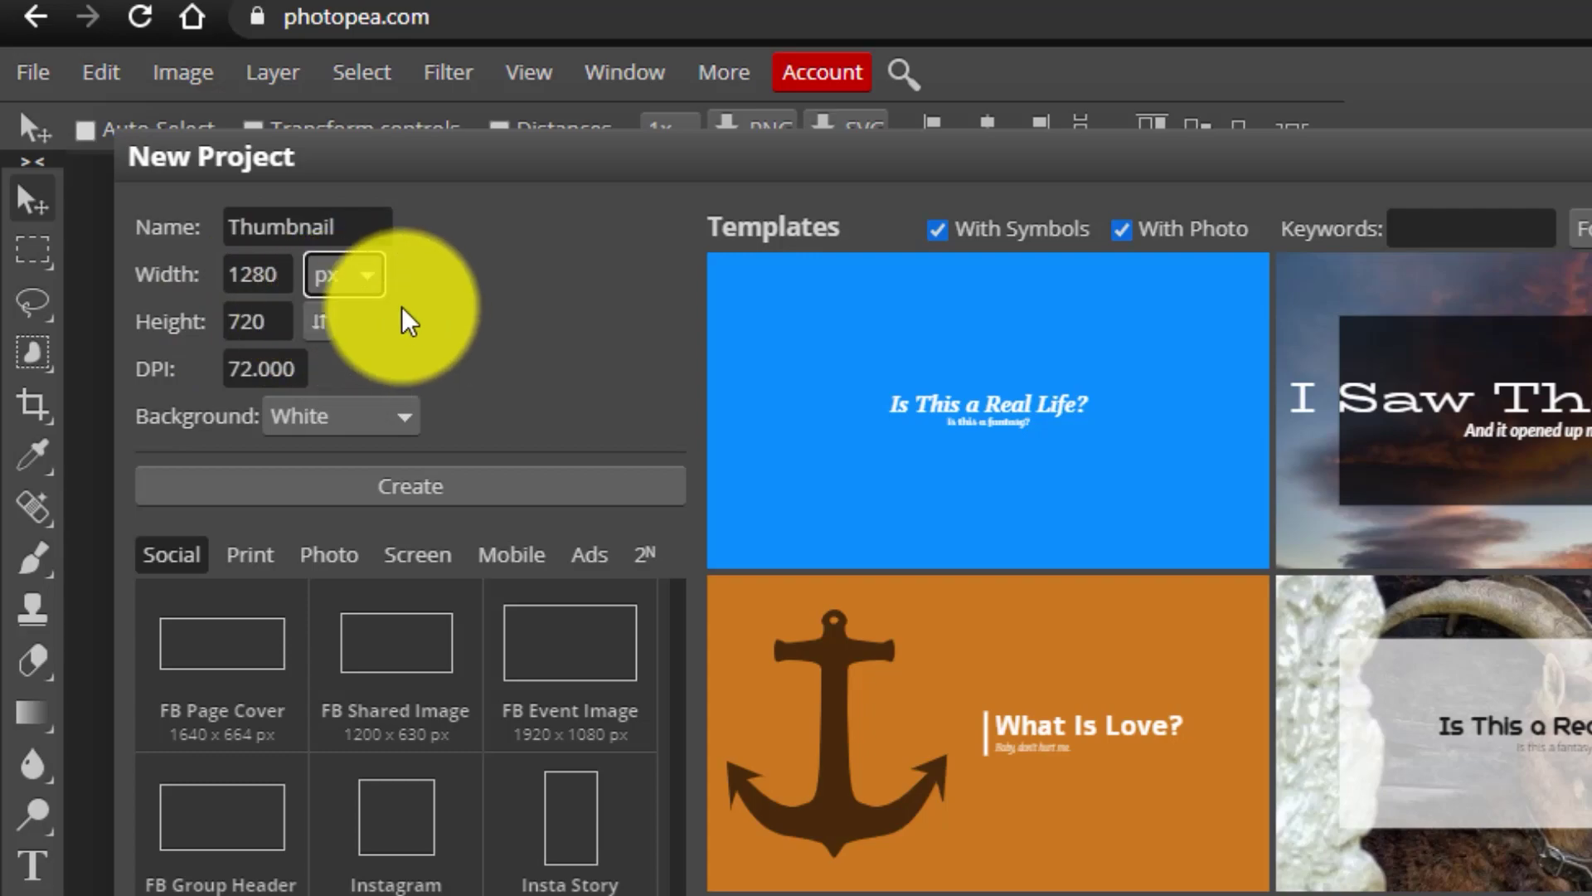
{"action": "left_click", "coordinate": [347, 417]}
{"action": "left_click", "coordinate": [363, 489]}
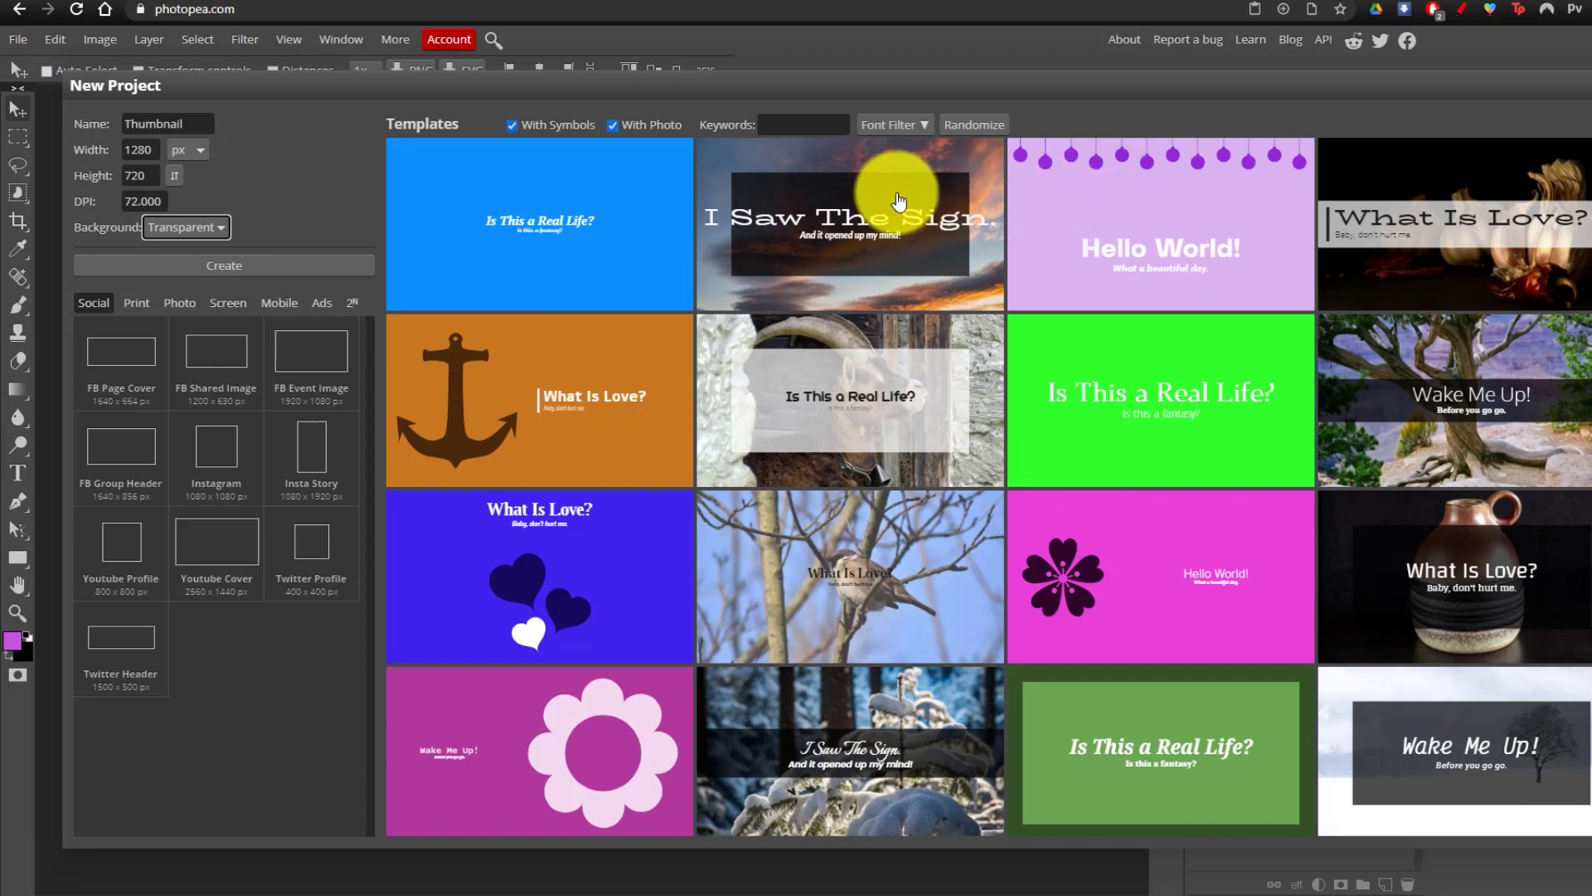
Look through the project templates and create the blank 1280 x 720 px Thumbnail project.
{"action": "scroll", "coordinate": [1170, 548], "scroll_direction": "down", "scroll_amount": 2}
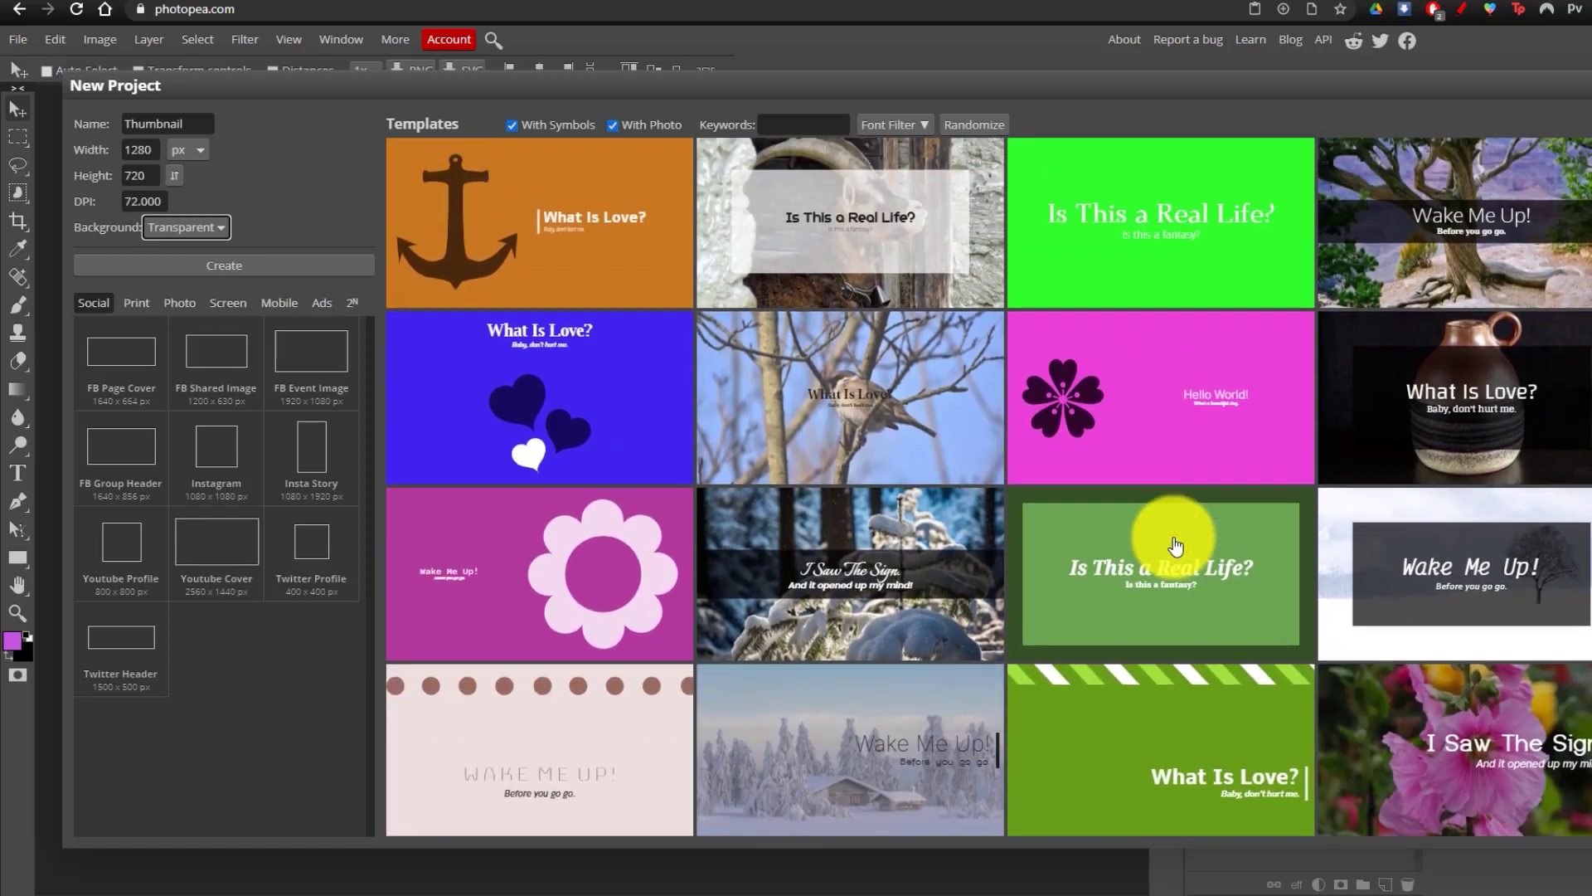
{"action": "scroll", "coordinate": [1176, 545], "scroll_direction": "up", "scroll_amount": 2}
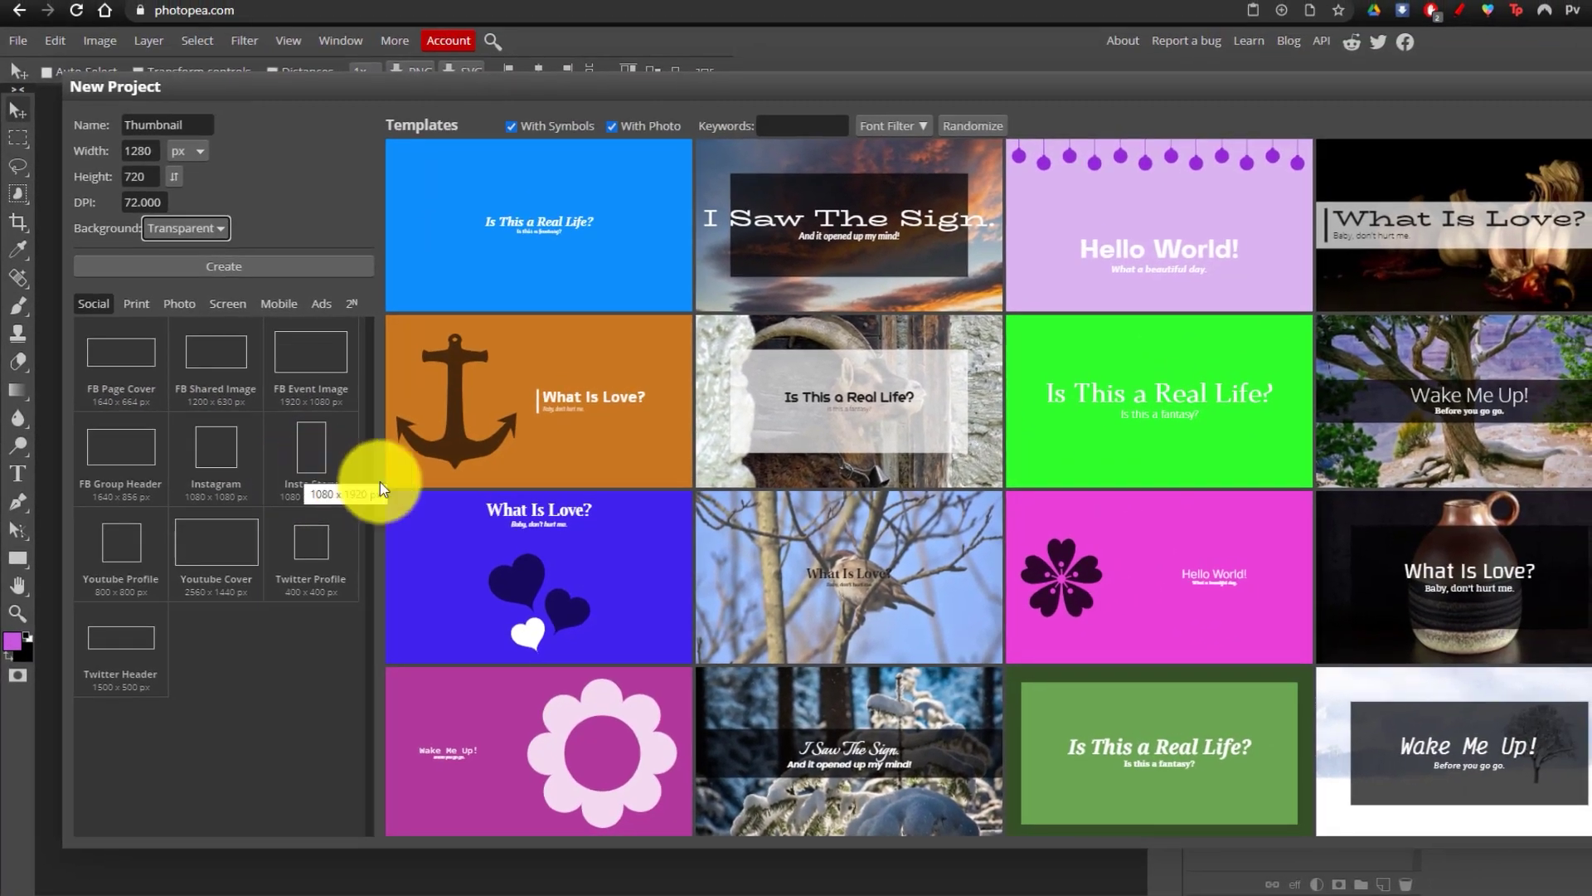
{"action": "left_click", "coordinate": [241, 270]}
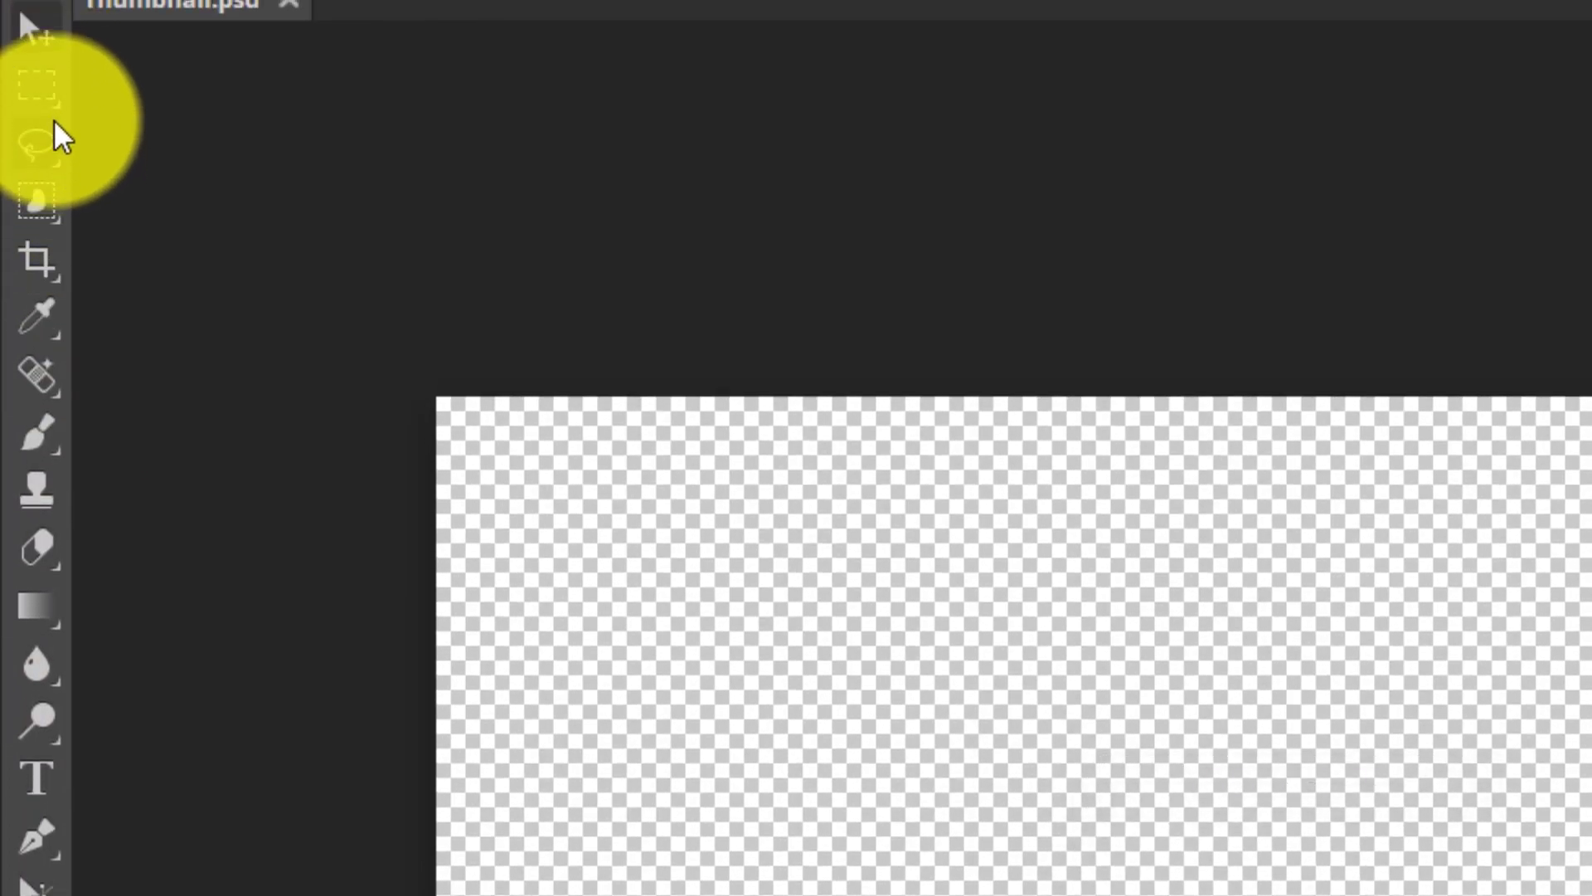
Draw a red rectangle in the upper-left area of the canvas with the Rectangle tool.
{"action": "left_click", "coordinate": [43, 156]}
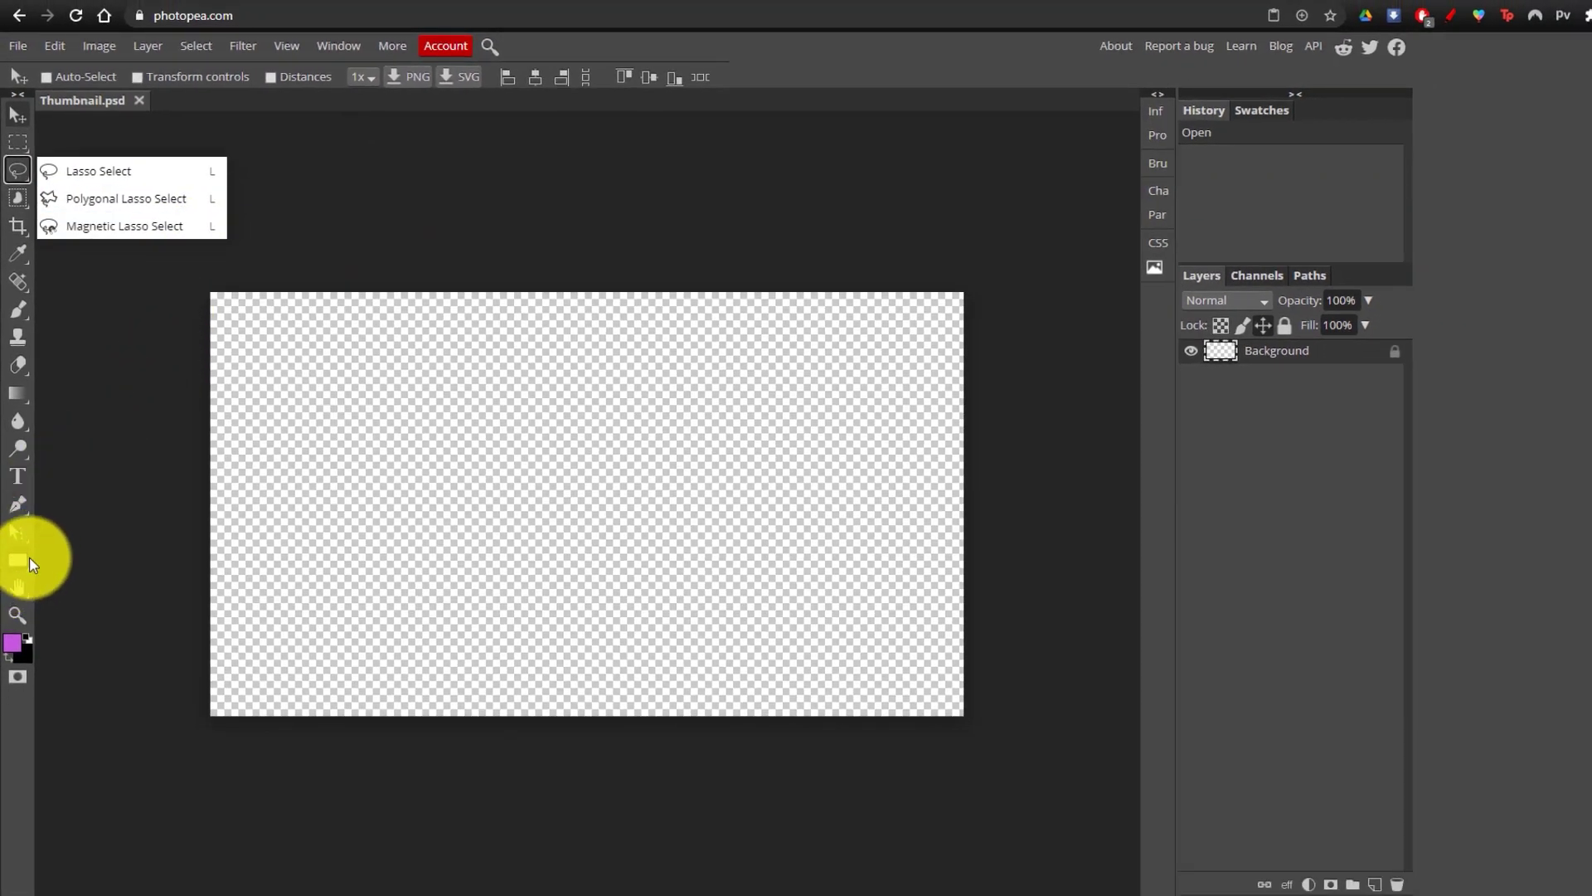
{"action": "left_click", "coordinate": [19, 562]}
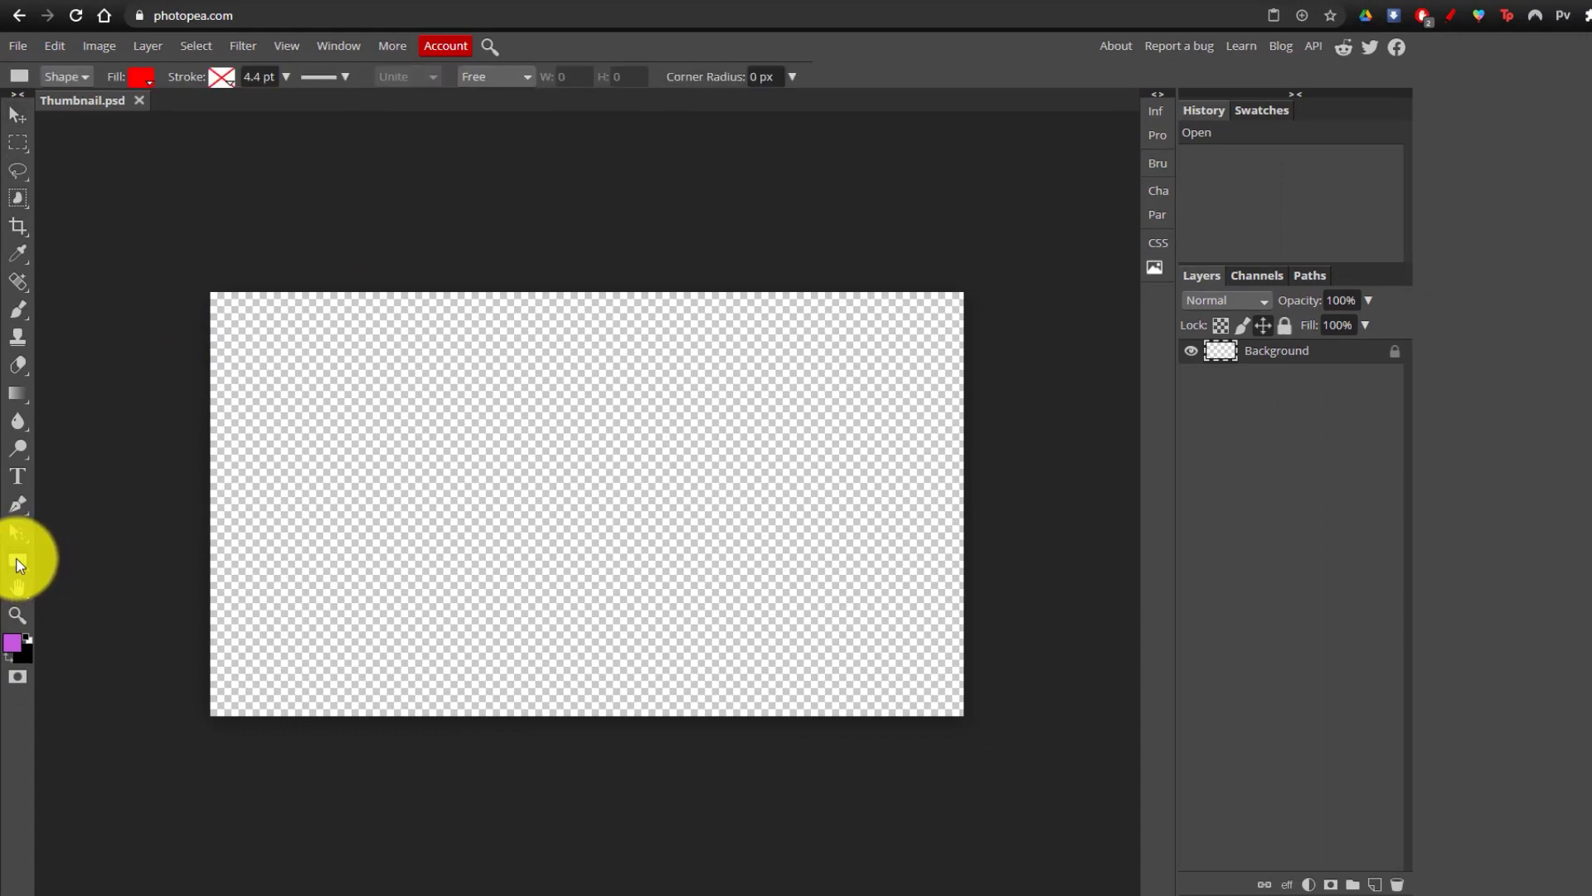
{"action": "left_click_drag", "start_coordinate": [248, 340], "coordinate": [444, 430]}
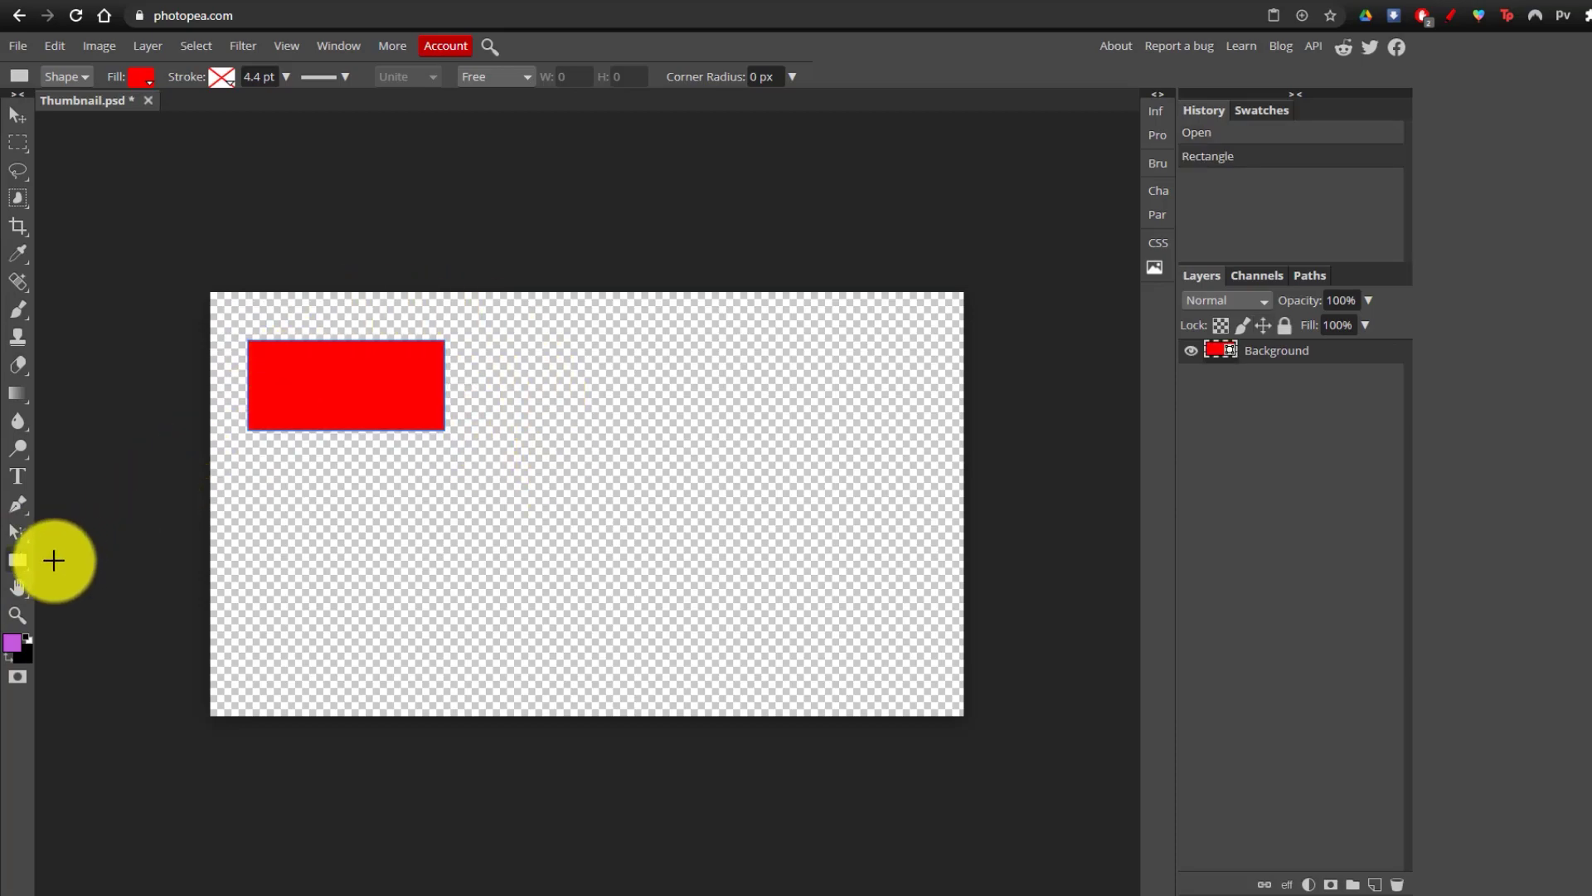
Draw a red circle near the middle of the canvas with the Ellipse tool.
{"action": "left_click", "coordinate": [20, 567]}
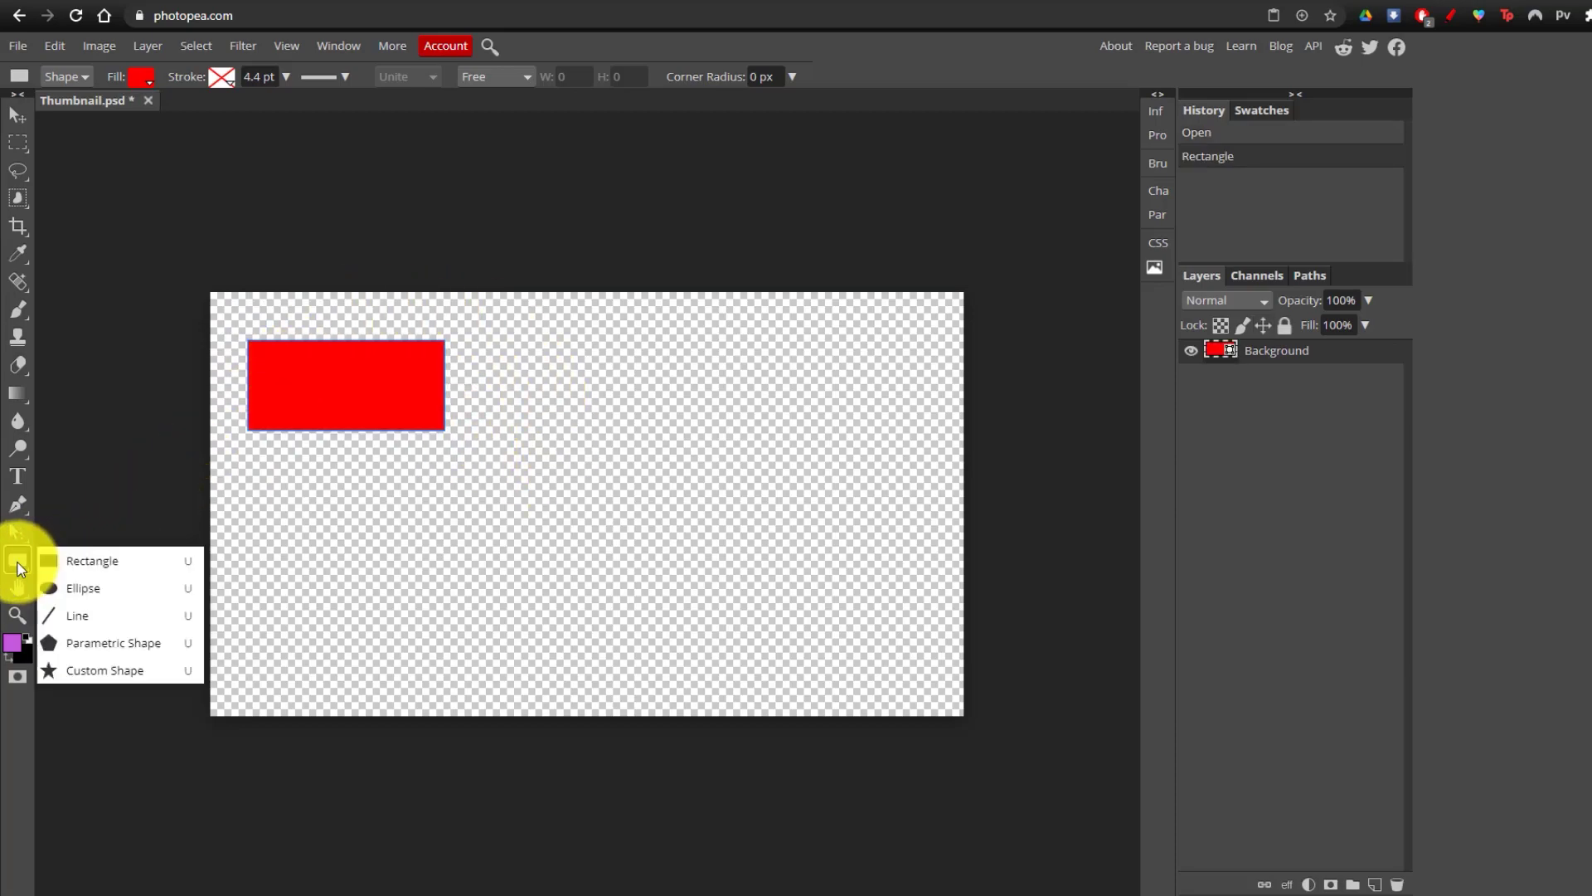
{"action": "left_click", "coordinate": [83, 587]}
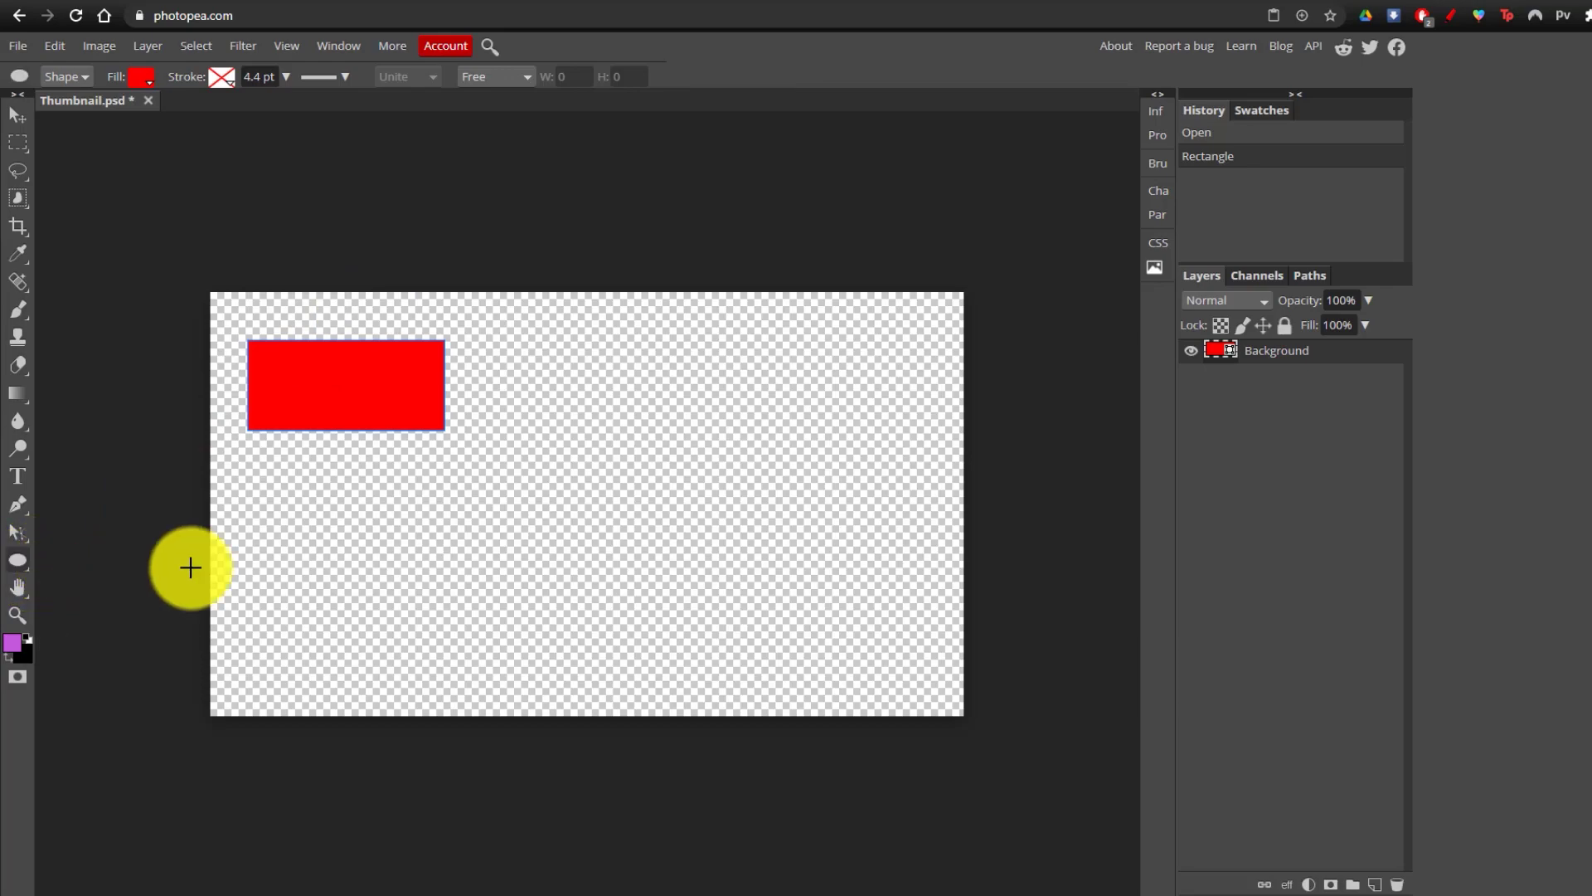
{"action": "left_click_drag", "start_coordinate": [543, 396], "coordinate": [636, 489]}
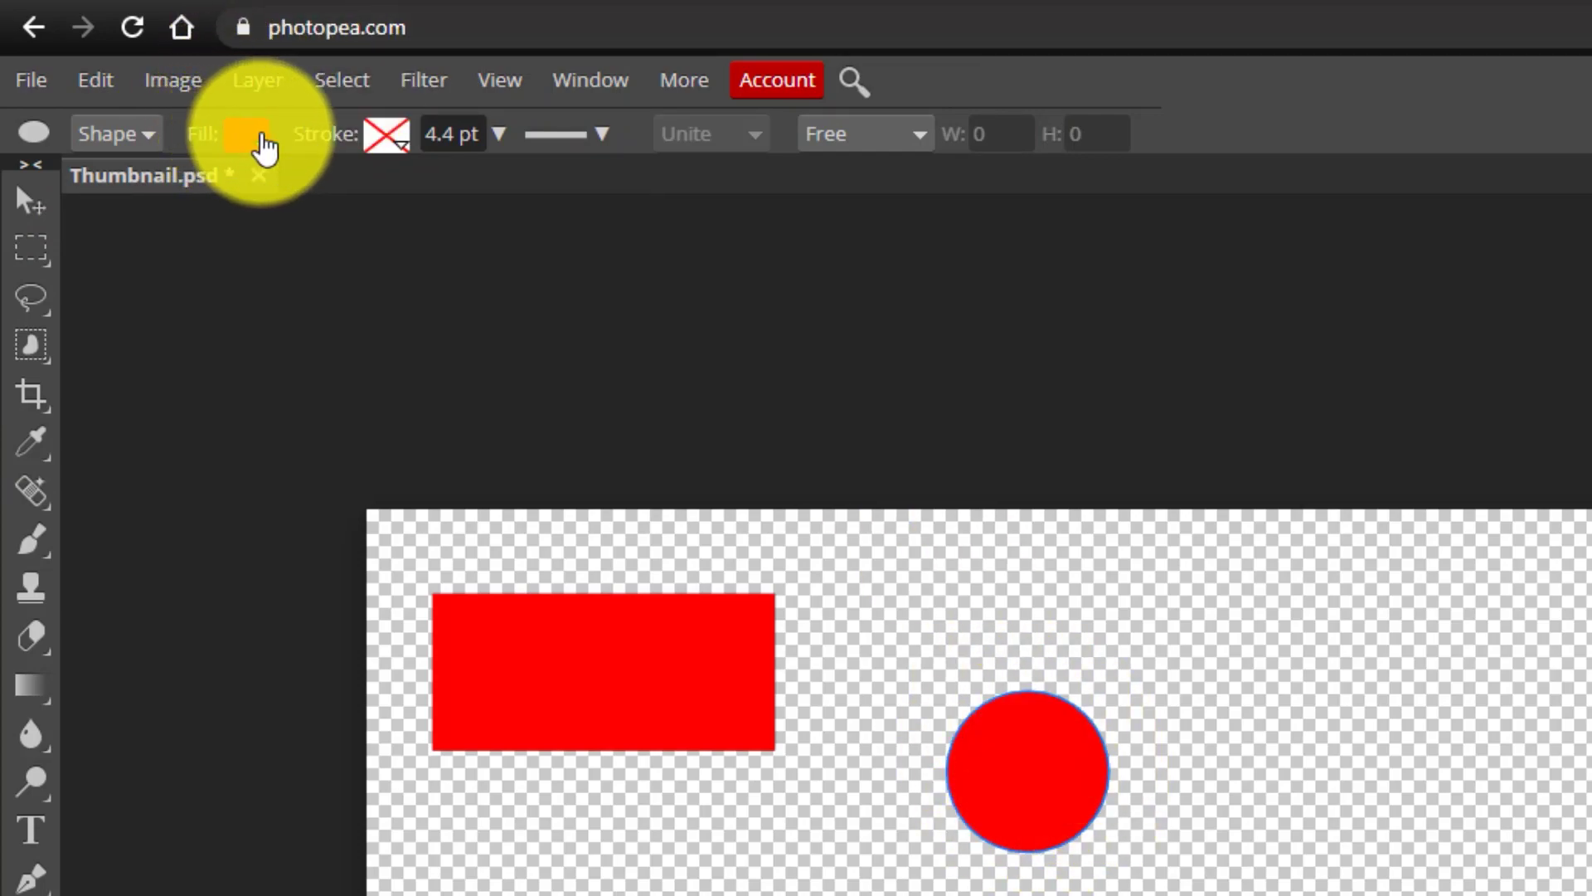
Try a cyan fill on the circle and set its fill to yellow.
{"action": "left_click", "coordinate": [248, 137]}
{"action": "left_click", "coordinate": [355, 302]}
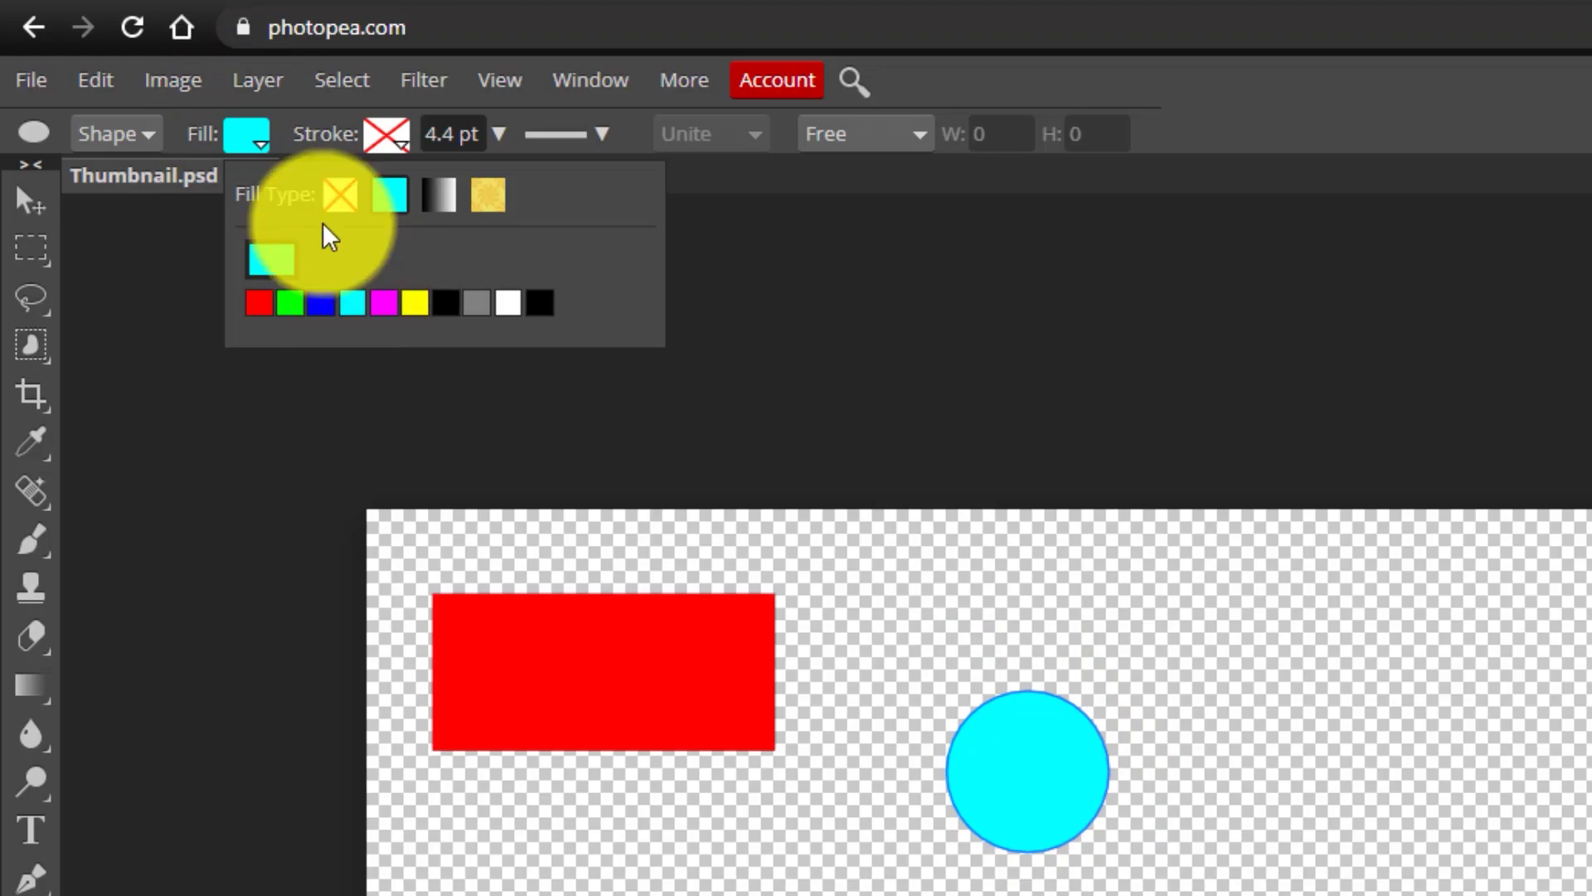
{"action": "left_click", "coordinate": [414, 304]}
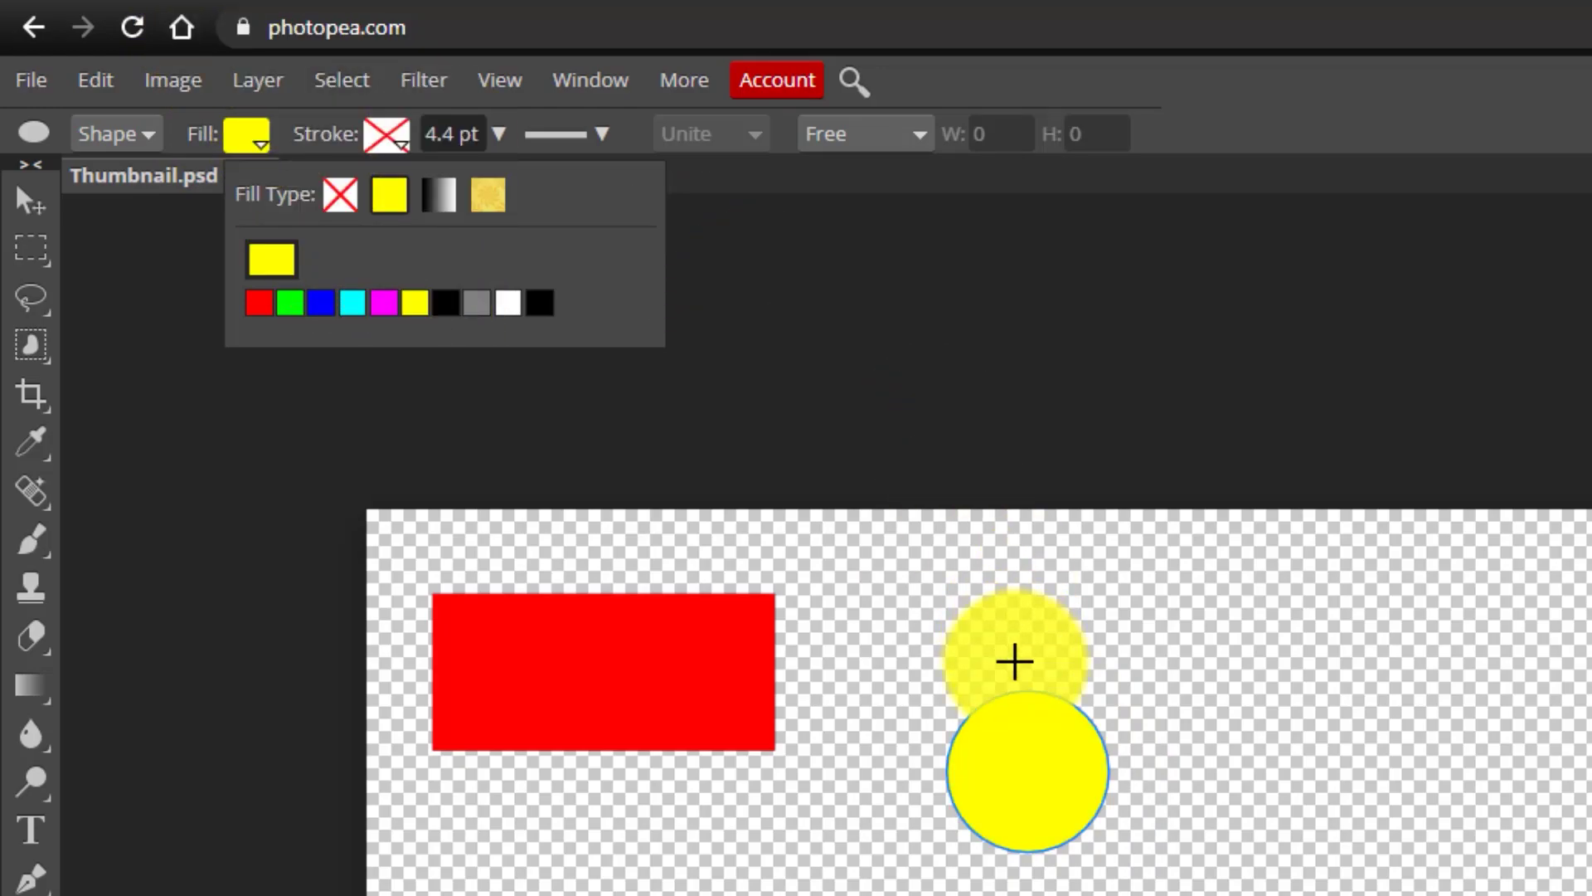
{"action": "left_click", "coordinate": [685, 216]}
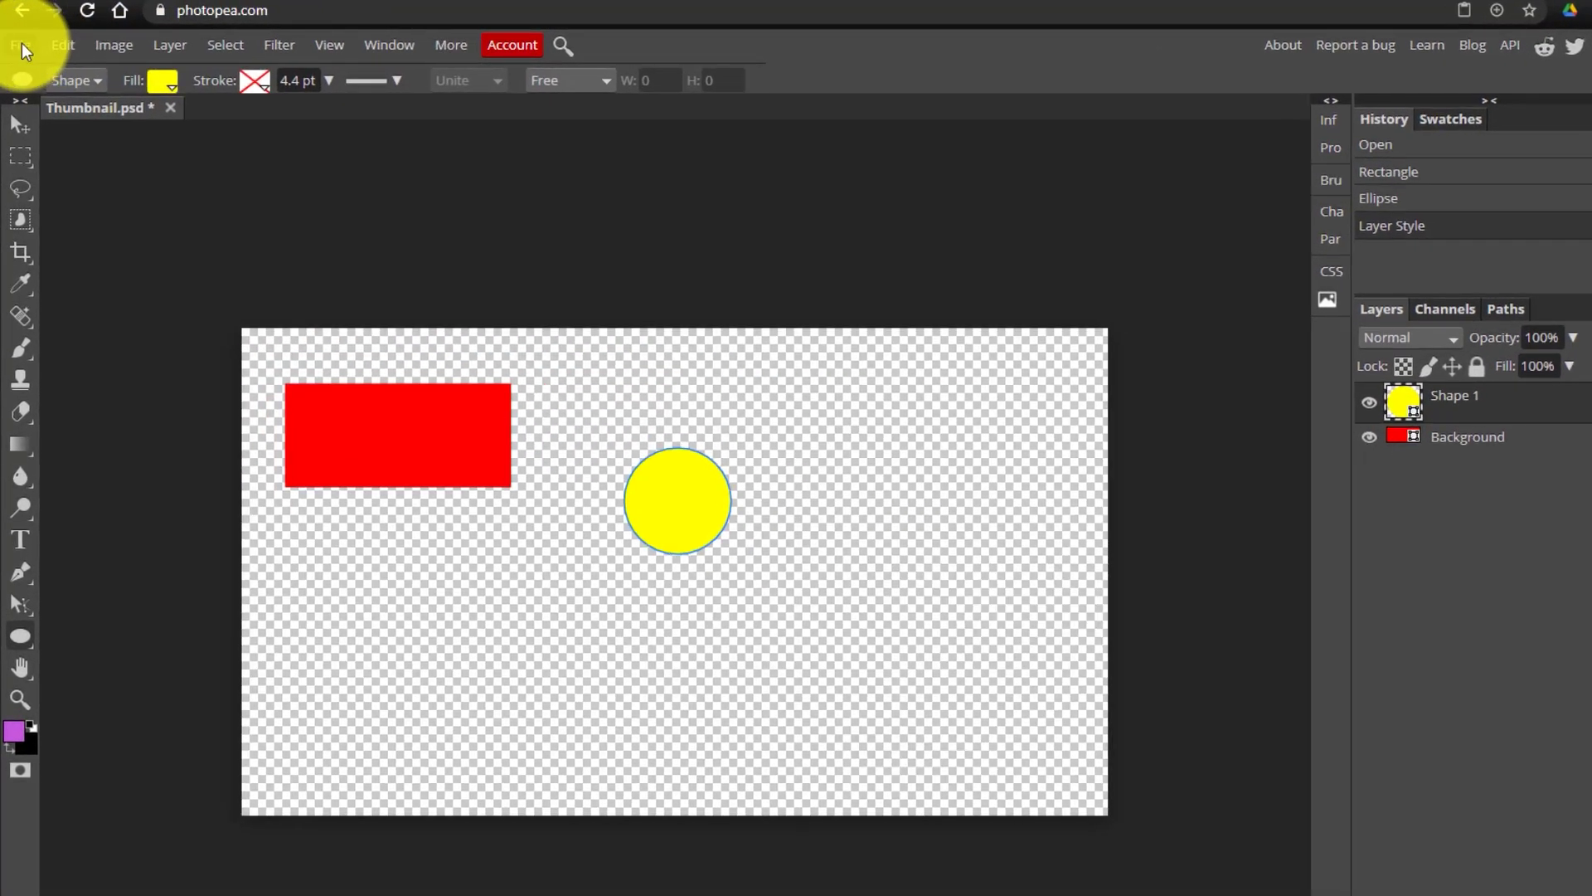
{"action": "left_click", "coordinate": [21, 45]}
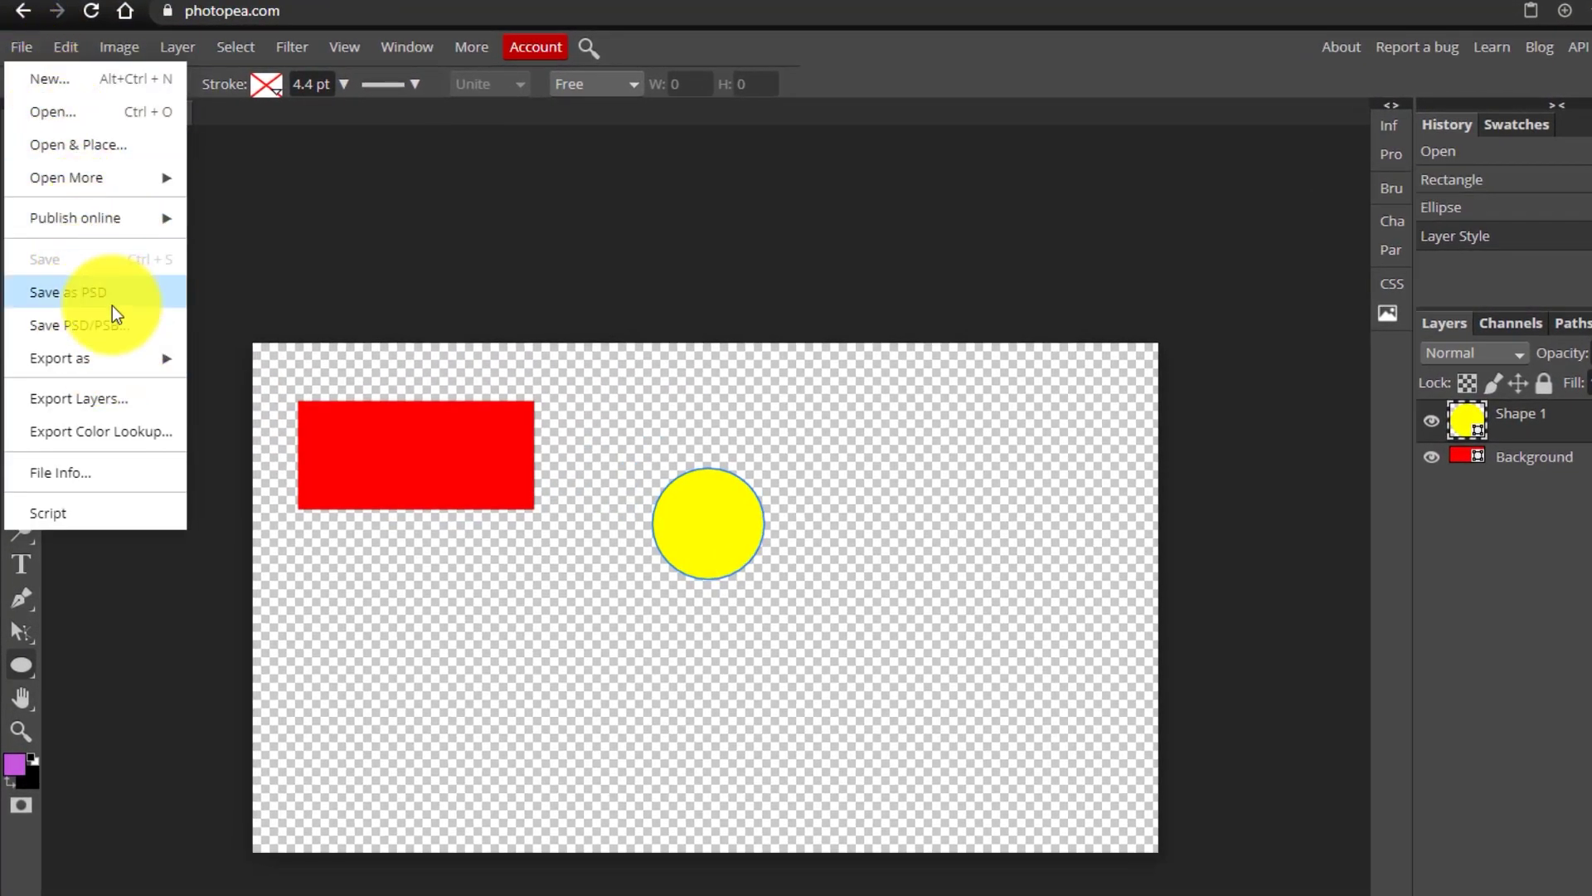
{"action": "mouse_move", "coordinate": [63, 45]}
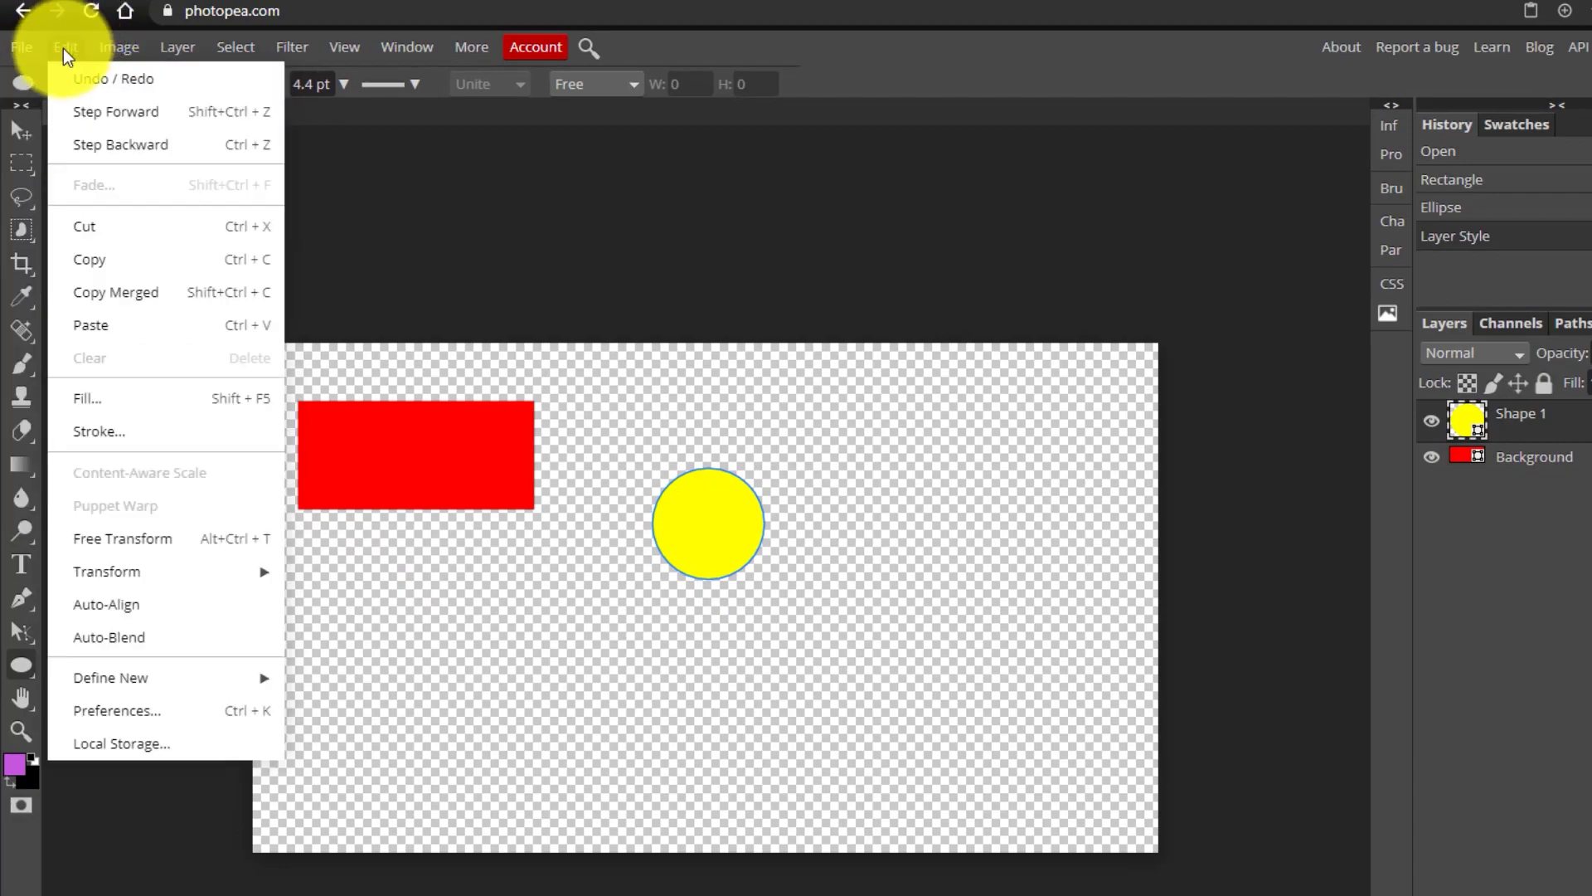
{"action": "mouse_move", "coordinate": [202, 569]}
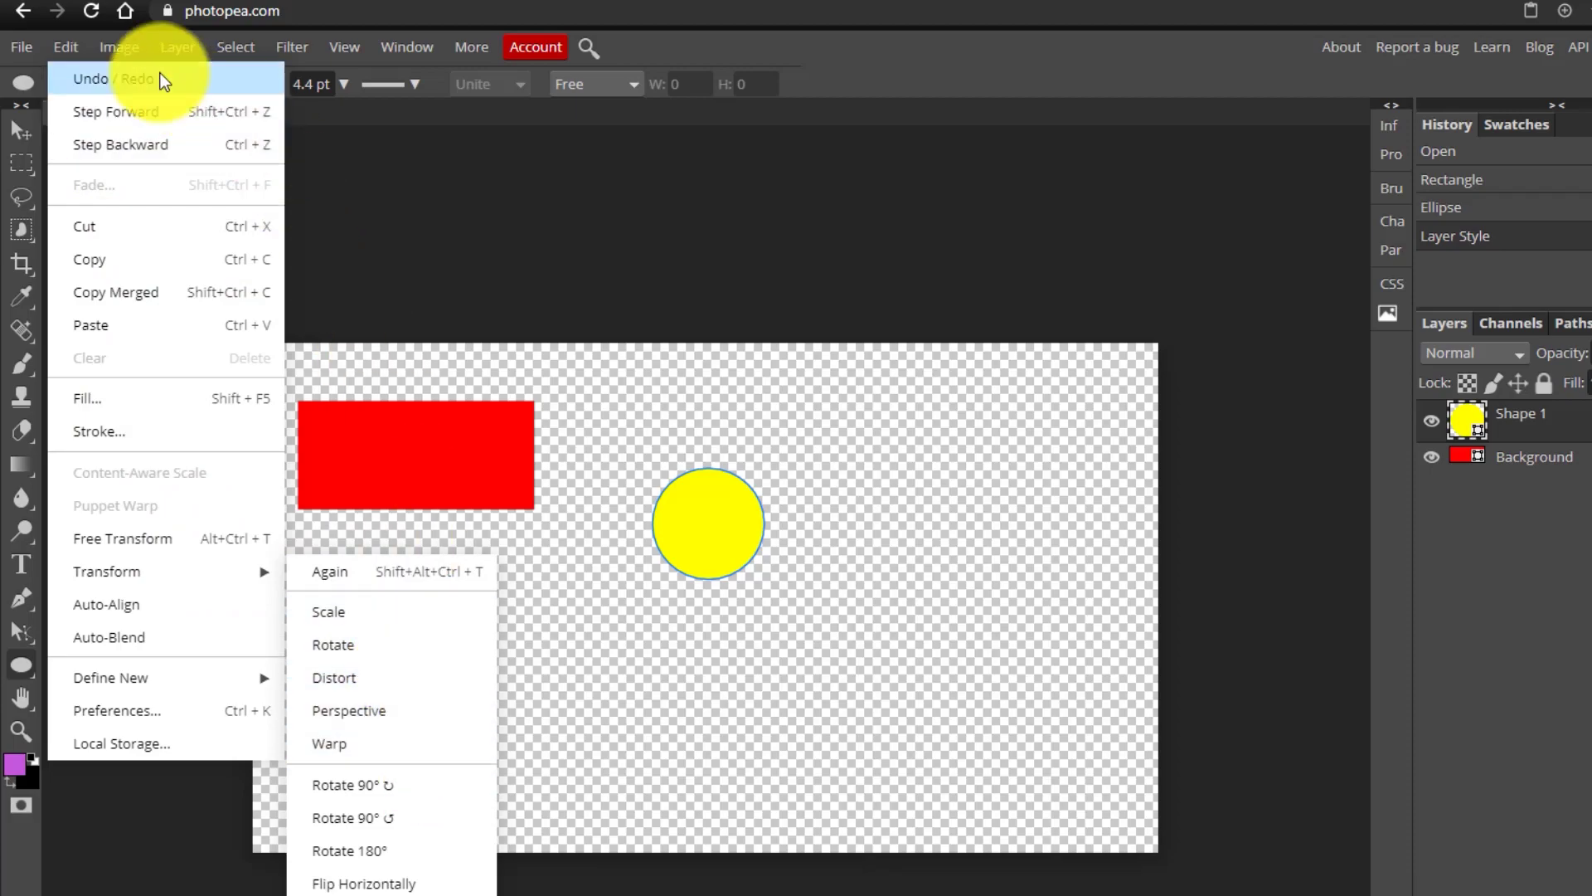
{"action": "mouse_move", "coordinate": [136, 48]}
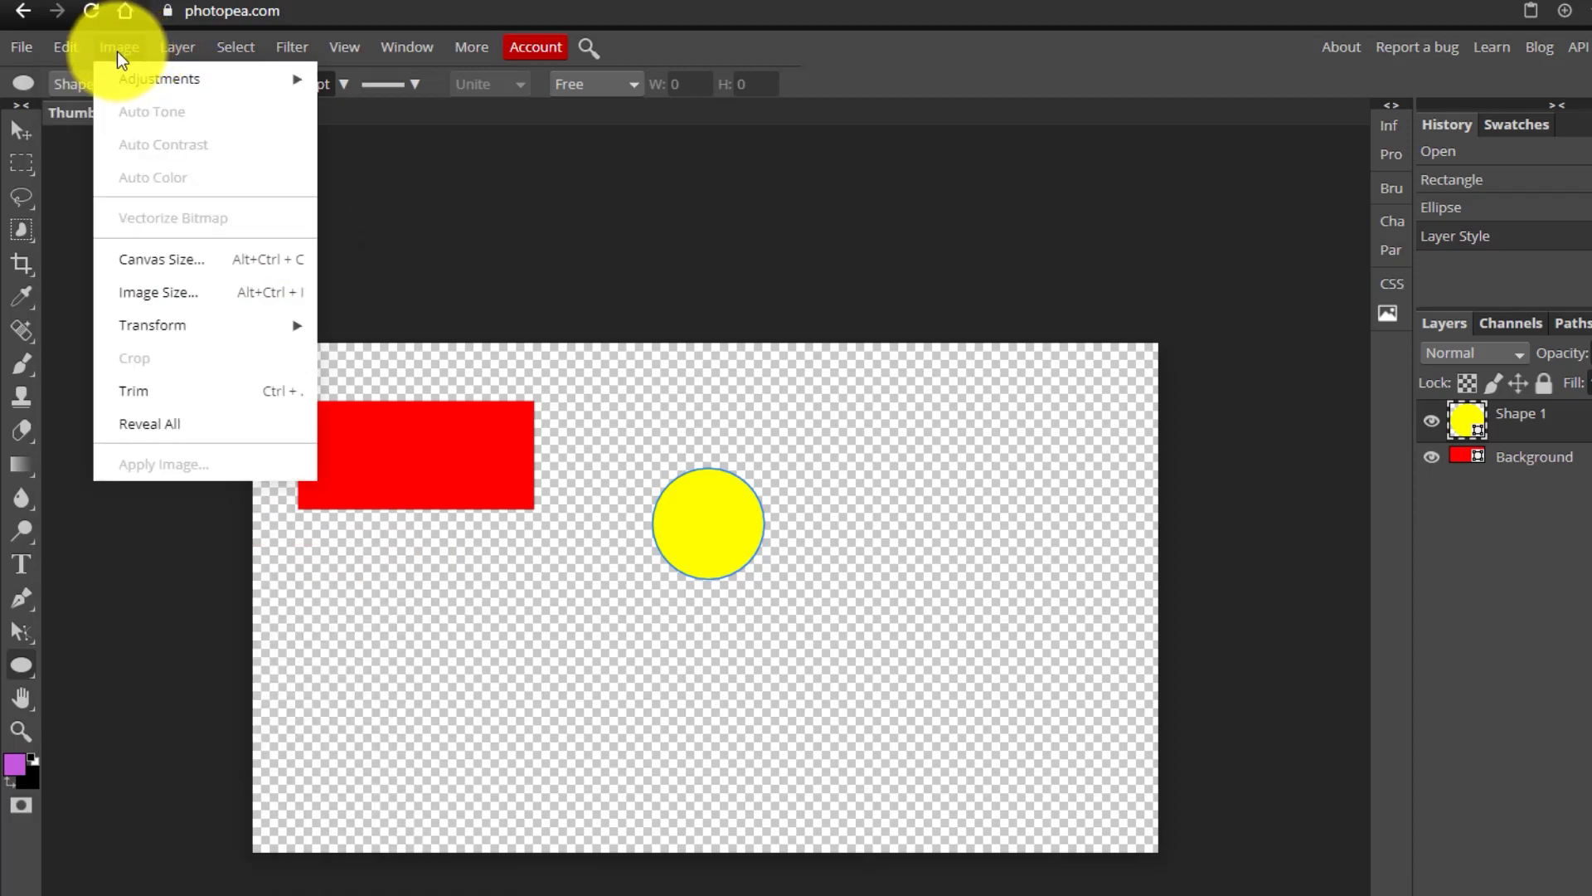
{"action": "mouse_move", "coordinate": [125, 75]}
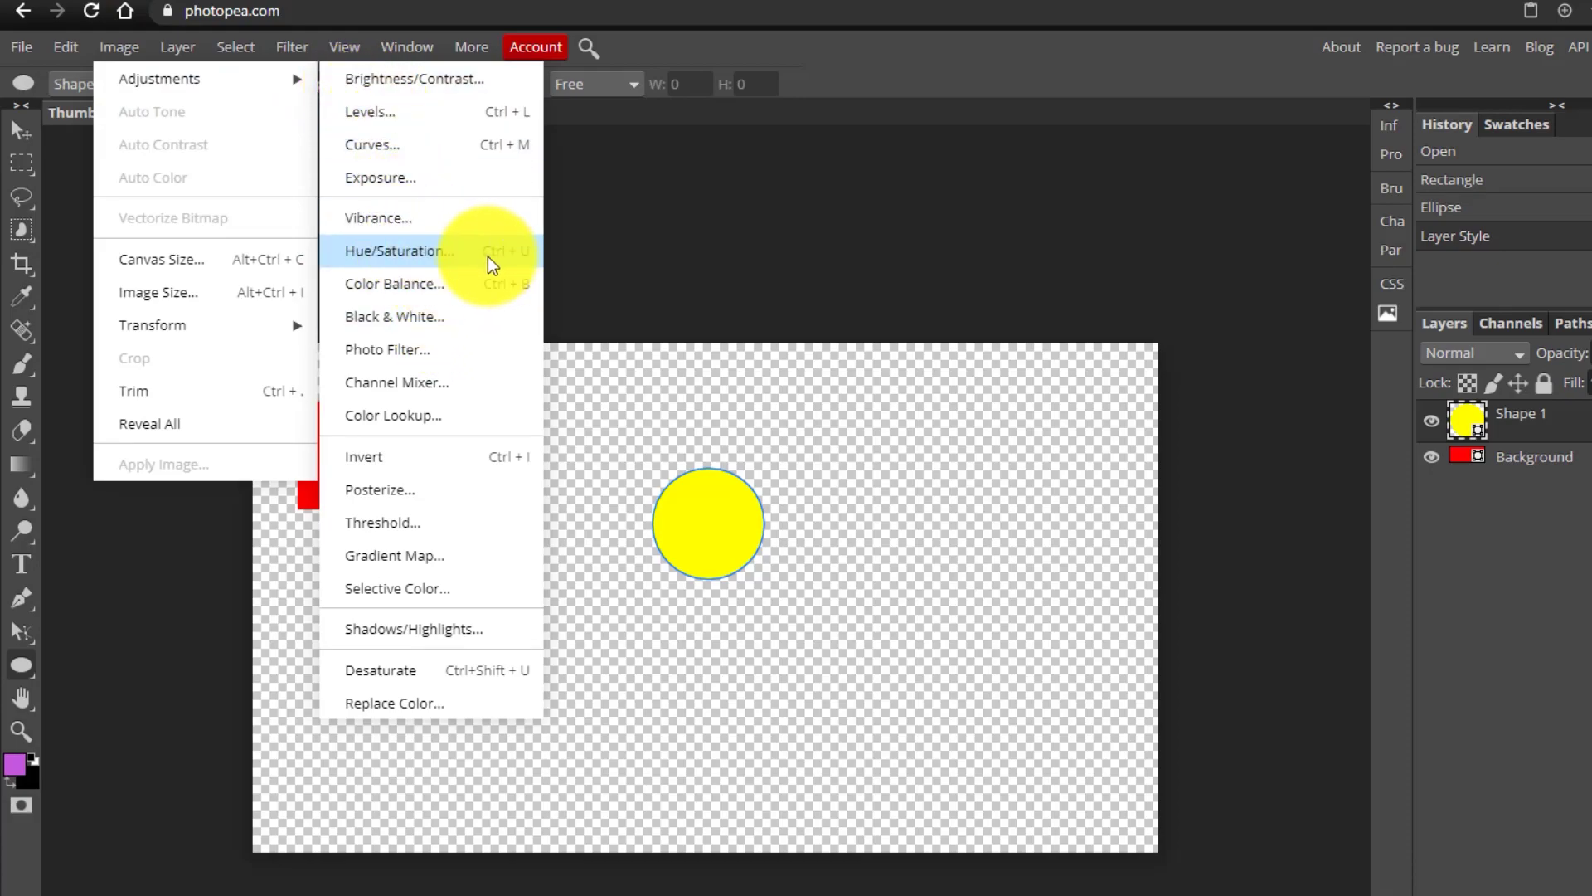
Look through the layer, filter and view commands, zooming the canvas out once and back in.
{"action": "left_click", "coordinate": [196, 47]}
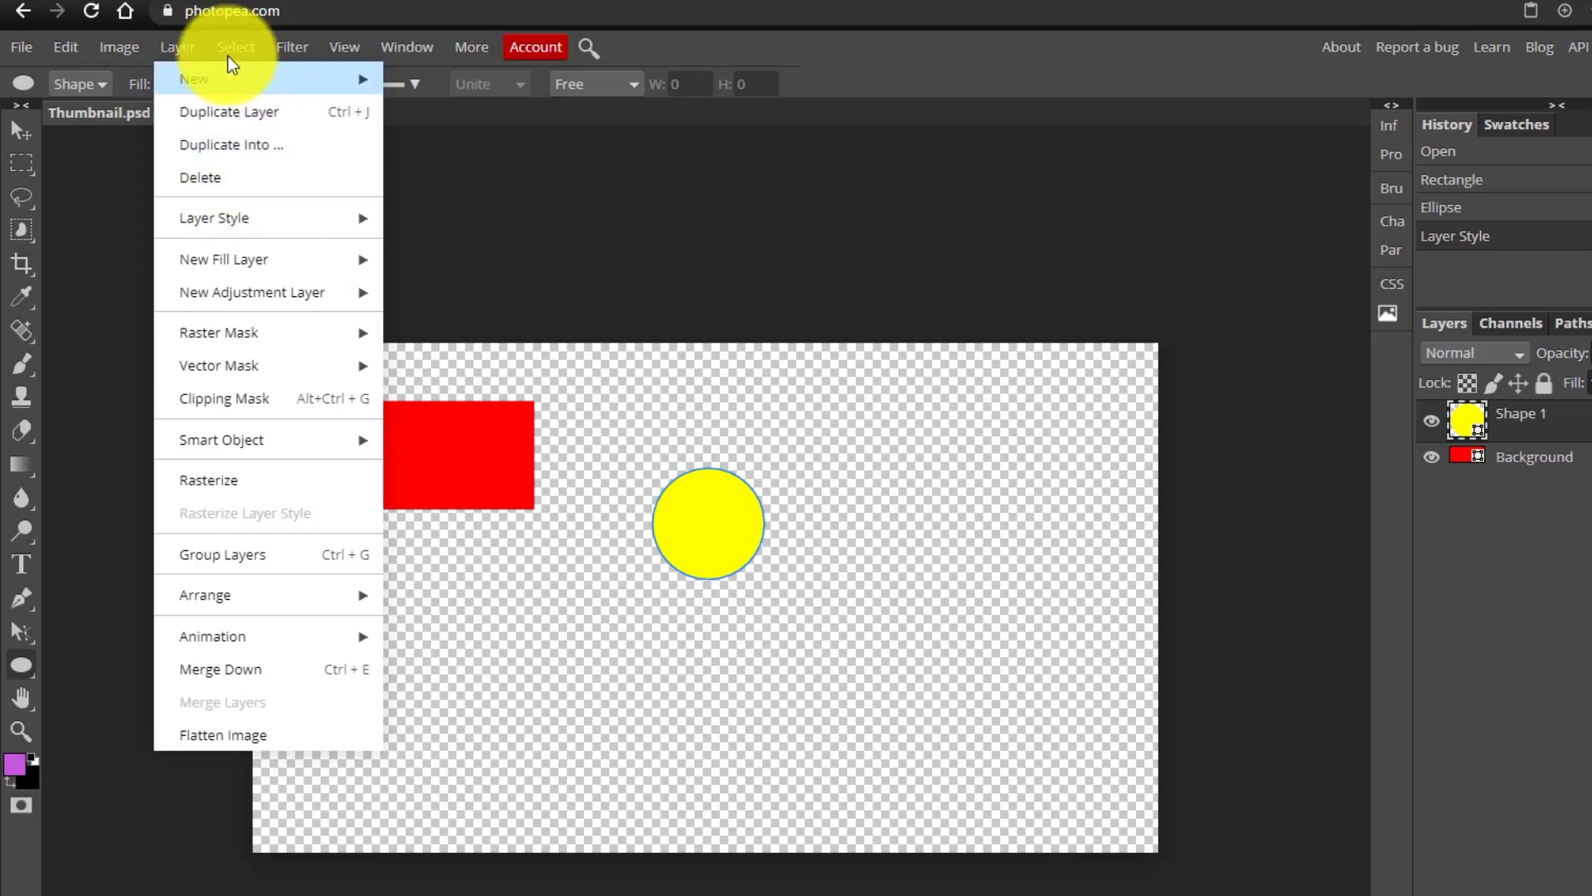
{"action": "mouse_move", "coordinate": [282, 51]}
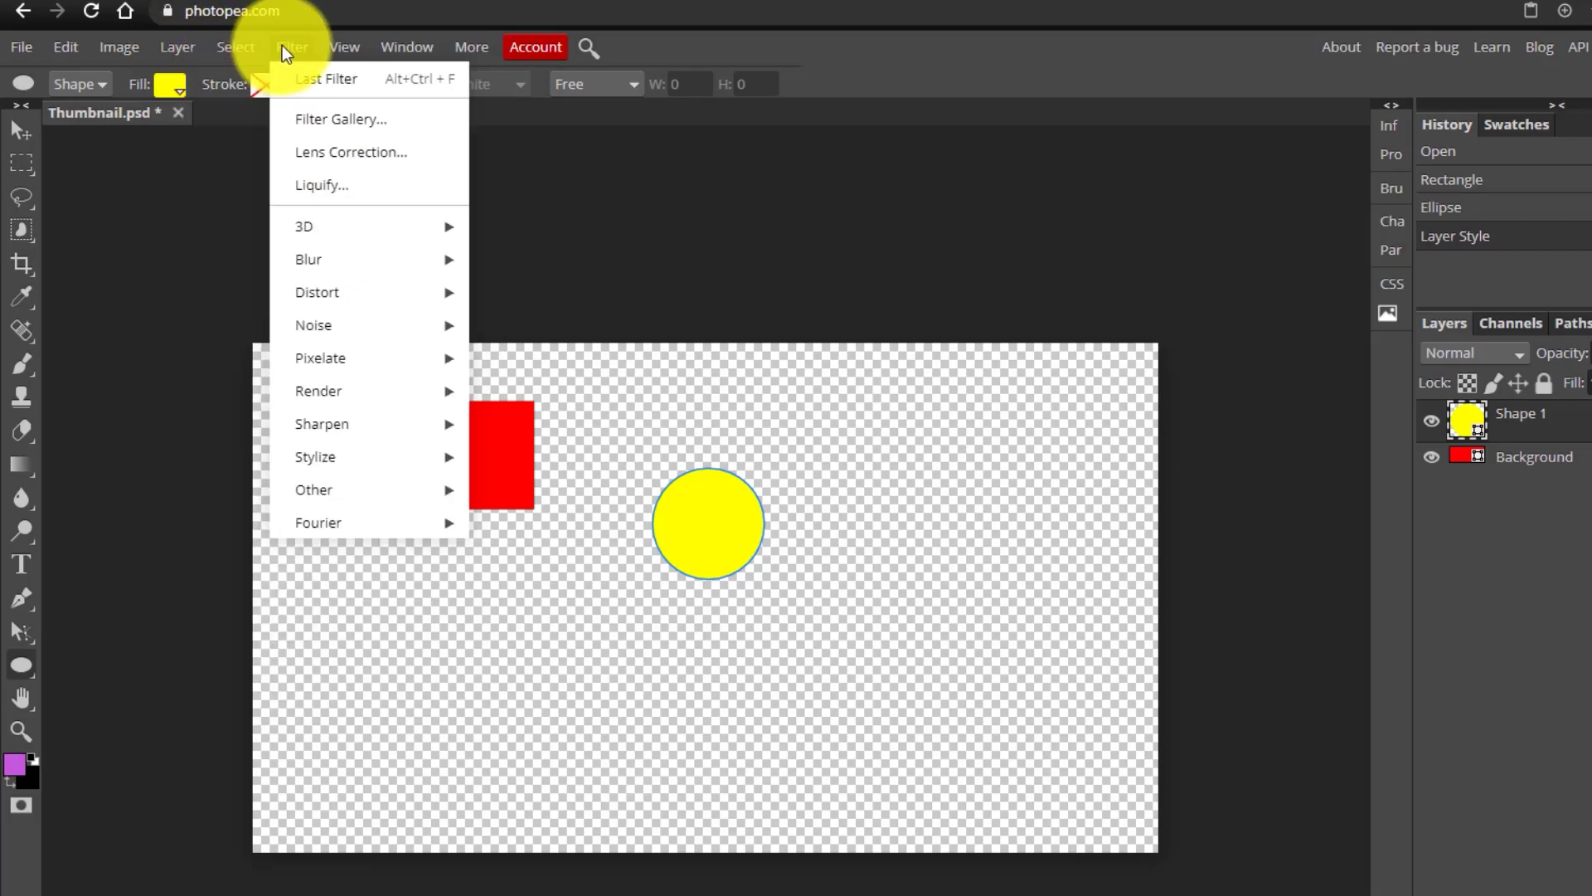
{"action": "mouse_move", "coordinate": [400, 353]}
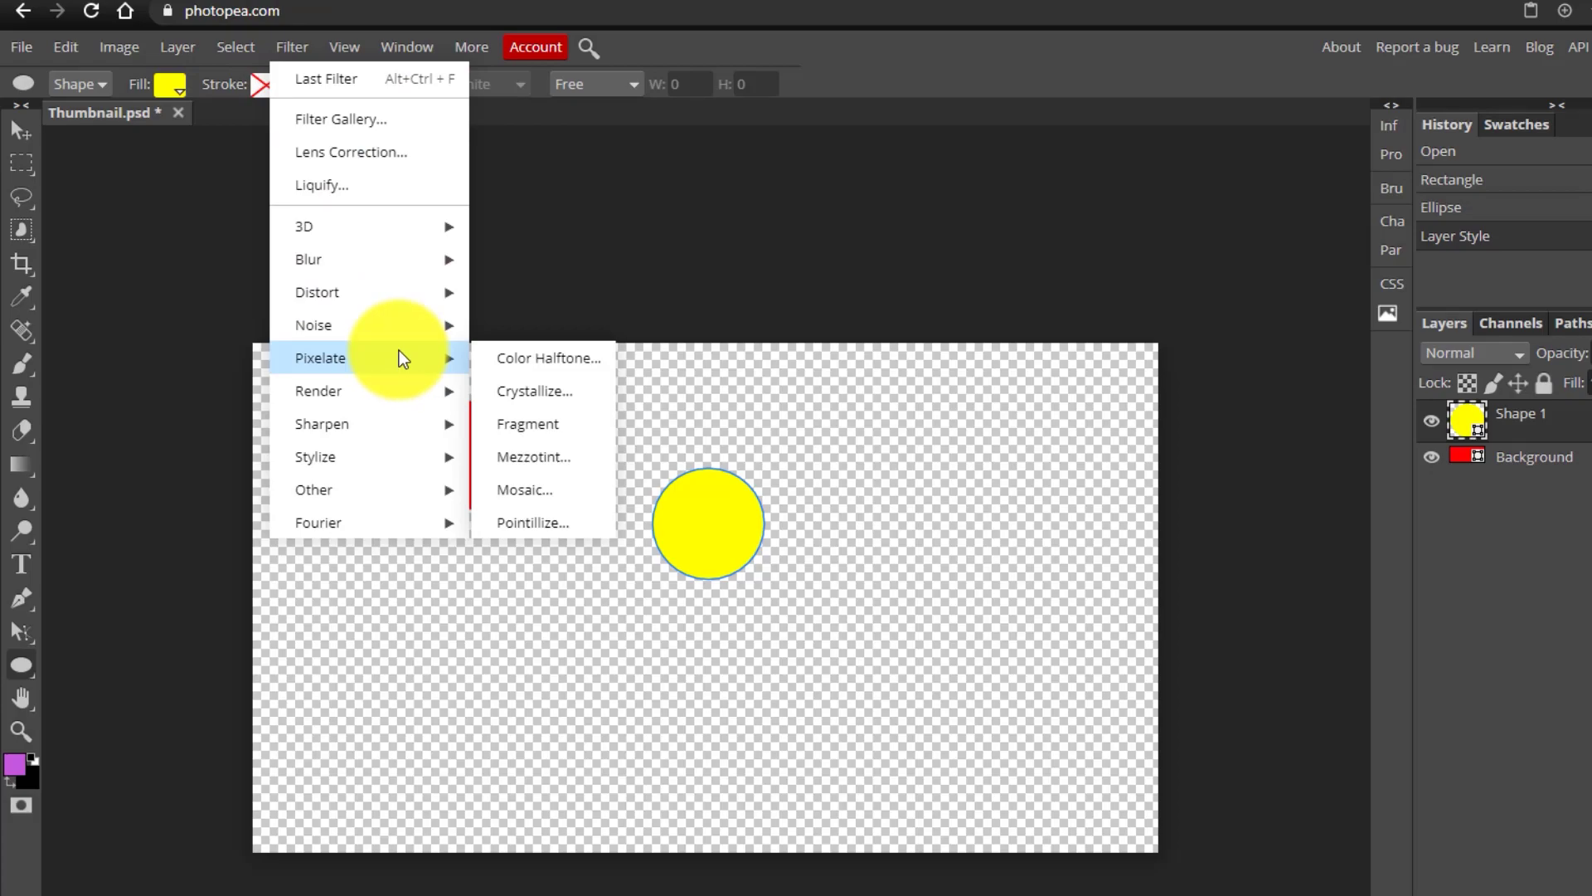
{"action": "mouse_move", "coordinate": [347, 48]}
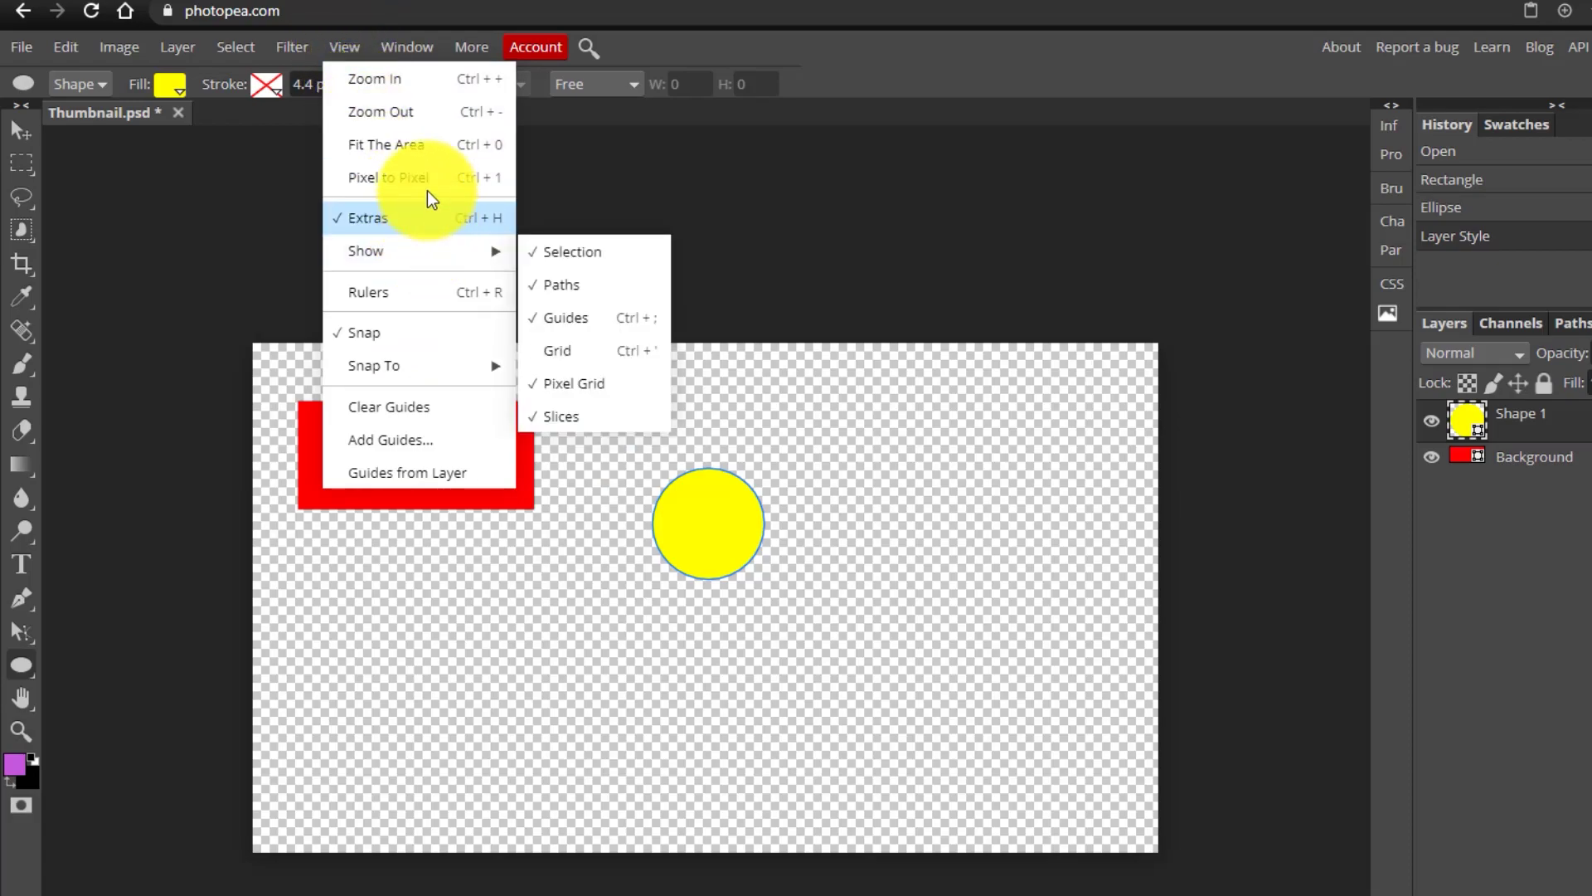
{"action": "left_click", "coordinate": [396, 121]}
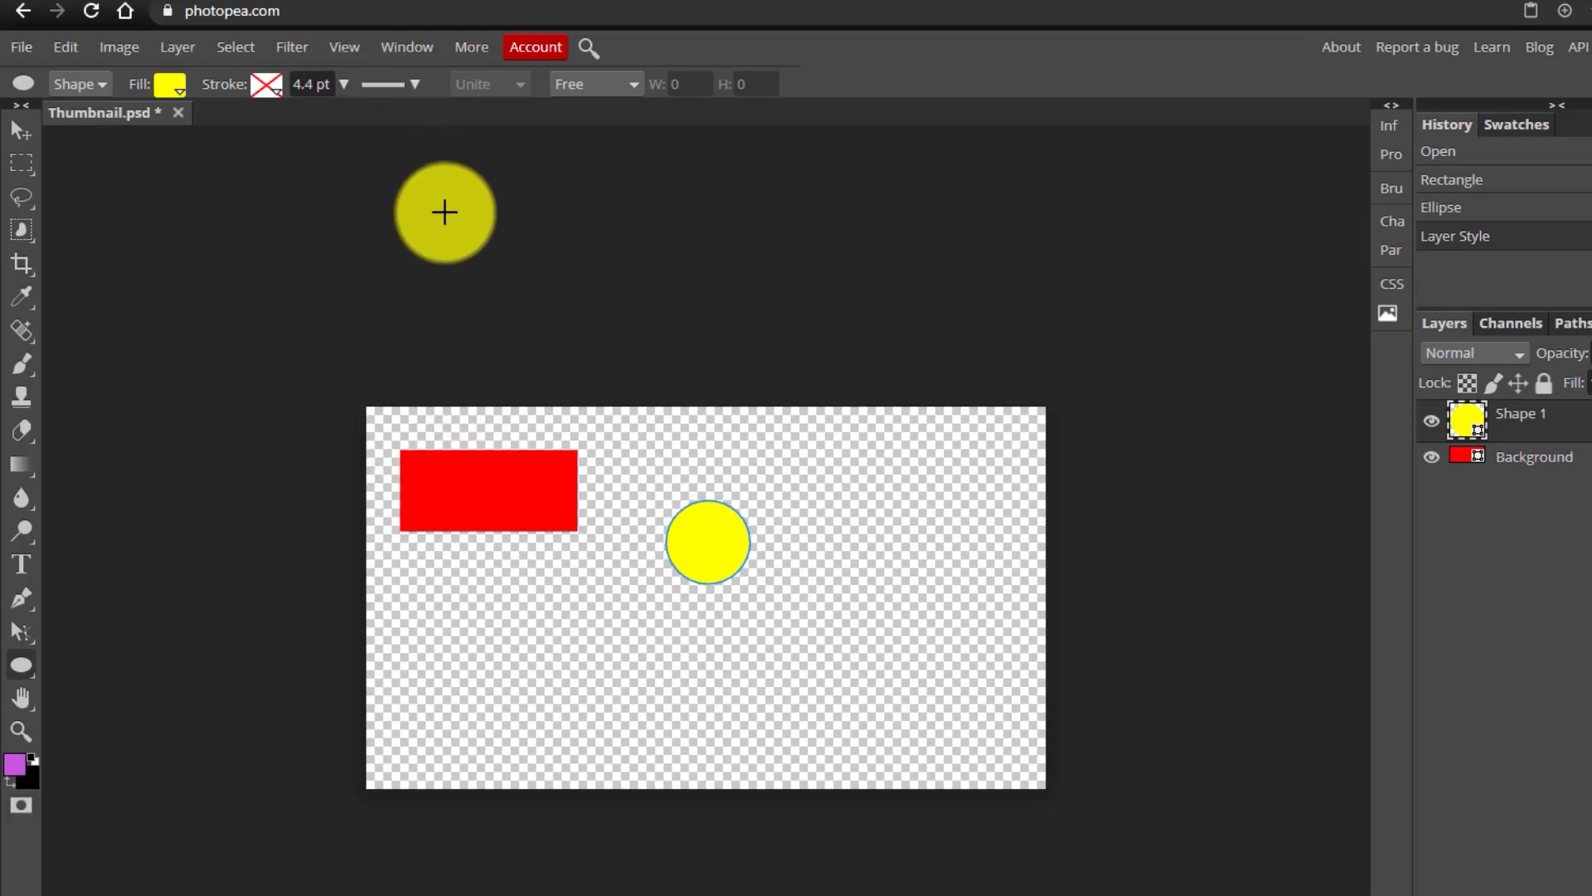
{"action": "left_click", "coordinate": [340, 47]}
{"action": "left_click", "coordinate": [352, 78]}
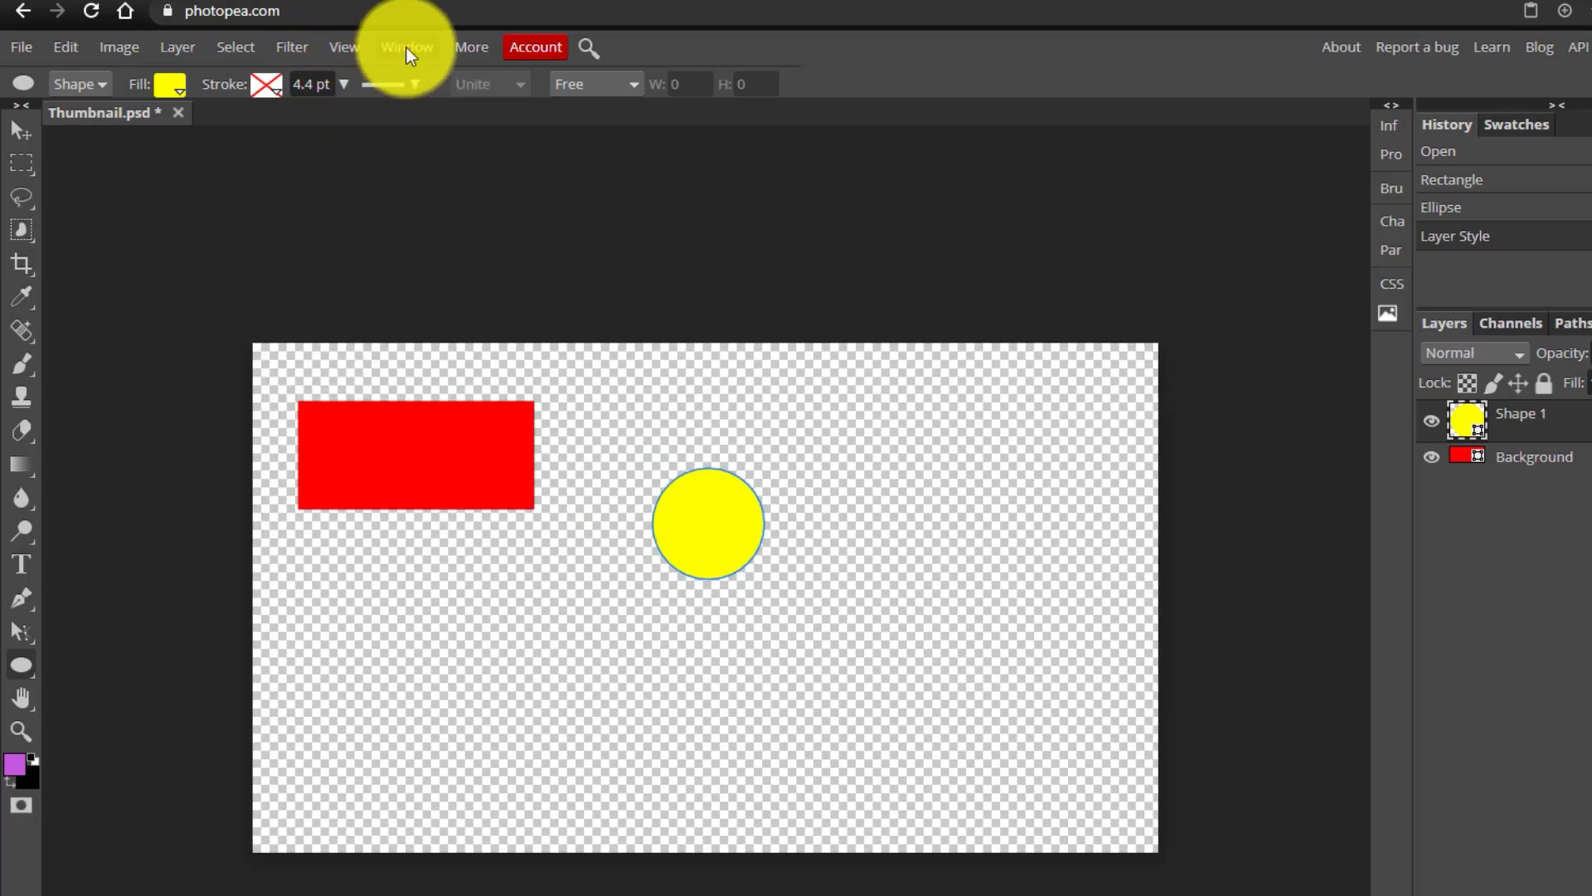
Show the Character panel, try collapsing and expanding the side panel columns, and leave both columns expanded.
{"action": "left_click", "coordinate": [406, 47]}
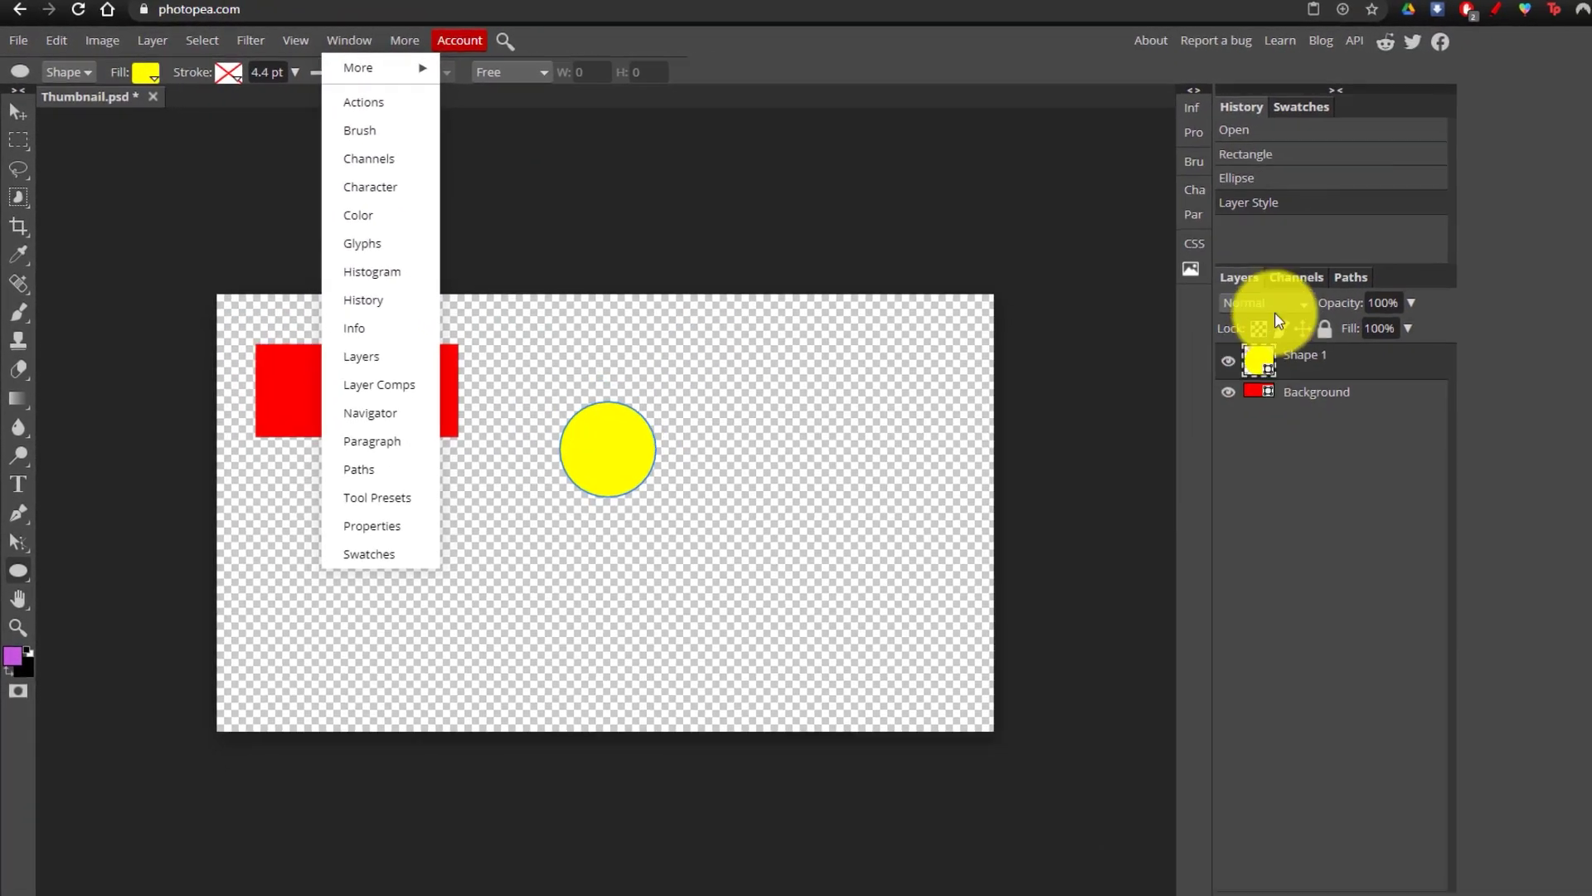
{"action": "left_click", "coordinate": [356, 183]}
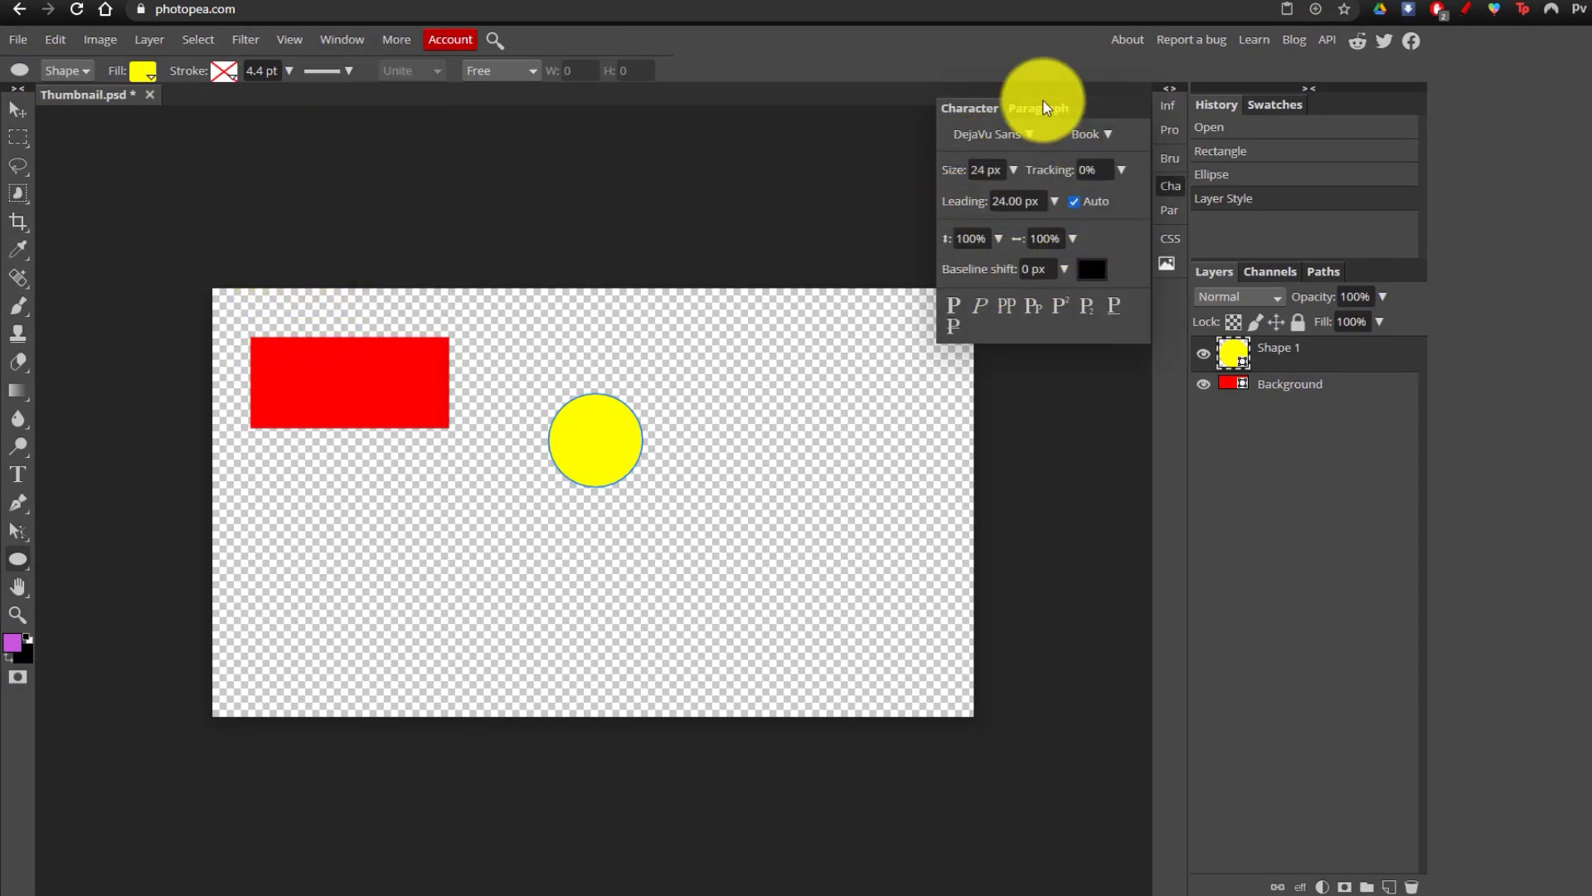
{"action": "left_click", "coordinate": [1170, 88]}
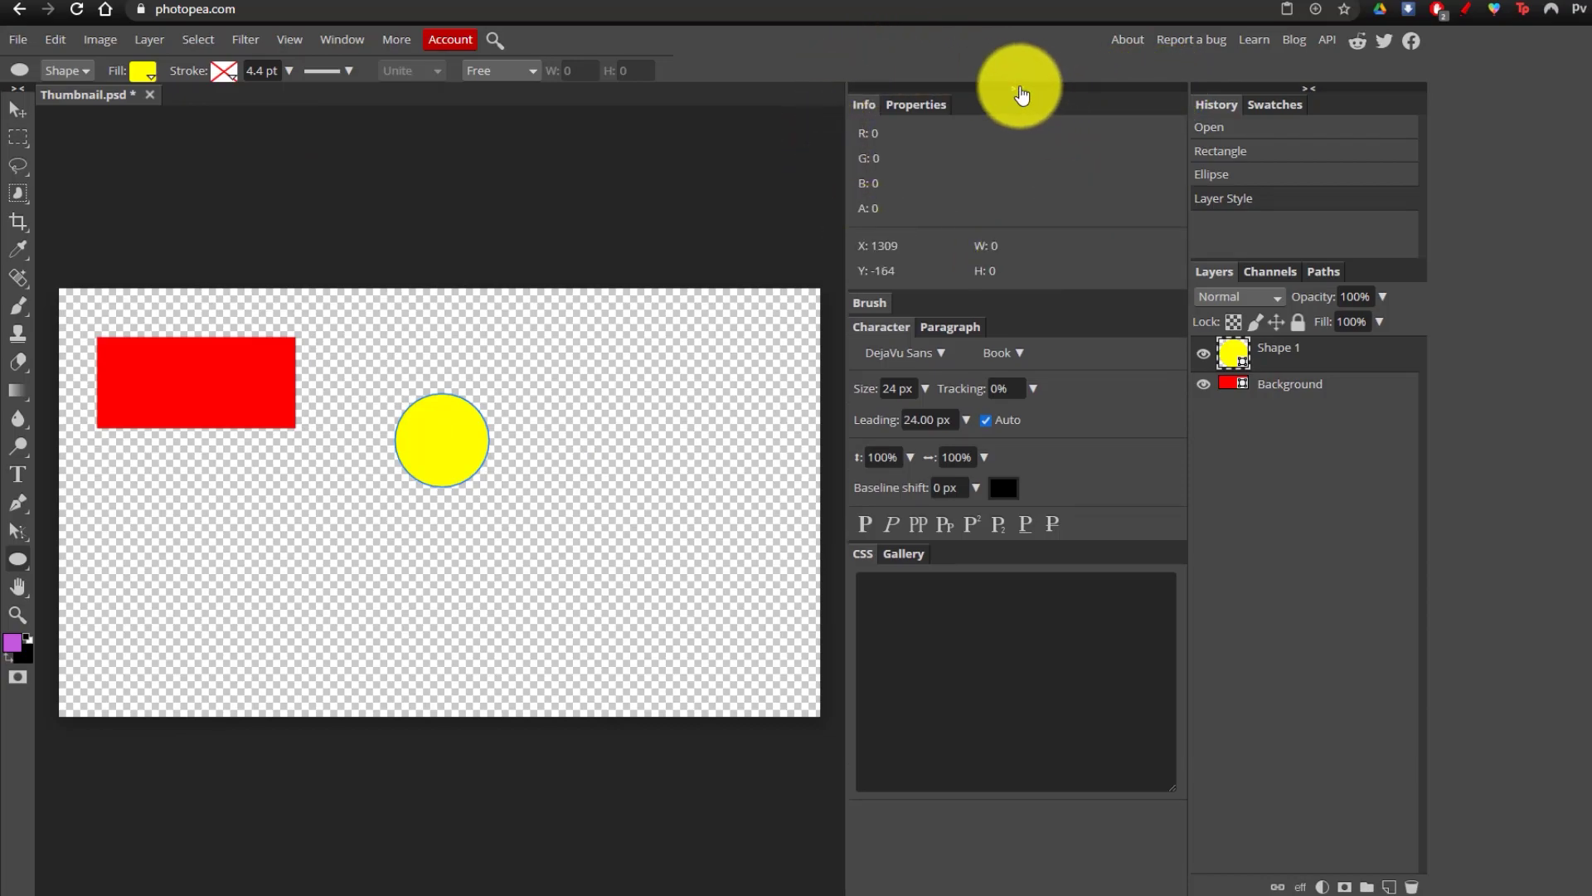
{"action": "left_click", "coordinate": [1019, 87]}
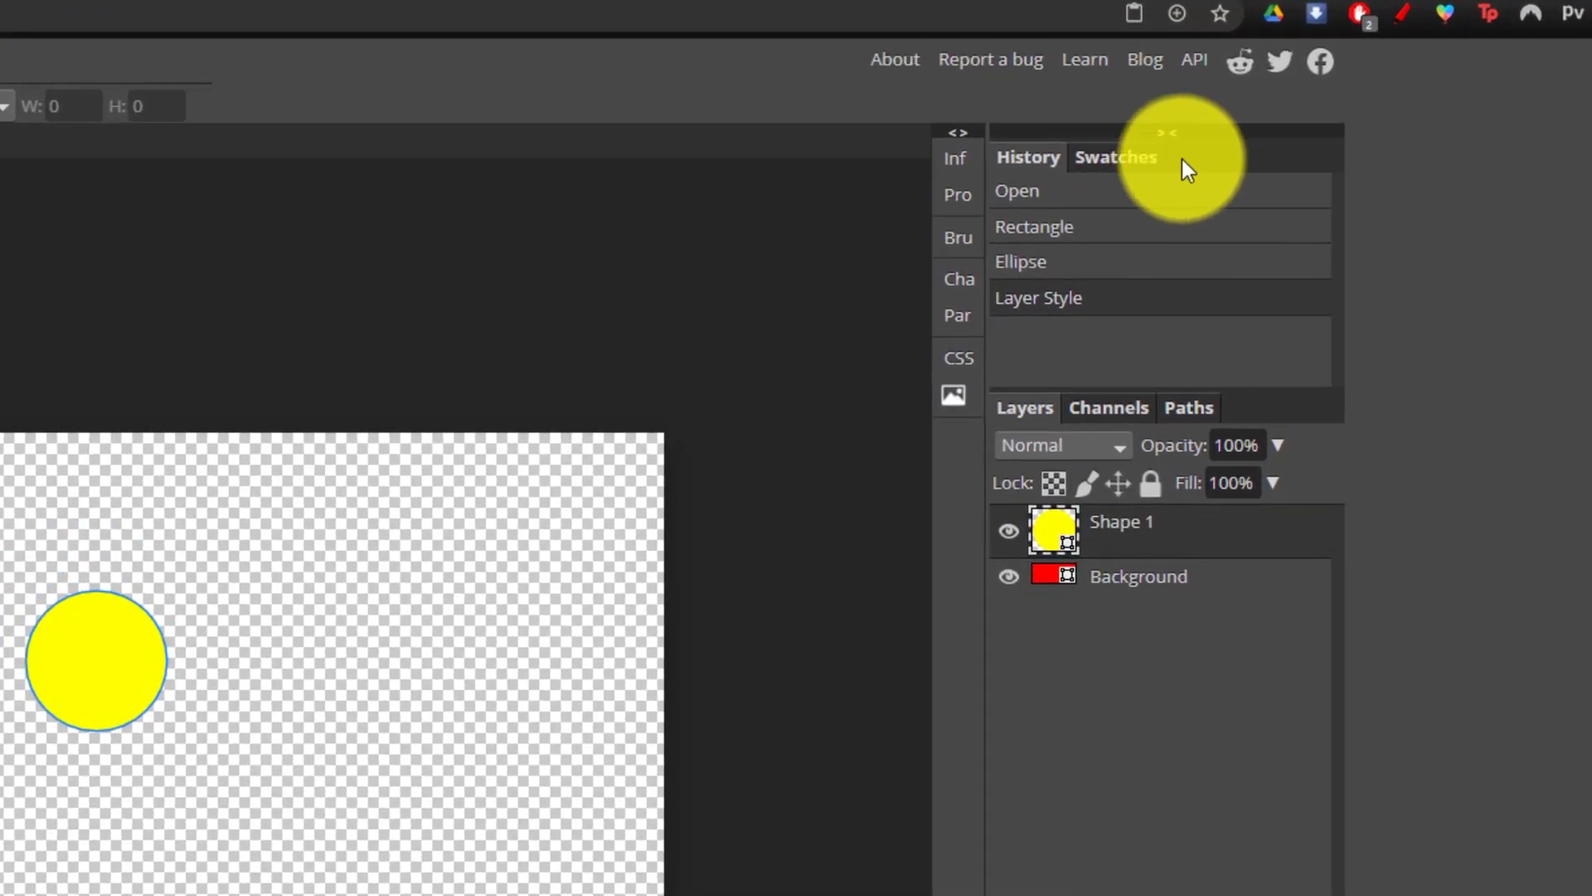
{"action": "left_click", "coordinate": [1167, 133]}
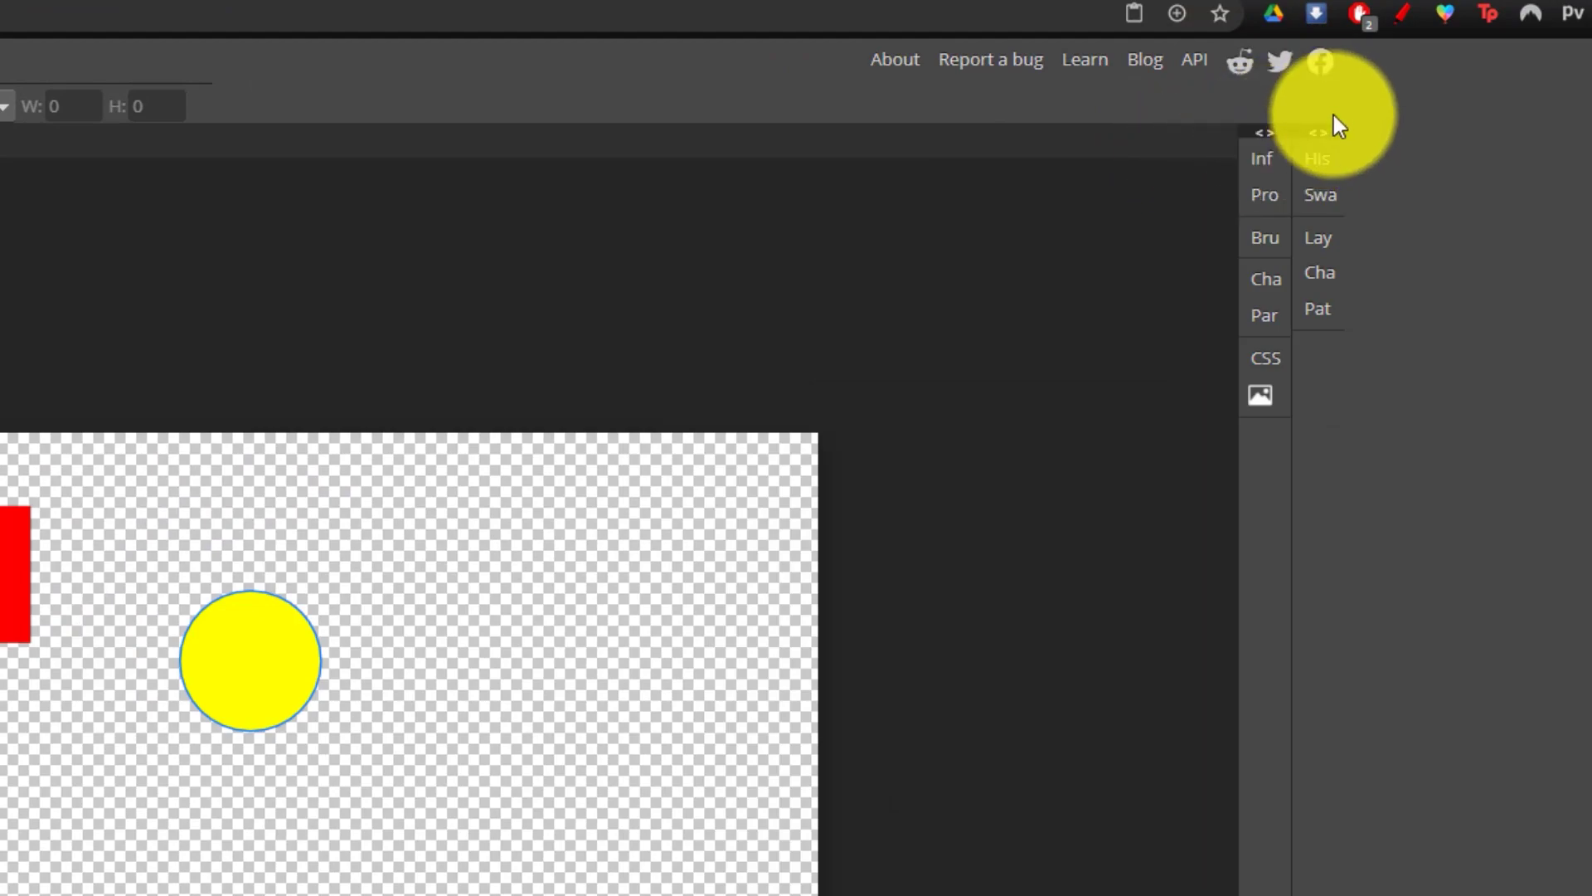
{"action": "left_click", "coordinate": [1260, 135]}
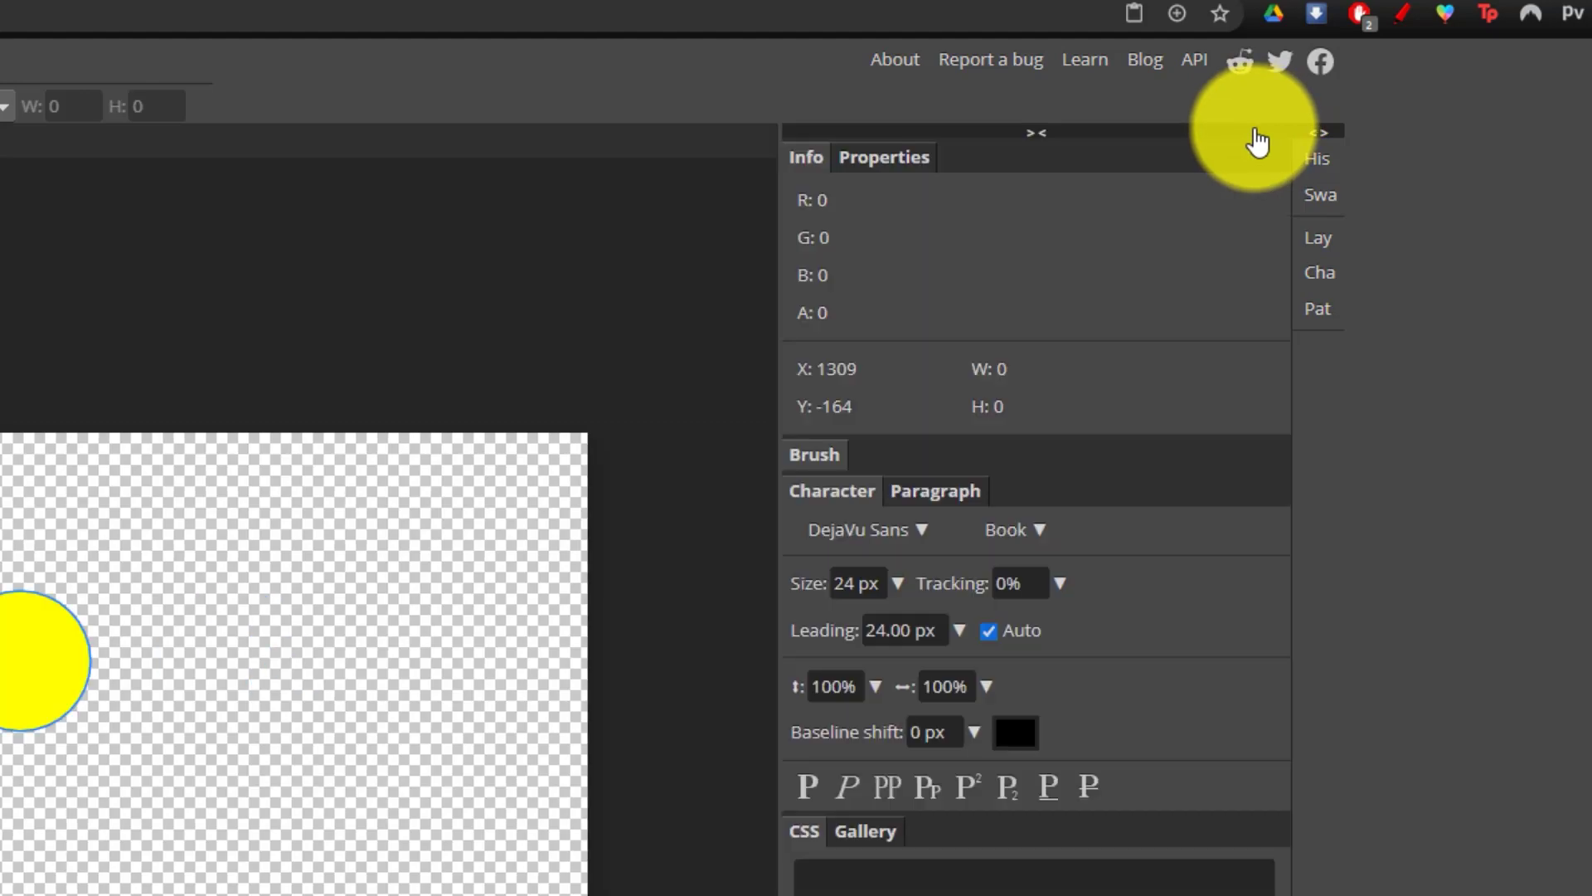
{"action": "left_click", "coordinate": [1323, 133]}
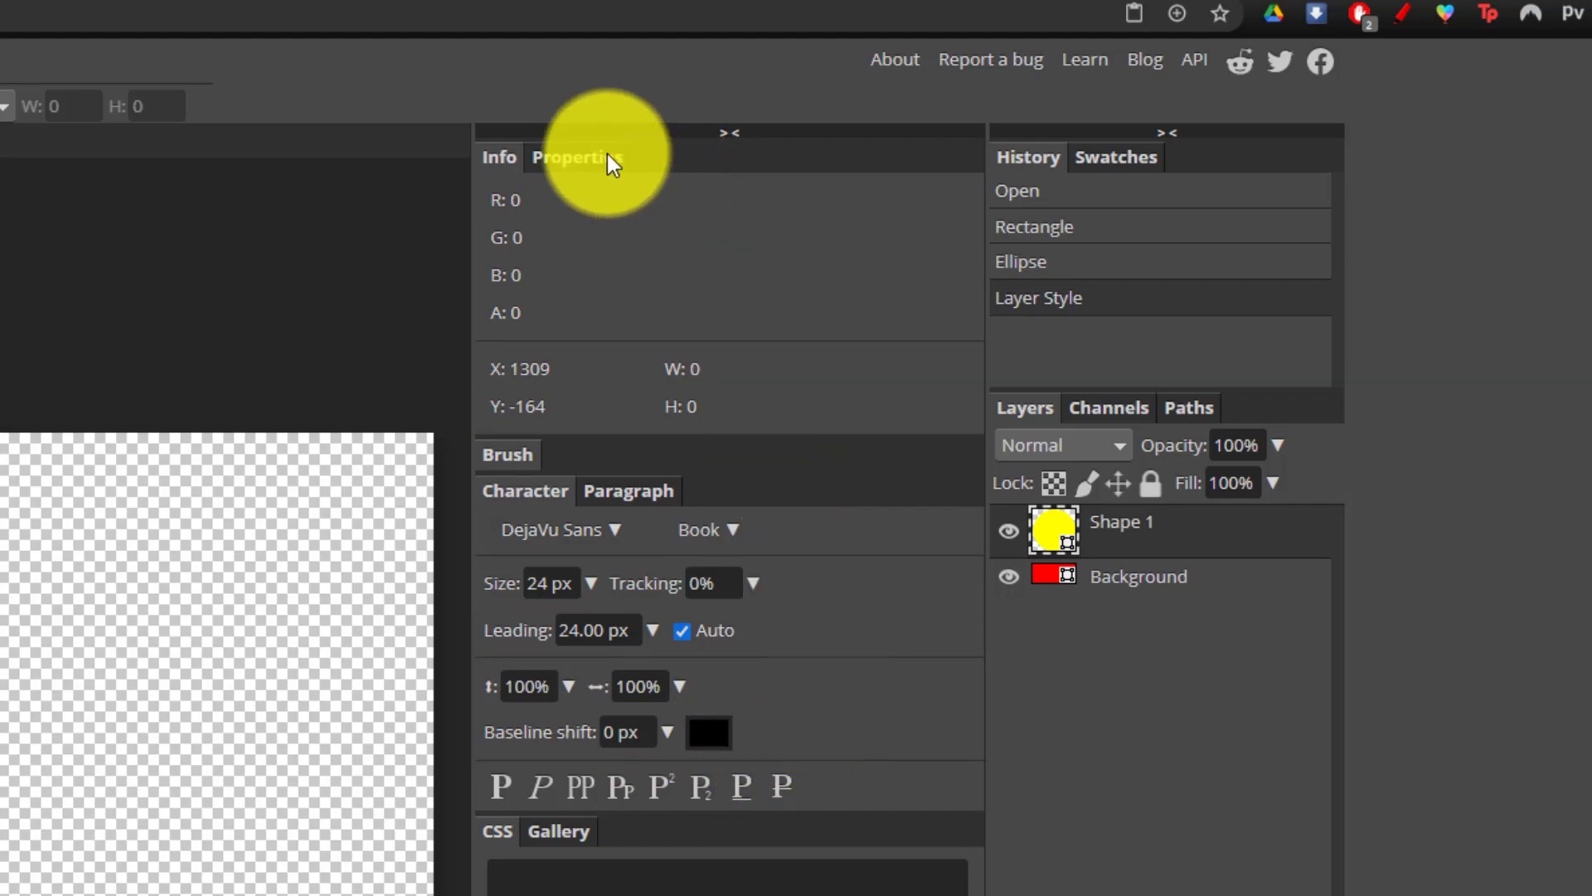
Examine the yellow circle's Properties, the Brush settings, and the Paragraph and Character settings.
{"action": "left_click", "coordinate": [568, 157]}
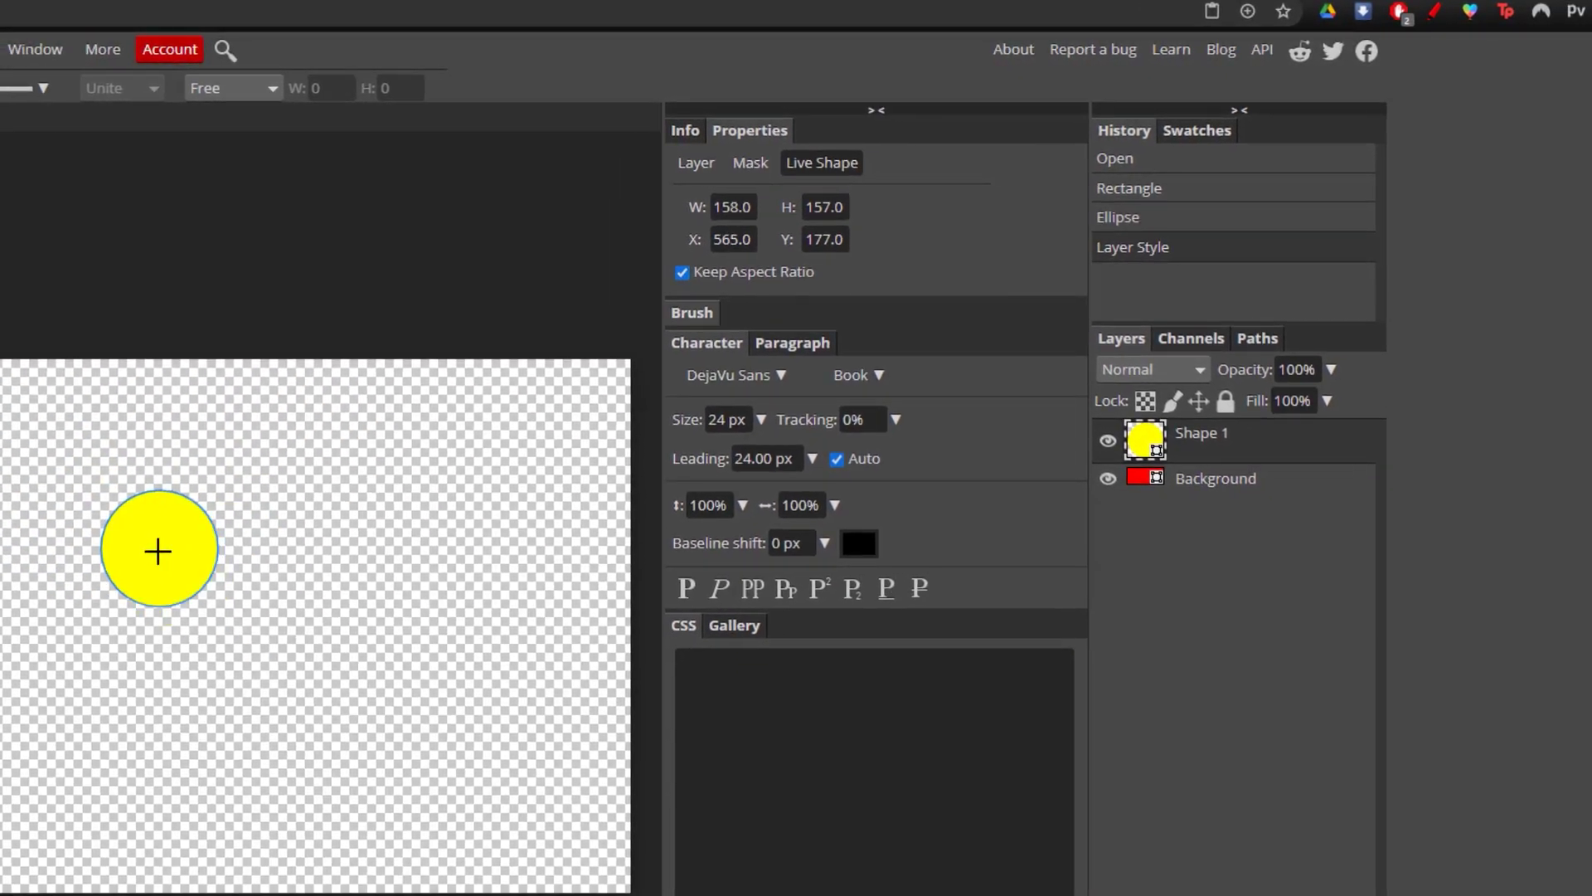
{"action": "left_click", "coordinate": [687, 316]}
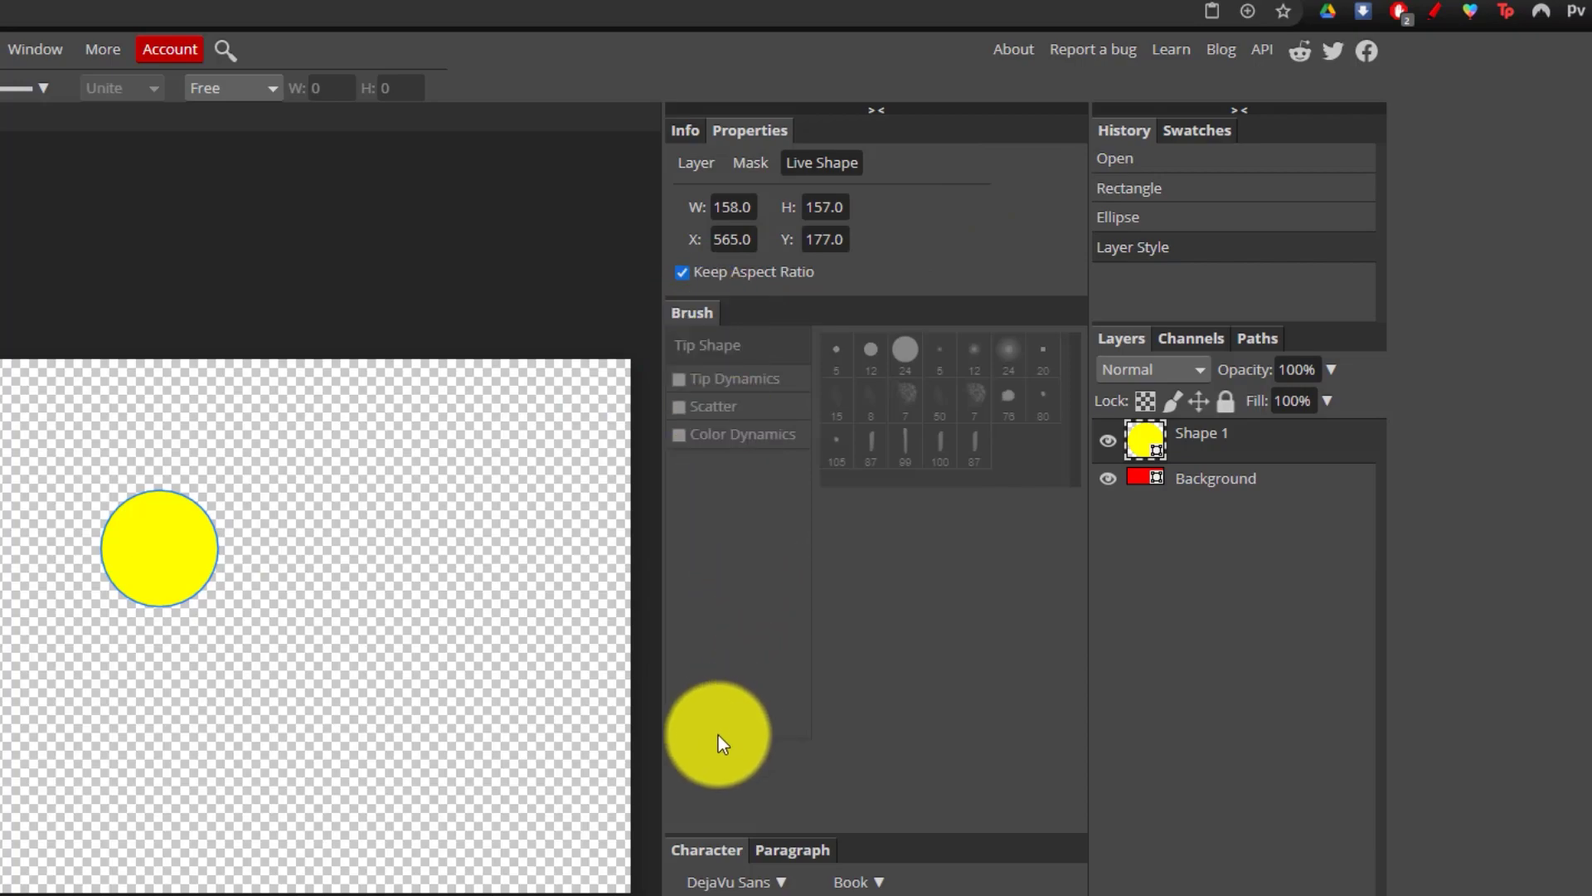
{"action": "left_click", "coordinate": [746, 851]}
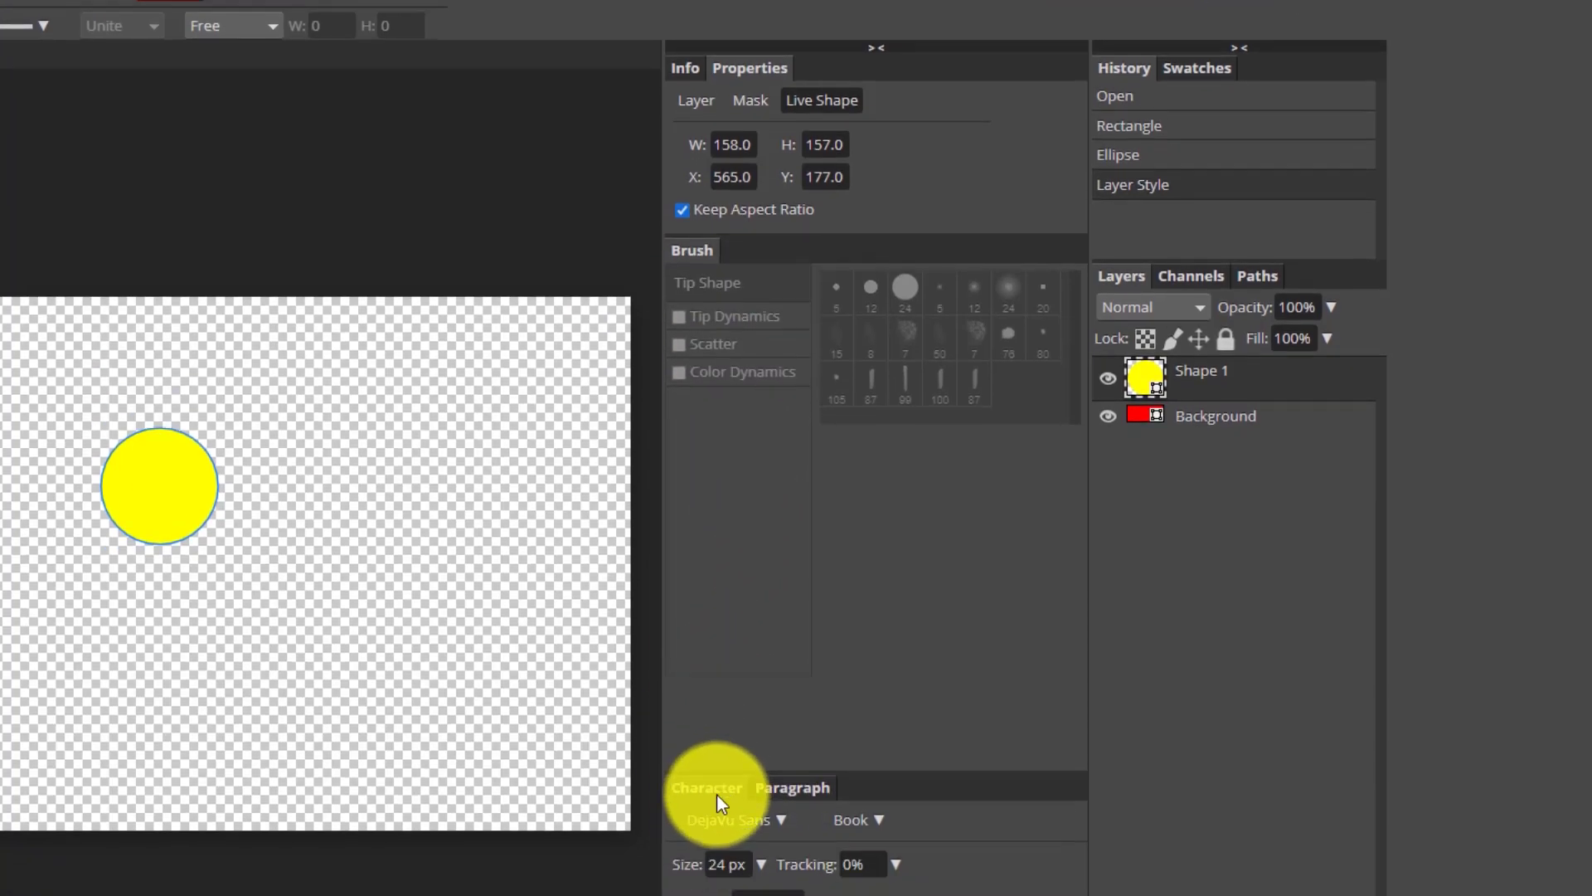
{"action": "left_click", "coordinate": [832, 655]}
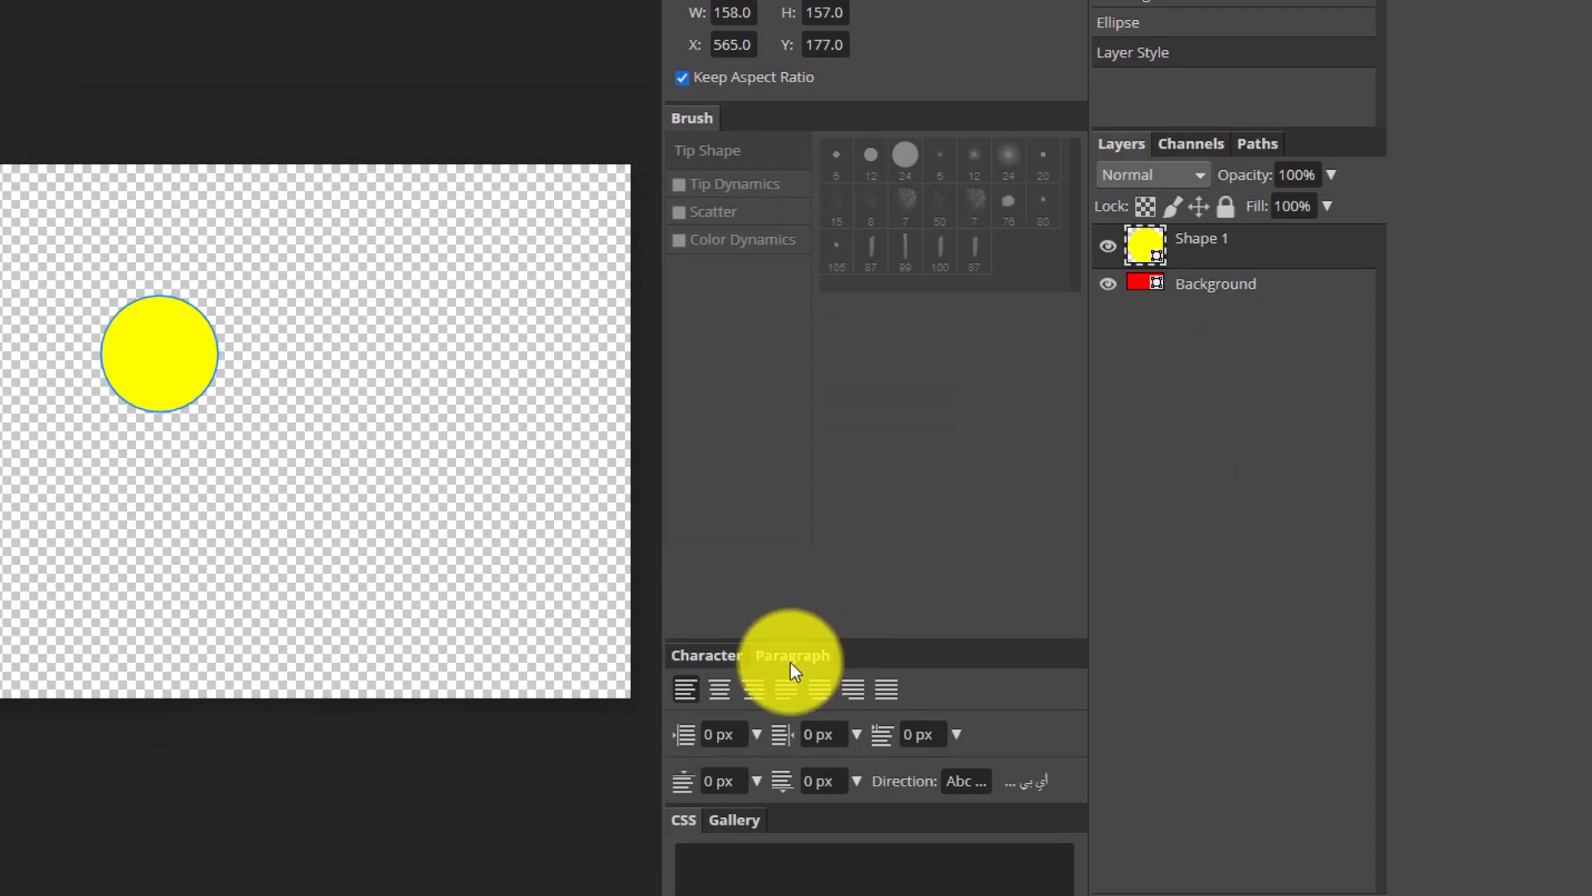
{"action": "left_click", "coordinate": [722, 656]}
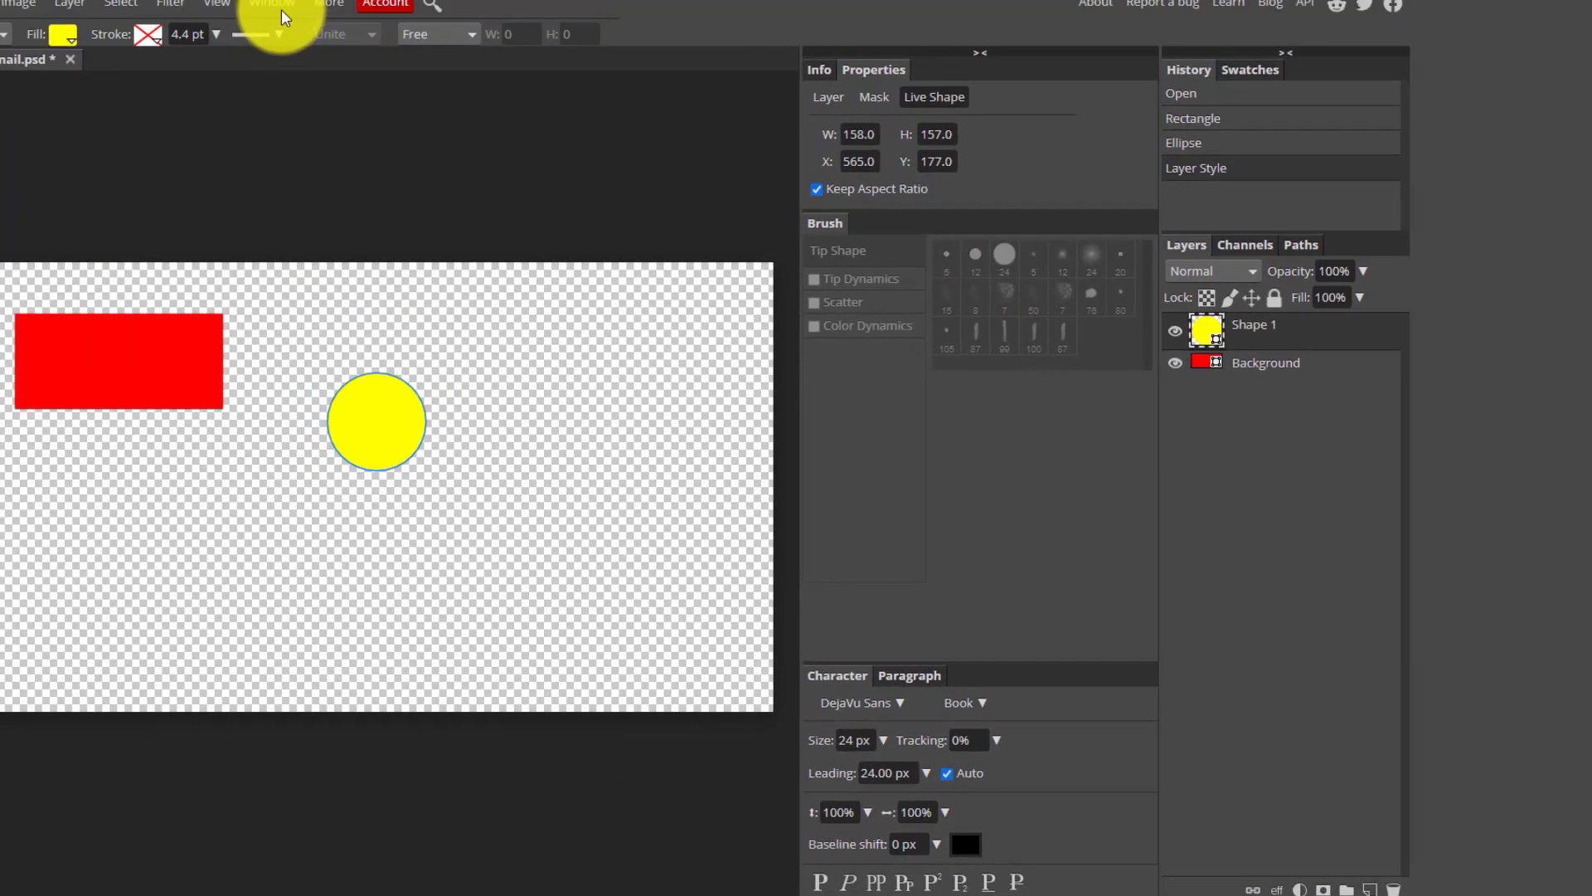
Look through the list of available panels and show the Swatches in place of the History.
{"action": "left_click", "coordinate": [339, 43]}
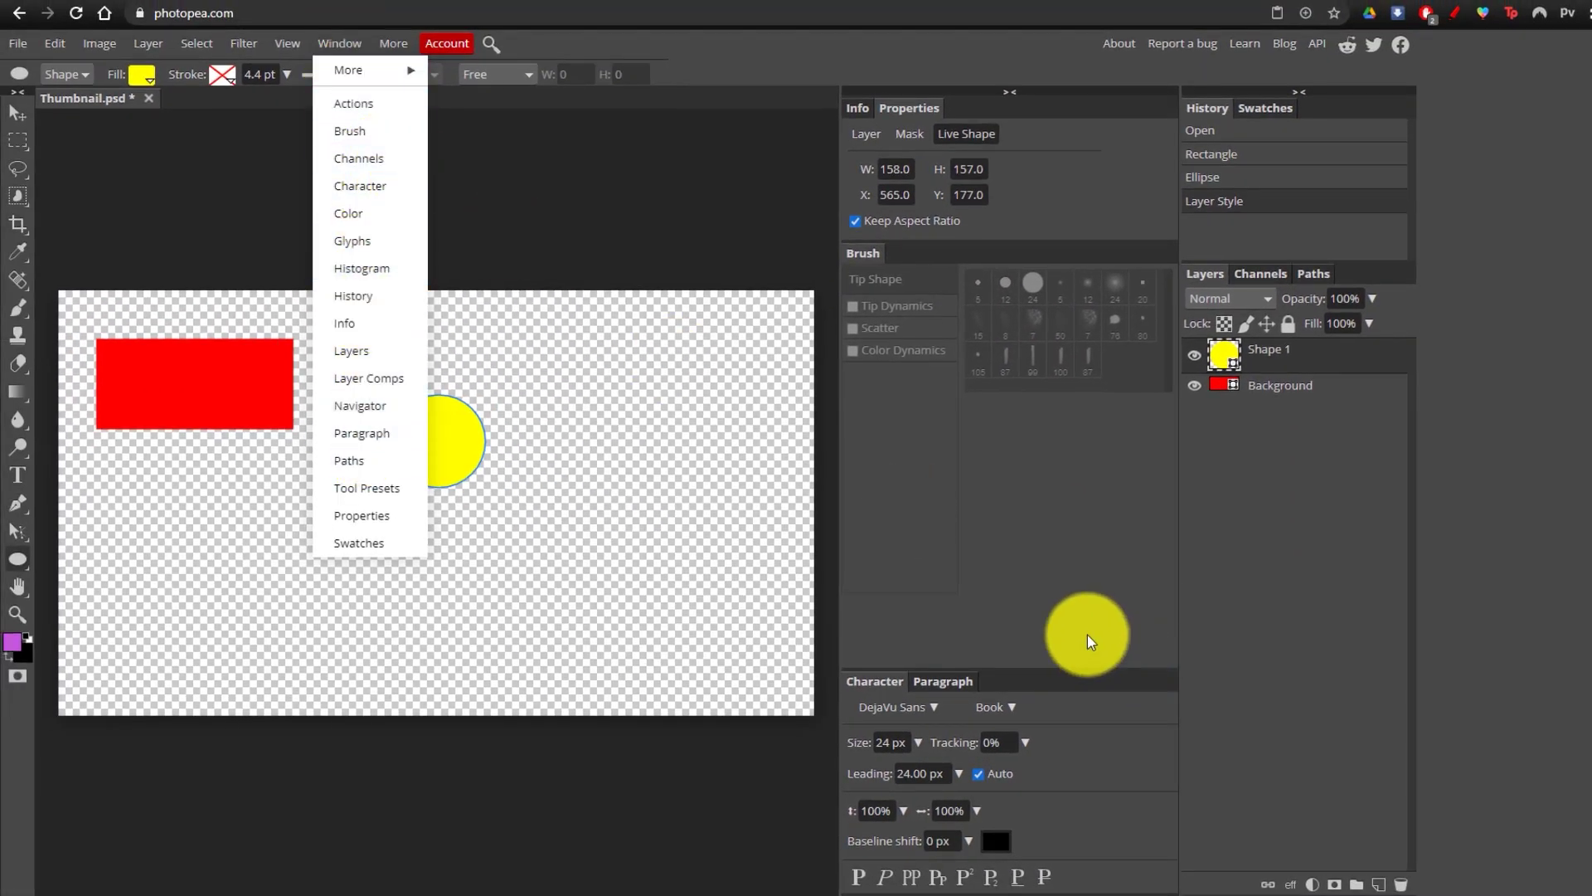
{"action": "left_click", "coordinate": [1038, 558]}
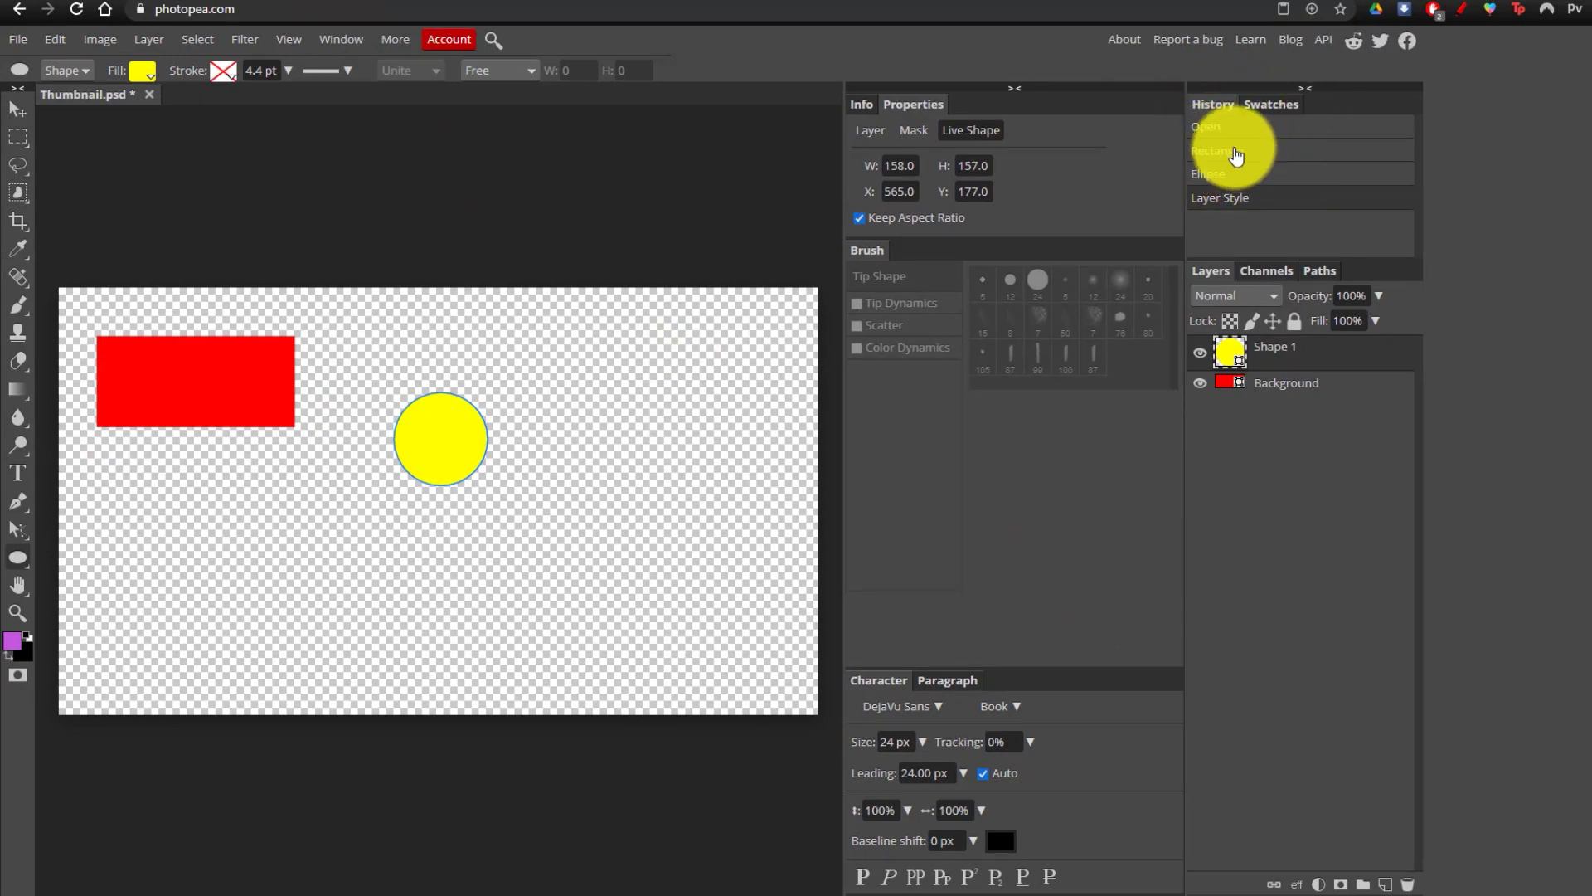
{"action": "left_click", "coordinate": [1269, 106]}
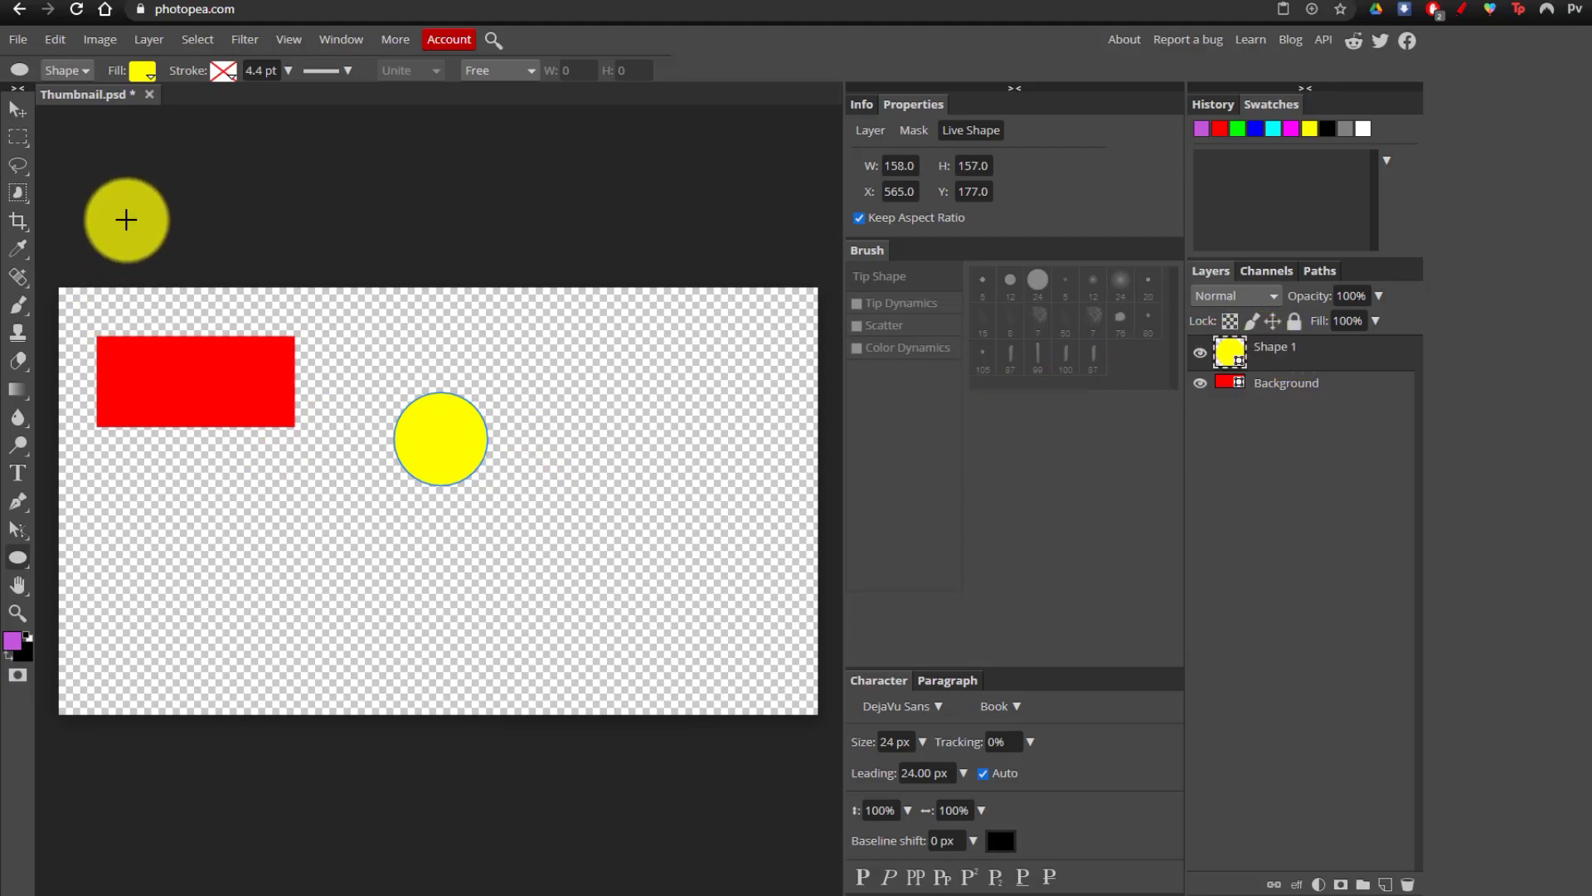
Move the yellow circle onto the red rectangle and place the circle's layer below the rectangle's layer.
{"action": "left_click", "coordinate": [18, 108]}
{"action": "left_click_drag", "start_coordinate": [471, 451], "coordinate": [232, 390]}
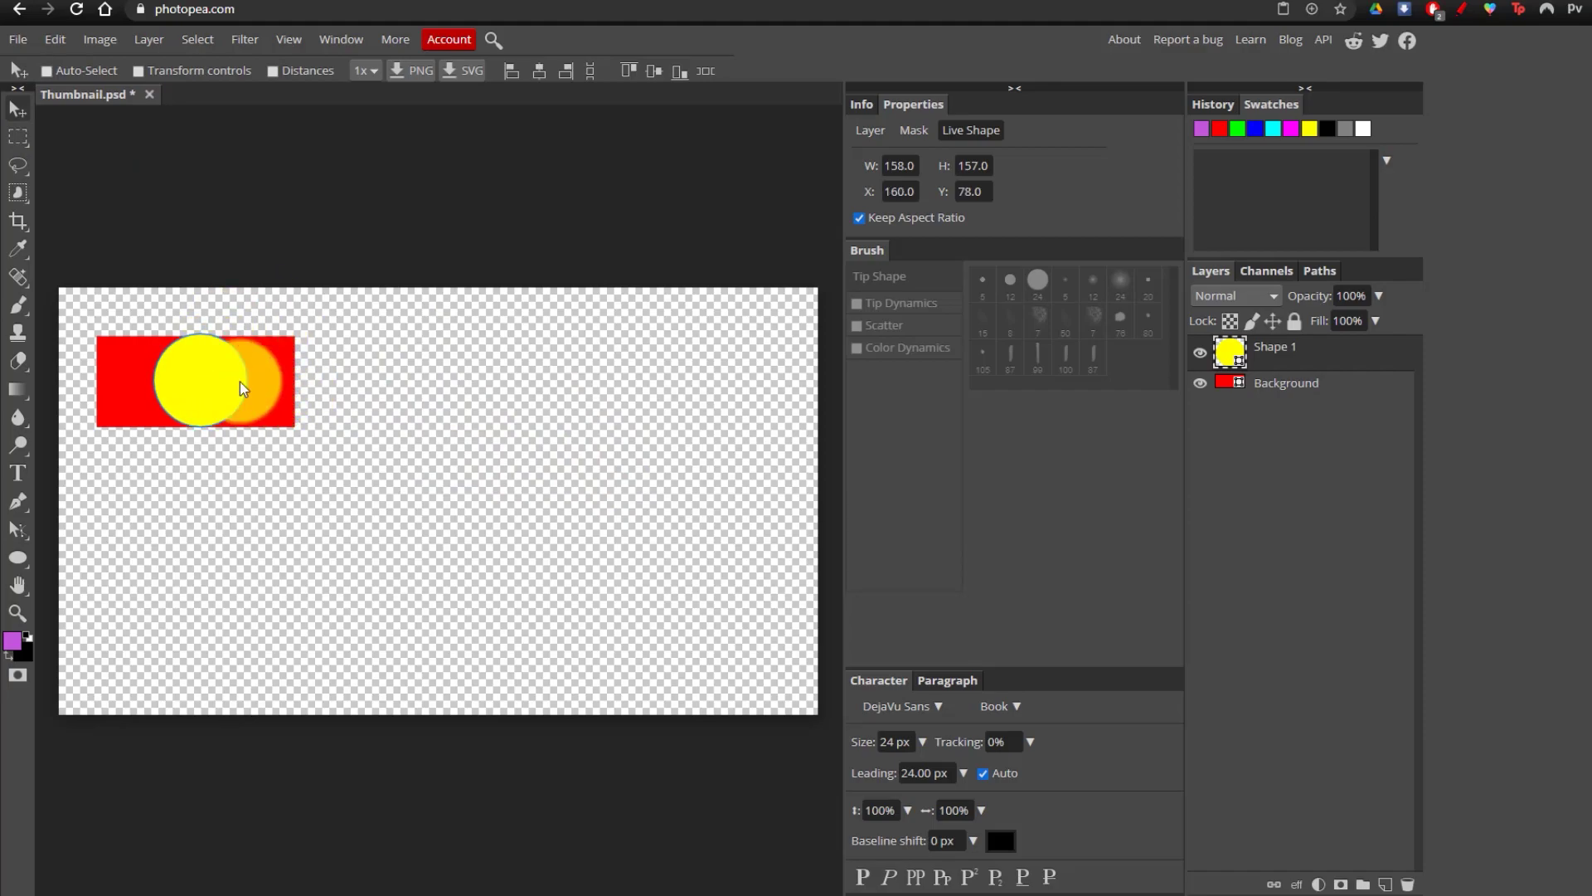
{"action": "left_click_drag", "start_coordinate": [1331, 354], "coordinate": [1311, 394]}
Move the circle back near the canvas middle, about X 544, Y 168, and toggle the rectangle layer's visibility off and on twice.
{"action": "left_click_drag", "start_coordinate": [220, 373], "coordinate": [448, 430]}
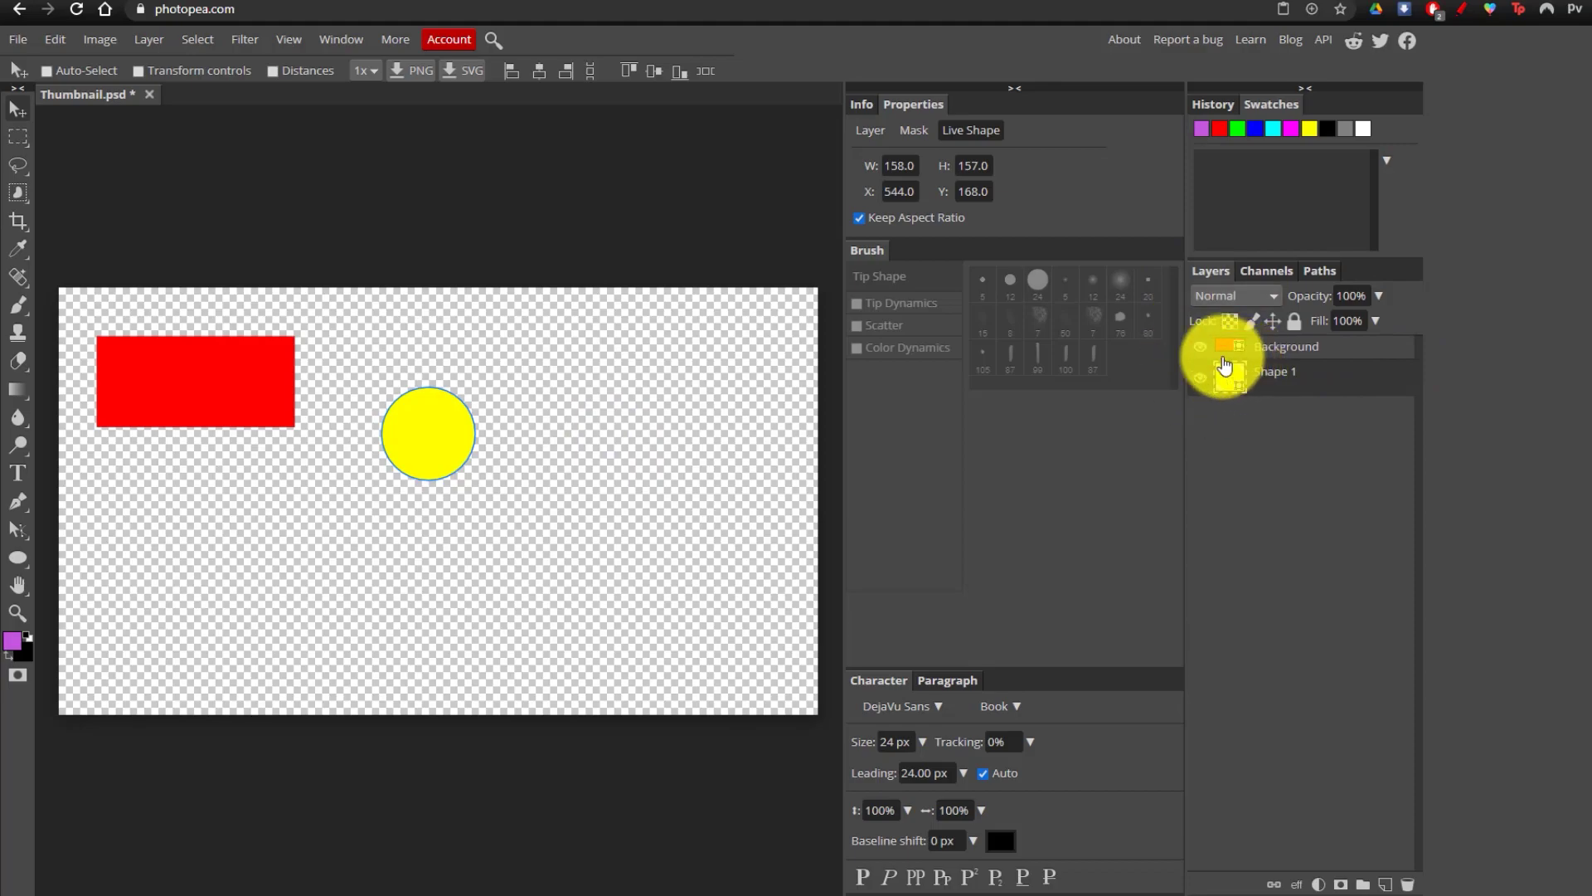
{"action": "left_click", "coordinate": [1201, 348]}
{"action": "left_click", "coordinate": [1201, 347]}
{"action": "left_click", "coordinate": [1201, 348]}
{"action": "left_click", "coordinate": [1201, 347]}
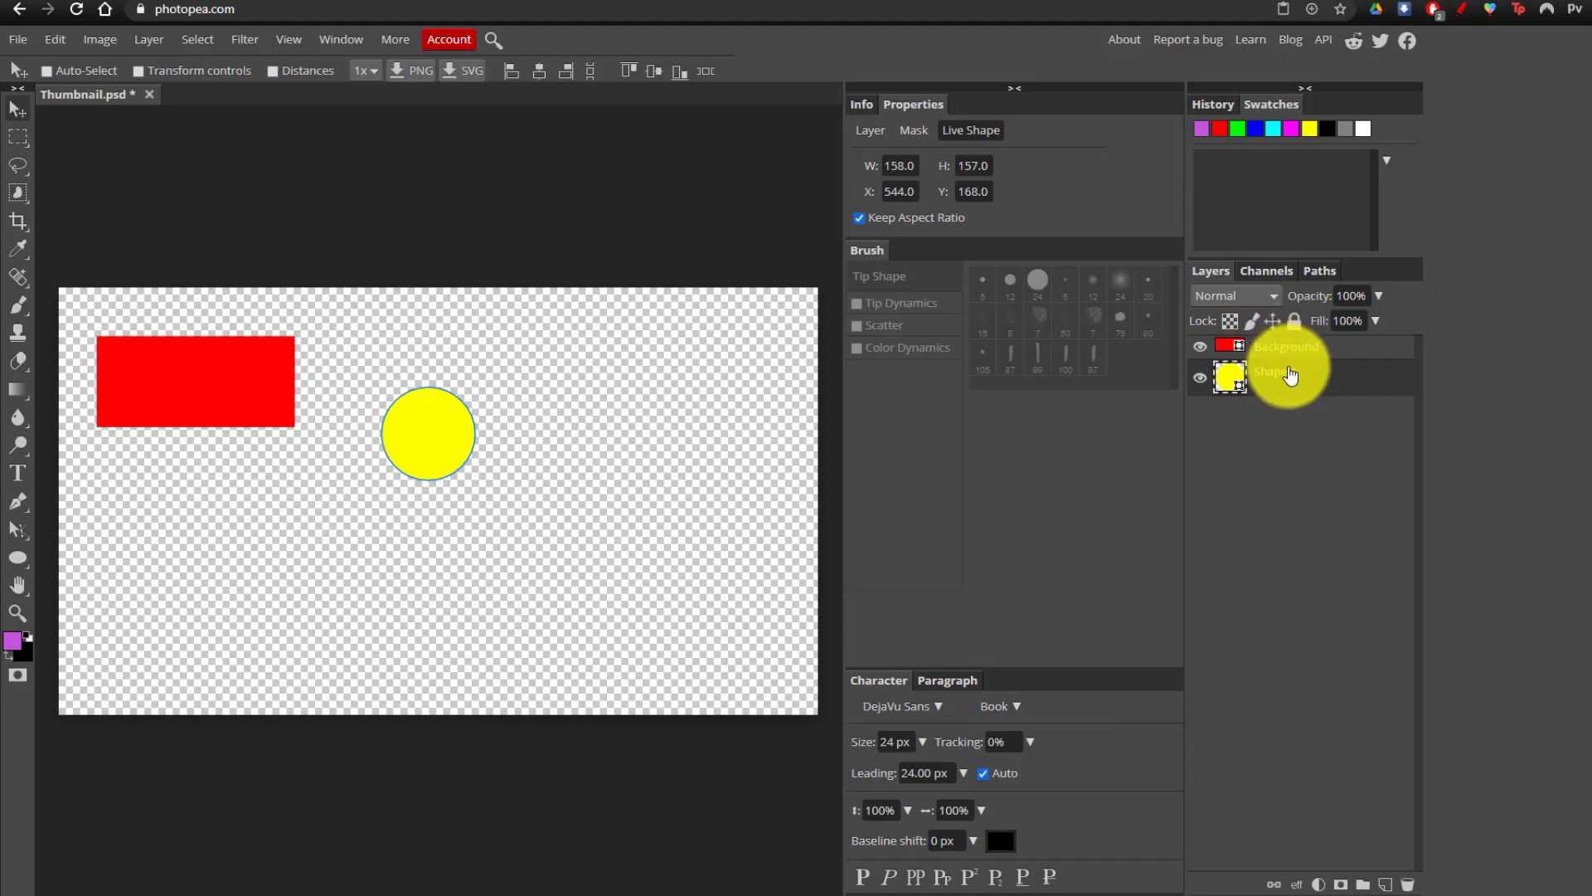
Lock the yellow circle's layer completely and try to move the circle on the canvas.
{"action": "left_click", "coordinate": [1288, 345]}
{"action": "left_click", "coordinate": [1294, 373]}
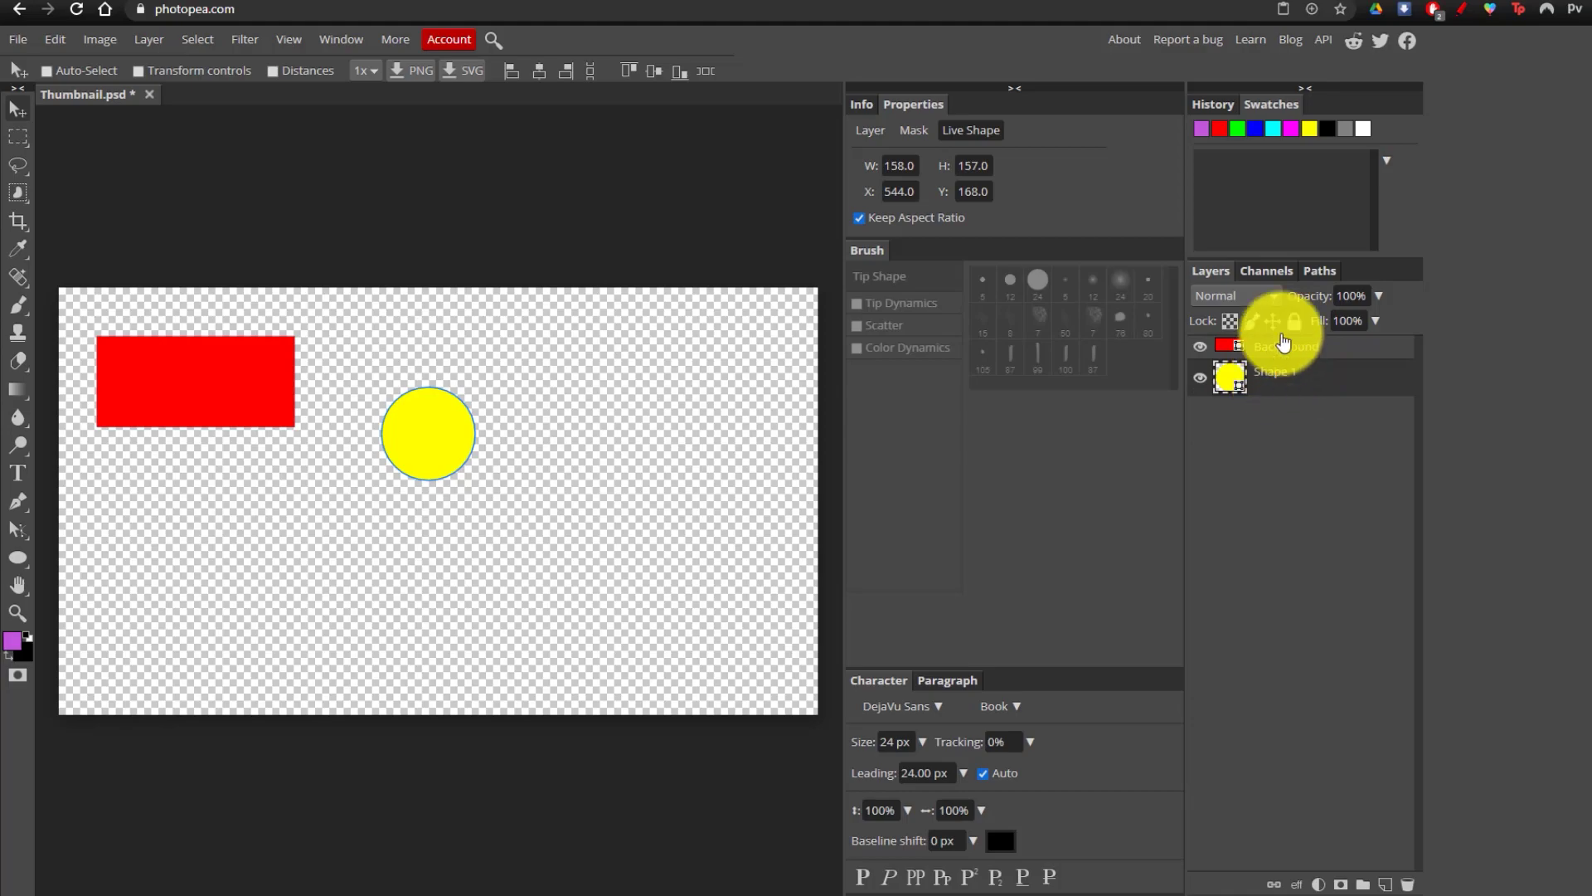
{"action": "left_click", "coordinate": [1294, 321]}
{"action": "left_click_drag", "start_coordinate": [391, 452], "coordinate": [522, 384]}
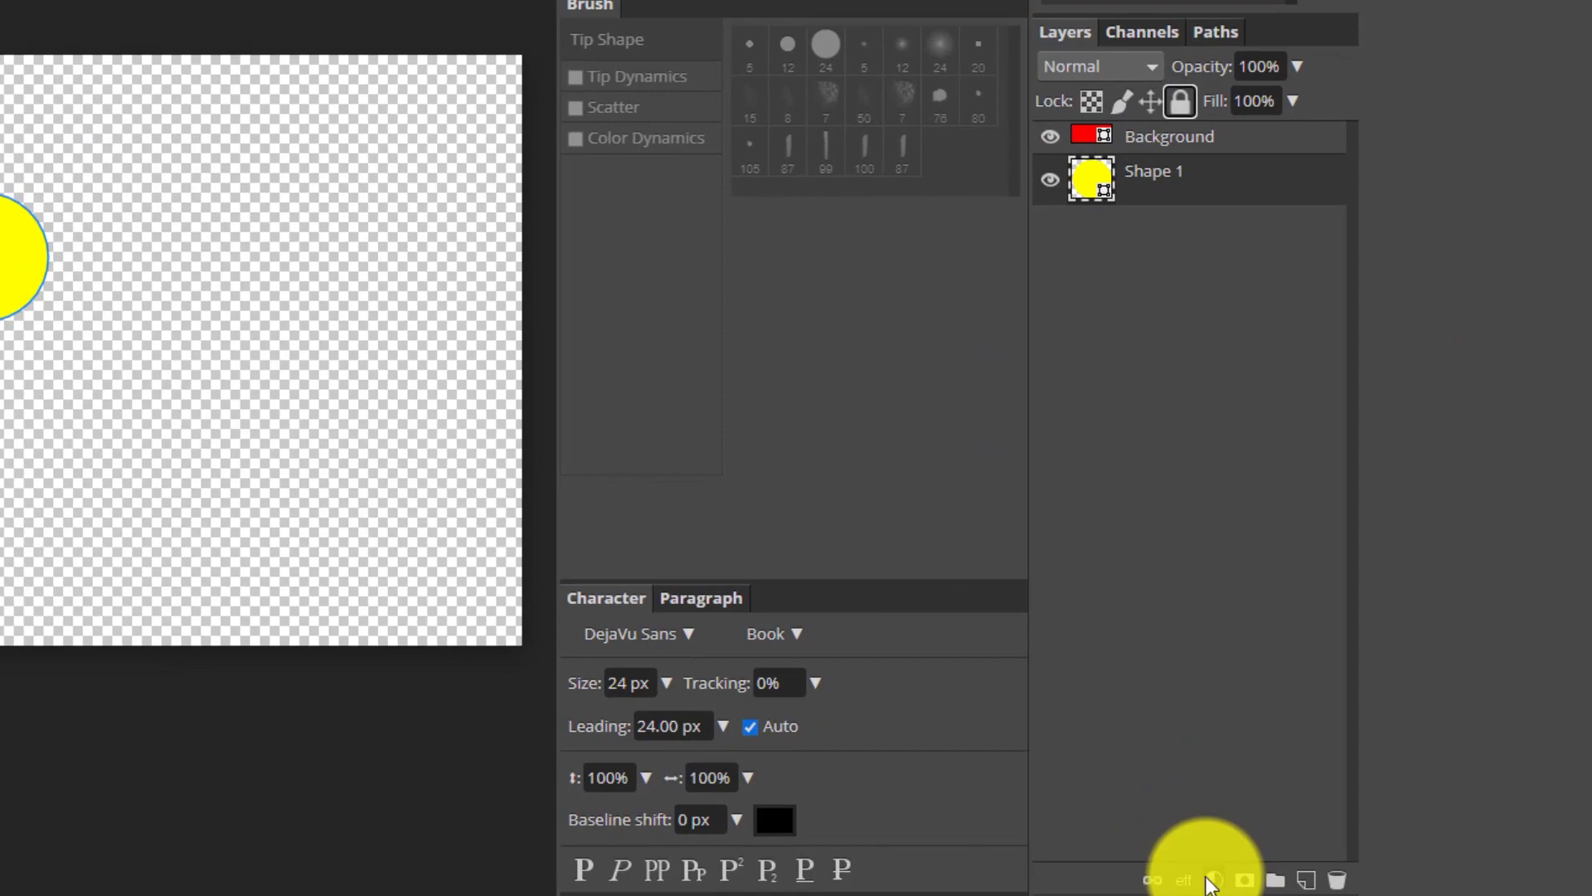
Add a new empty layer directly above the yellow circle's layer.
{"action": "left_click", "coordinate": [1307, 881]}
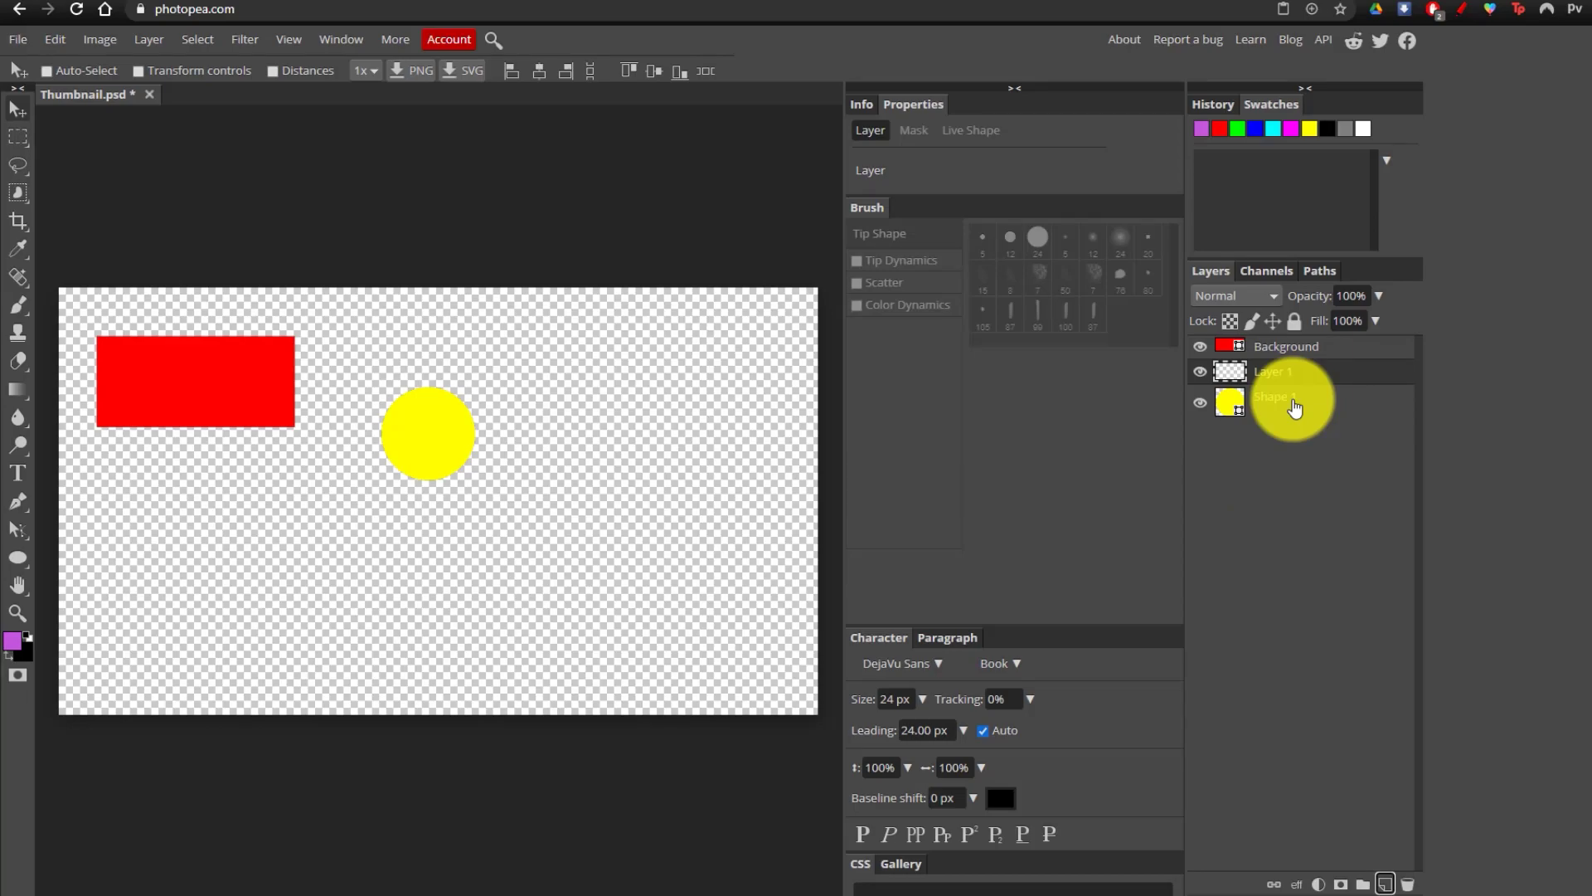
Try Color Overlay, Gradient Overlay and Inner Glow on the yellow circle's layer, turn each off and close the layer styles.
{"action": "right_click", "coordinate": [1299, 399]}
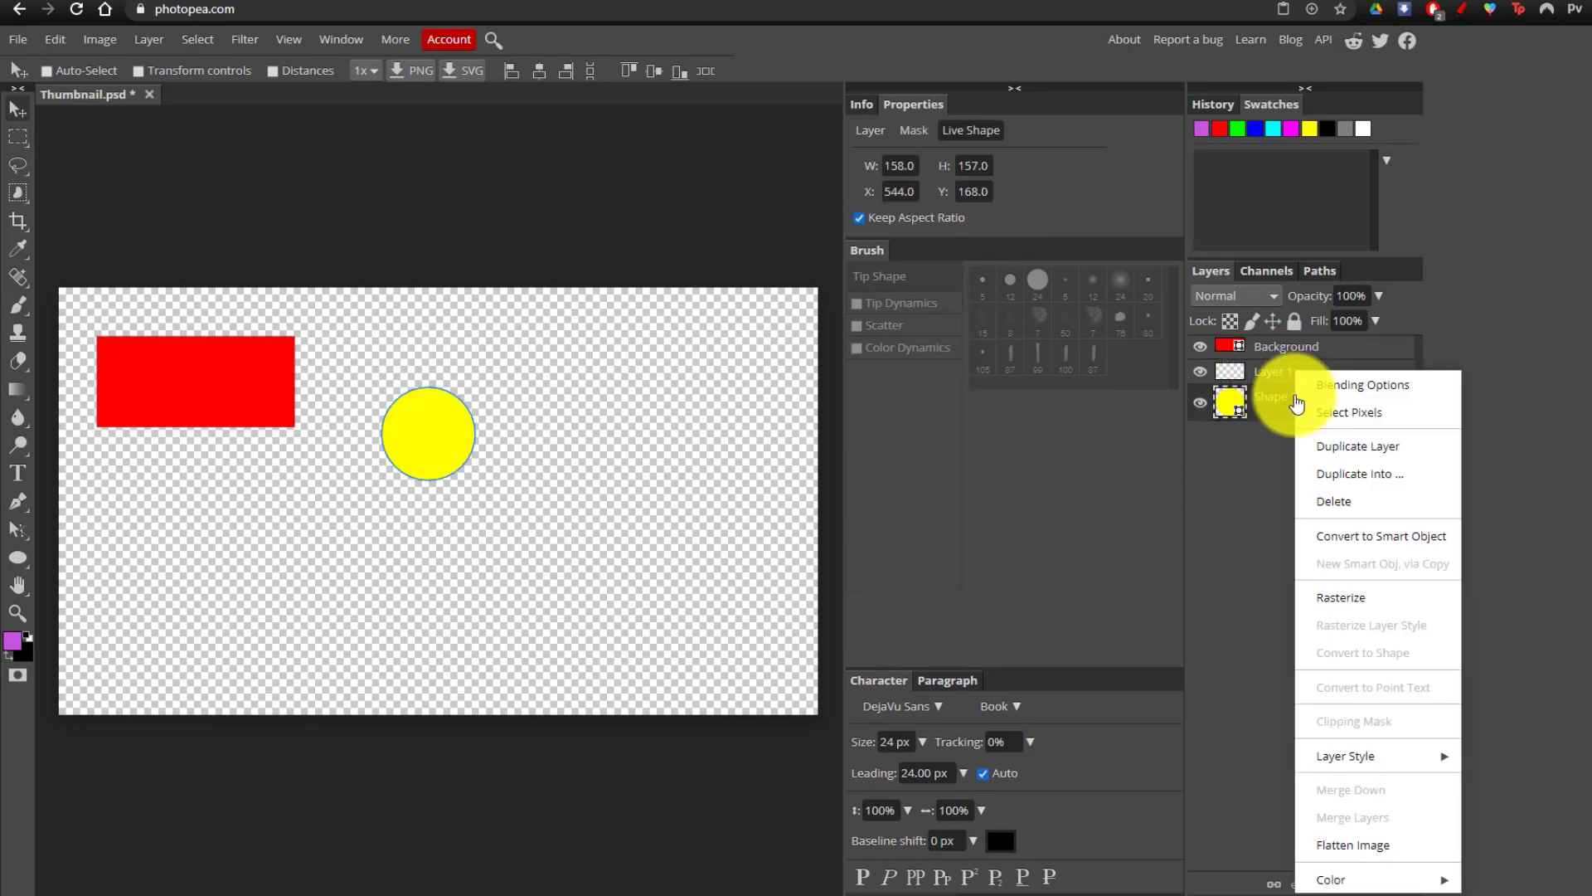
{"action": "left_click", "coordinate": [1363, 390]}
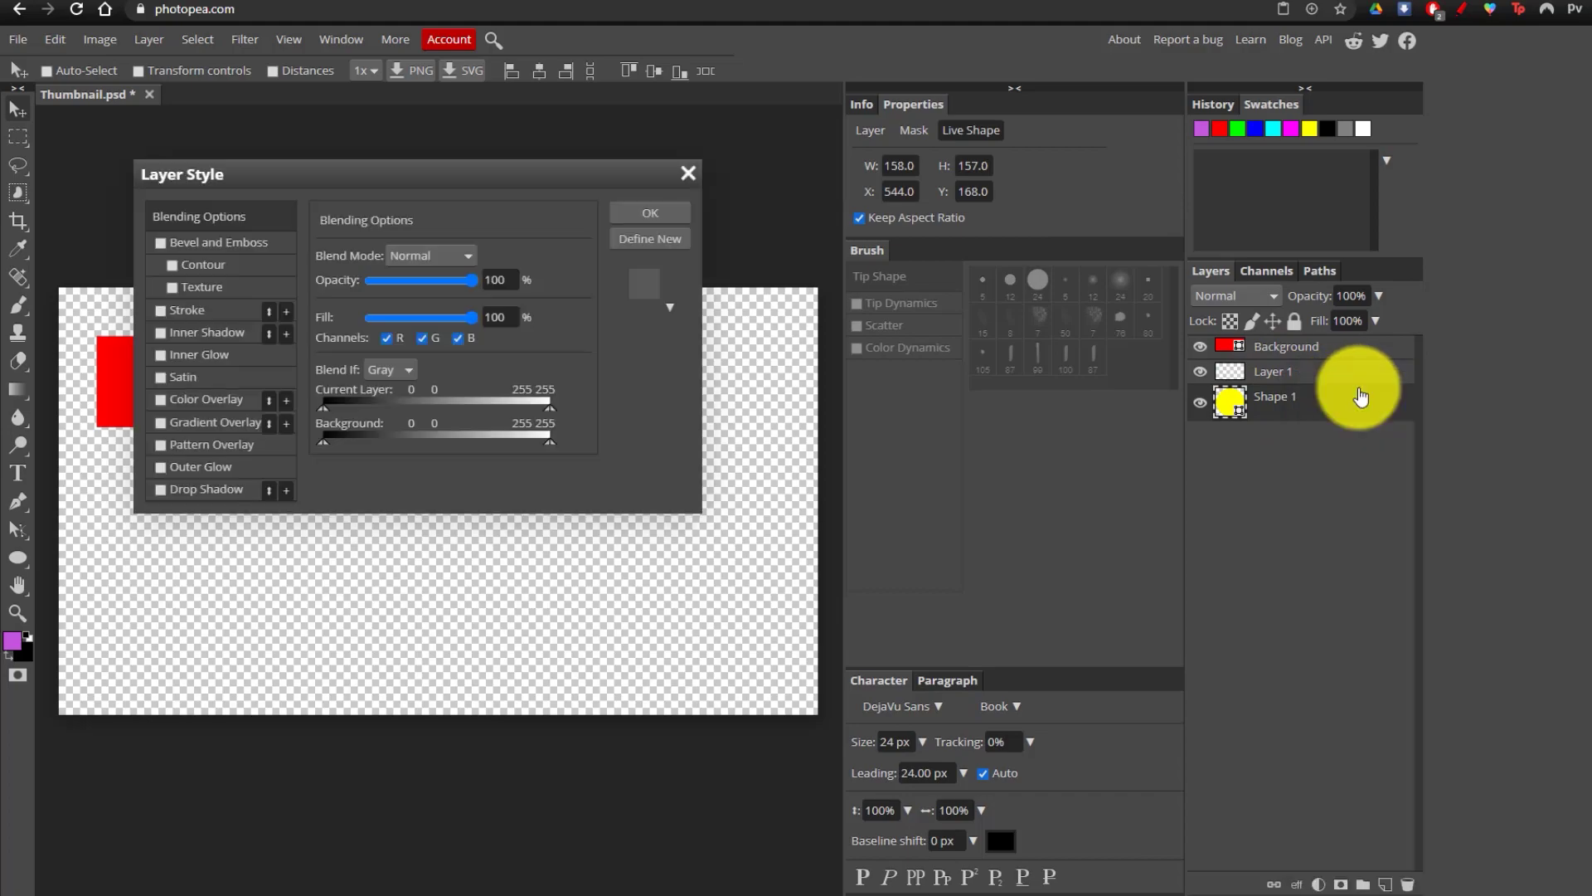
{"action": "left_click_drag", "start_coordinate": [433, 171], "coordinate": [859, 189]}
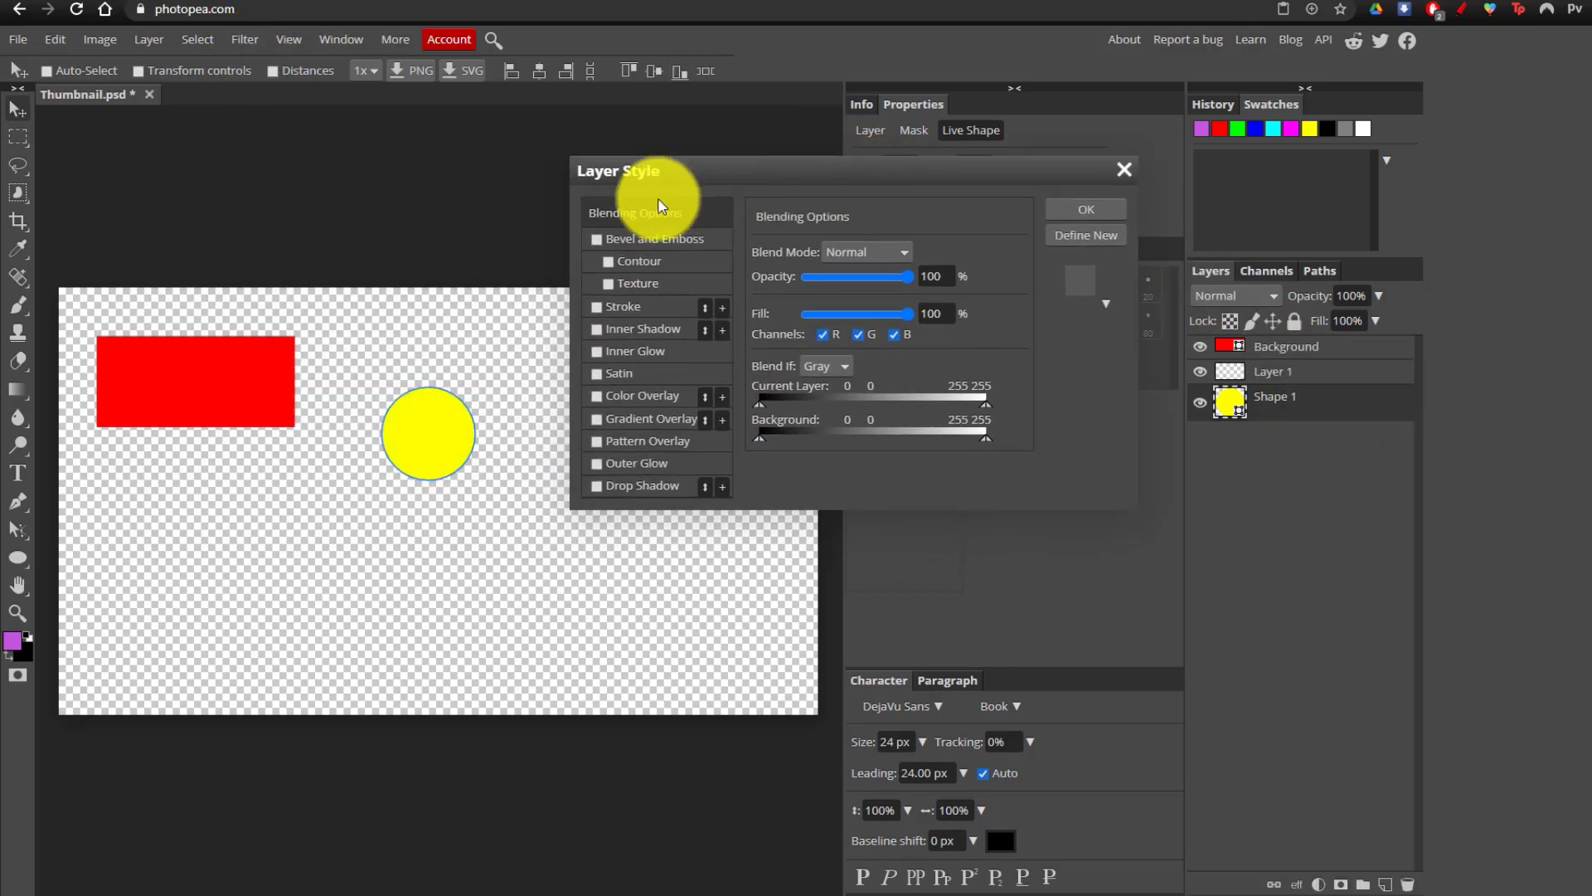
{"action": "left_click", "coordinate": [601, 401]}
{"action": "left_click", "coordinate": [601, 408]}
{"action": "left_click", "coordinate": [599, 421]}
{"action": "left_click", "coordinate": [599, 420]}
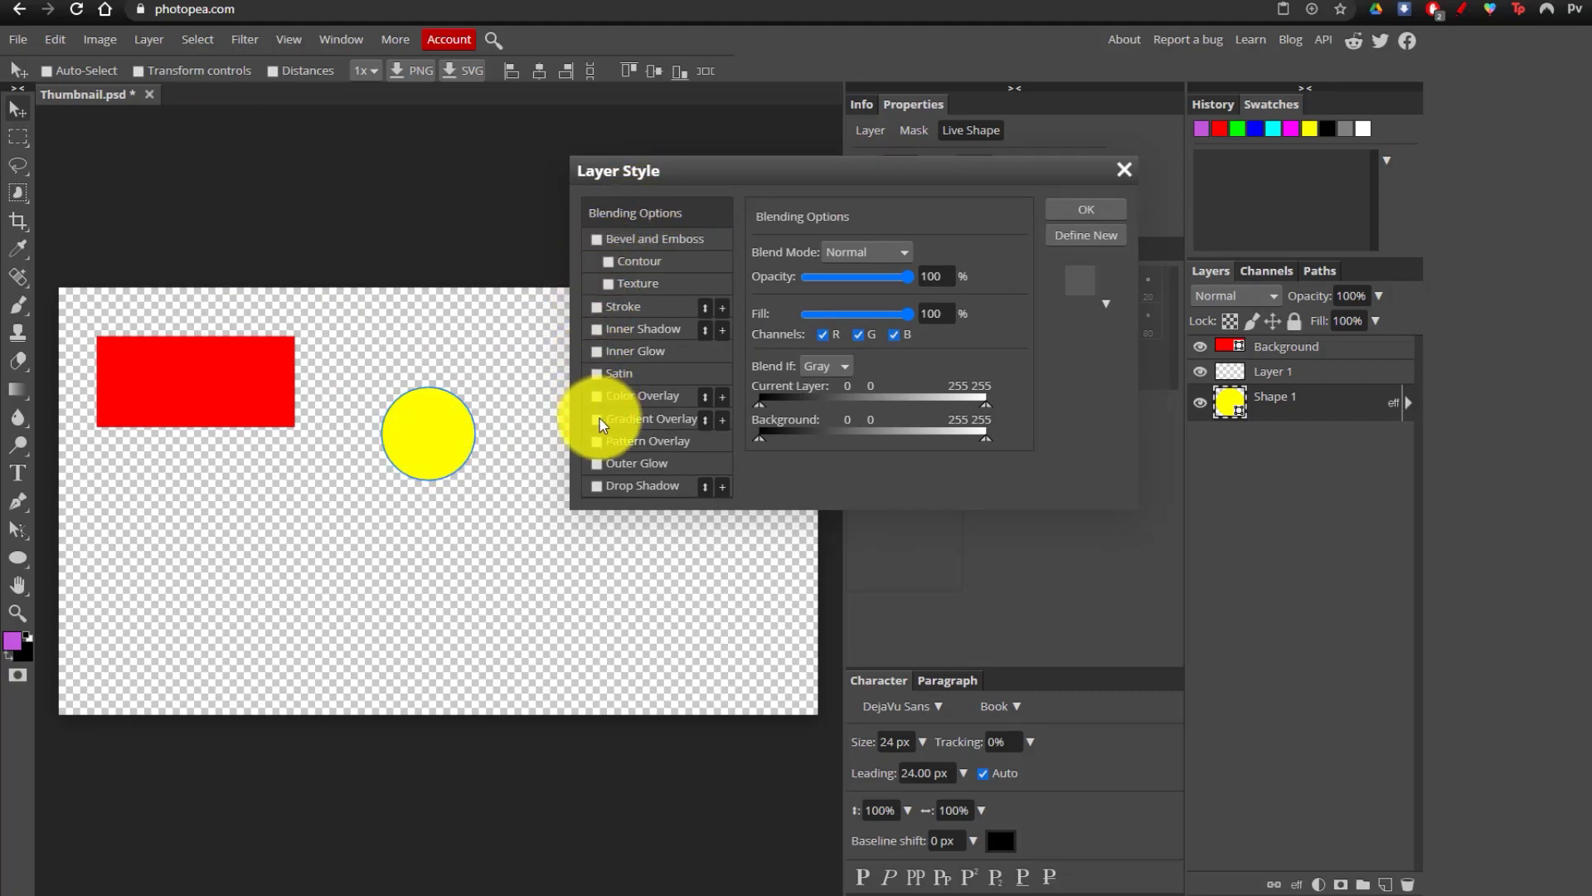
{"action": "left_click", "coordinate": [639, 356]}
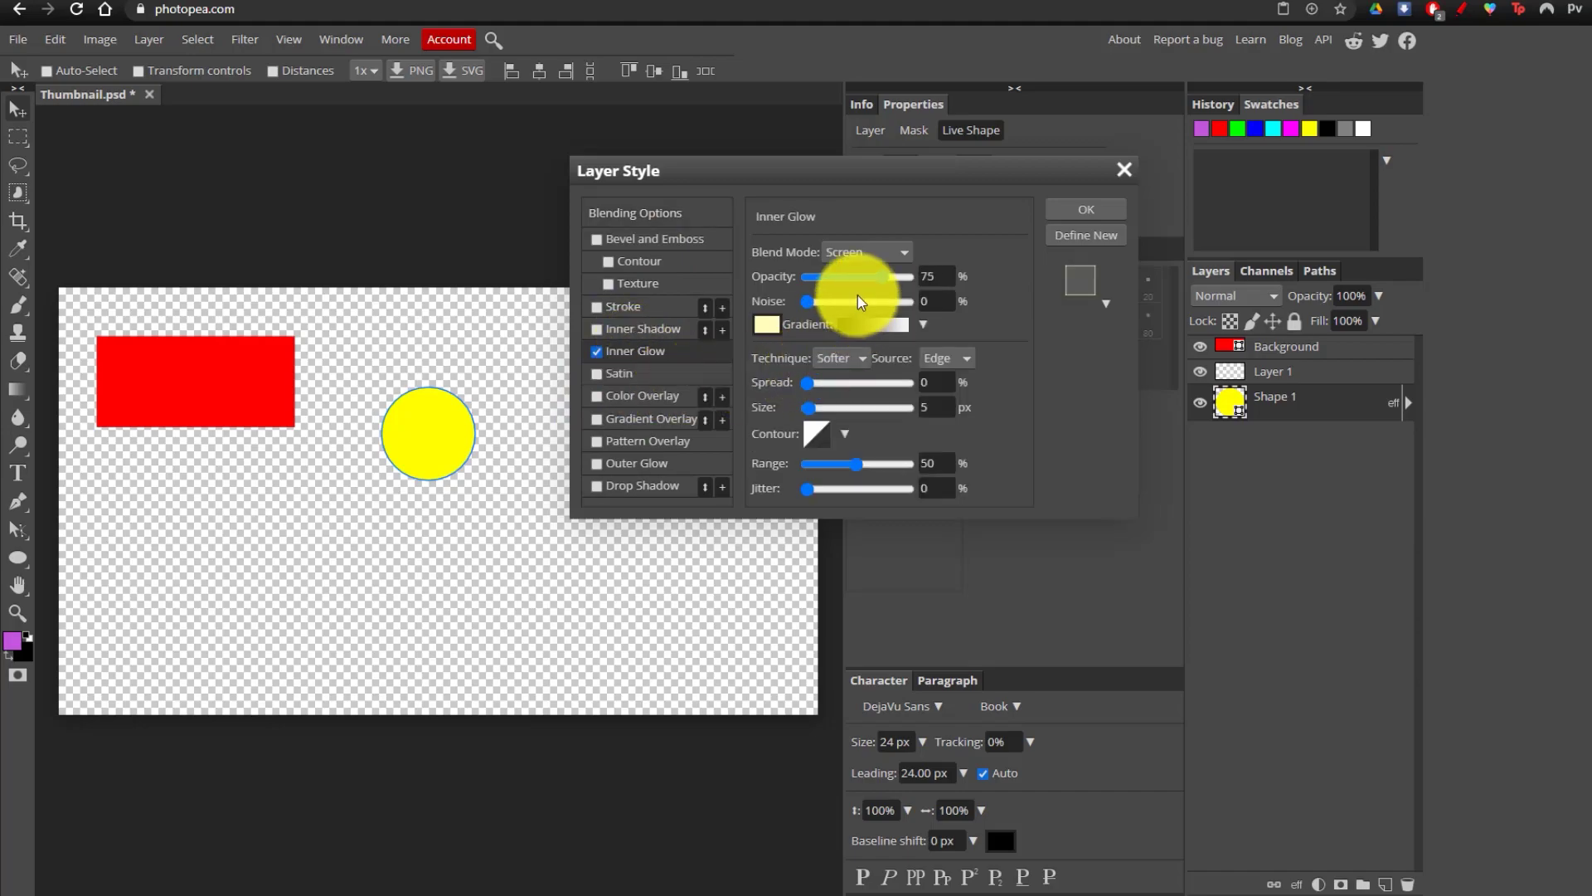
{"action": "left_click", "coordinate": [601, 355]}
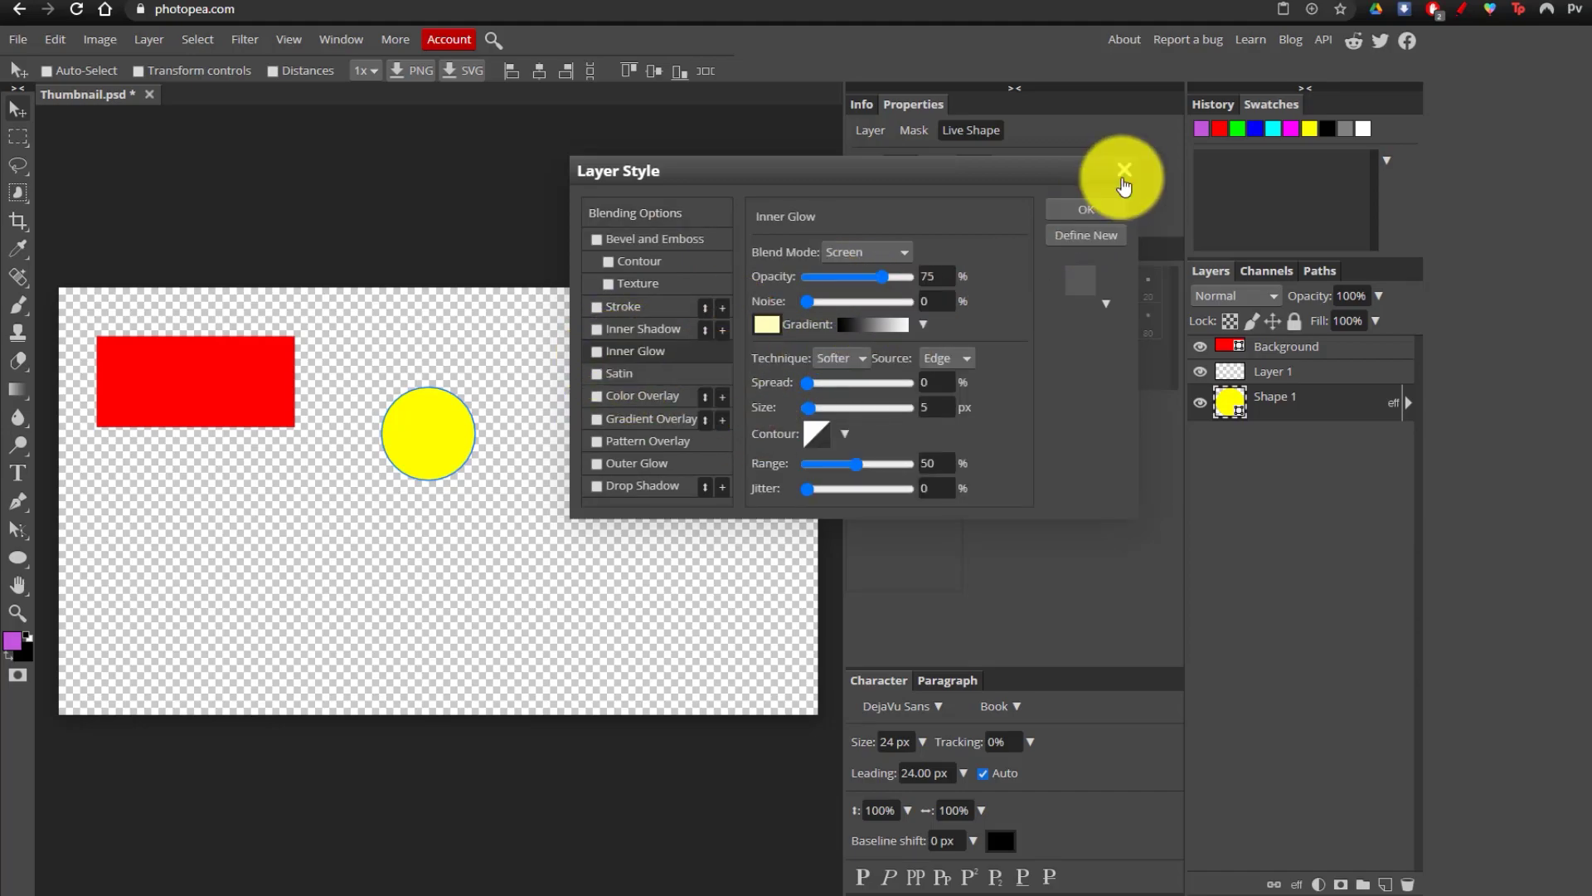
{"action": "left_click", "coordinate": [1125, 174]}
{"action": "right_click", "coordinate": [1307, 397]}
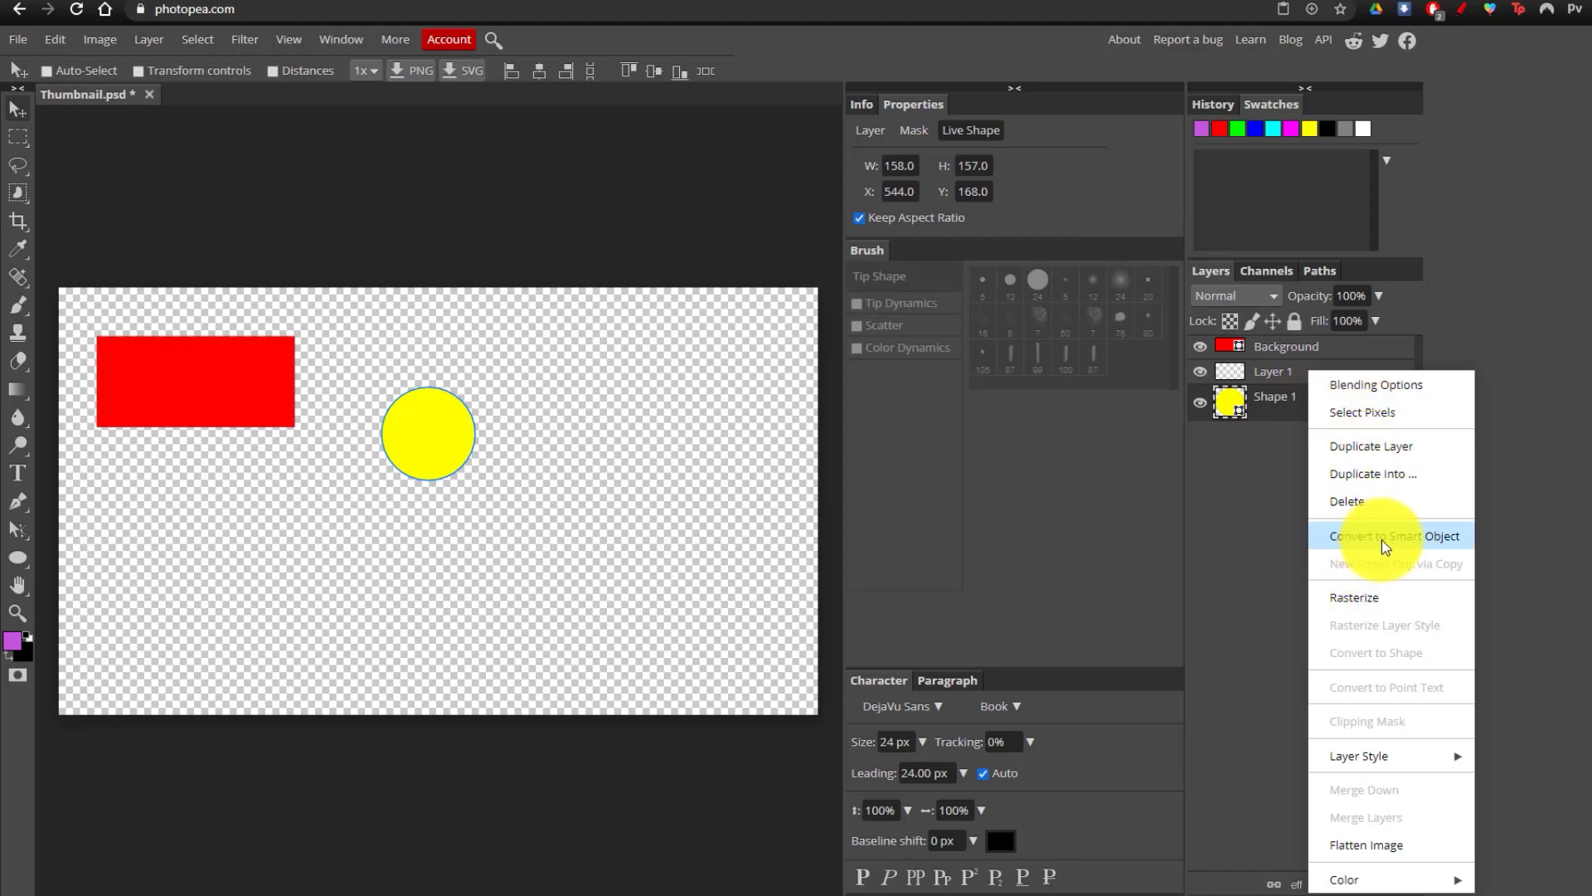
{"action": "mouse_move", "coordinate": [1384, 763]}
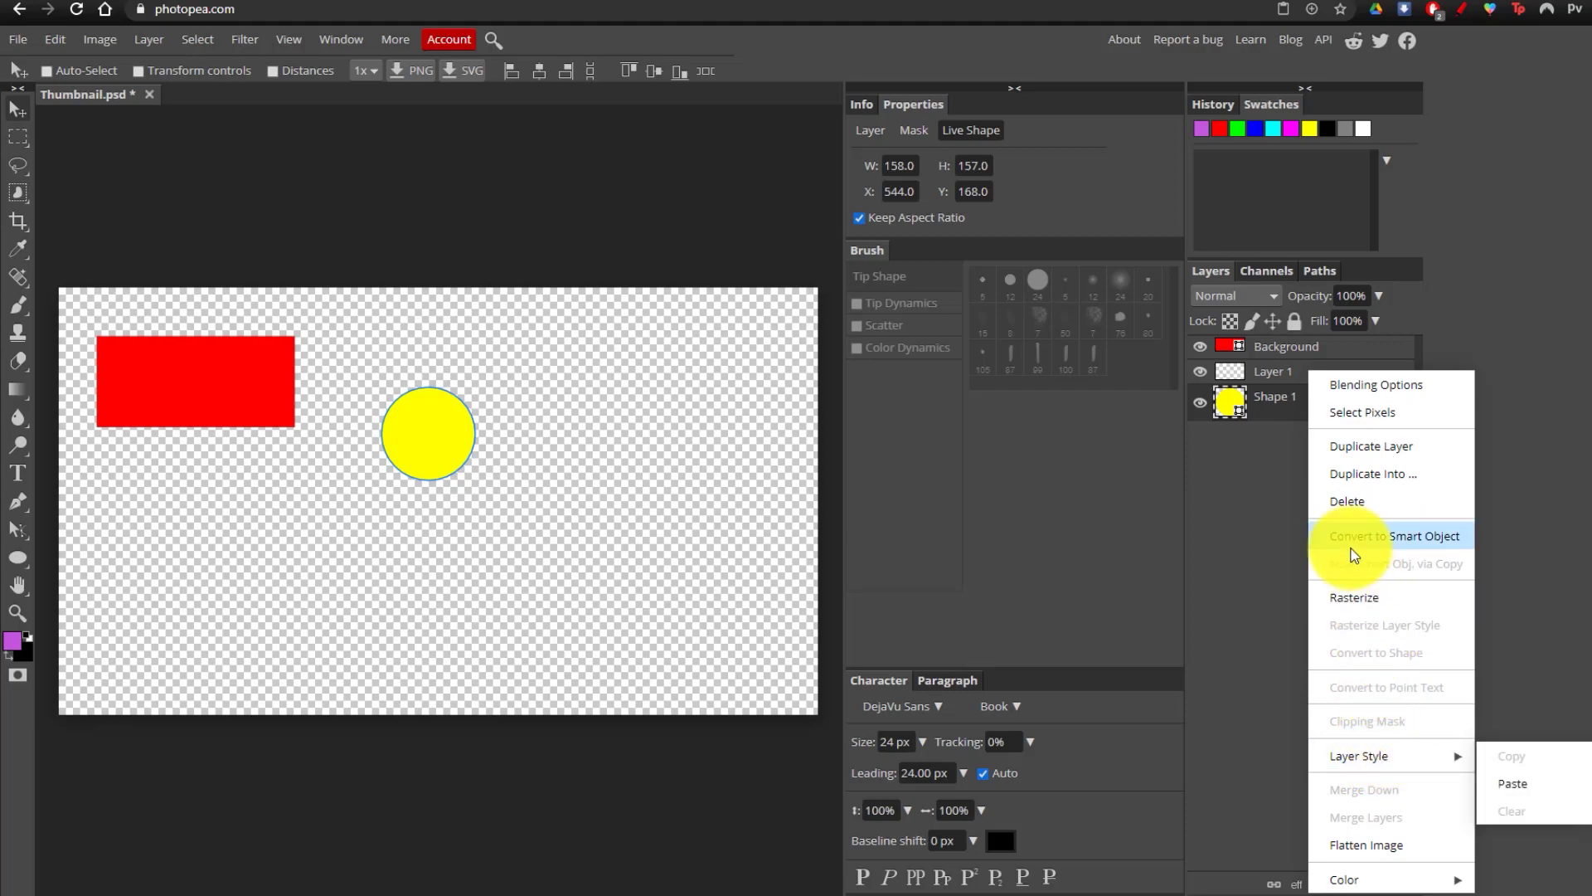
{"action": "left_click", "coordinate": [1269, 529]}
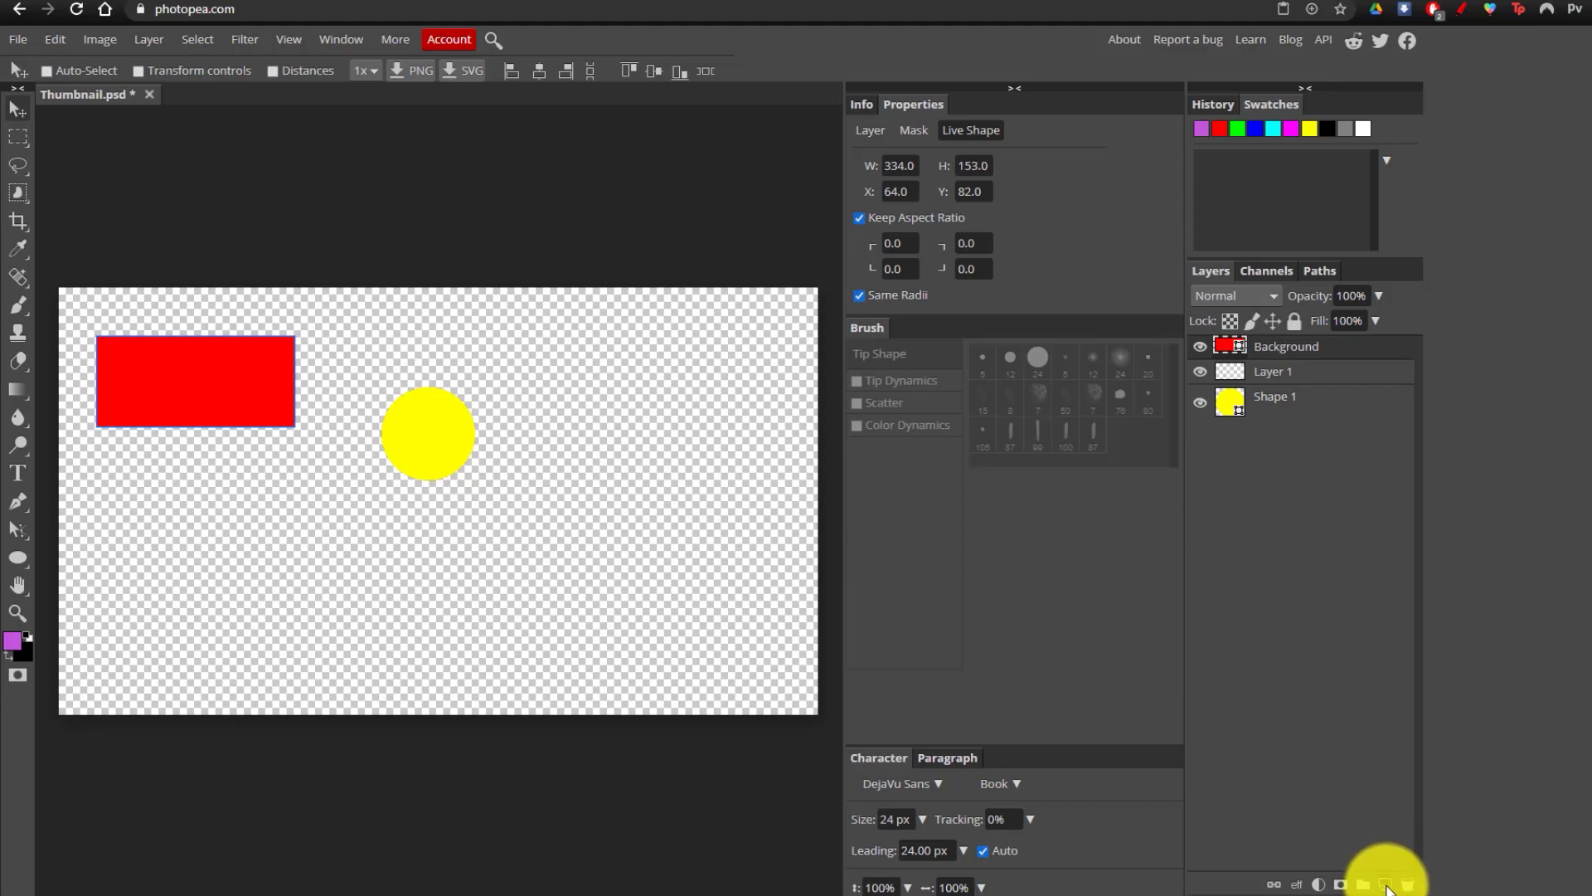
Add a new empty layer at the bottom of the layer stack and delete the red rectangle, Layer 1 and yellow circle layers above it.
{"action": "left_click", "coordinate": [1387, 886]}
{"action": "left_click_drag", "start_coordinate": [1322, 342], "coordinate": [1319, 437]}
{"action": "left_click", "coordinate": [1329, 348]}
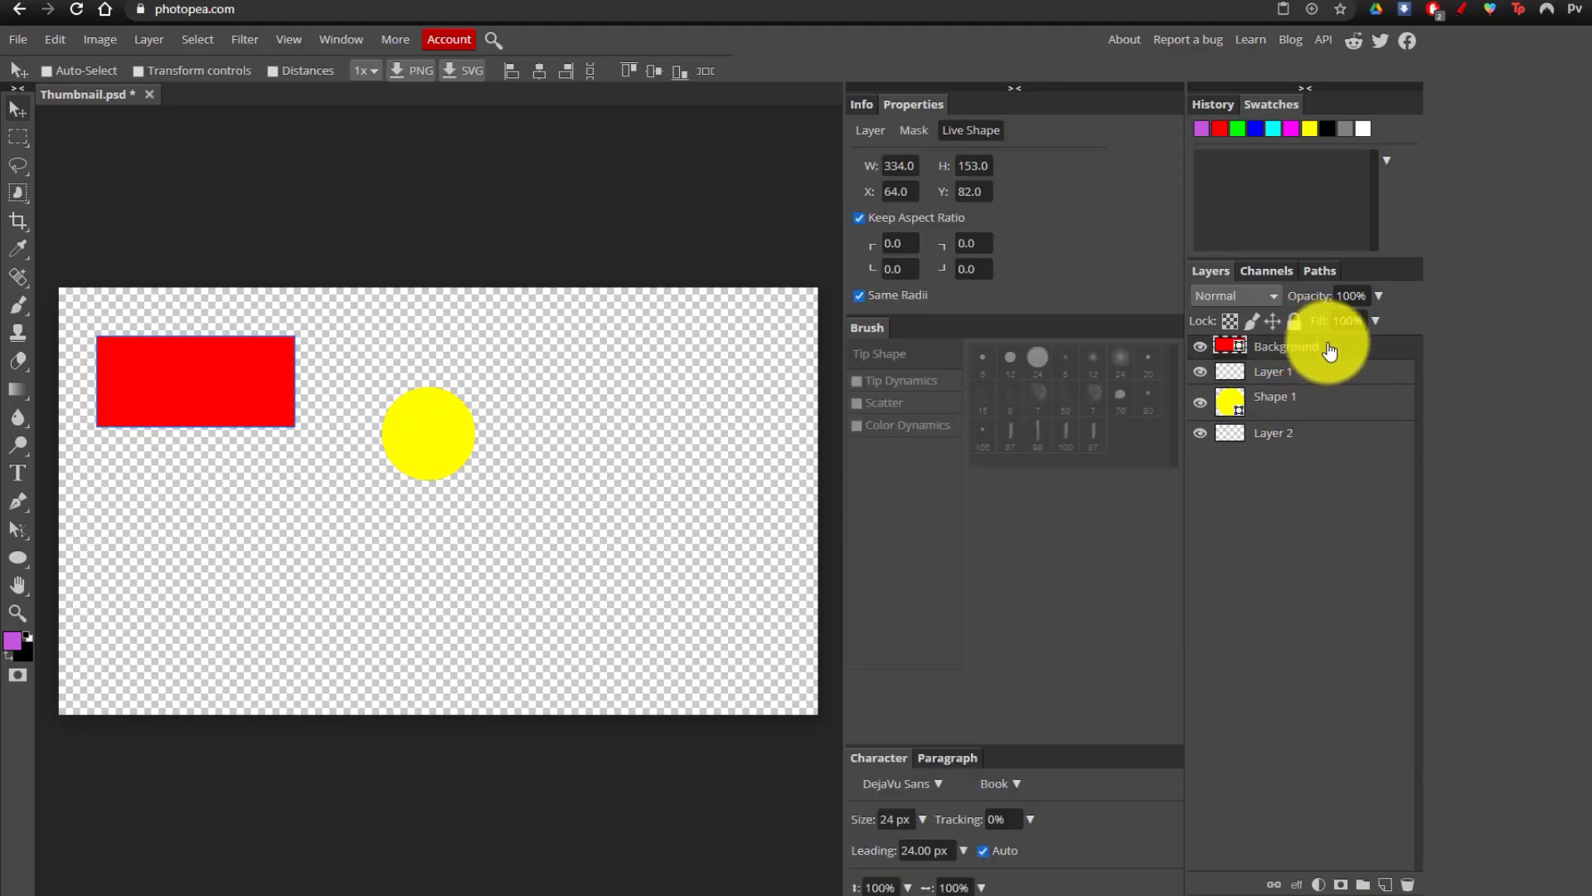
{"action": "key", "text": "Delete"}
{"action": "key", "text": "Delete"}
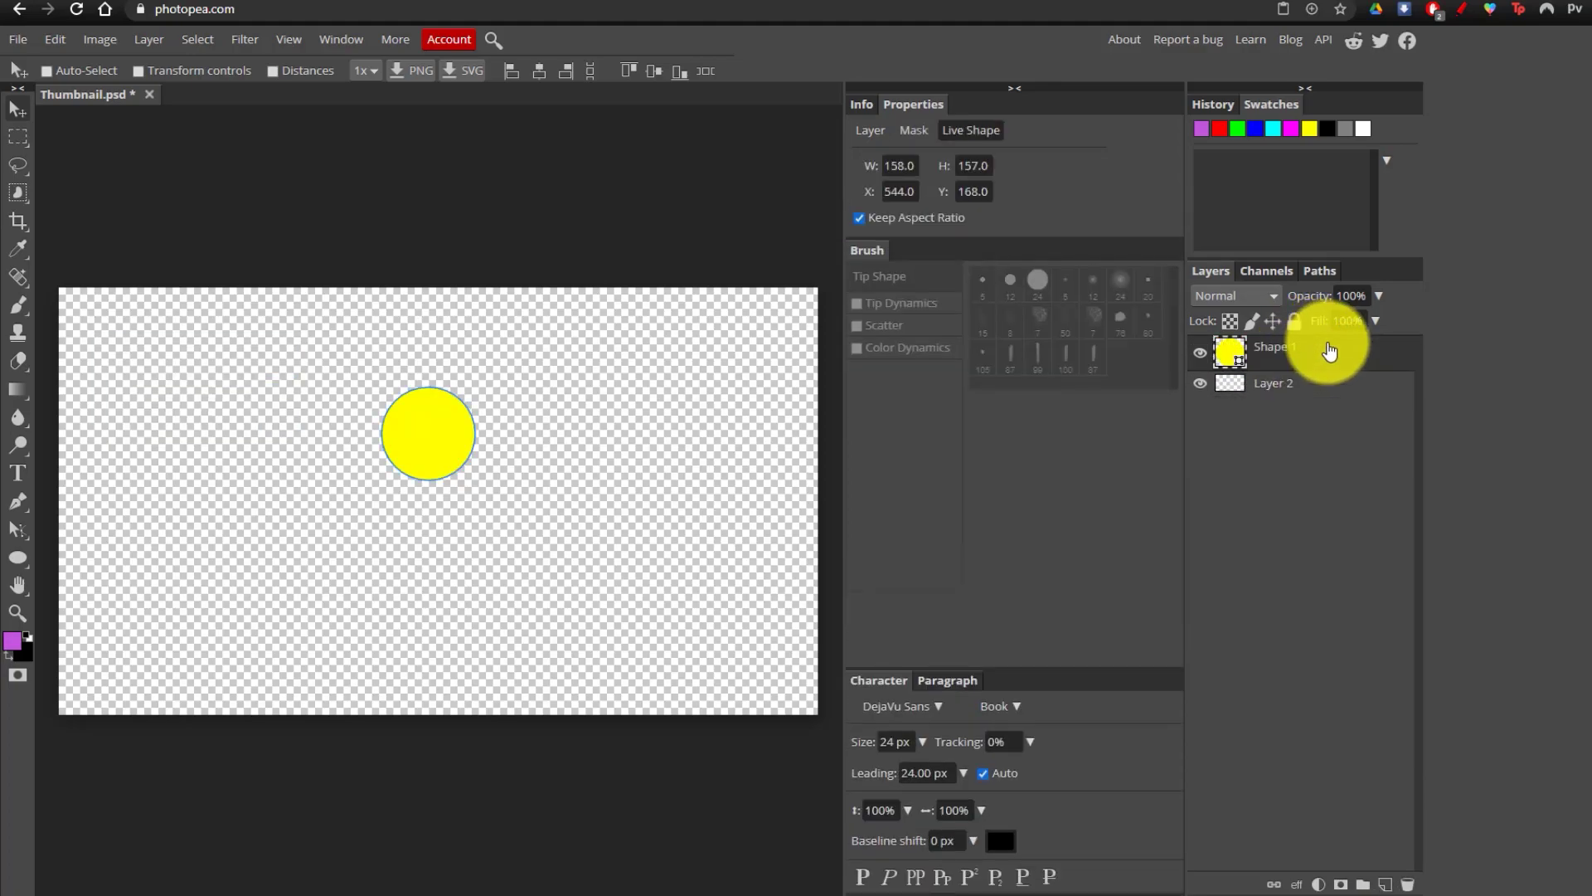
{"action": "key", "text": "Delete"}
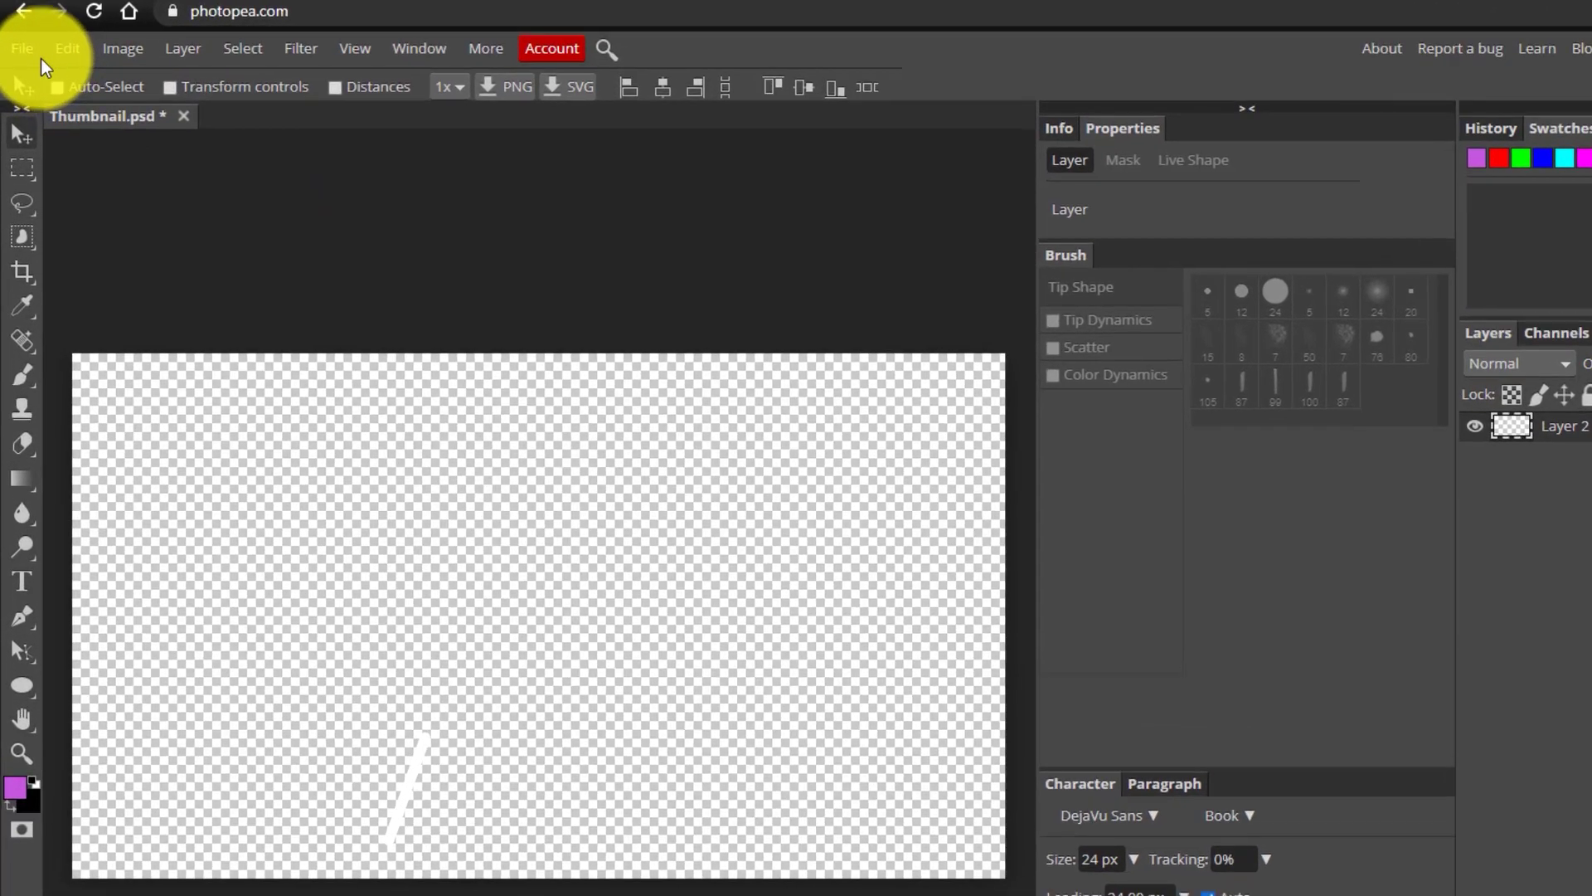
Place the background image from the PhotoPea folder in Downloads and scale it to about 254.69% so it covers the whole canvas.
{"action": "left_click", "coordinate": [17, 39]}
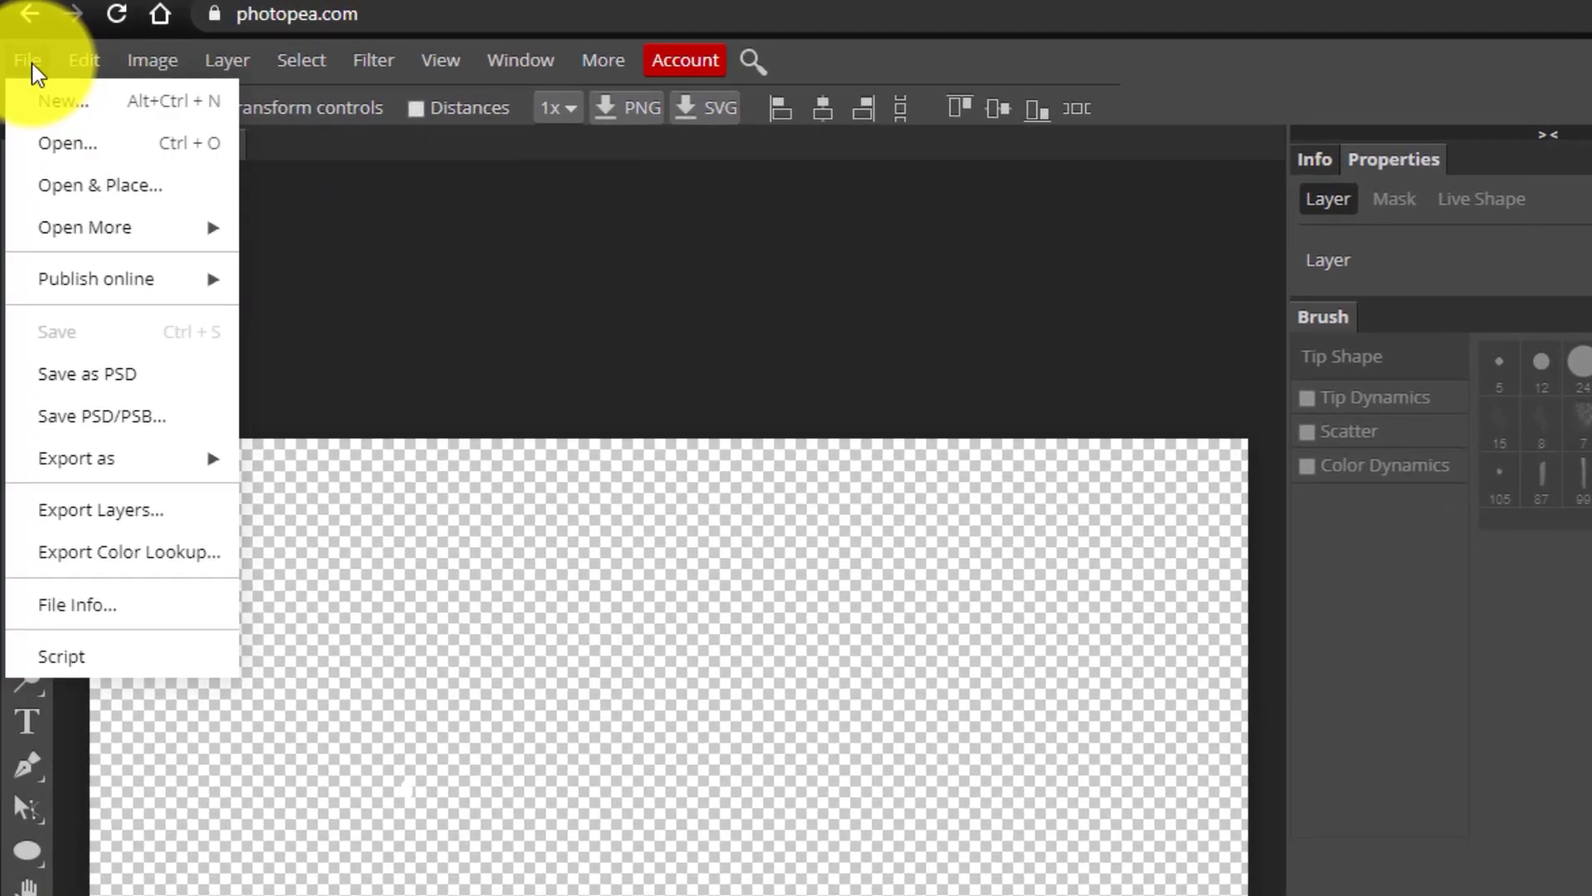
{"action": "mouse_move", "coordinate": [65, 218]}
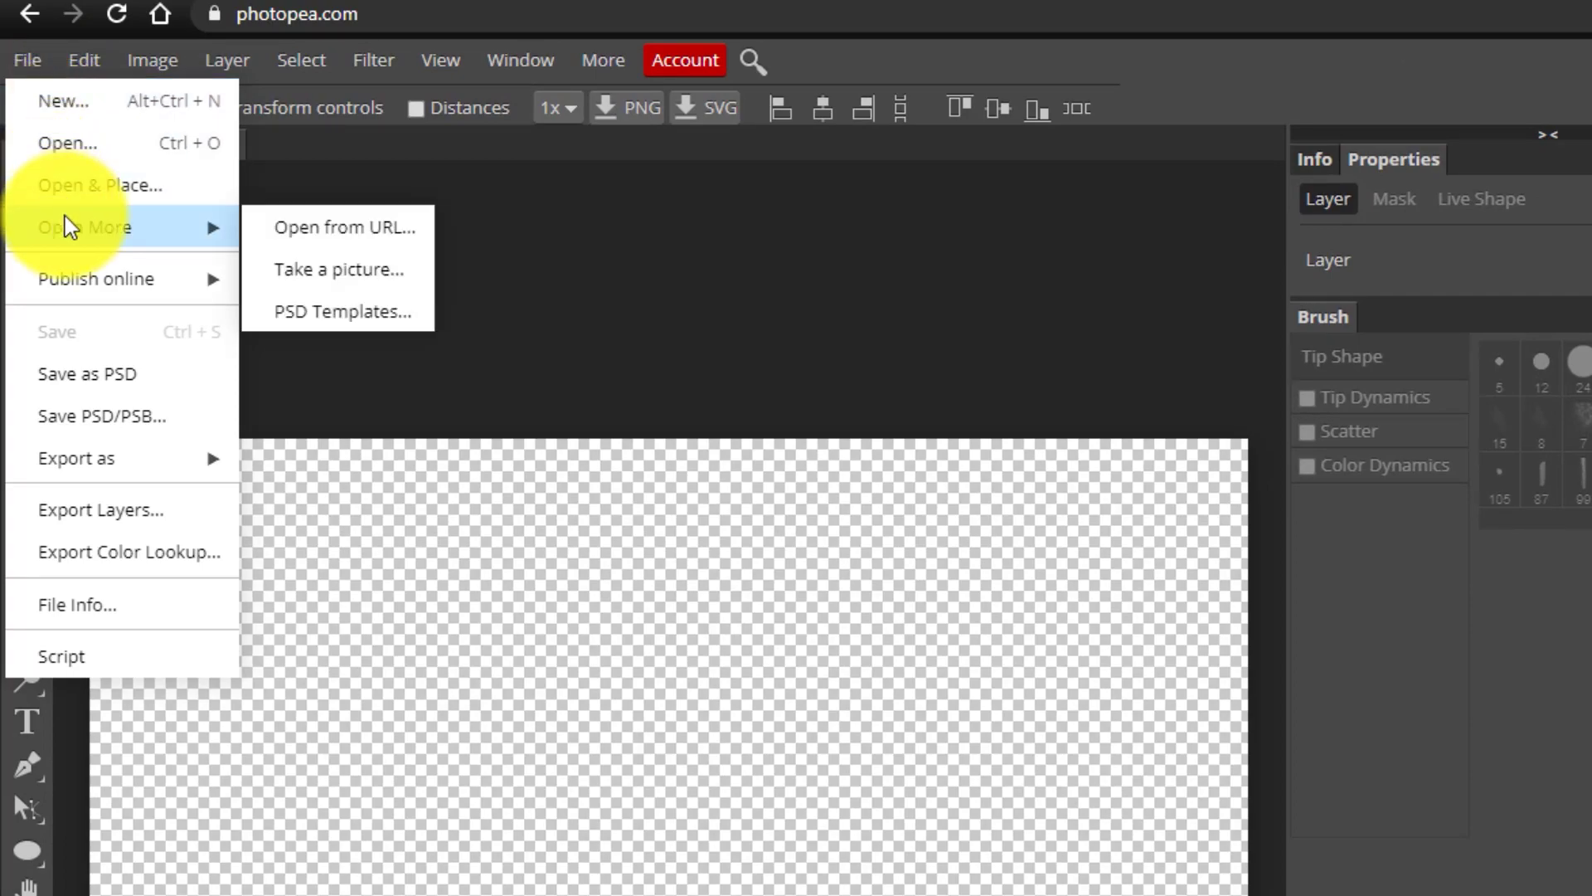
{"action": "left_click", "coordinate": [94, 184]}
{"action": "left_click", "coordinate": [122, 186]}
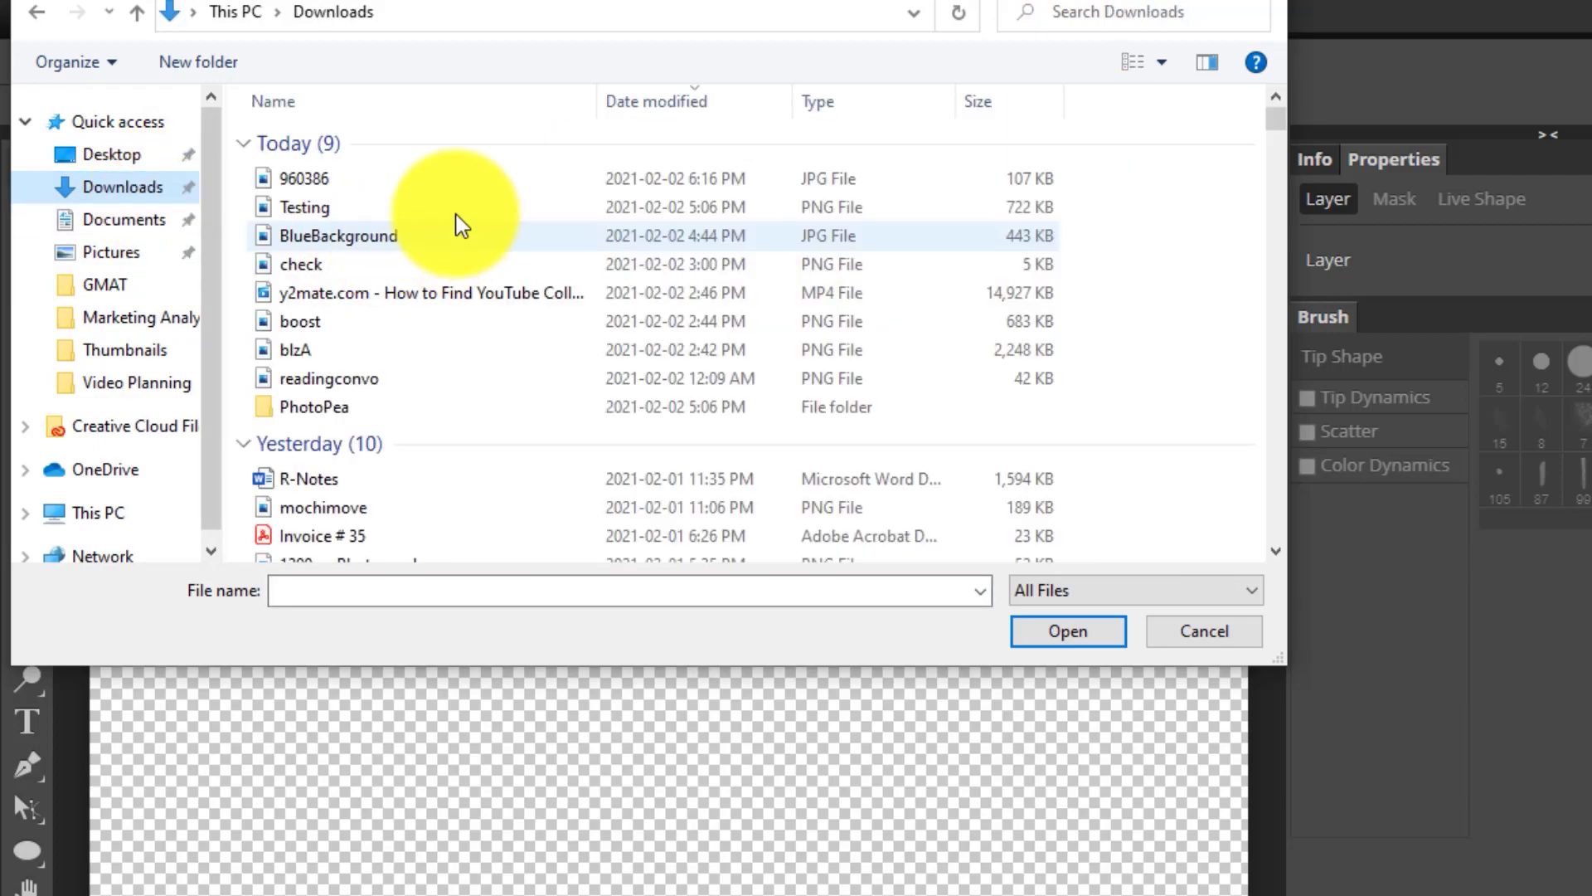
{"action": "double_click", "coordinate": [423, 404]}
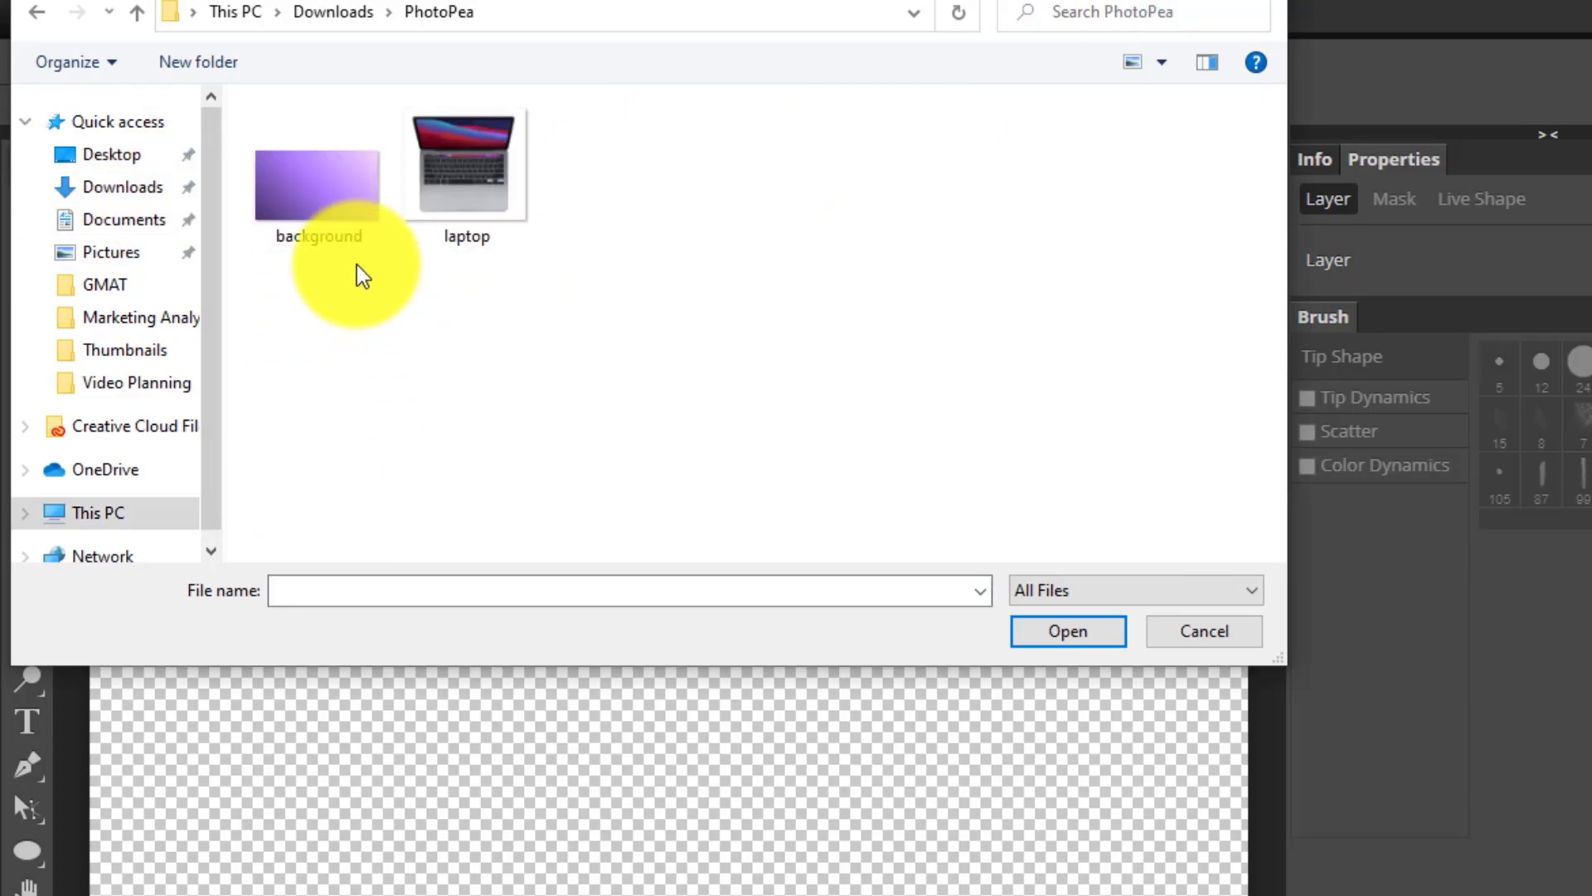
{"action": "double_click", "coordinate": [330, 207]}
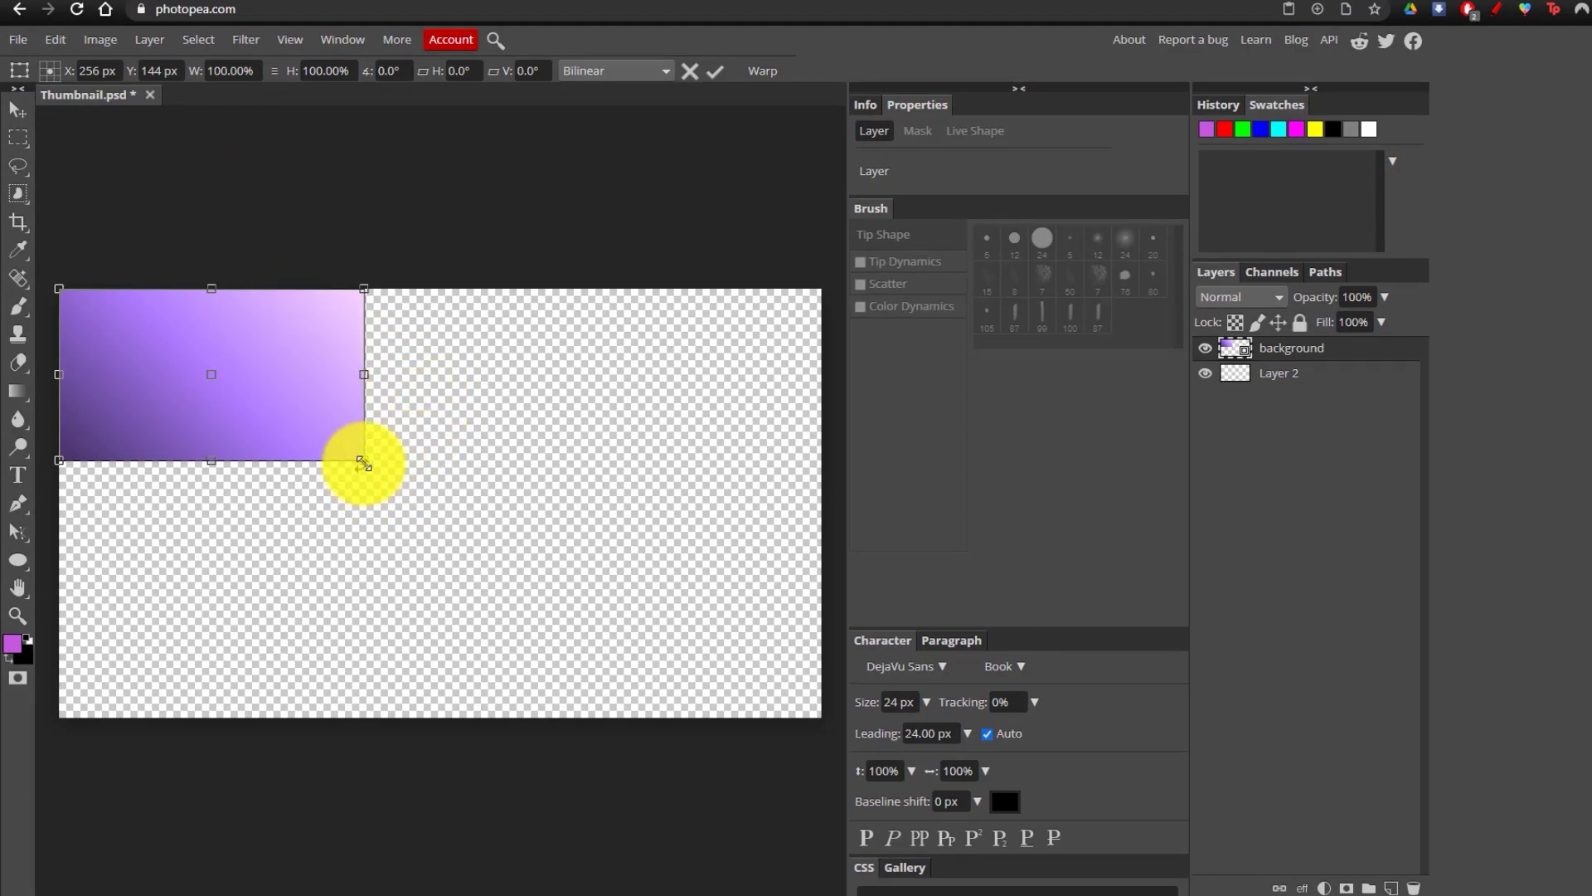
{"action": "left_click_drag", "start_coordinate": [364, 459], "coordinate": [836, 756]}
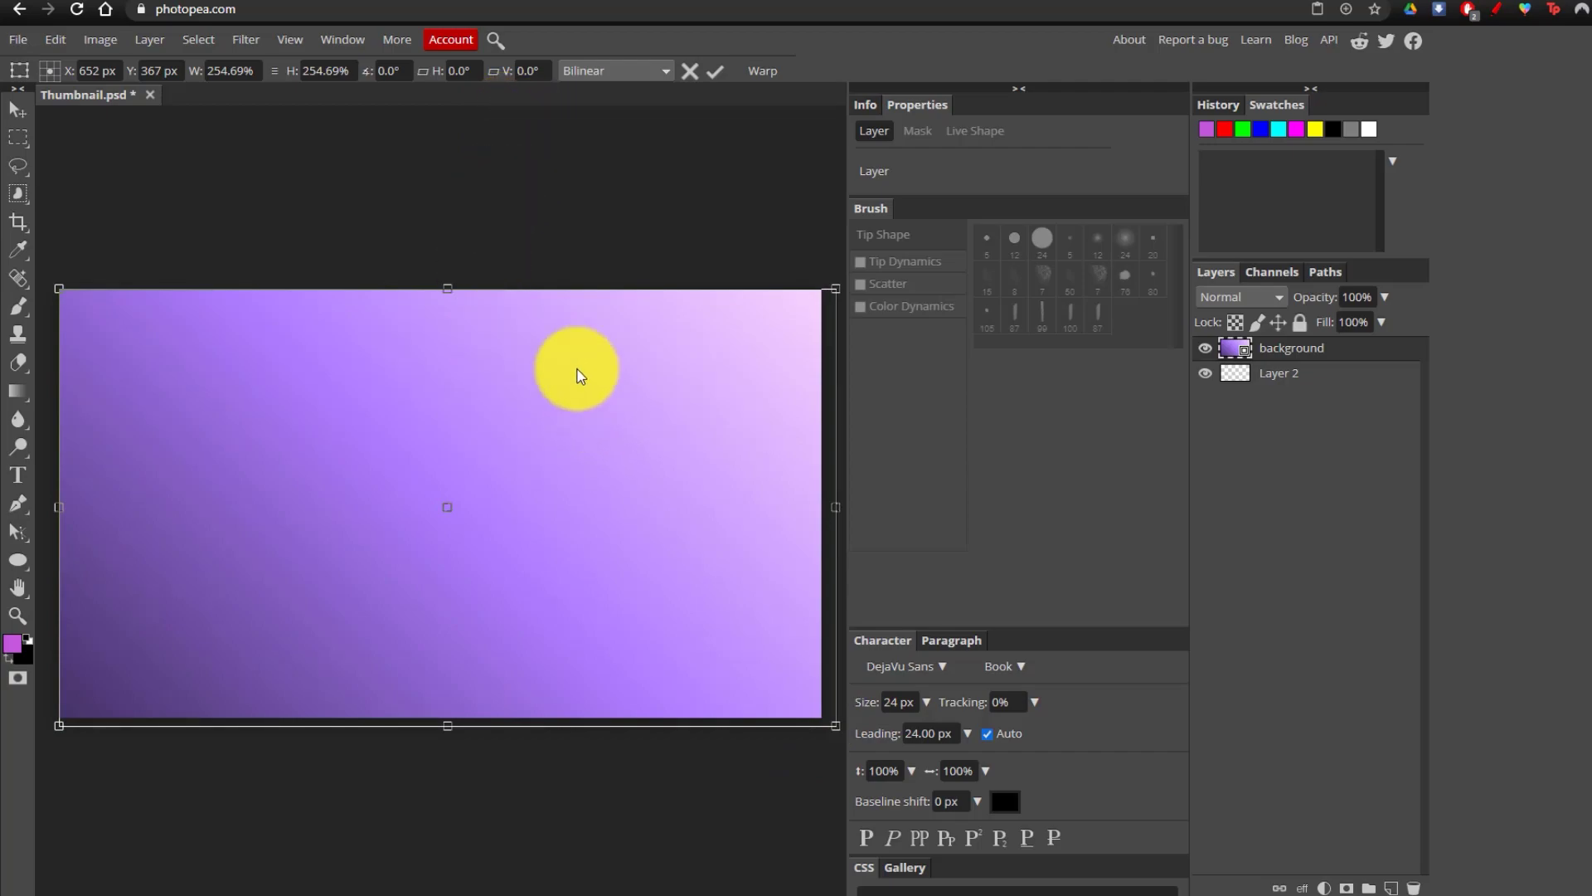
{"action": "left_click", "coordinate": [715, 74]}
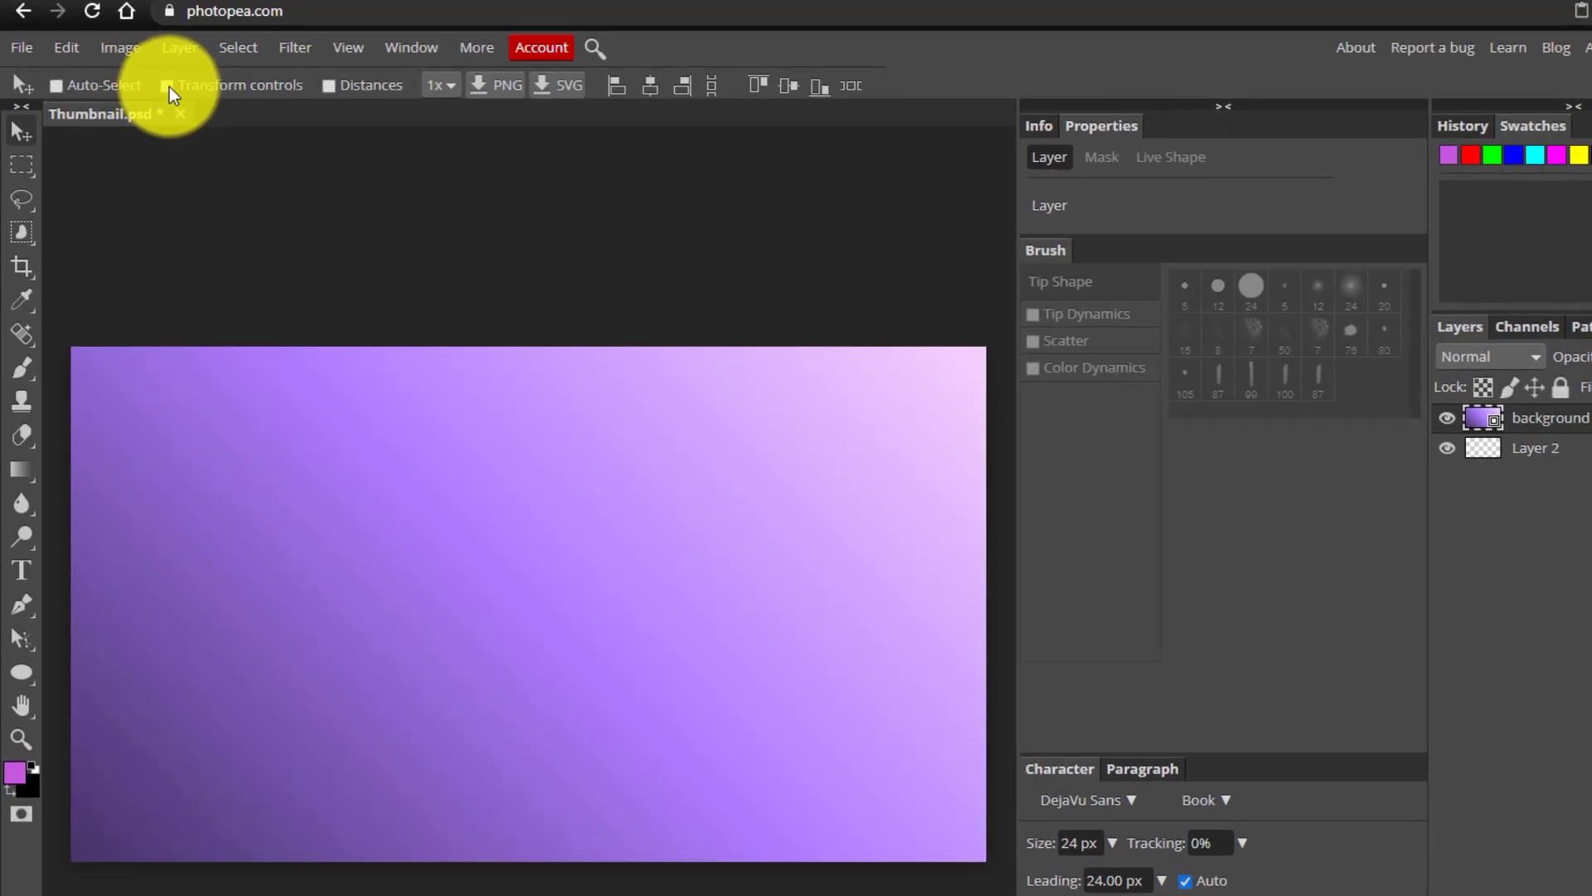
Turn on the Move tool's transform controls and try rotating the background image around its corner.
{"action": "left_click", "coordinate": [168, 87]}
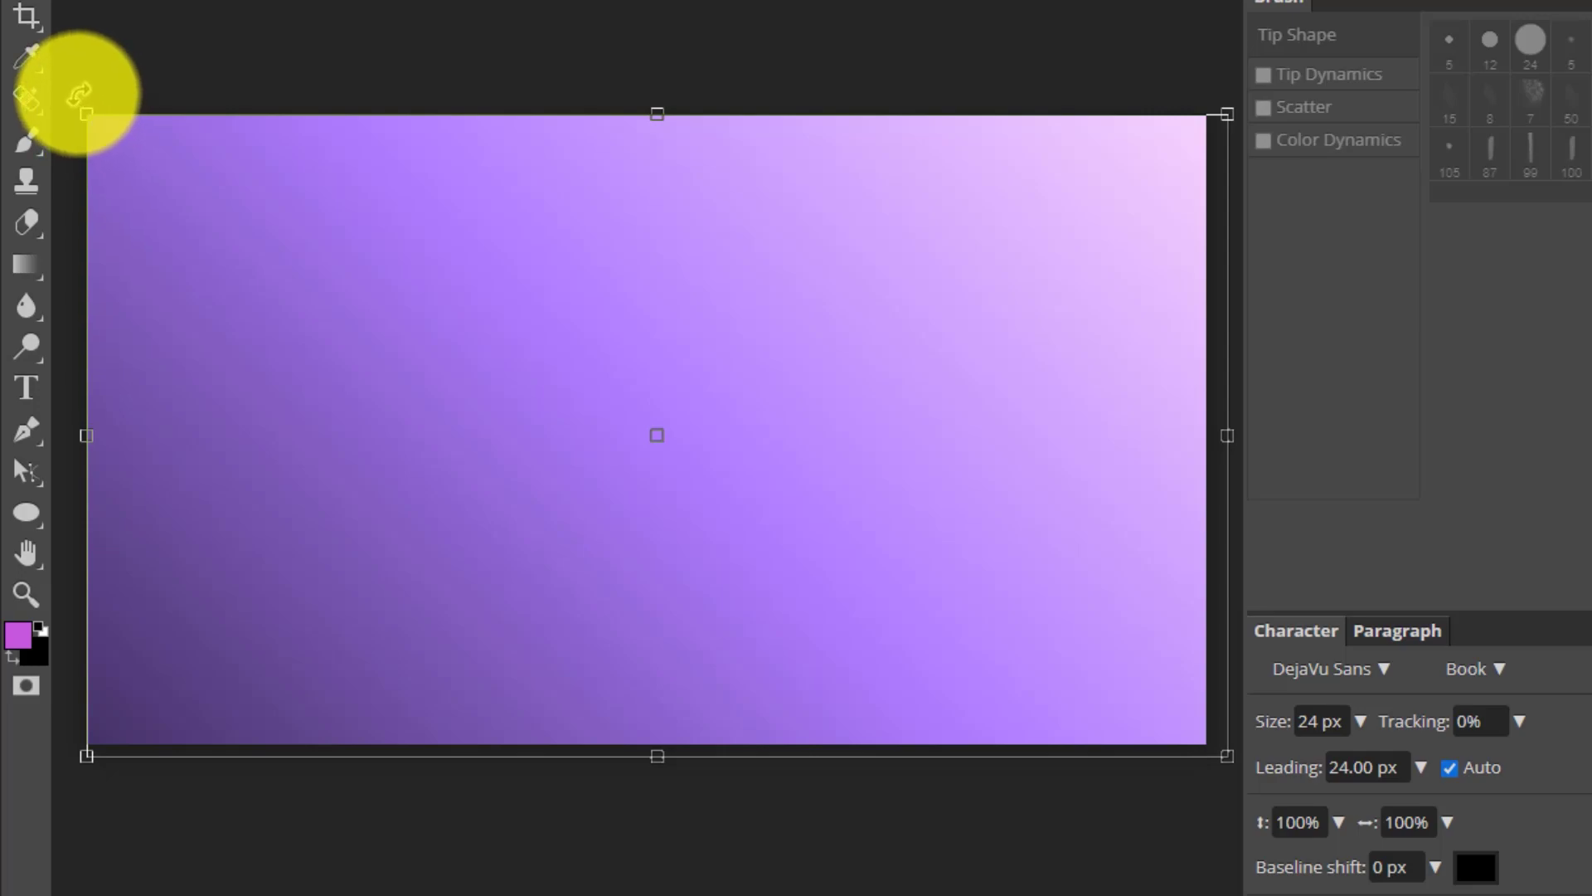
{"action": "left_click_drag", "start_coordinate": [81, 93], "coordinate": [110, 106]}
{"action": "left_click", "coordinate": [267, 18]}
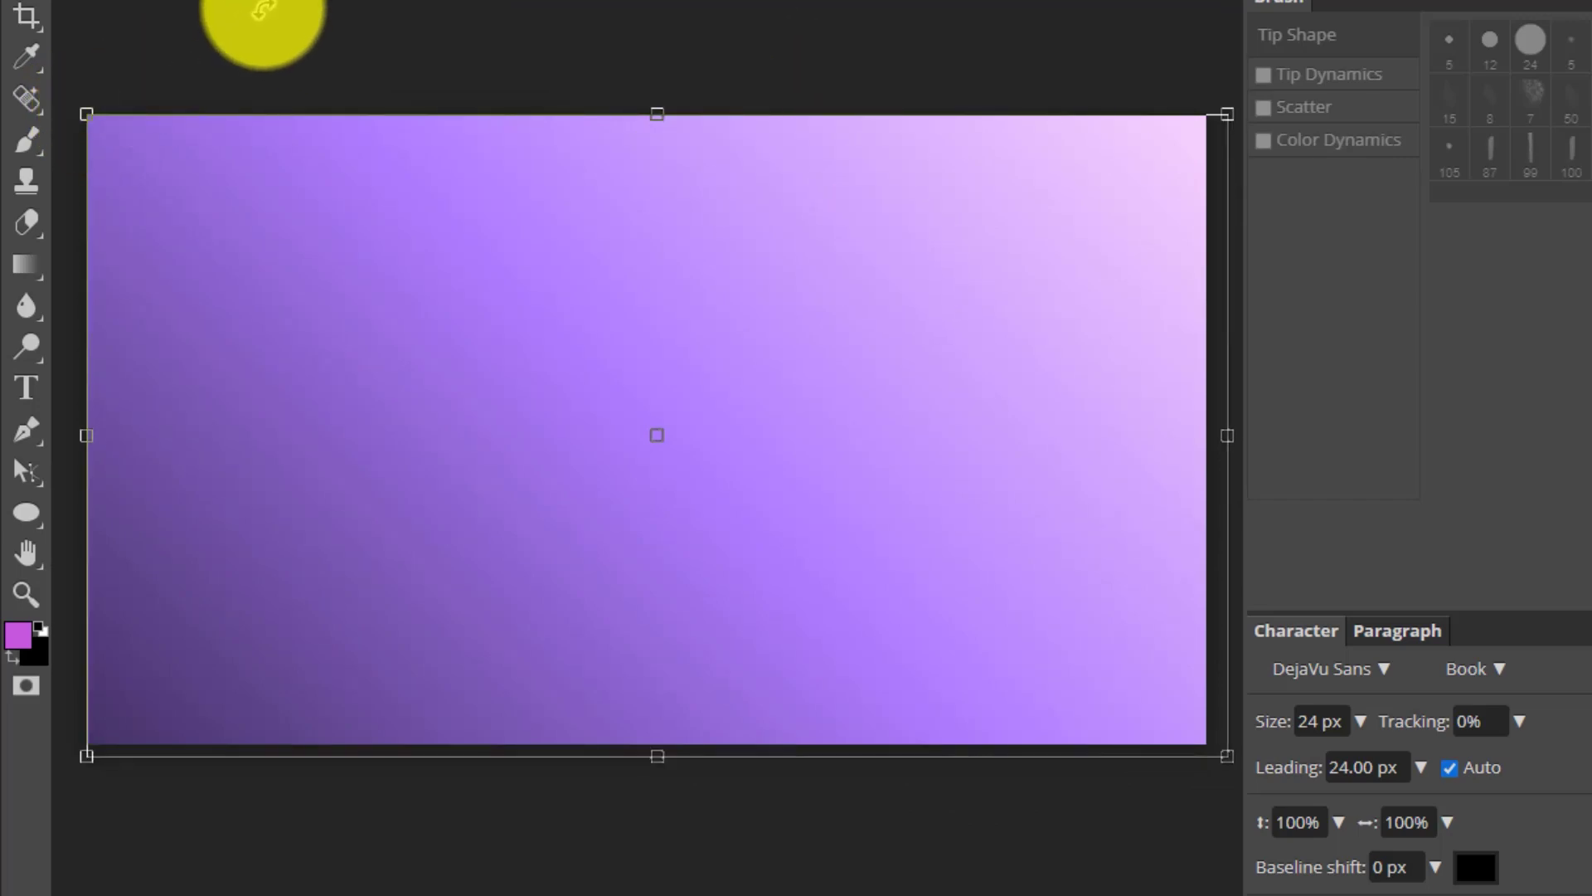
{"action": "left_click", "coordinate": [241, 28]}
{"action": "left_click", "coordinate": [544, 387]}
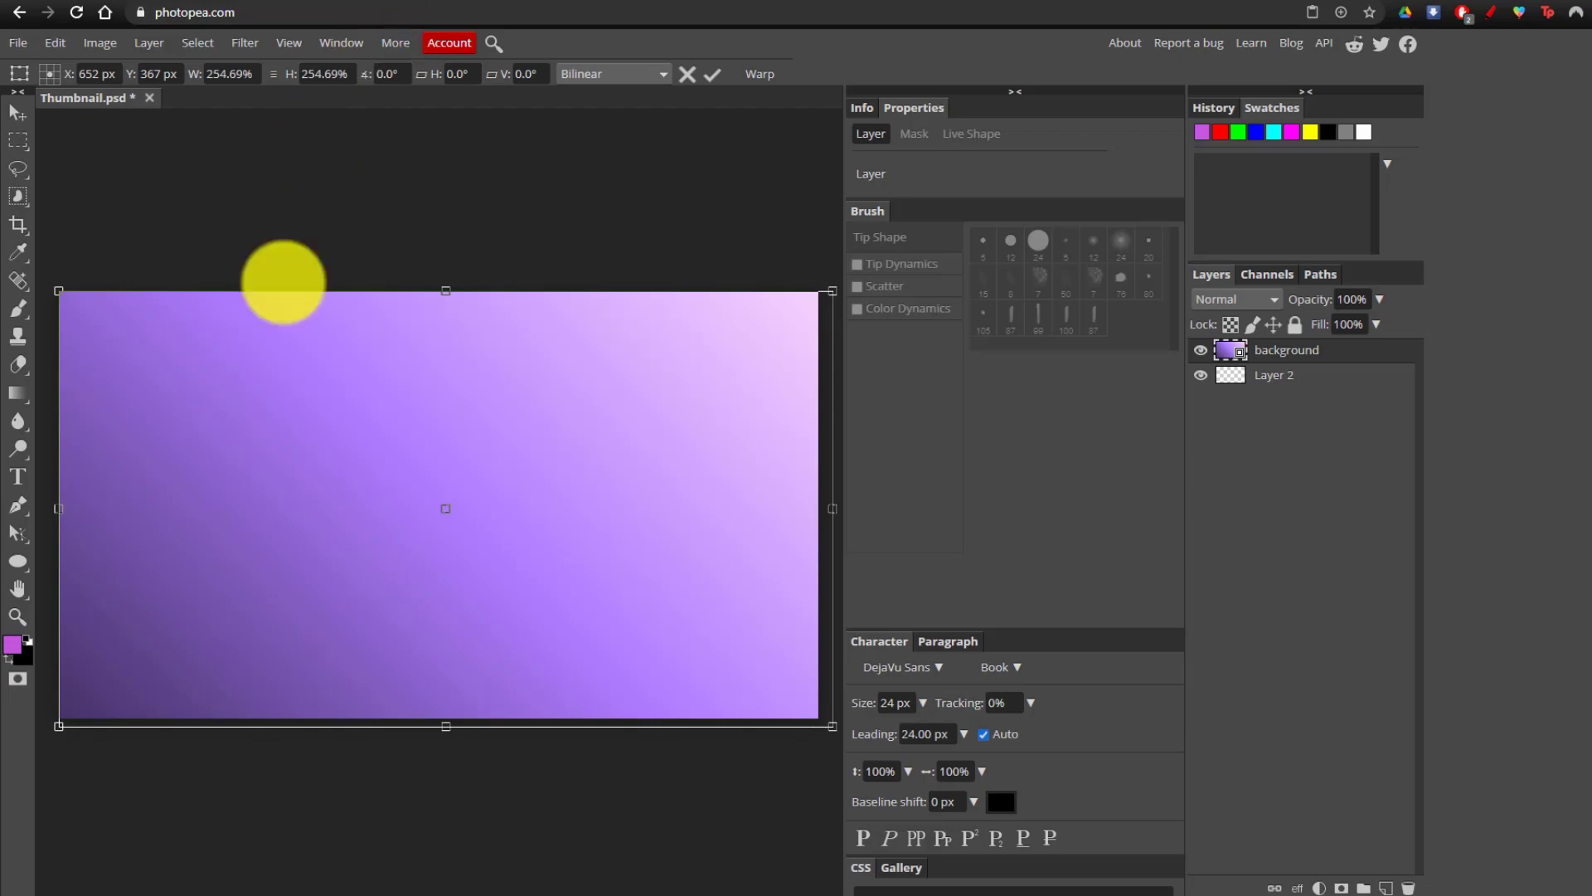
{"action": "left_click", "coordinate": [710, 75]}
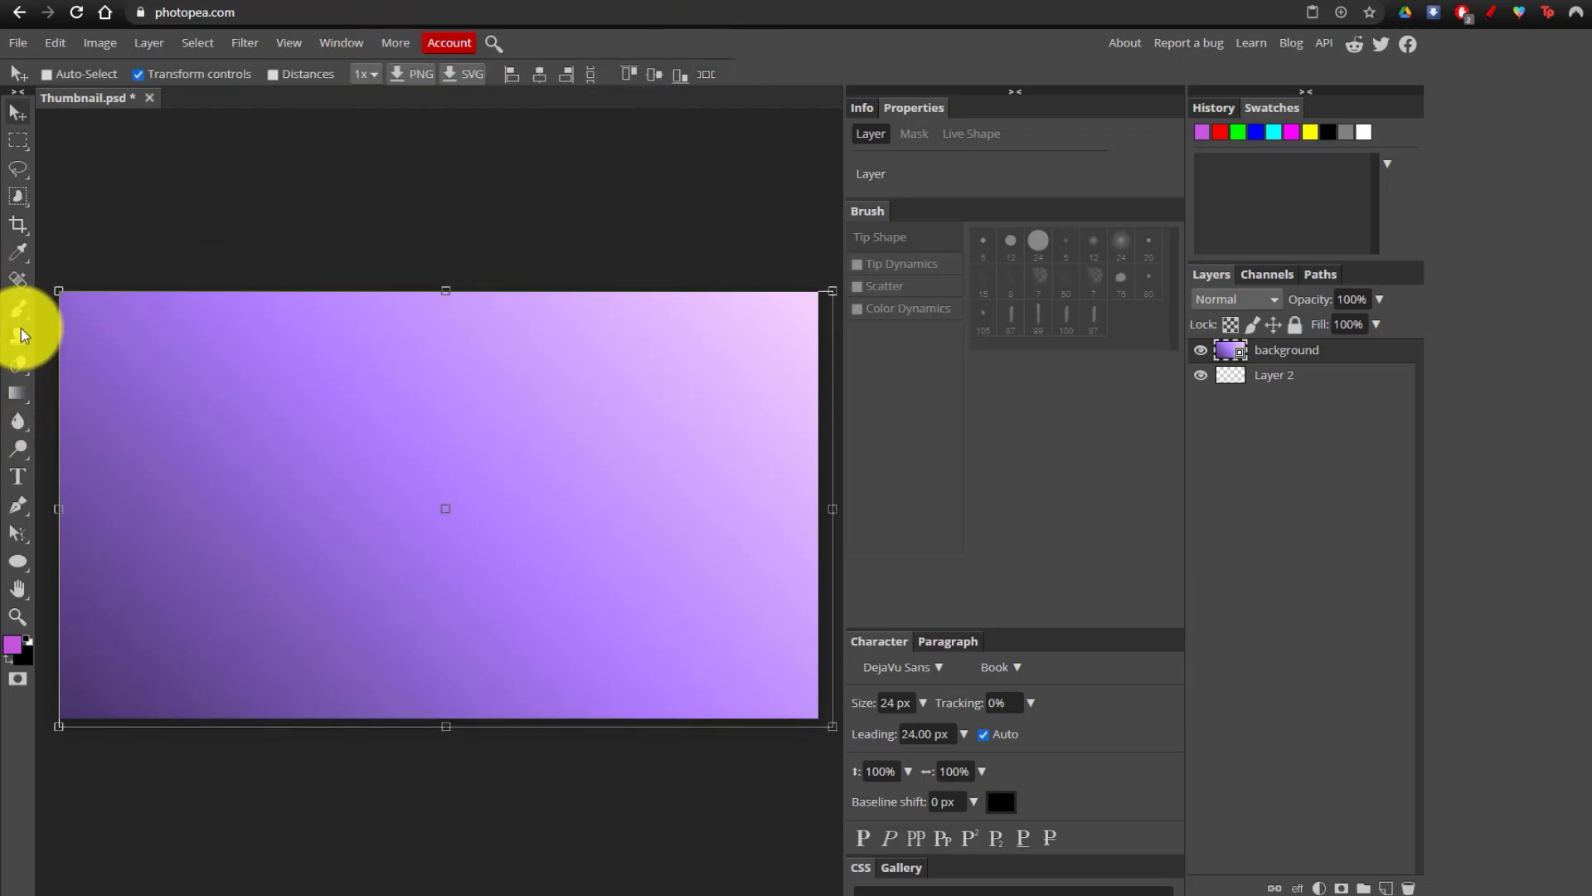
Crop the document with a crop frame matching the full canvas area, from its top-left to its bottom-right corner.
{"action": "left_click", "coordinate": [18, 225]}
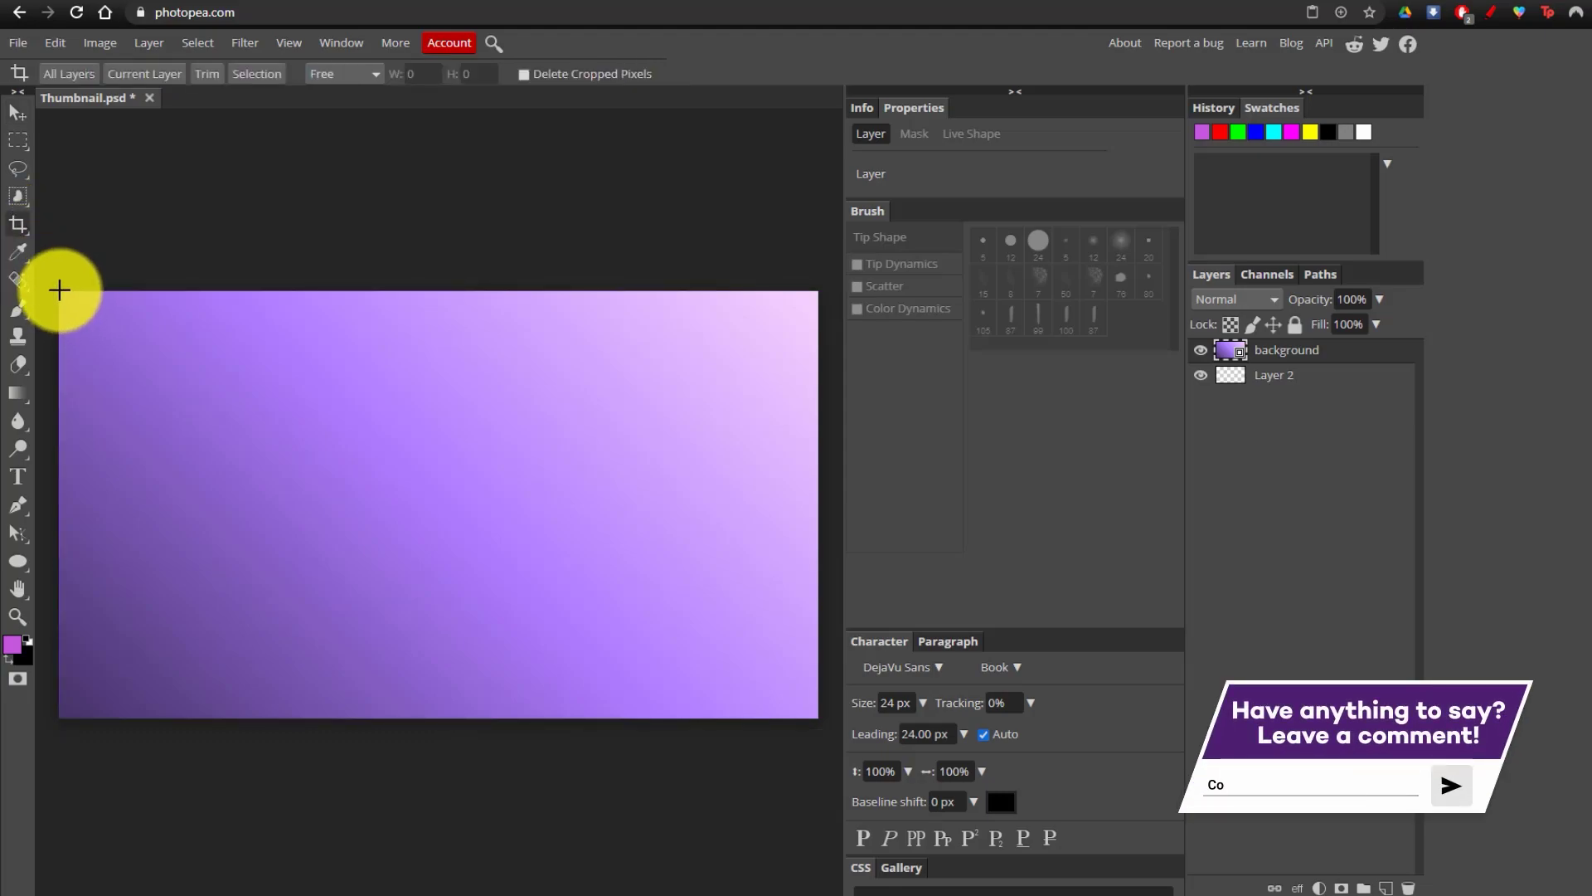
{"action": "left_click_drag", "start_coordinate": [58, 288], "coordinate": [817, 718]}
{"action": "left_click", "coordinate": [699, 73]}
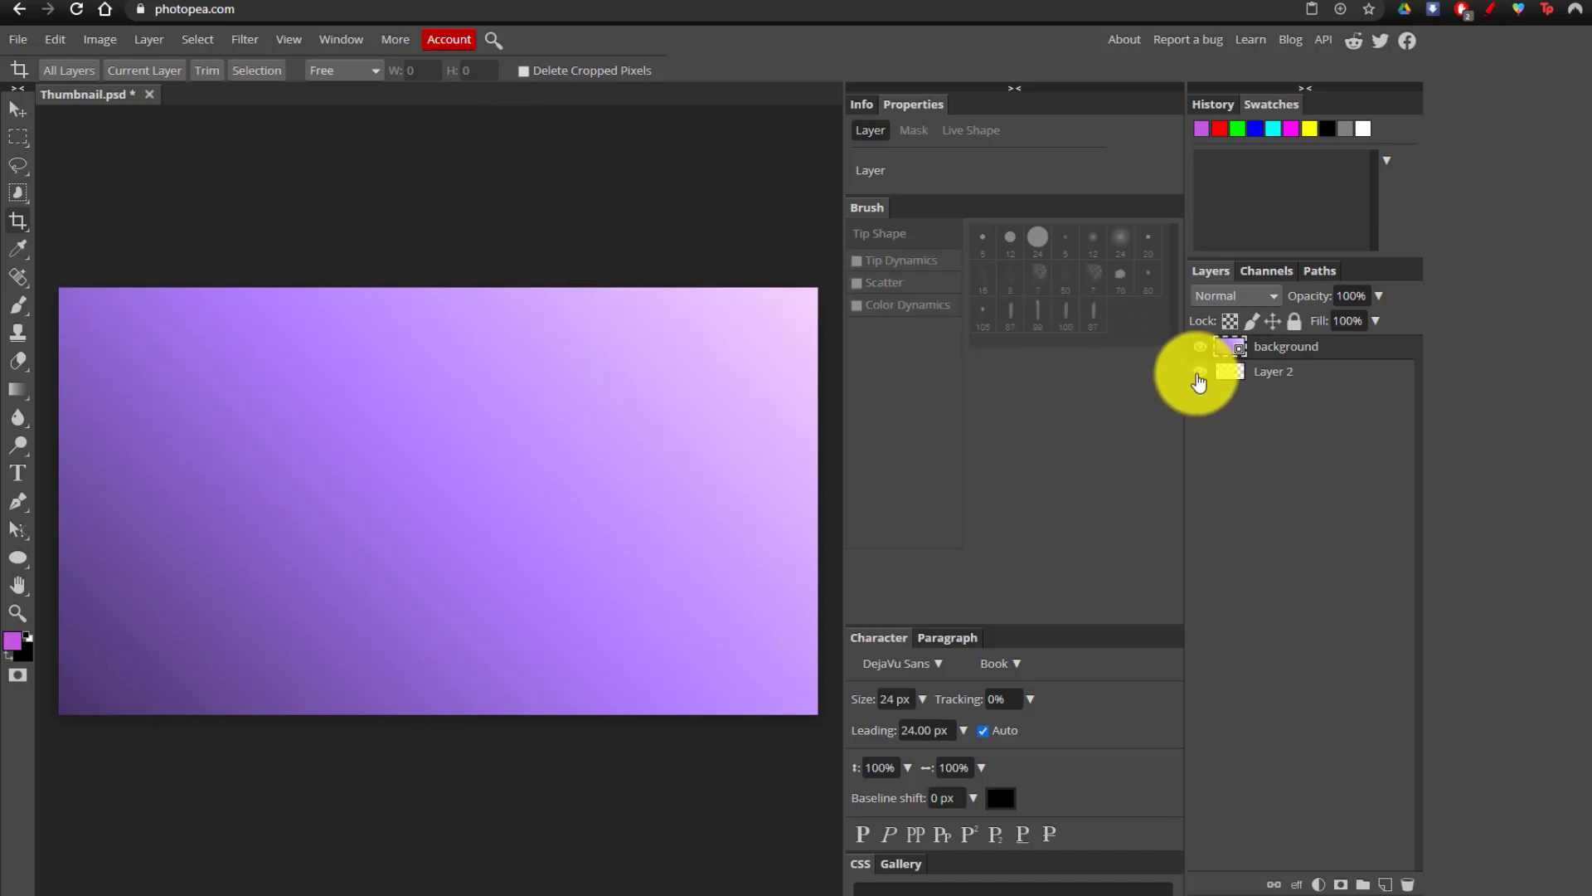
Apply a Gaussian Blur filter with a moderate radius to the background layer.
{"action": "left_click", "coordinate": [249, 42]}
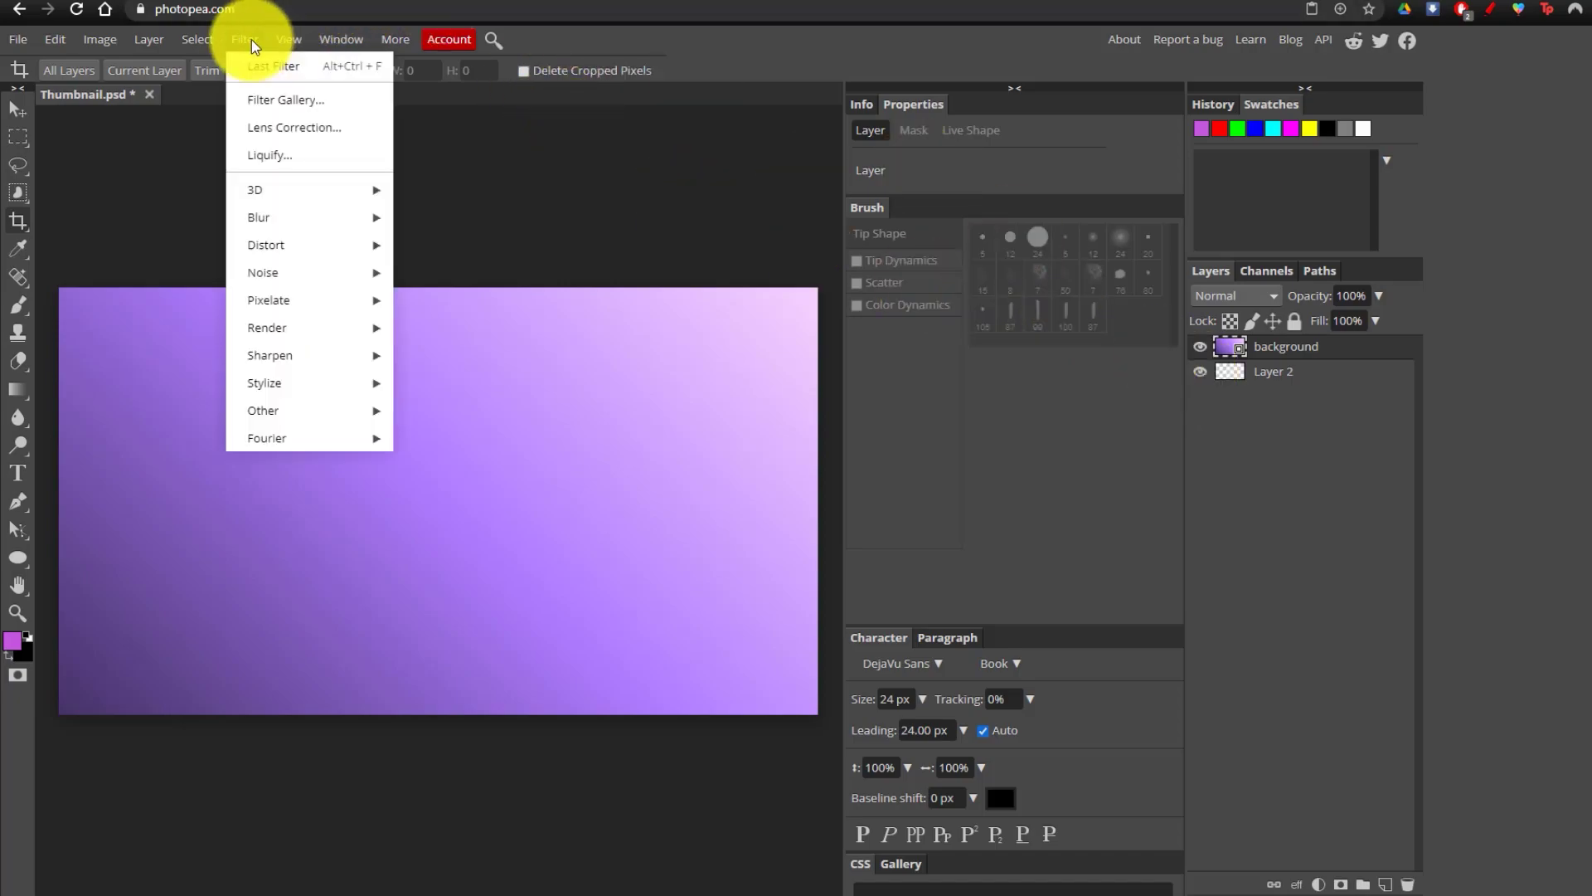
{"action": "mouse_move", "coordinate": [287, 217]}
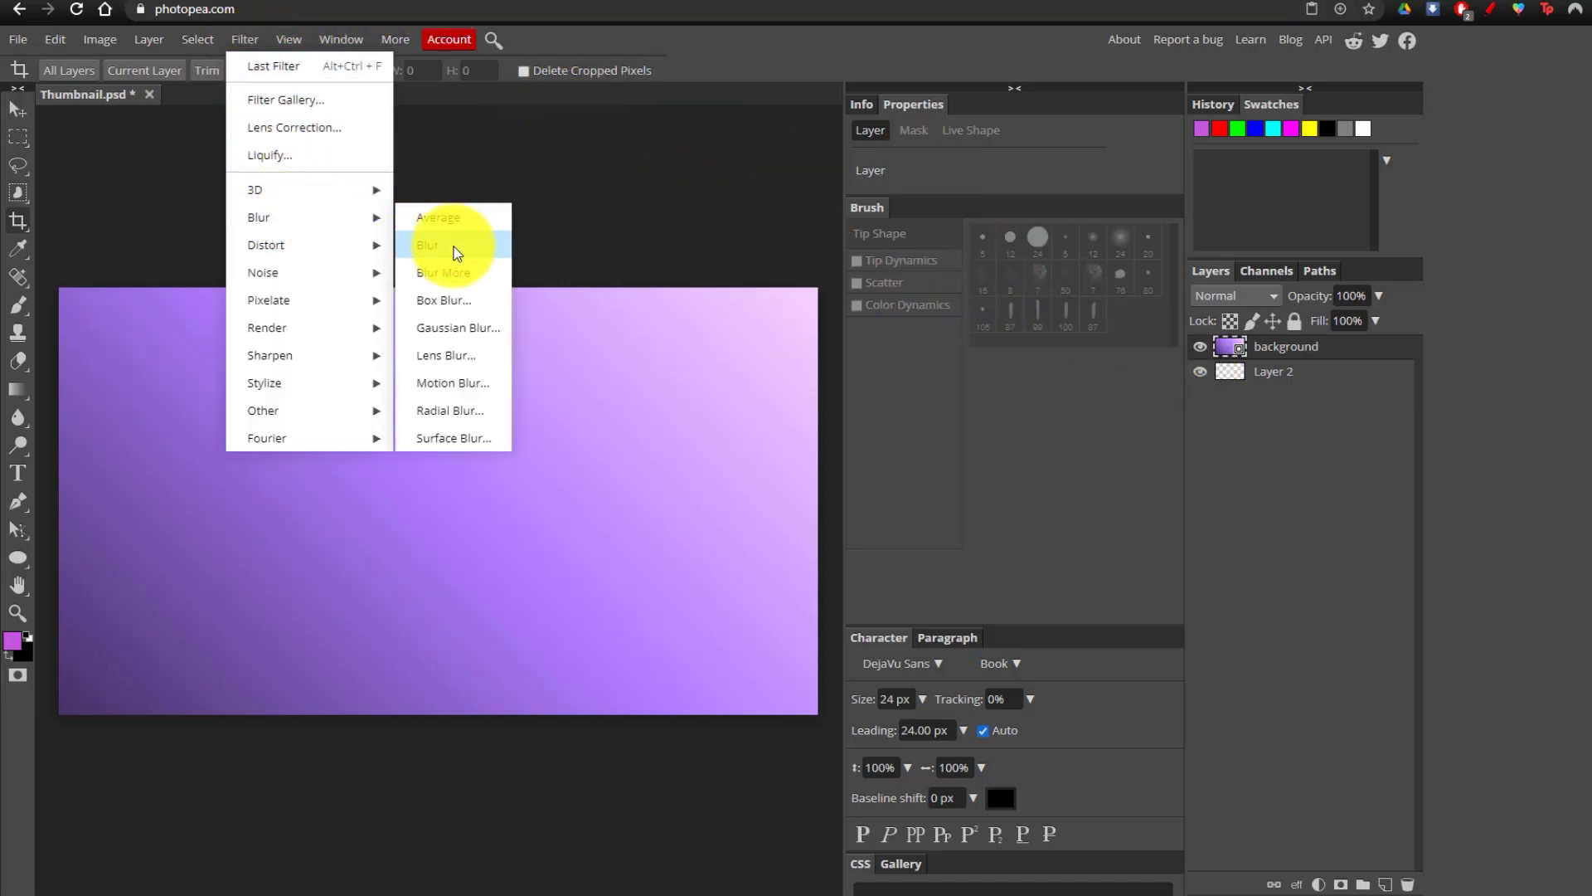
{"action": "left_click", "coordinate": [466, 327]}
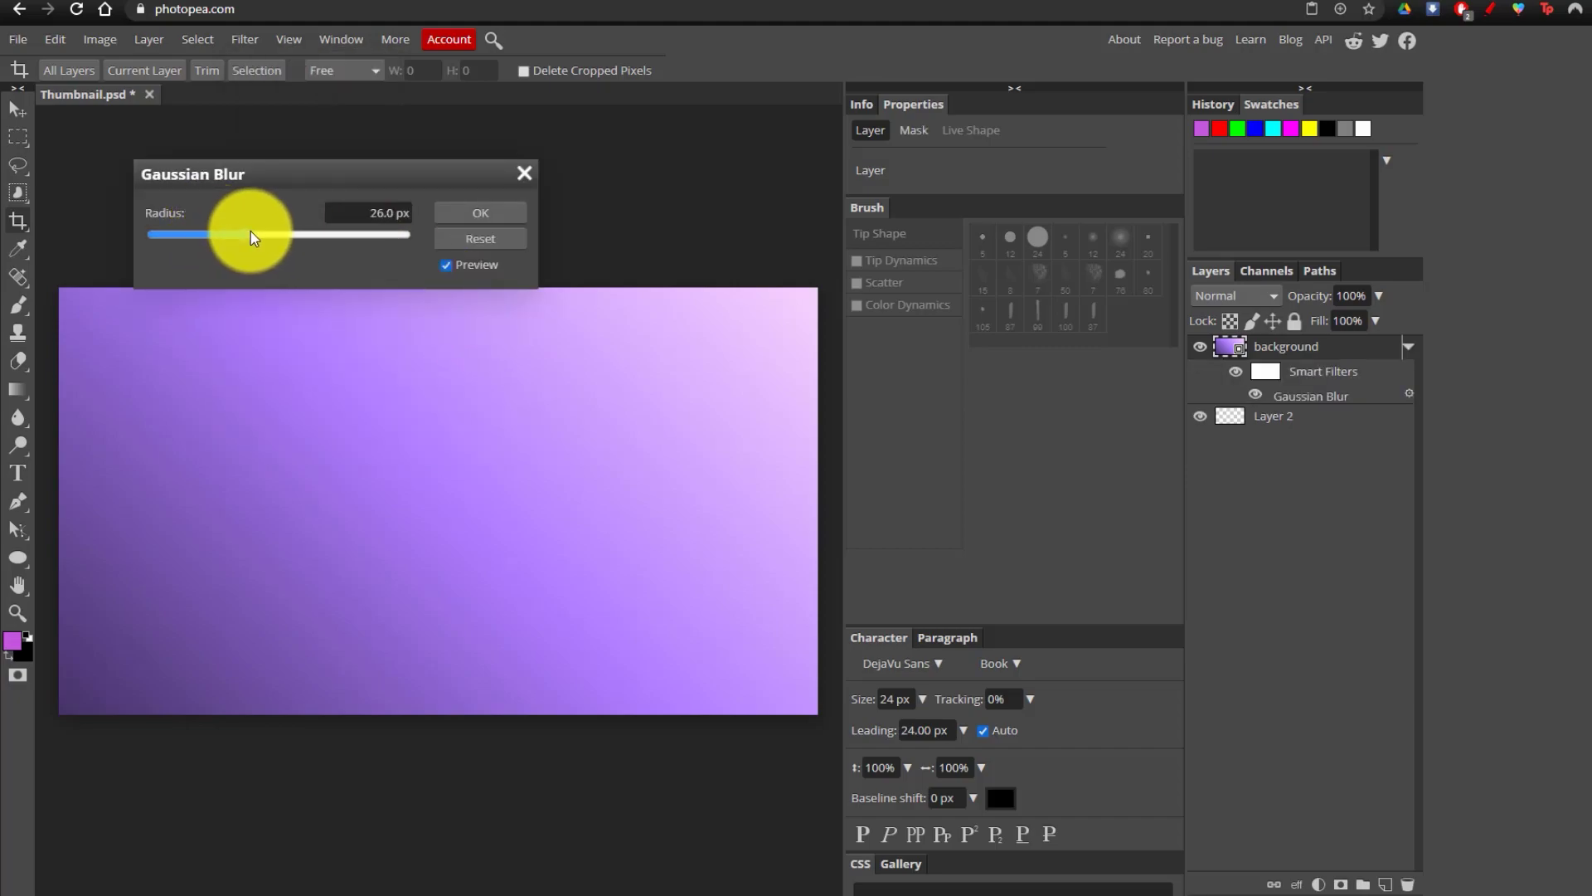
{"action": "left_click_drag", "start_coordinate": [250, 231], "coordinate": [228, 235]}
{"action": "left_click", "coordinate": [483, 217]}
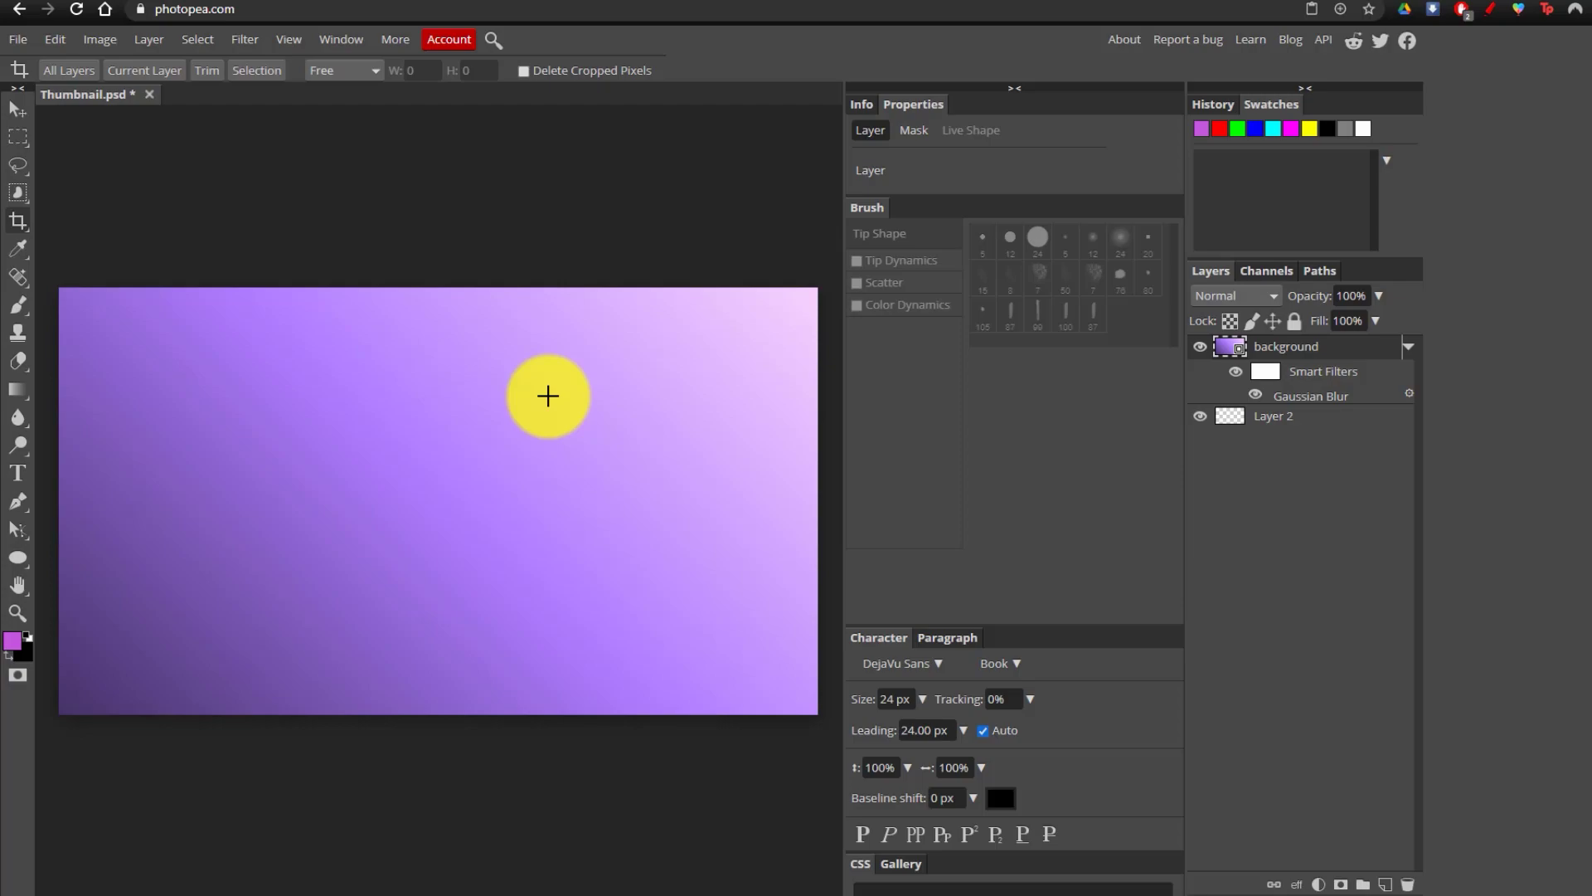
Add a new layer beneath the background layer and draw a black-filled rectangle of 1280 x 720 px over the whole canvas.
{"action": "left_click", "coordinate": [1280, 423]}
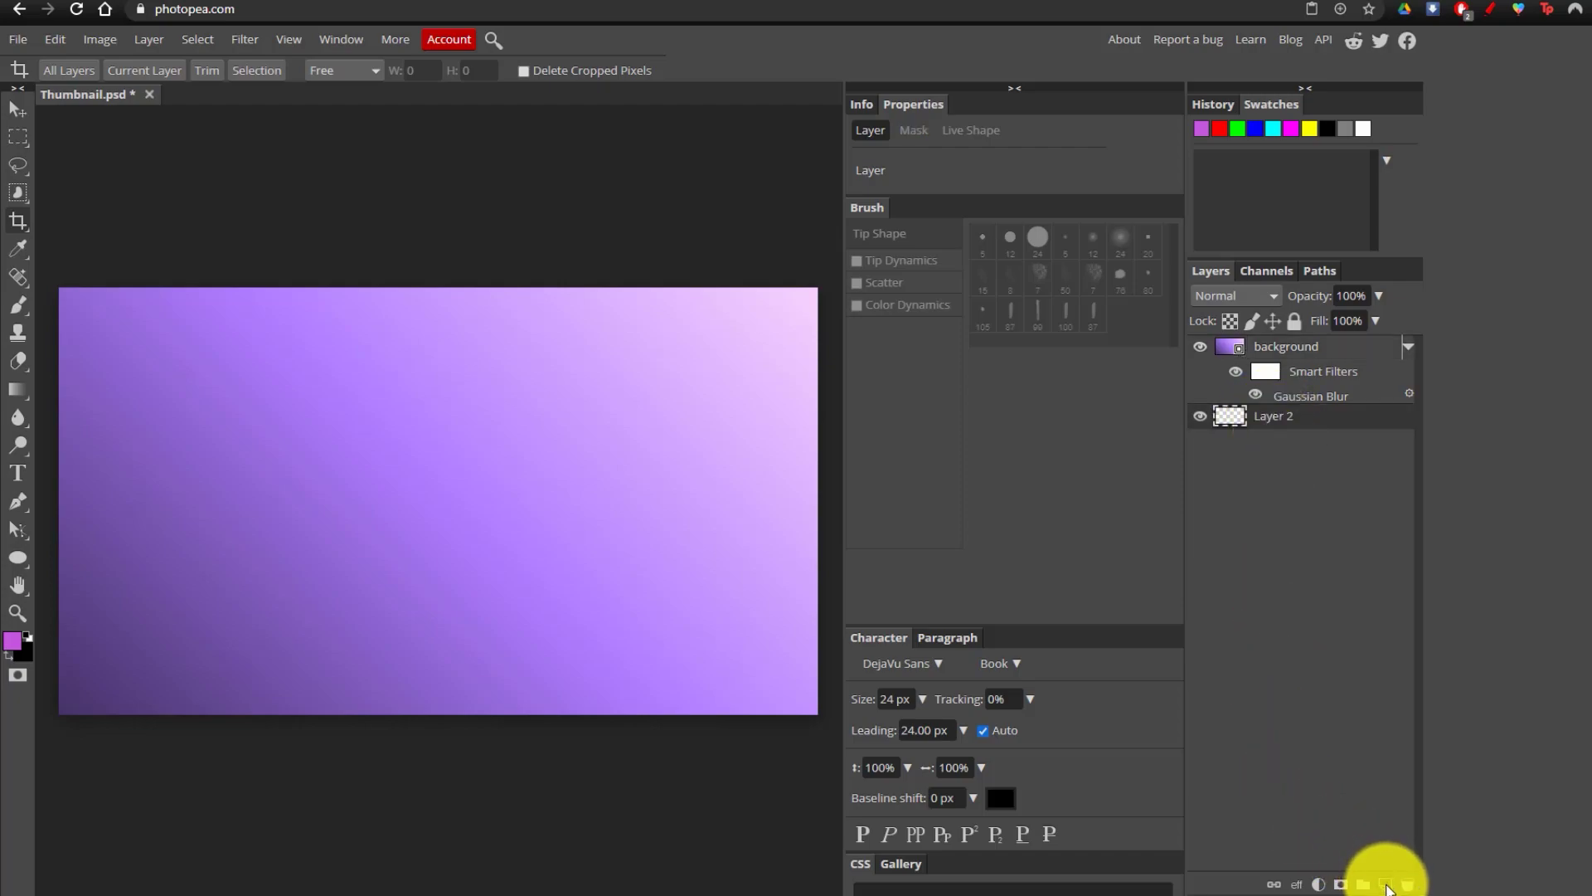
{"action": "left_click", "coordinate": [1385, 884]}
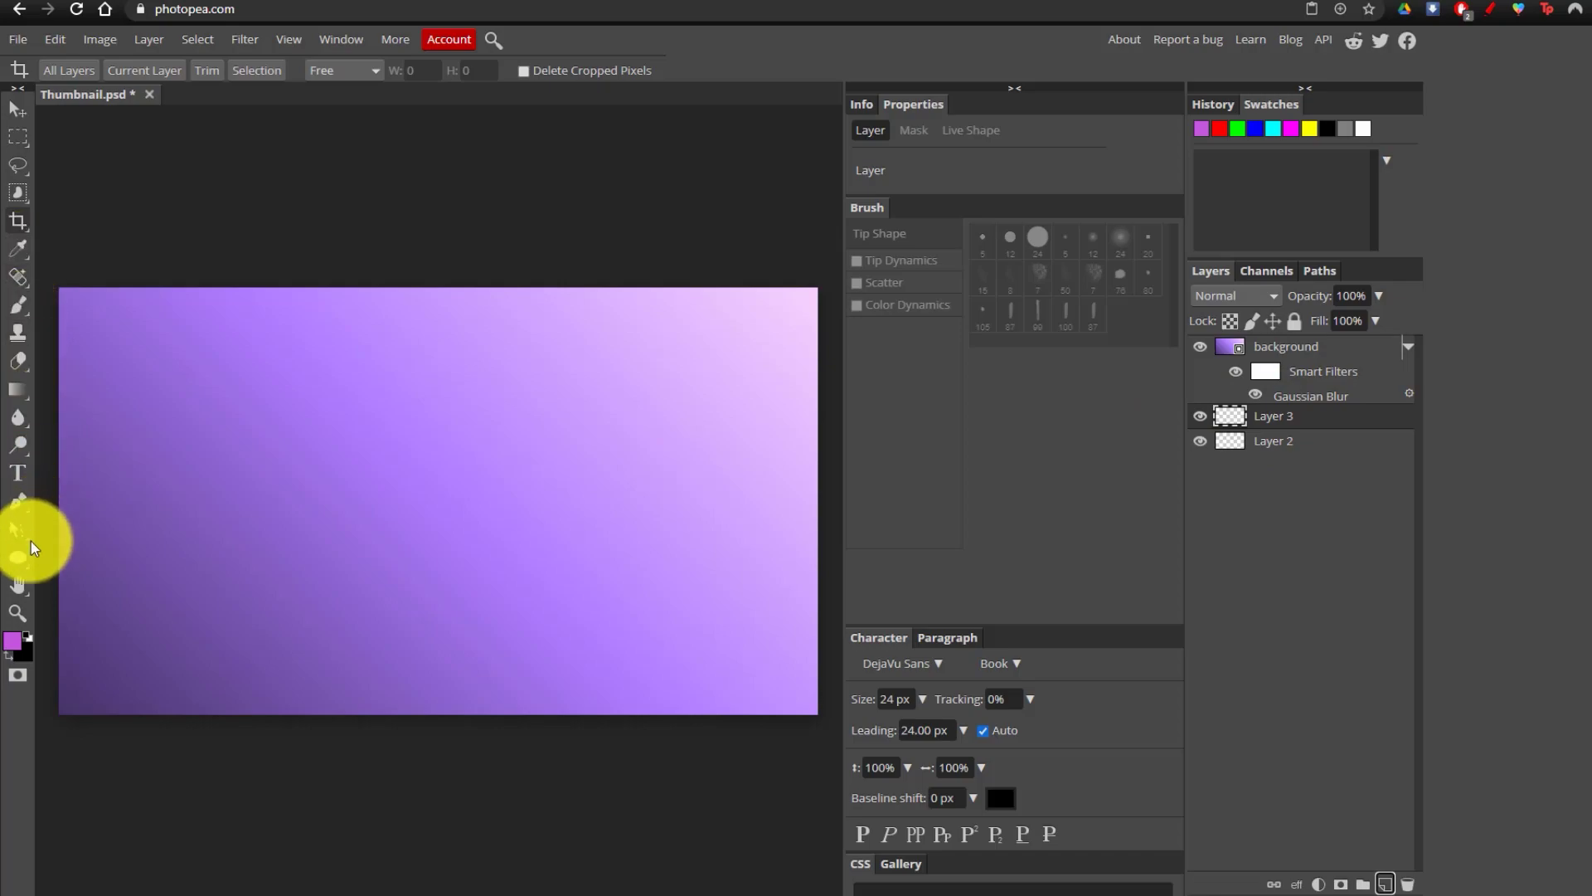
{"action": "right_click", "coordinate": [18, 561]}
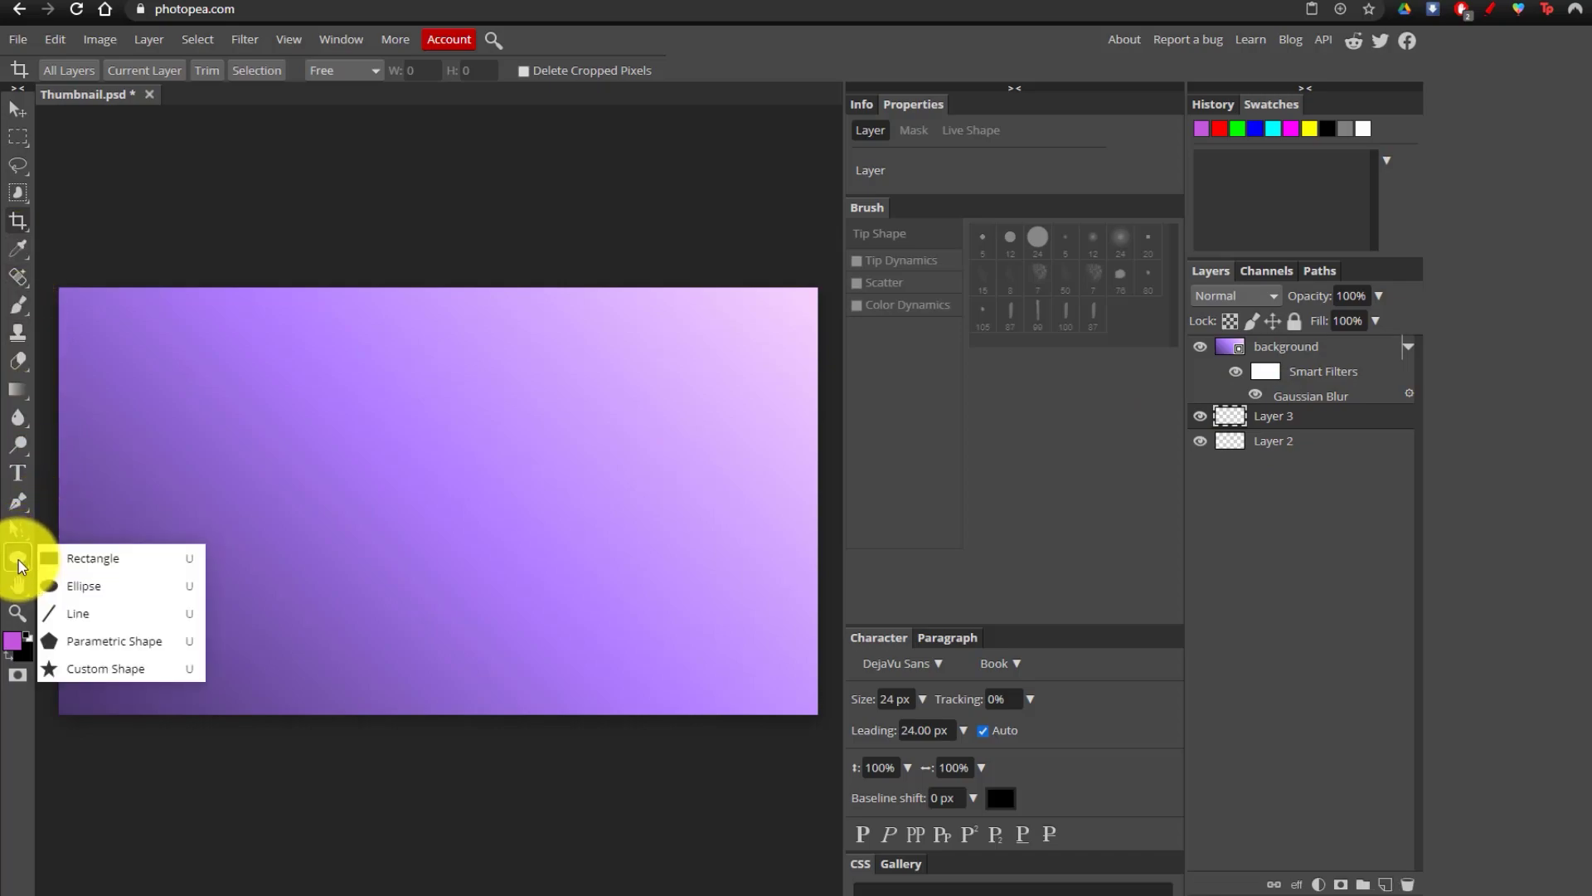
{"action": "left_click", "coordinate": [68, 559]}
{"action": "left_click", "coordinate": [142, 73]}
{"action": "left_click", "coordinate": [312, 168]}
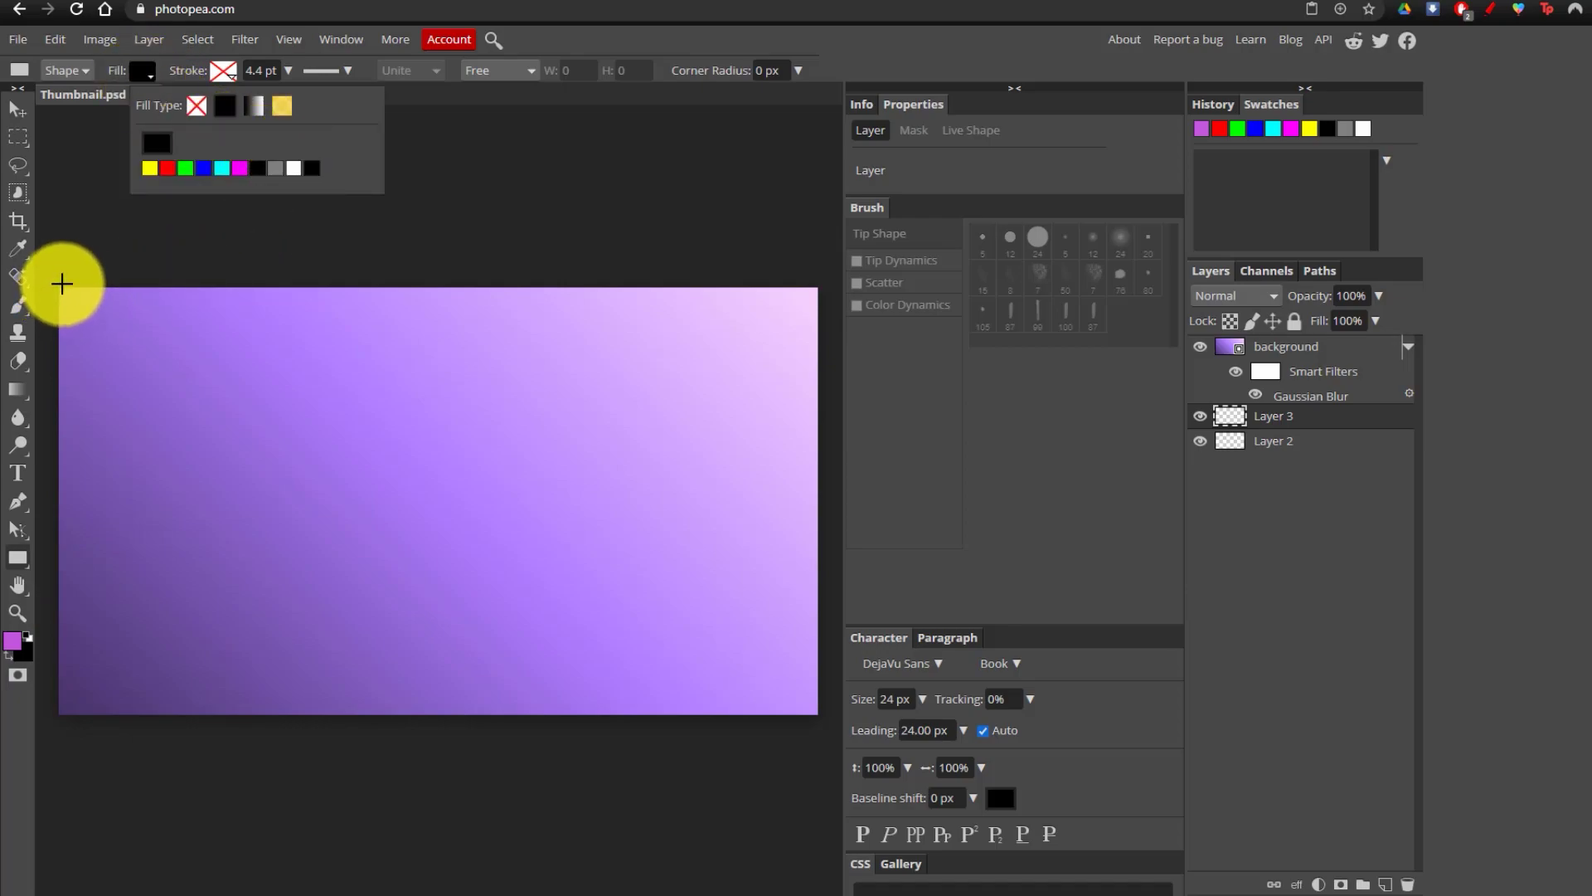
{"action": "left_click_drag", "start_coordinate": [58, 285], "coordinate": [819, 711]}
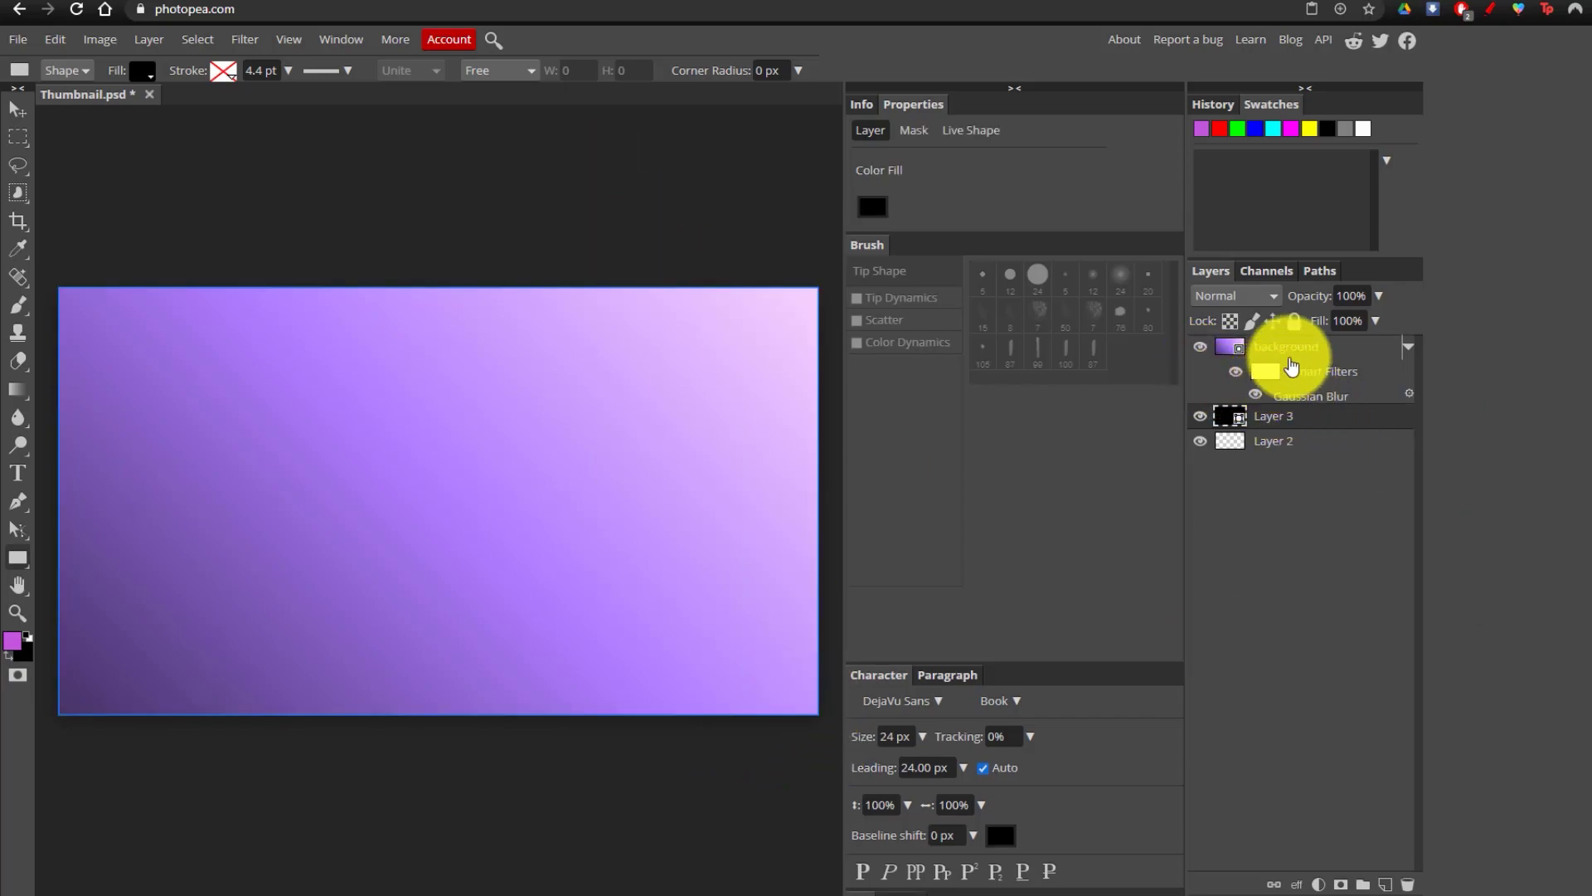
Try a reduced opacity on the background layer, restoring it to 100%, and delete the black rectangle's layer.
{"action": "left_click", "coordinate": [1298, 350]}
{"action": "left_click", "coordinate": [1378, 296]}
{"action": "mouse_move", "coordinate": [1381, 320]}
{"action": "left_mouse_down"}
{"action": "mouse_move", "coordinate": [1340, 320]}
{"action": "mouse_move", "coordinate": [1401, 321]}
{"action": "left_mouse_up"}
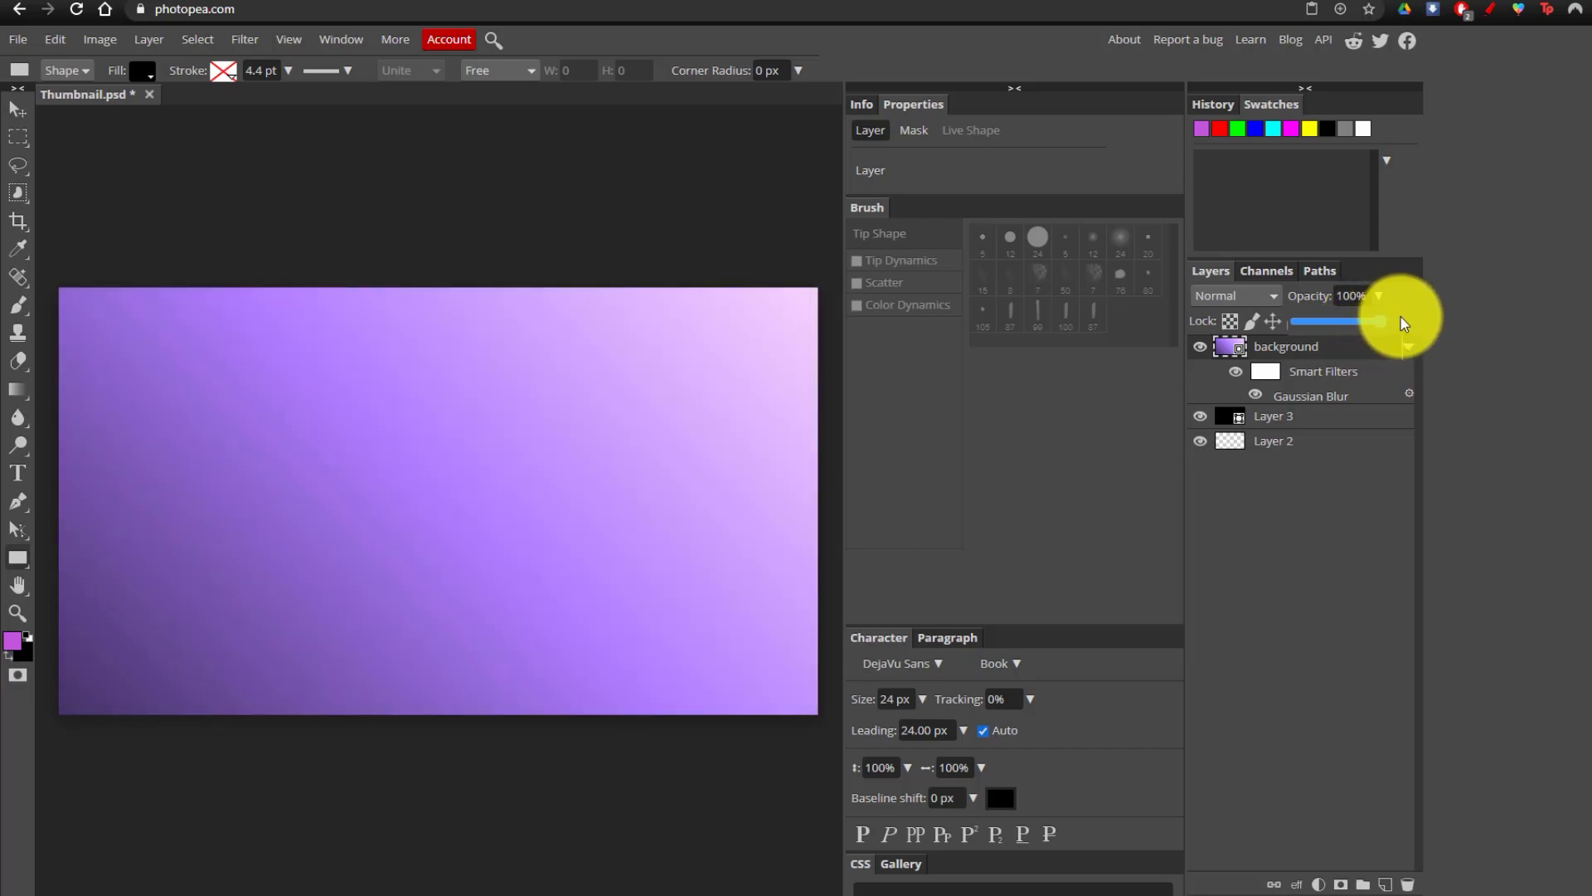
{"action": "left_click", "coordinate": [1343, 418]}
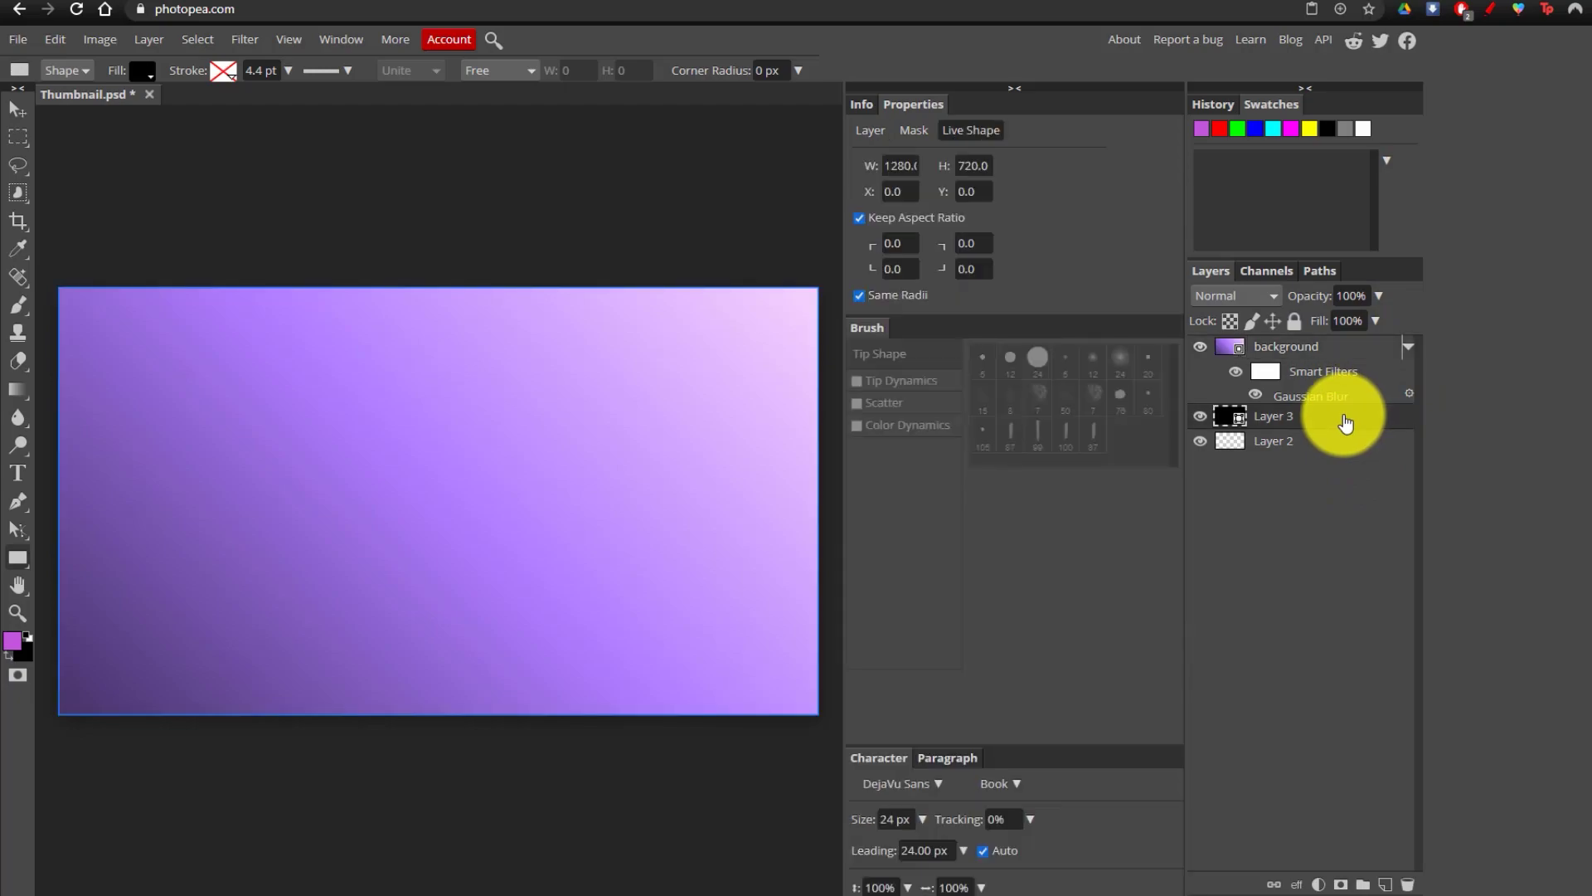
{"action": "key", "text": "Delete"}
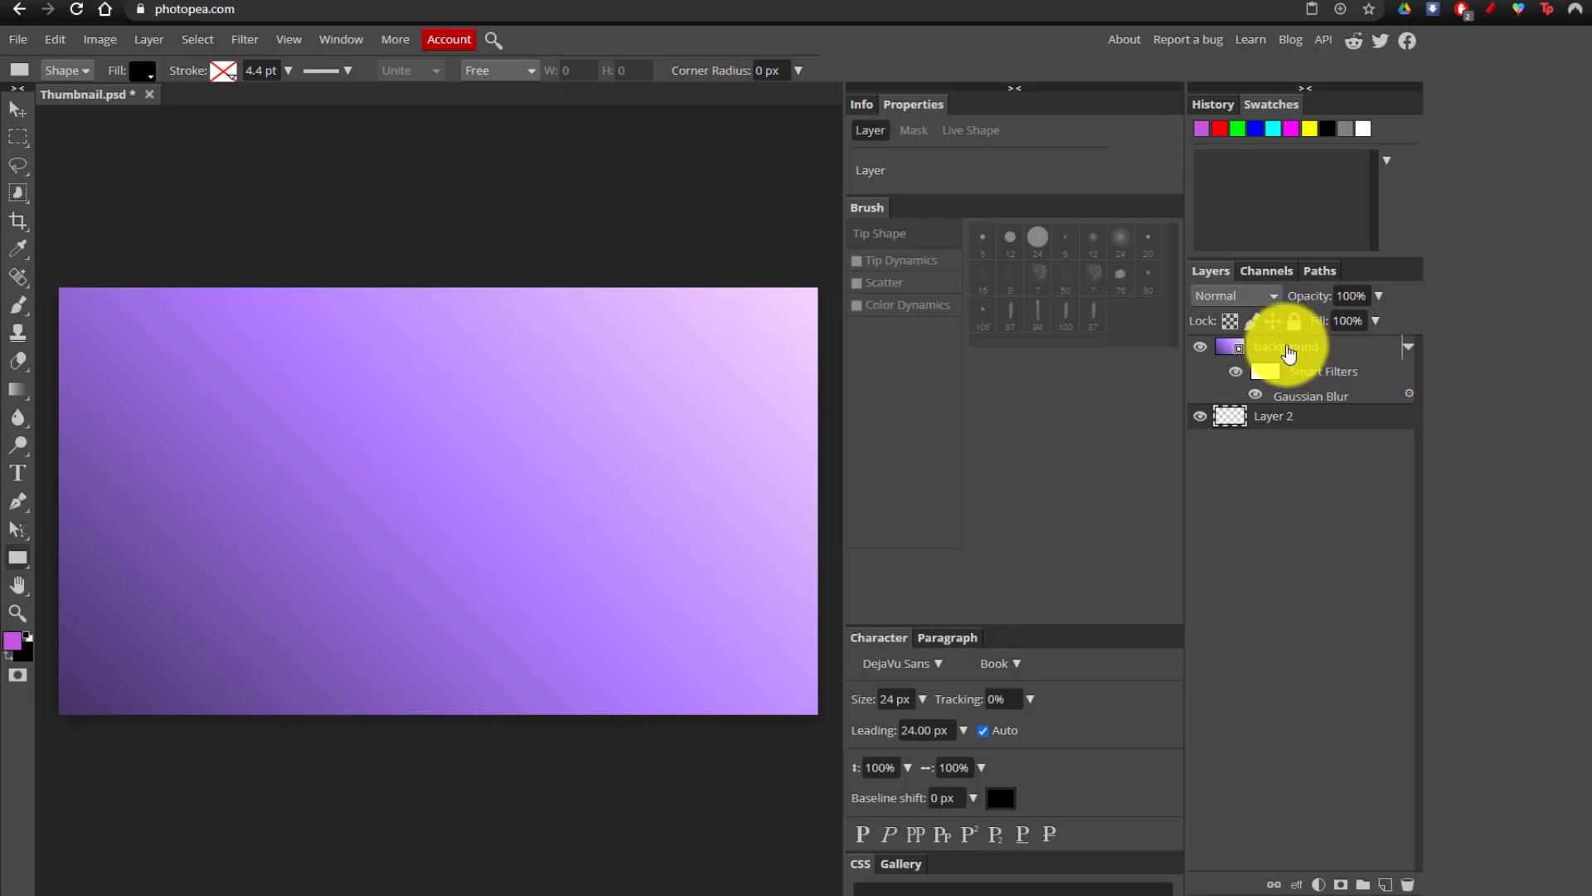
Add a Color Overlay effect to the background layer and set its overlay colour to black (000000).
{"action": "left_click", "coordinate": [1319, 350]}
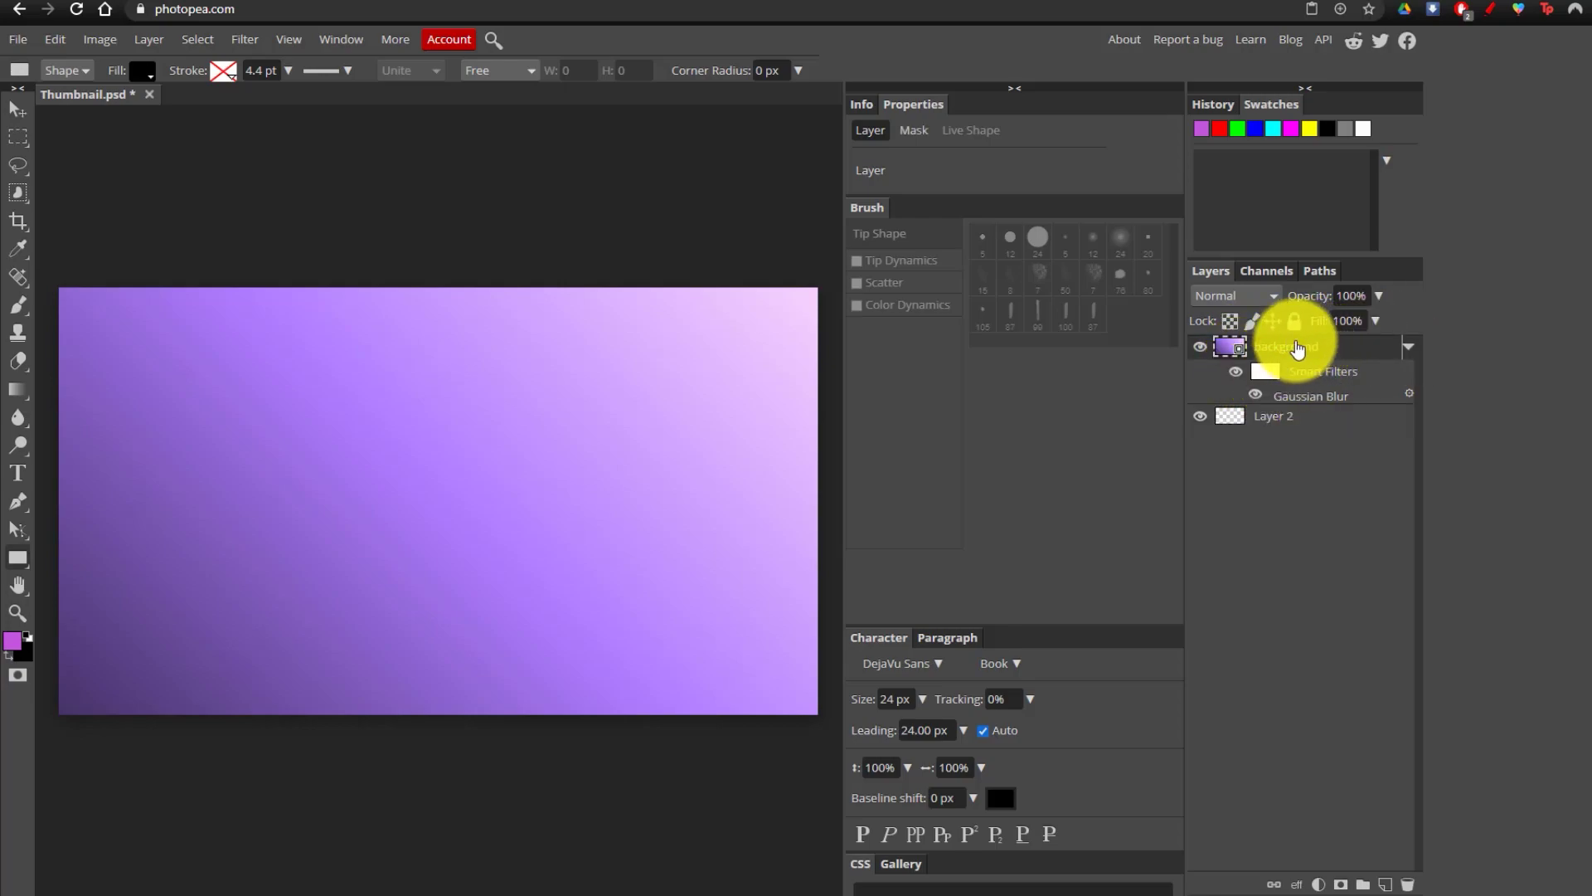
{"action": "right_click", "coordinate": [1299, 349]}
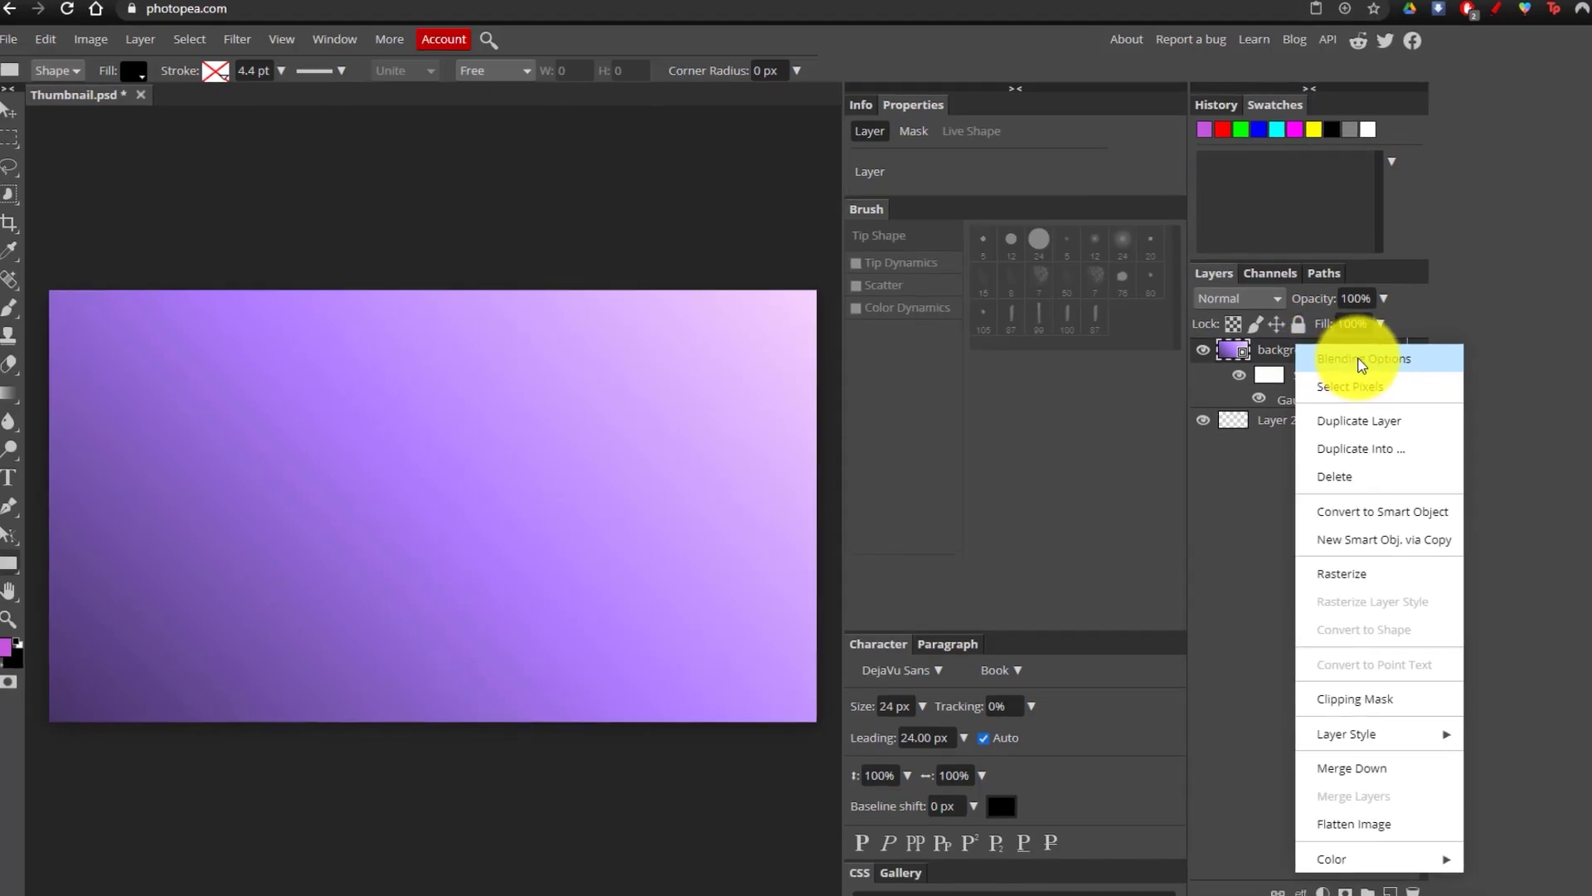
{"action": "left_click", "coordinate": [1336, 355]}
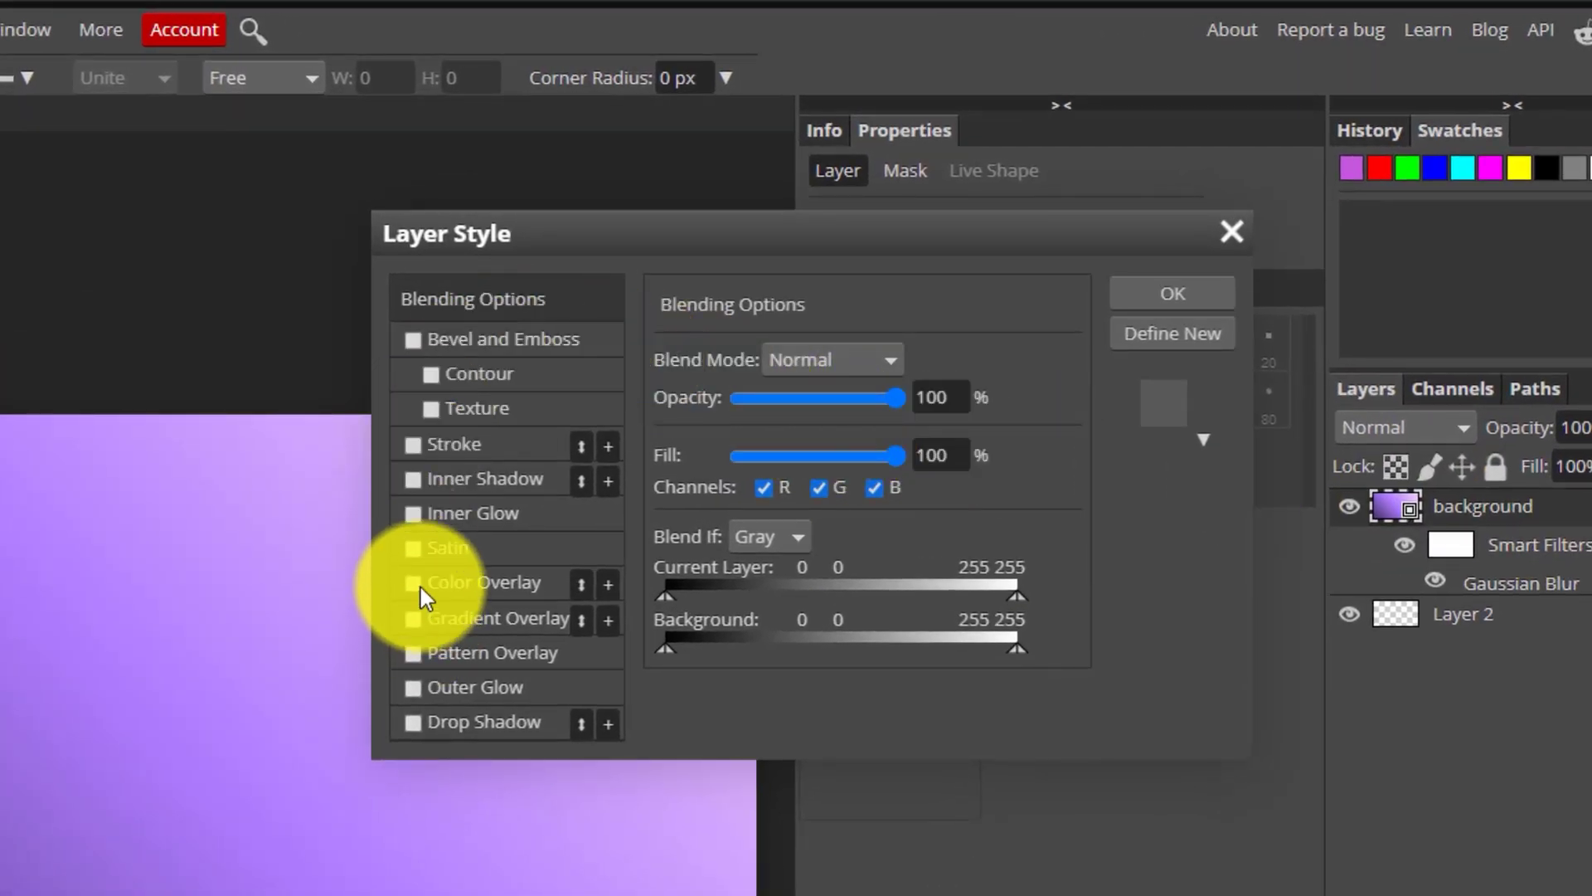
{"action": "left_click", "coordinate": [414, 583]}
{"action": "left_click", "coordinate": [481, 581]}
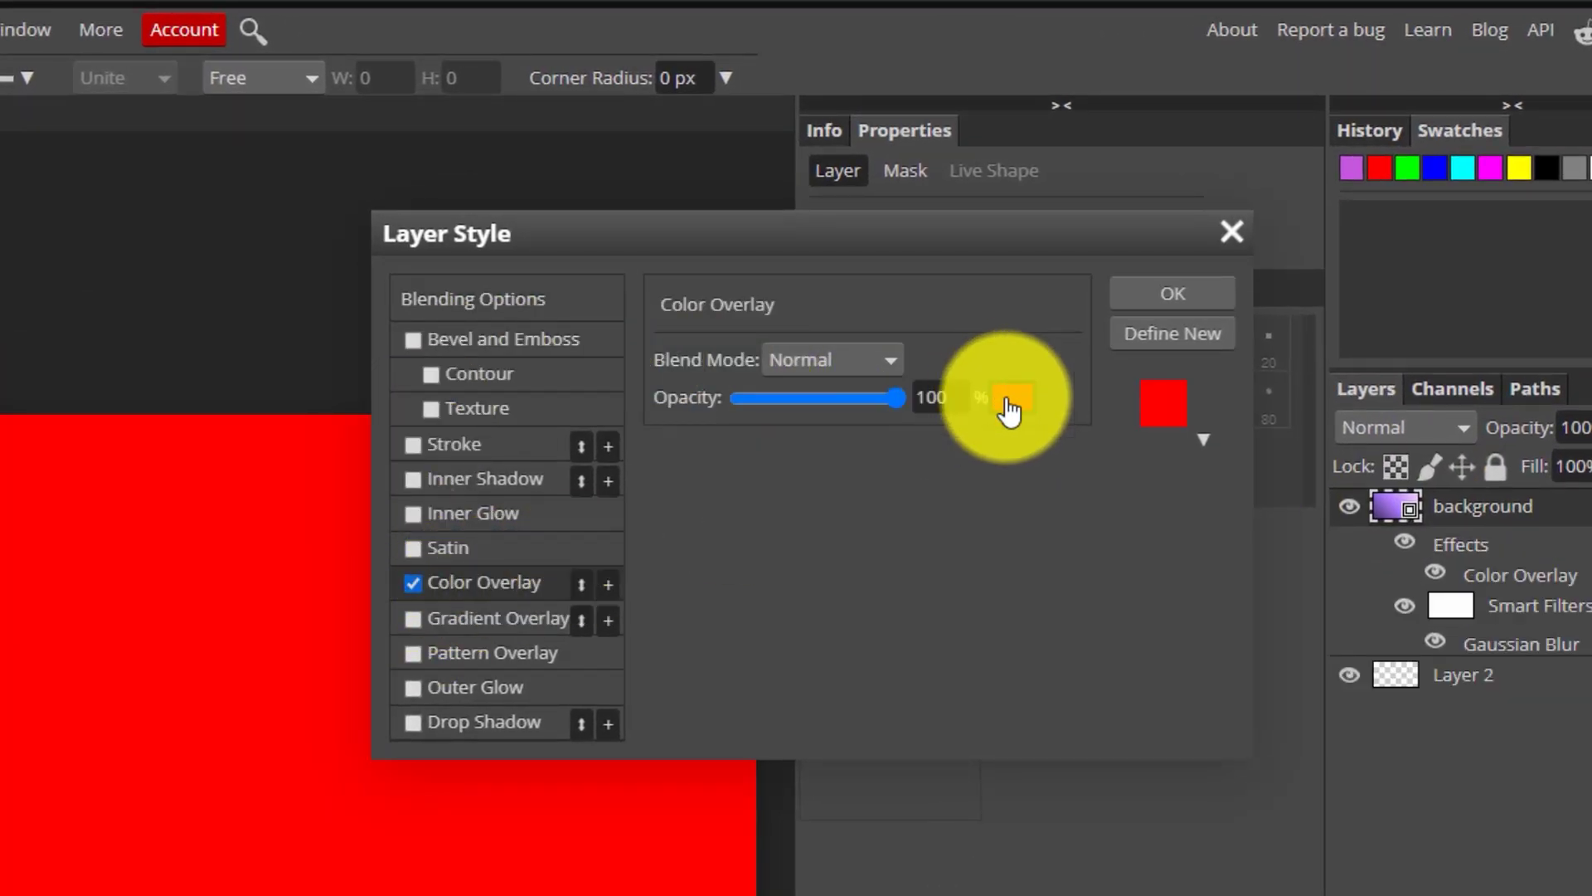
{"action": "left_click", "coordinate": [1008, 399]}
{"action": "left_click_drag", "start_coordinate": [132, 618], "coordinate": [280, 878]}
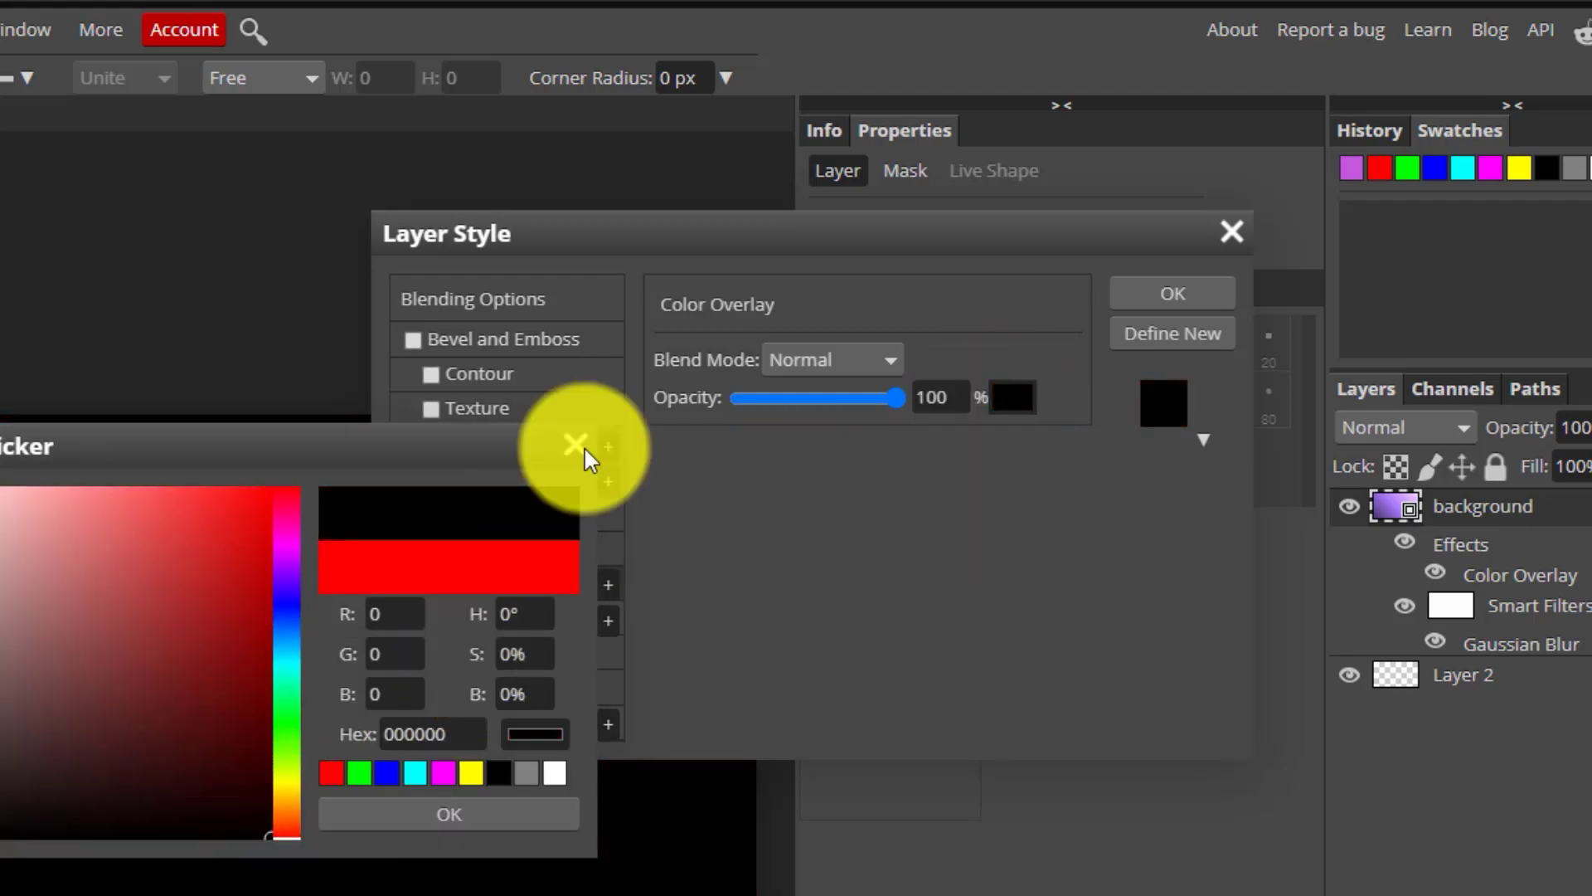
{"action": "left_click", "coordinate": [495, 814]}
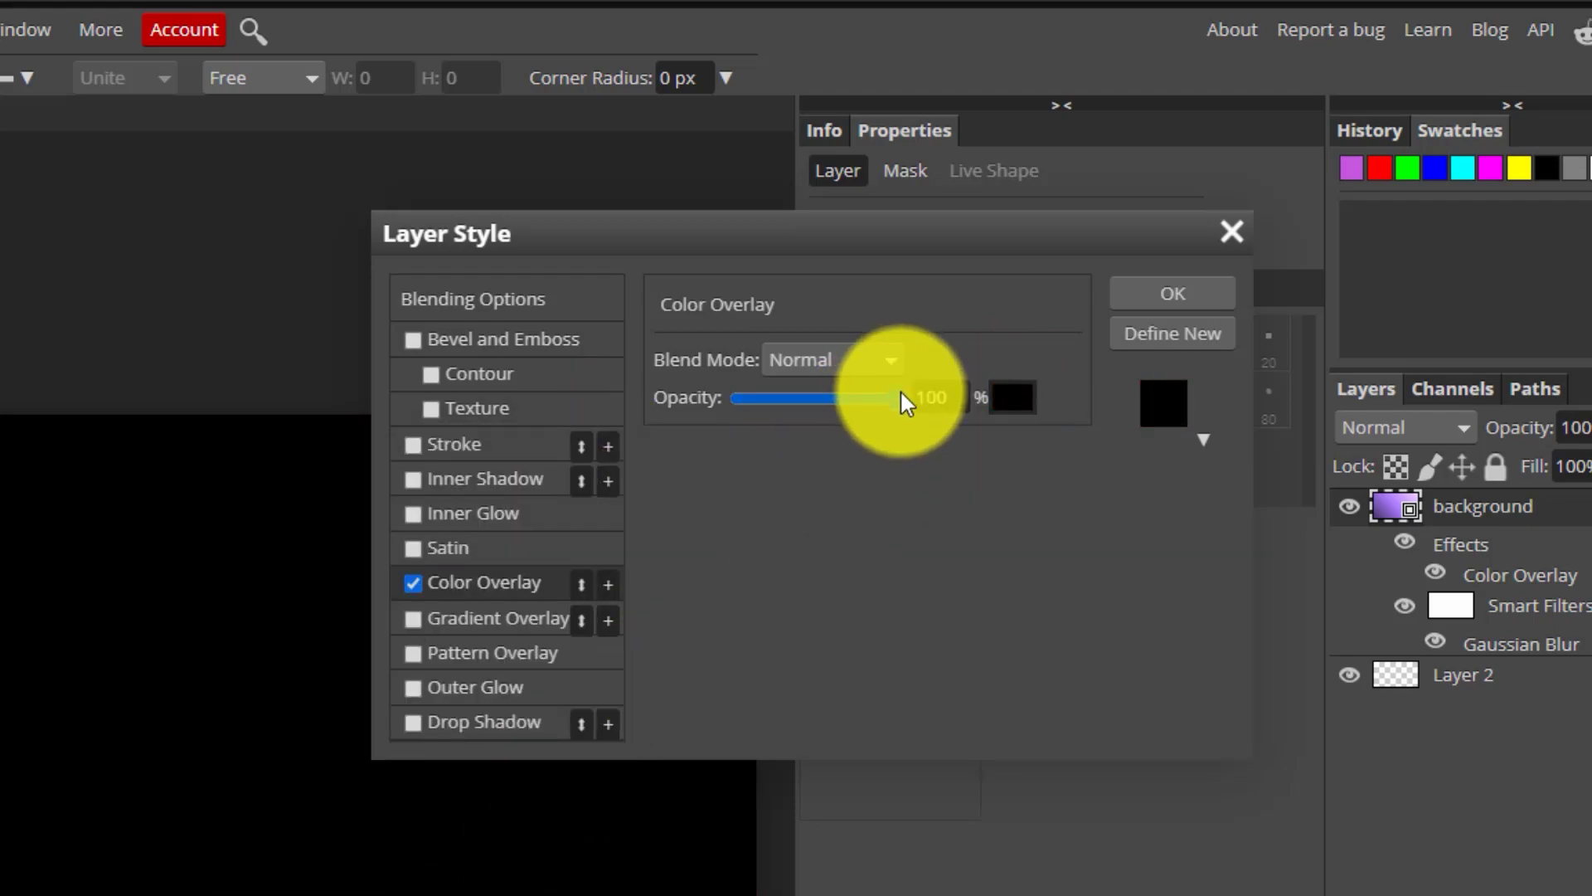
Lower the black Color Overlay's opacity to 20% and apply the layer style.
{"action": "left_click_drag", "start_coordinate": [891, 397], "coordinate": [829, 396]}
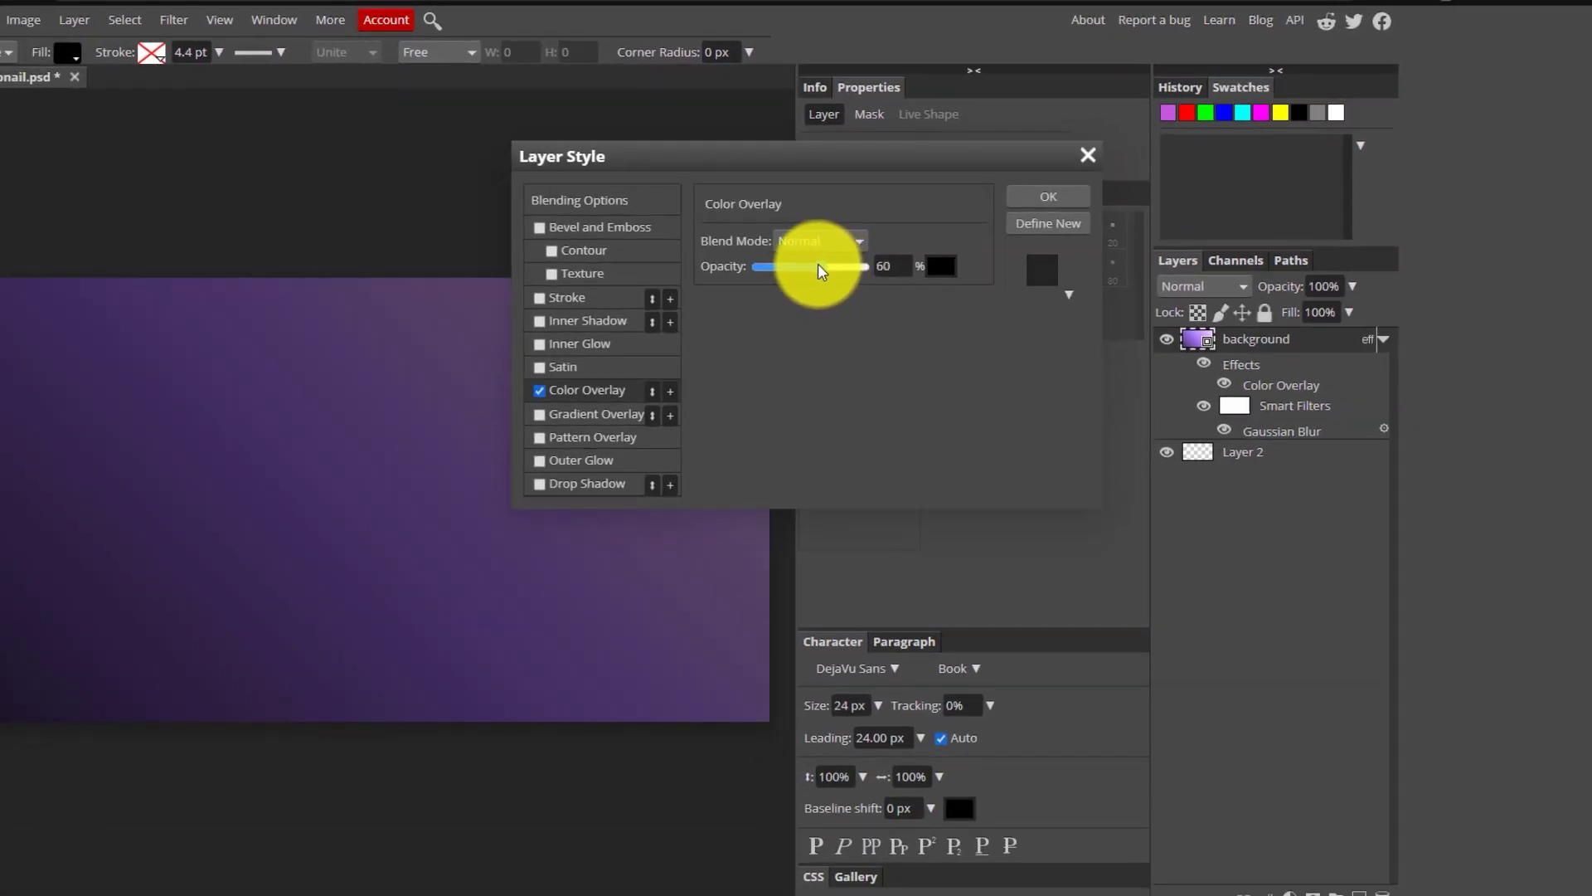
{"action": "left_click_drag", "start_coordinate": [818, 264], "coordinate": [808, 264]}
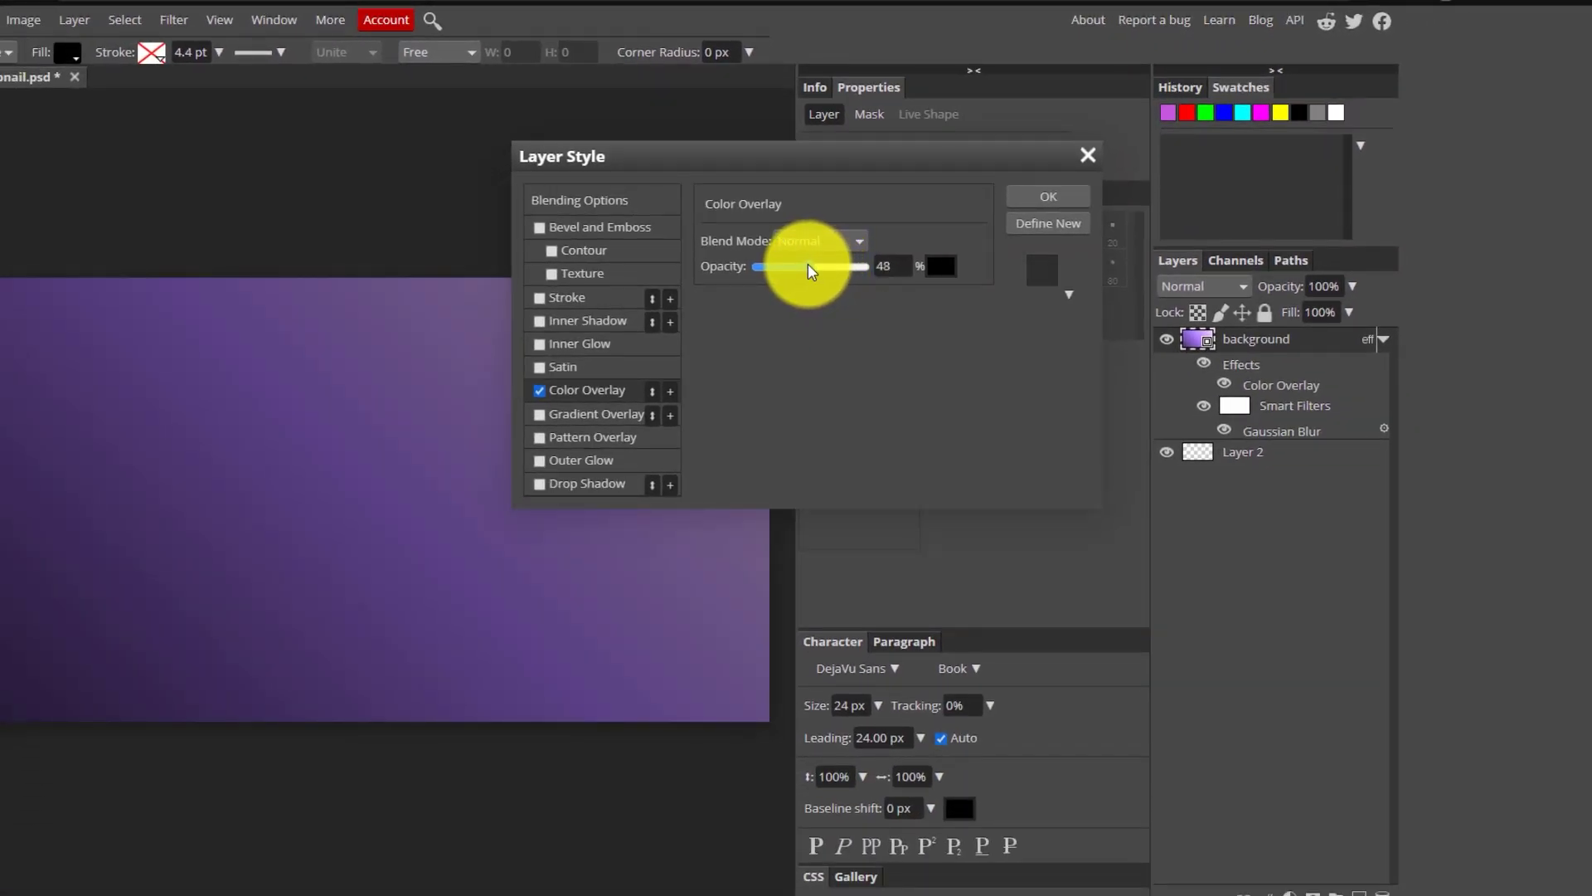
{"action": "left_click_drag", "start_coordinate": [808, 263], "coordinate": [779, 265]}
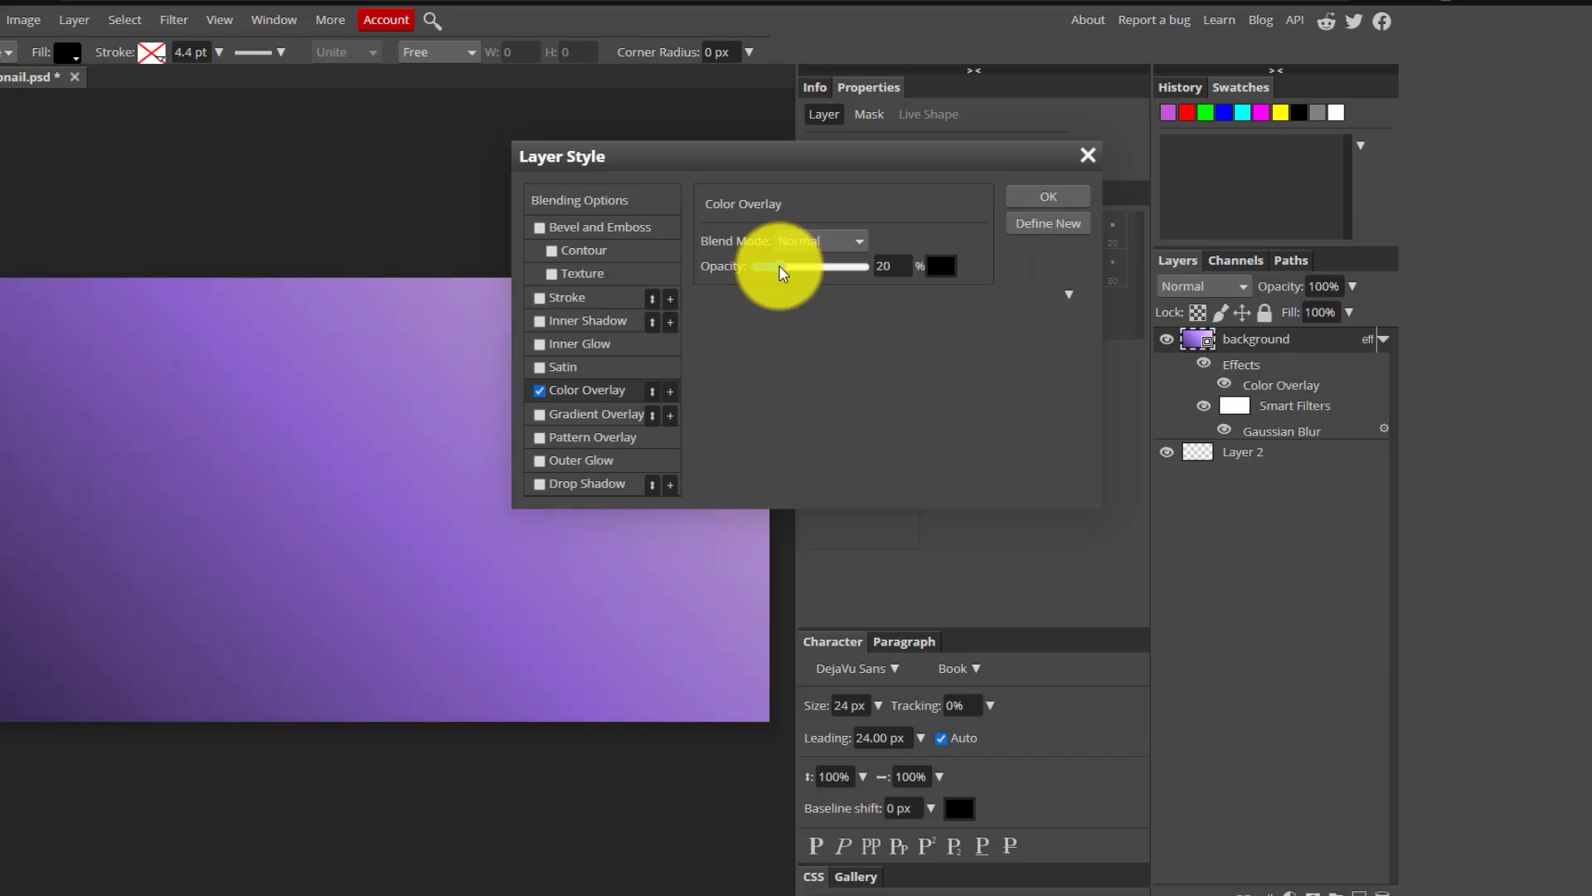
{"action": "left_click", "coordinate": [1063, 198]}
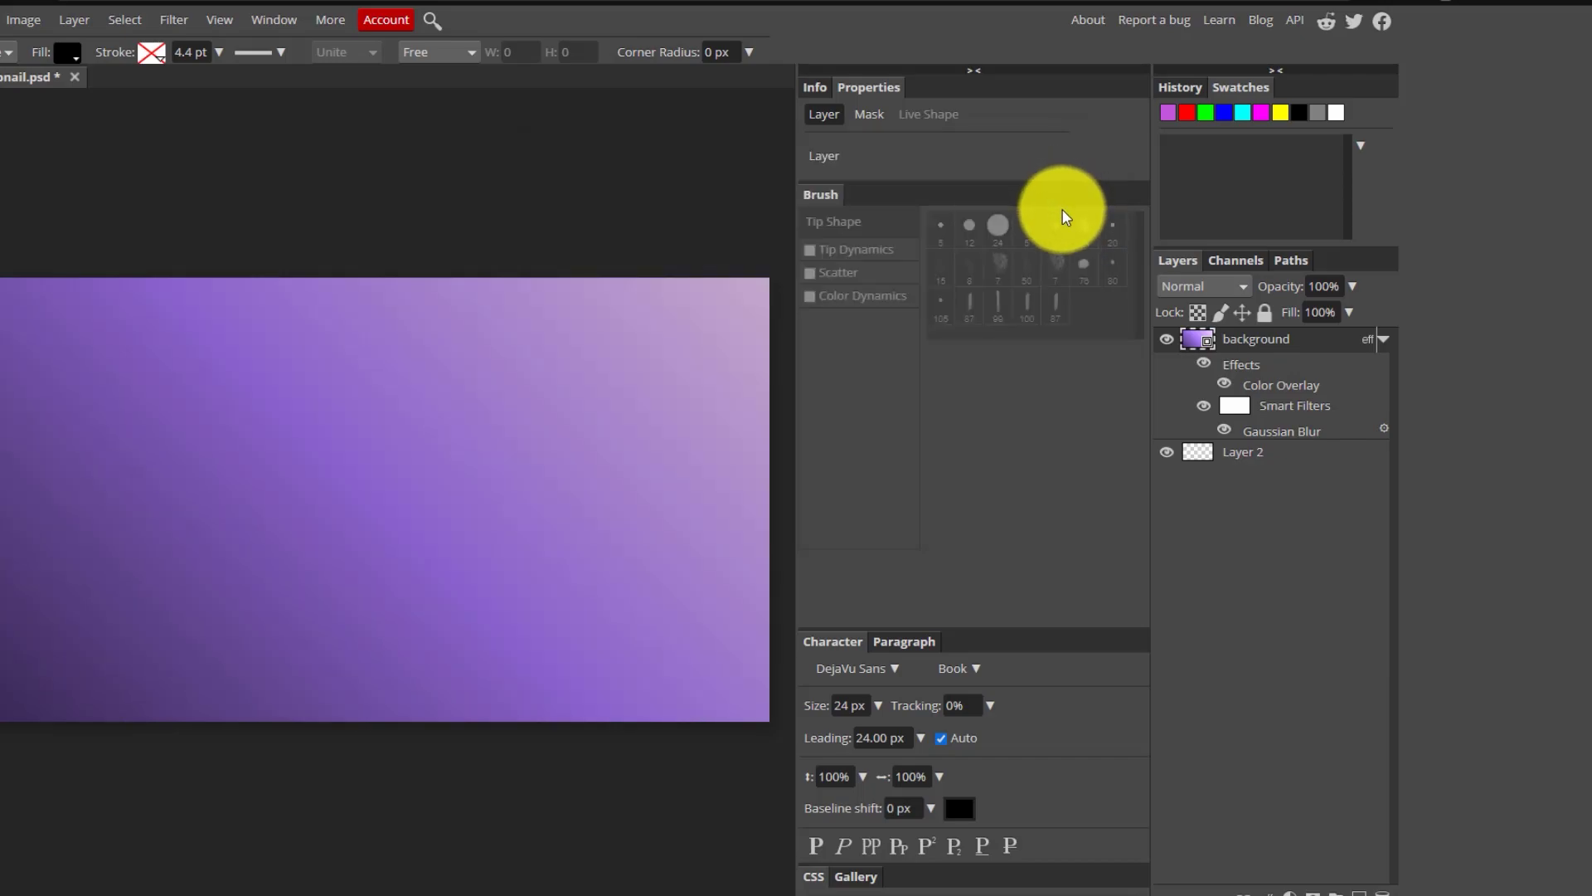
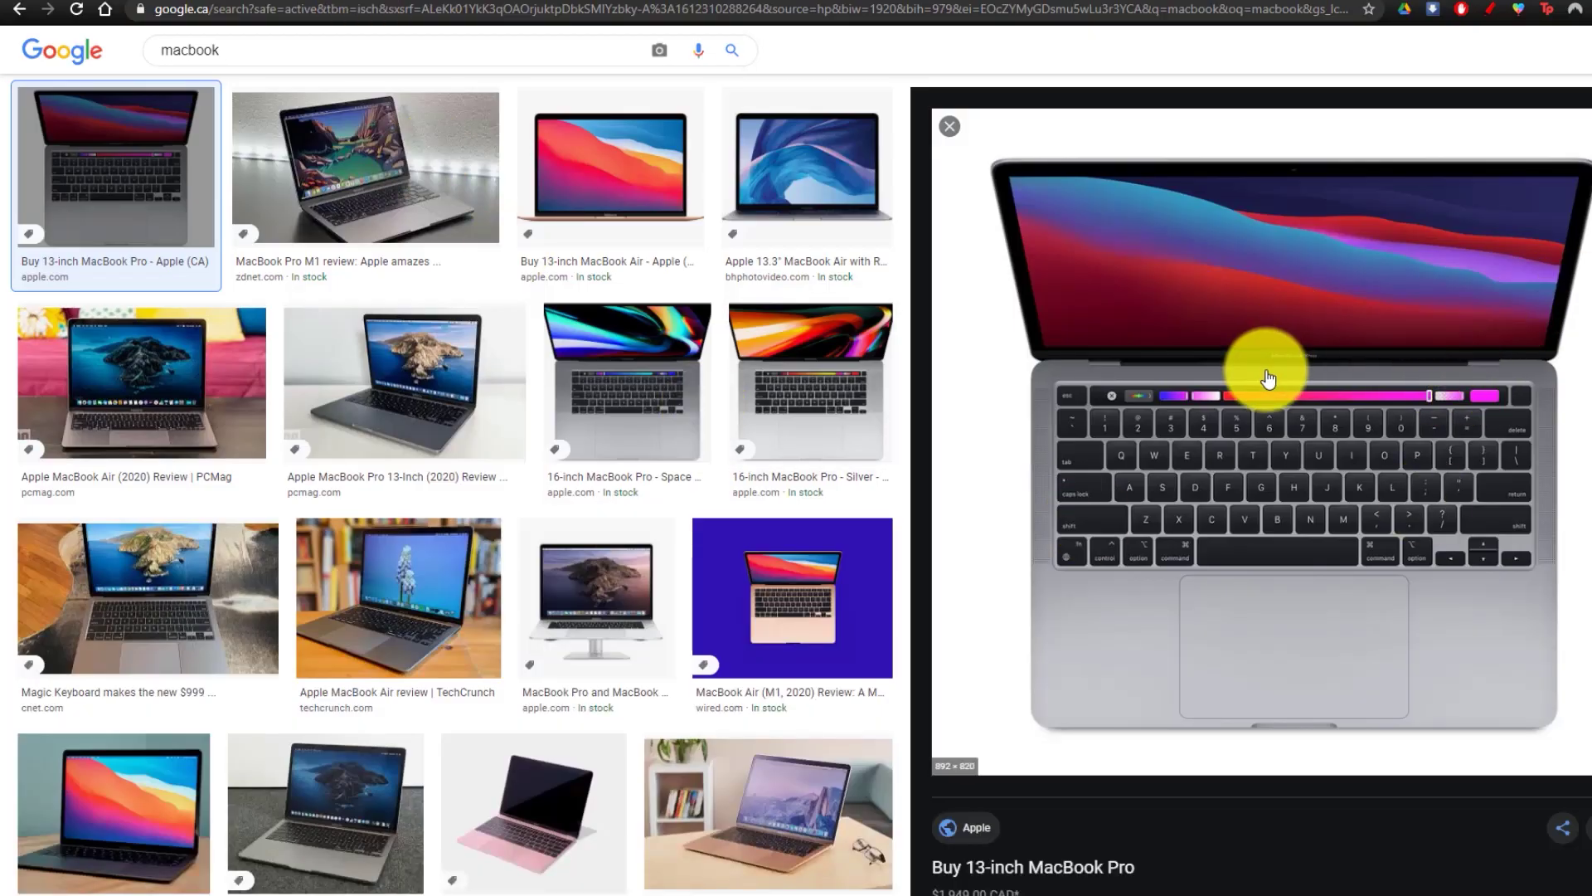
Copy the 13-inch MacBook Pro picture from Google Images, try pasting it into the Photopea document, and undo the paste.
{"action": "right_click", "coordinate": [1120, 267]}
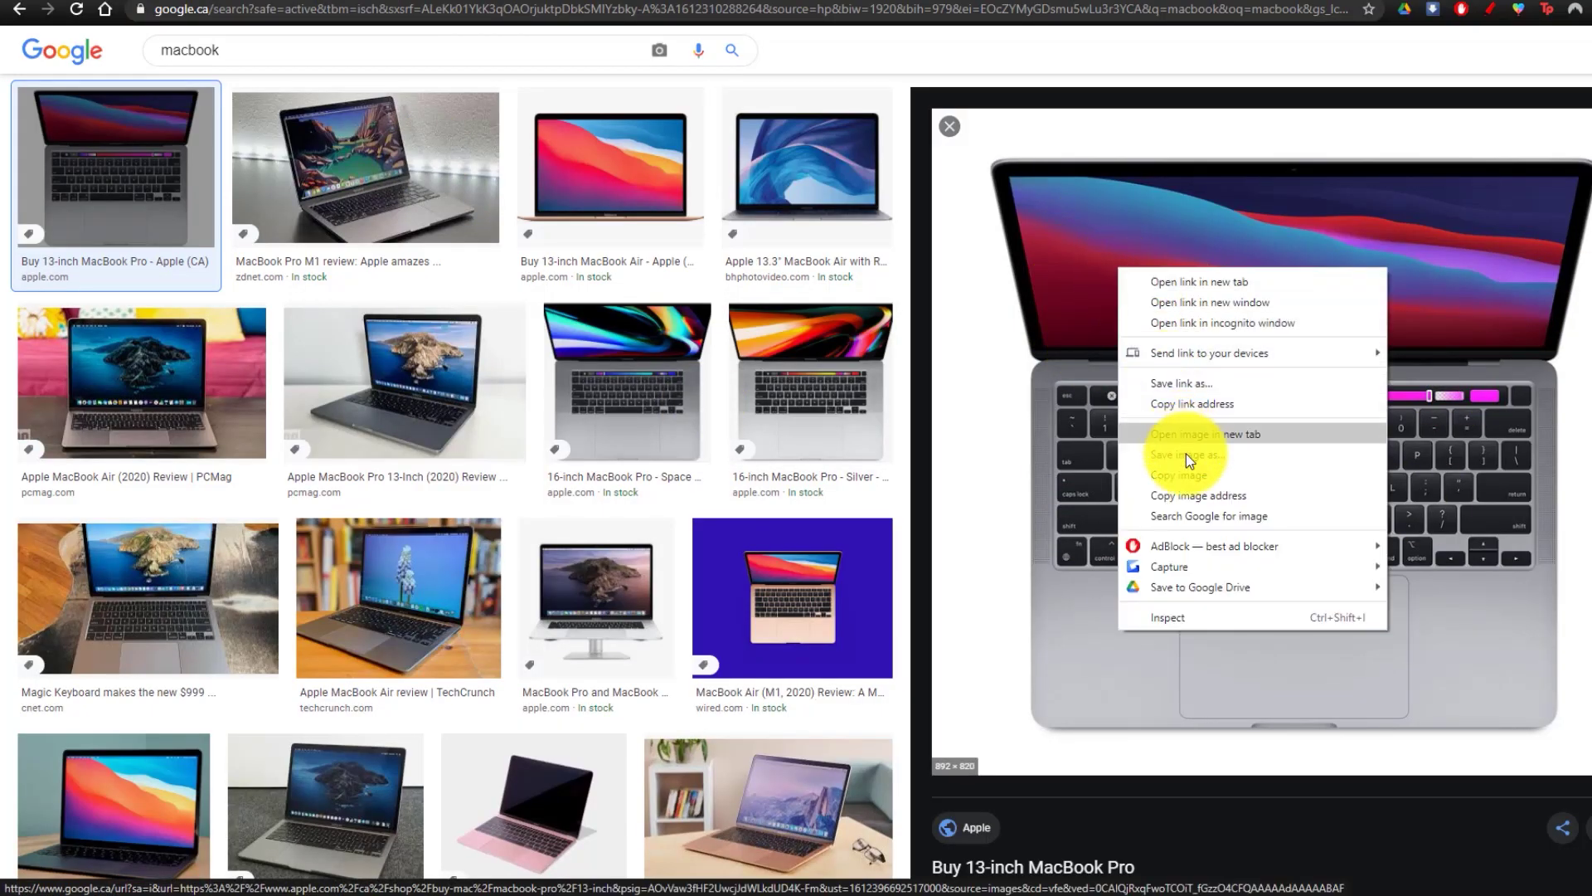
{"action": "left_click", "coordinate": [1189, 475]}
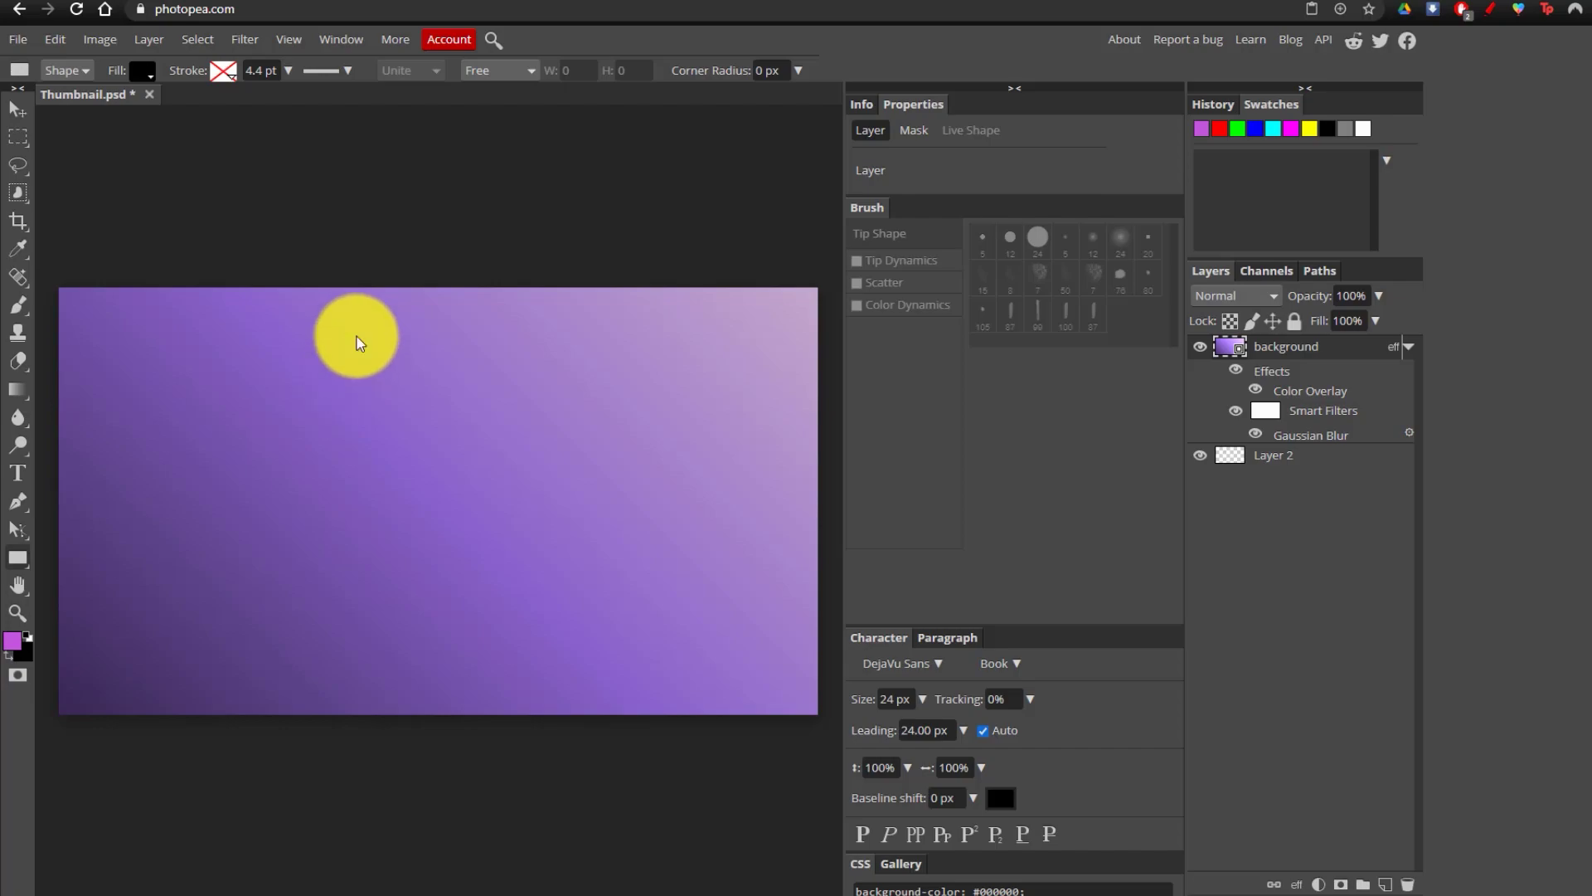
{"action": "key", "text": "ctrl+v"}
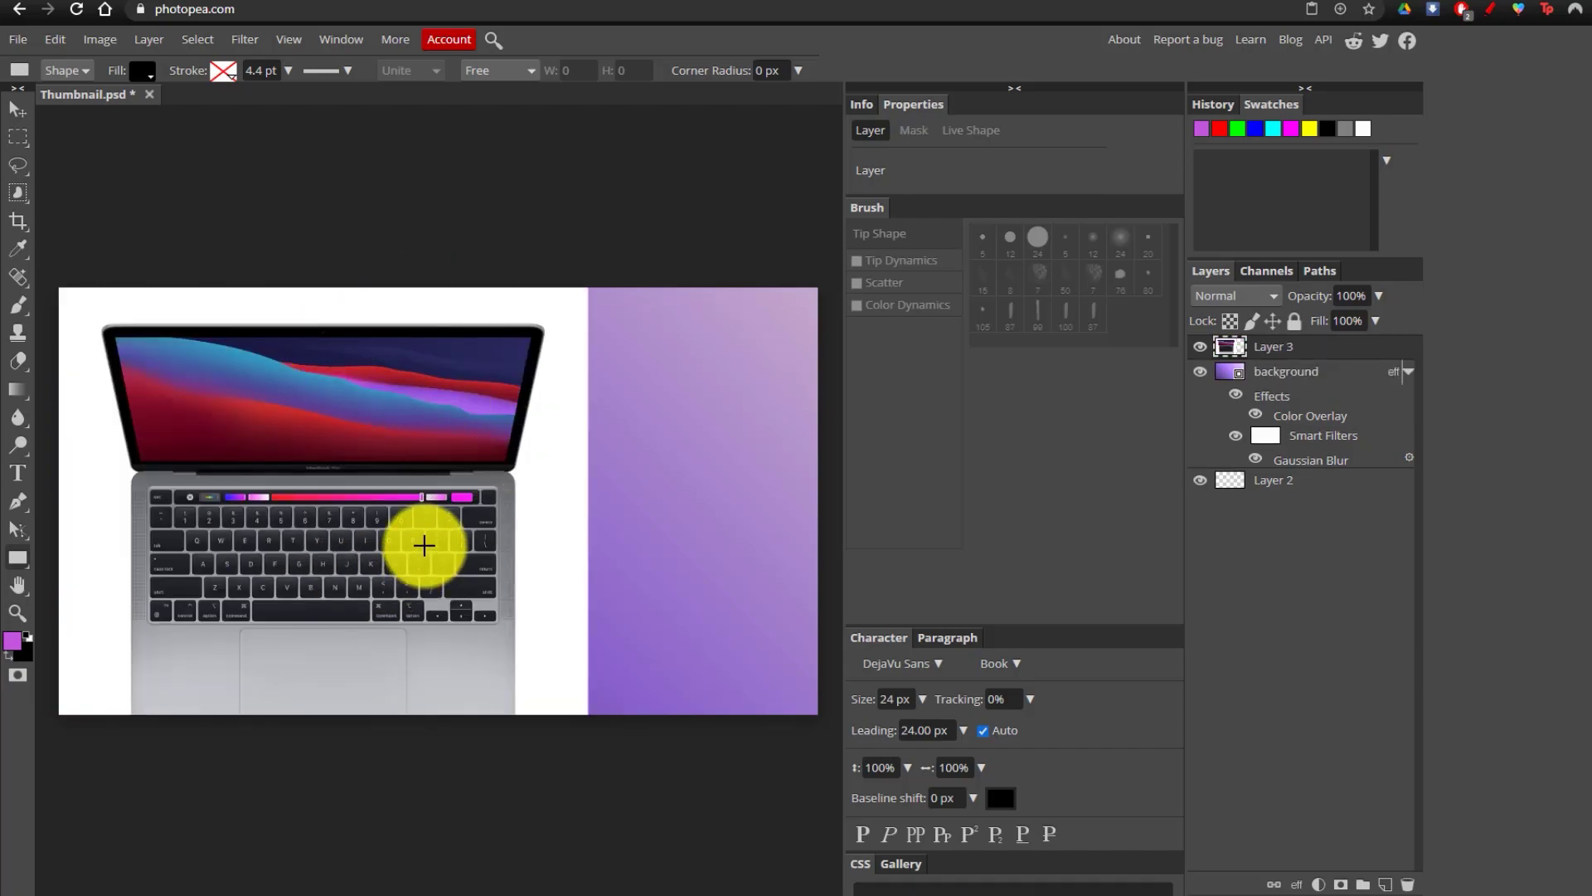
{"action": "key", "text": "ctrl+z"}
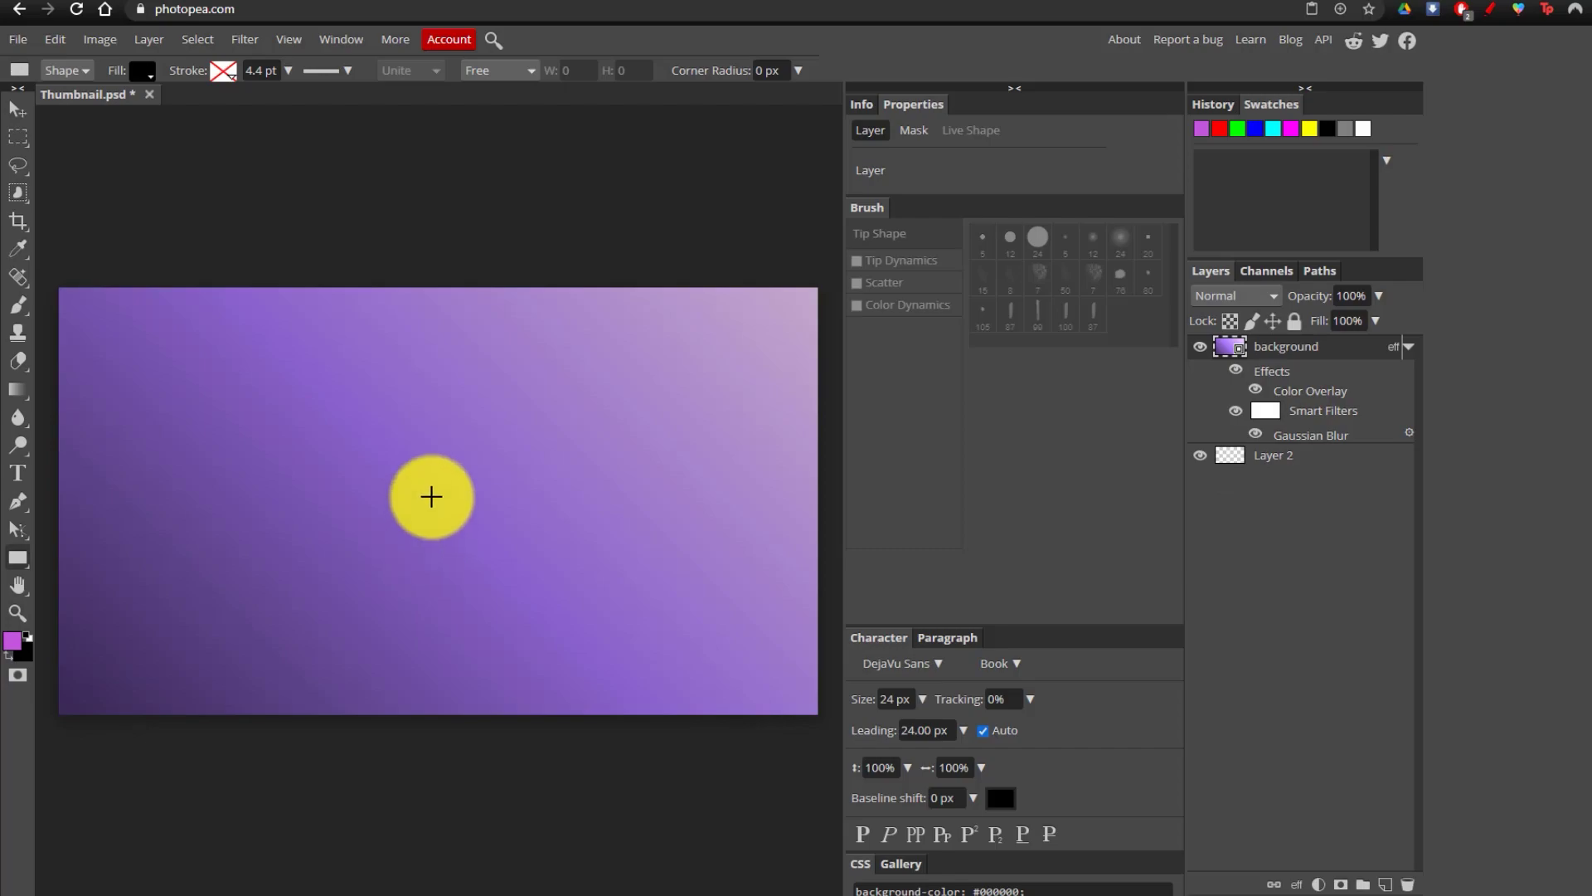
Place the laptop image file from the PhotoPea downloads folder into the document as a new layer.
{"action": "left_click", "coordinate": [15, 42]}
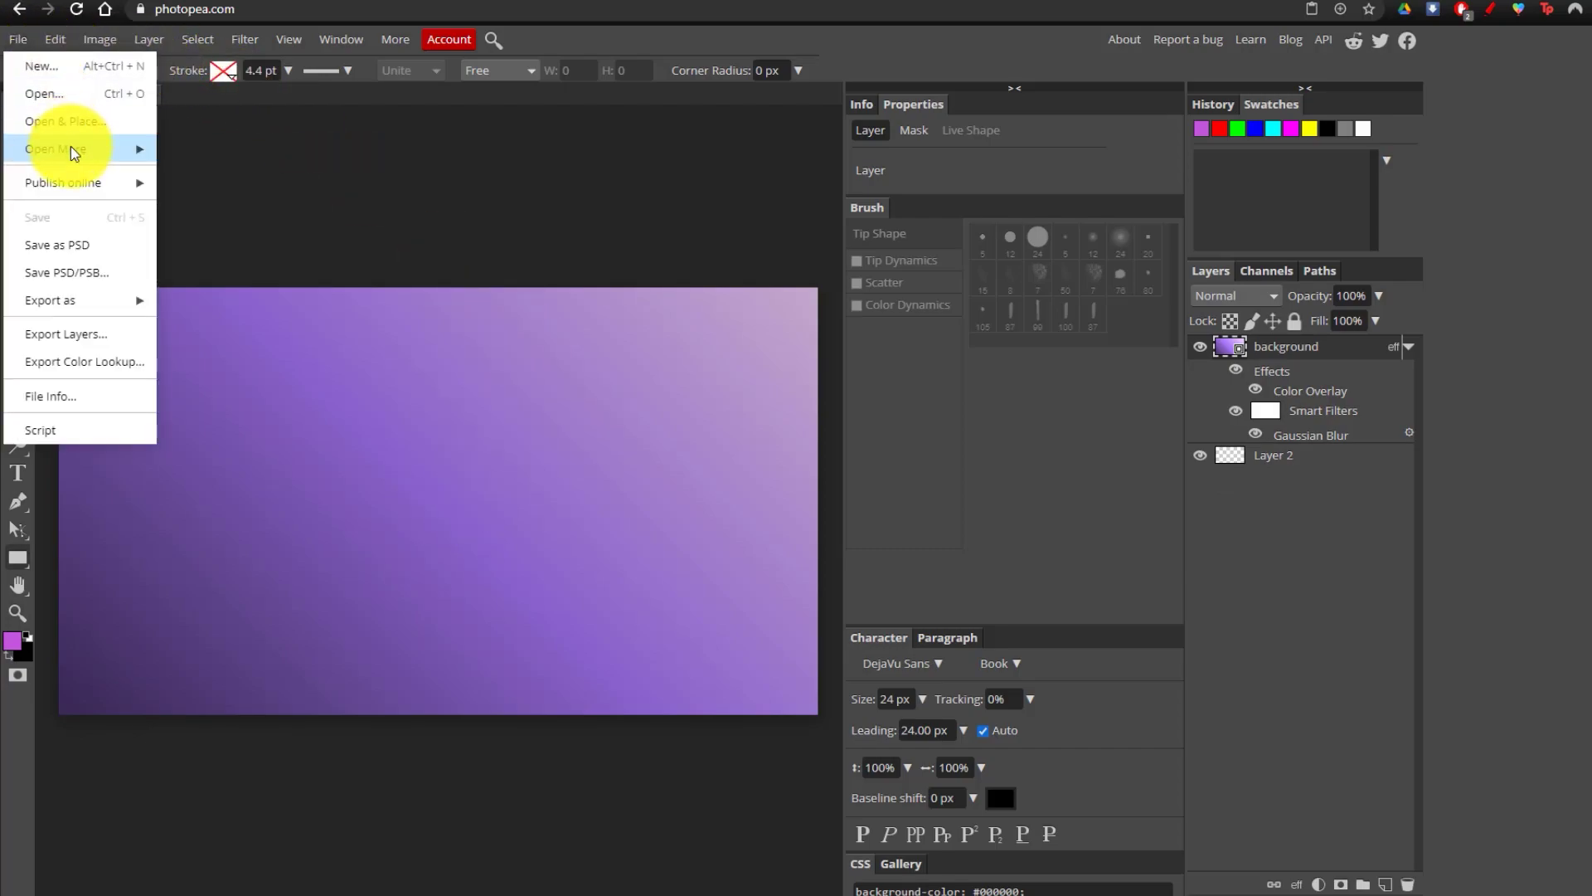
{"action": "mouse_move", "coordinate": [78, 153]}
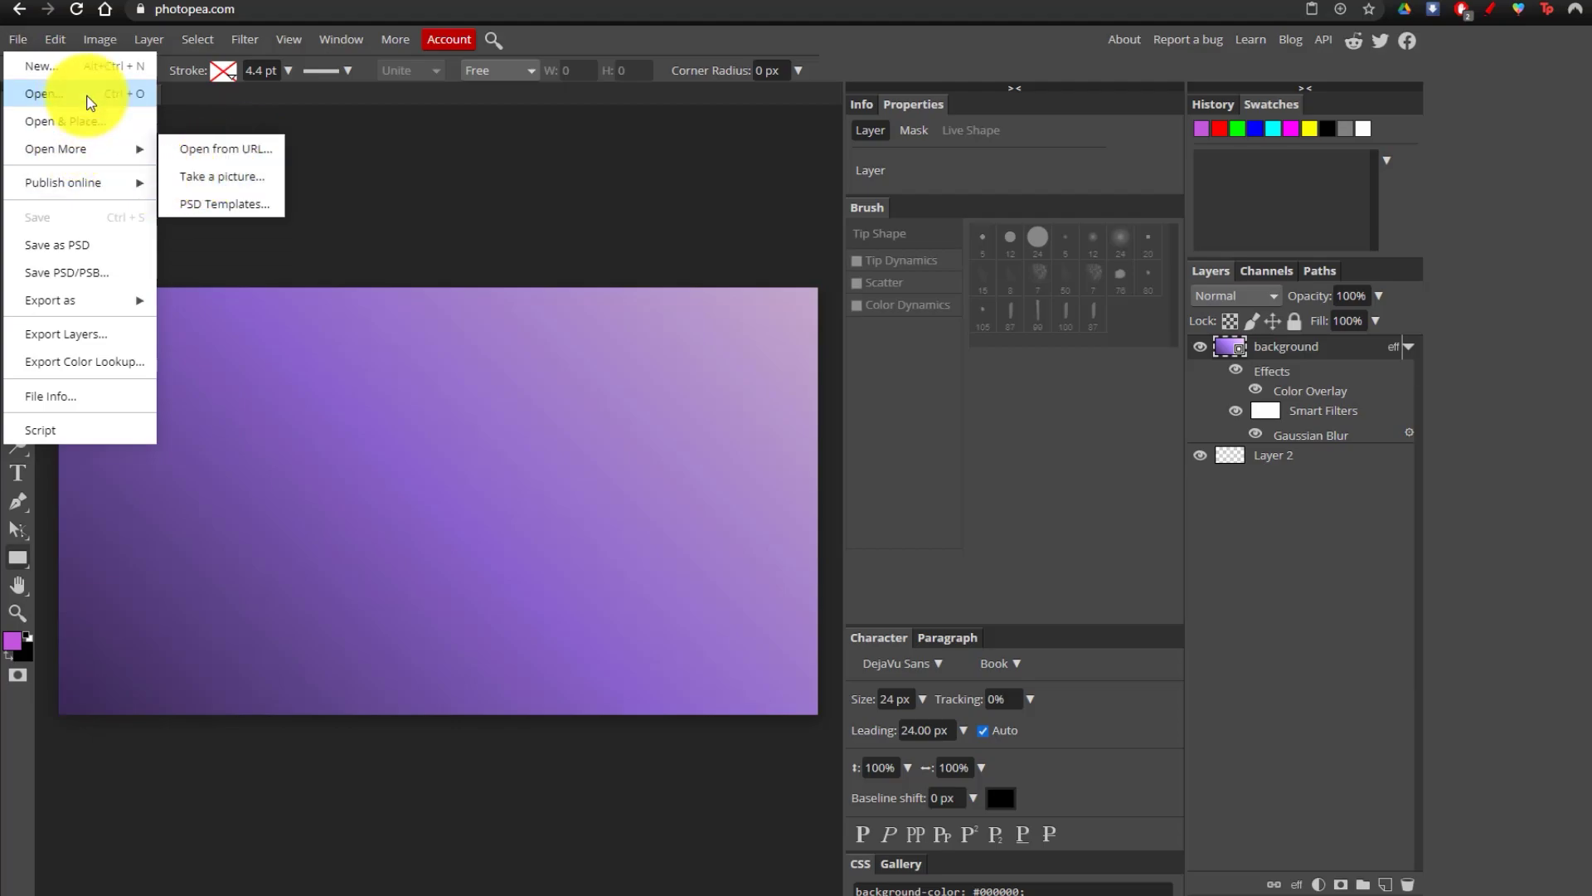
{"action": "left_click", "coordinate": [86, 129]}
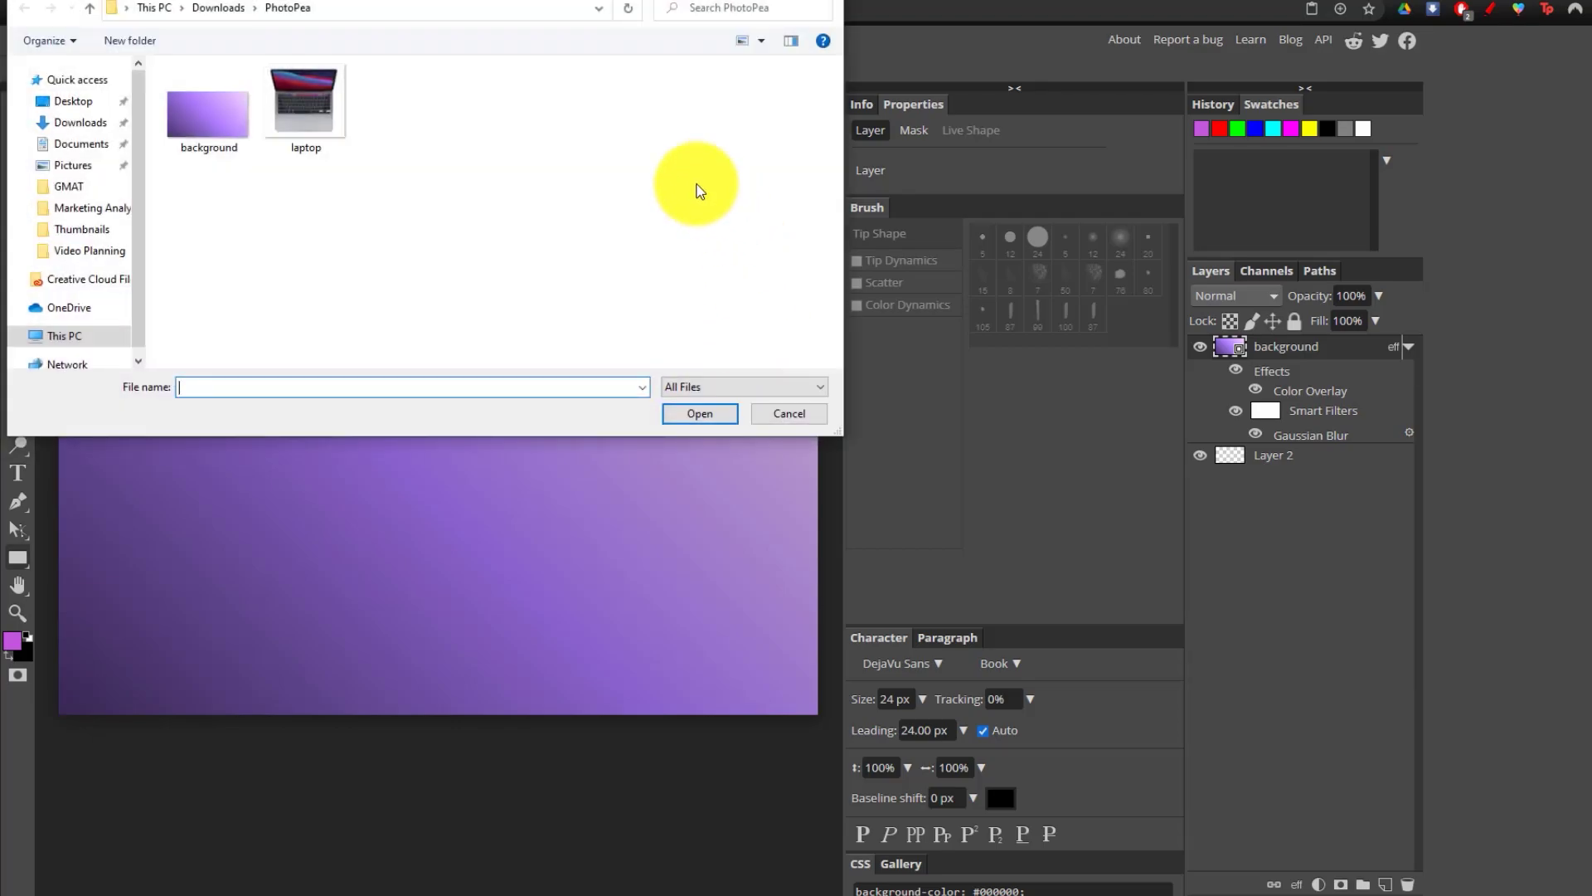
{"action": "double_click", "coordinate": [330, 137]}
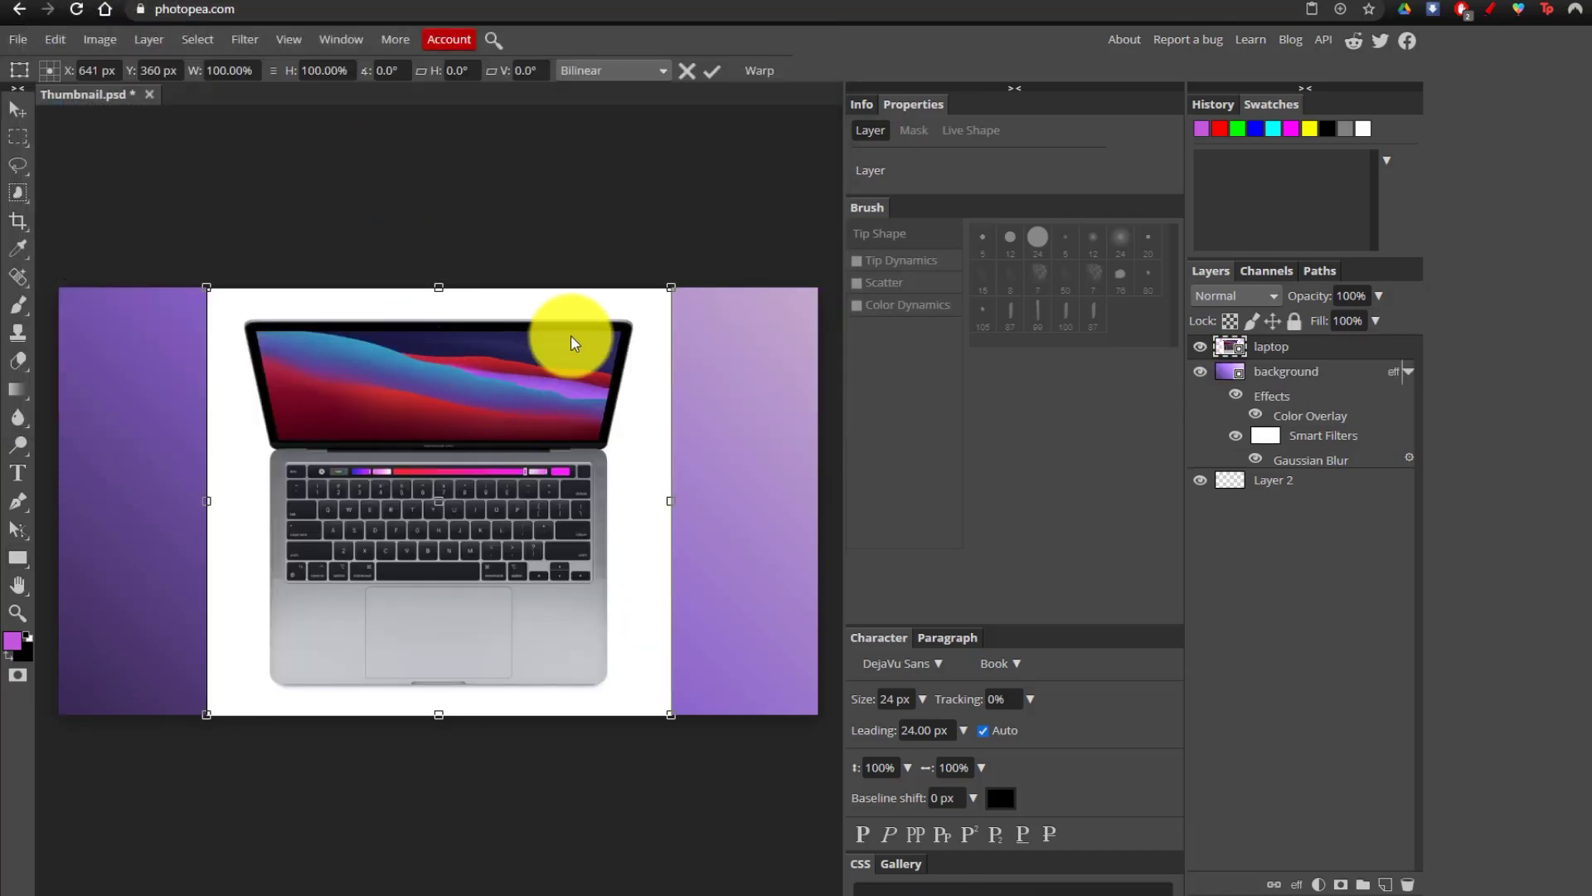
Scale the placed laptop image to about 79%, move it to the canvas's right half, vertically centred, and apply the transform.
{"action": "left_click_drag", "start_coordinate": [674, 282], "coordinate": [572, 368]}
{"action": "left_click_drag", "start_coordinate": [475, 588], "coordinate": [731, 549]}
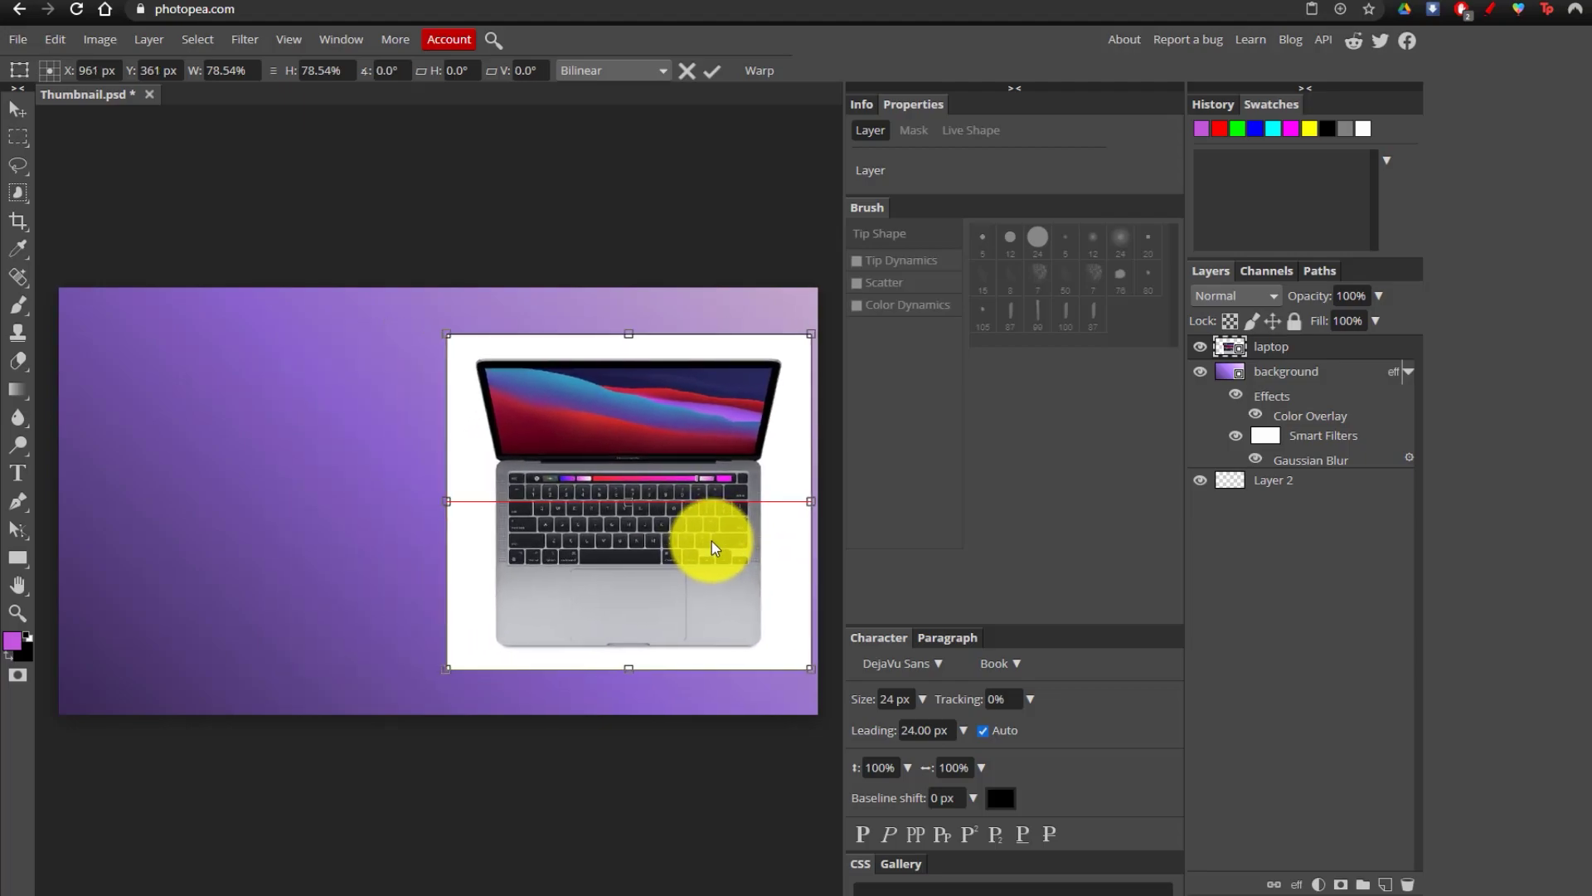
{"action": "left_click", "coordinate": [711, 71]}
{"action": "key", "text": "u"}
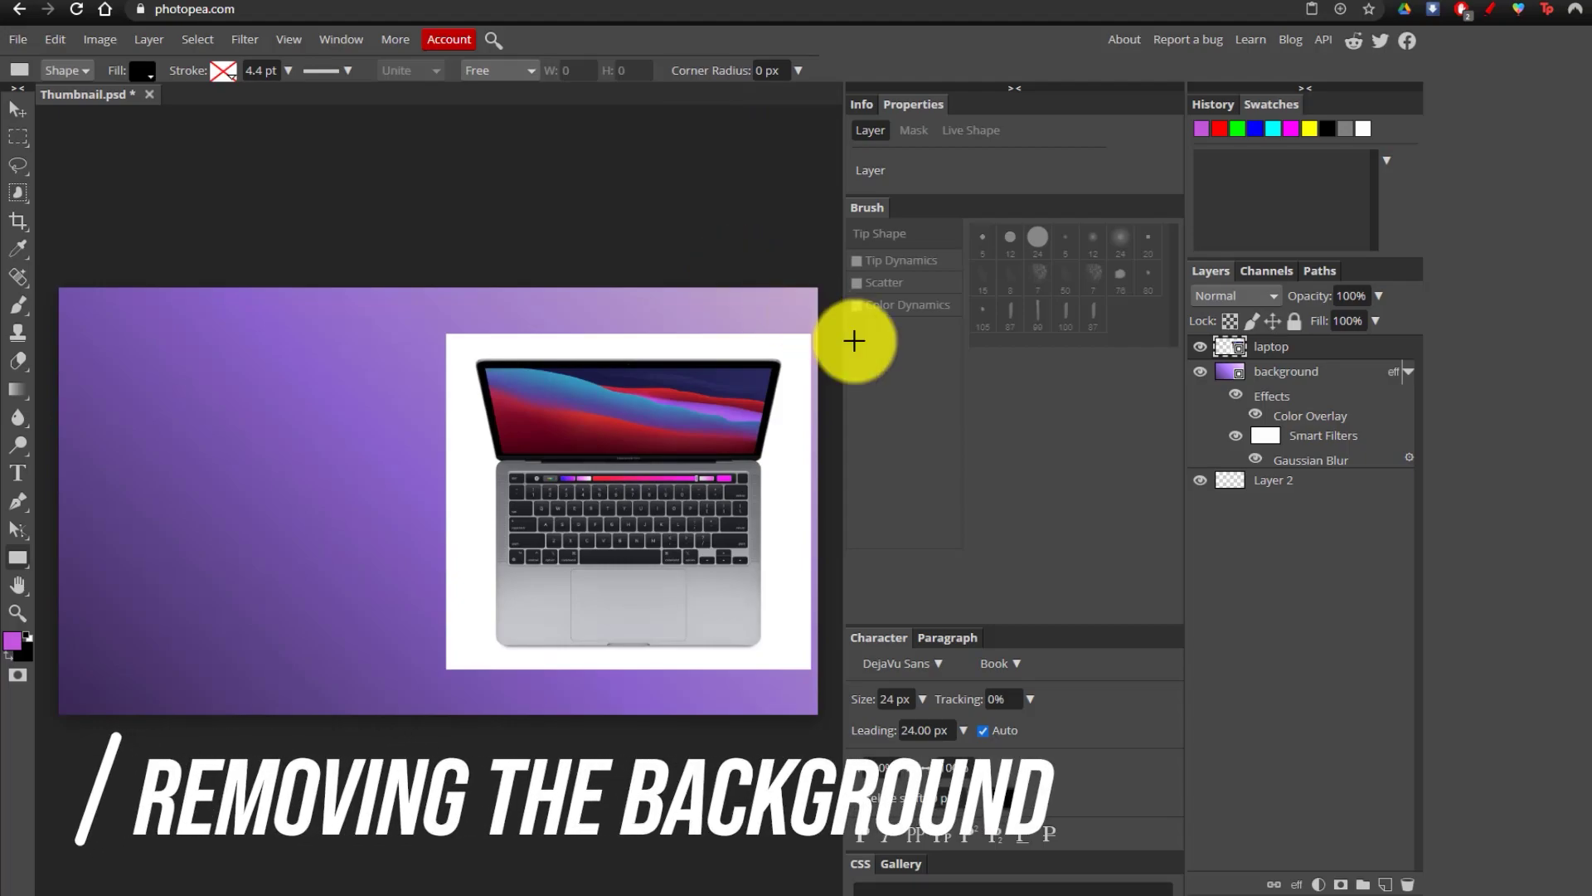
Convert the laptop layer to a smart object and rasterize it.
{"action": "right_click", "coordinate": [1293, 354]}
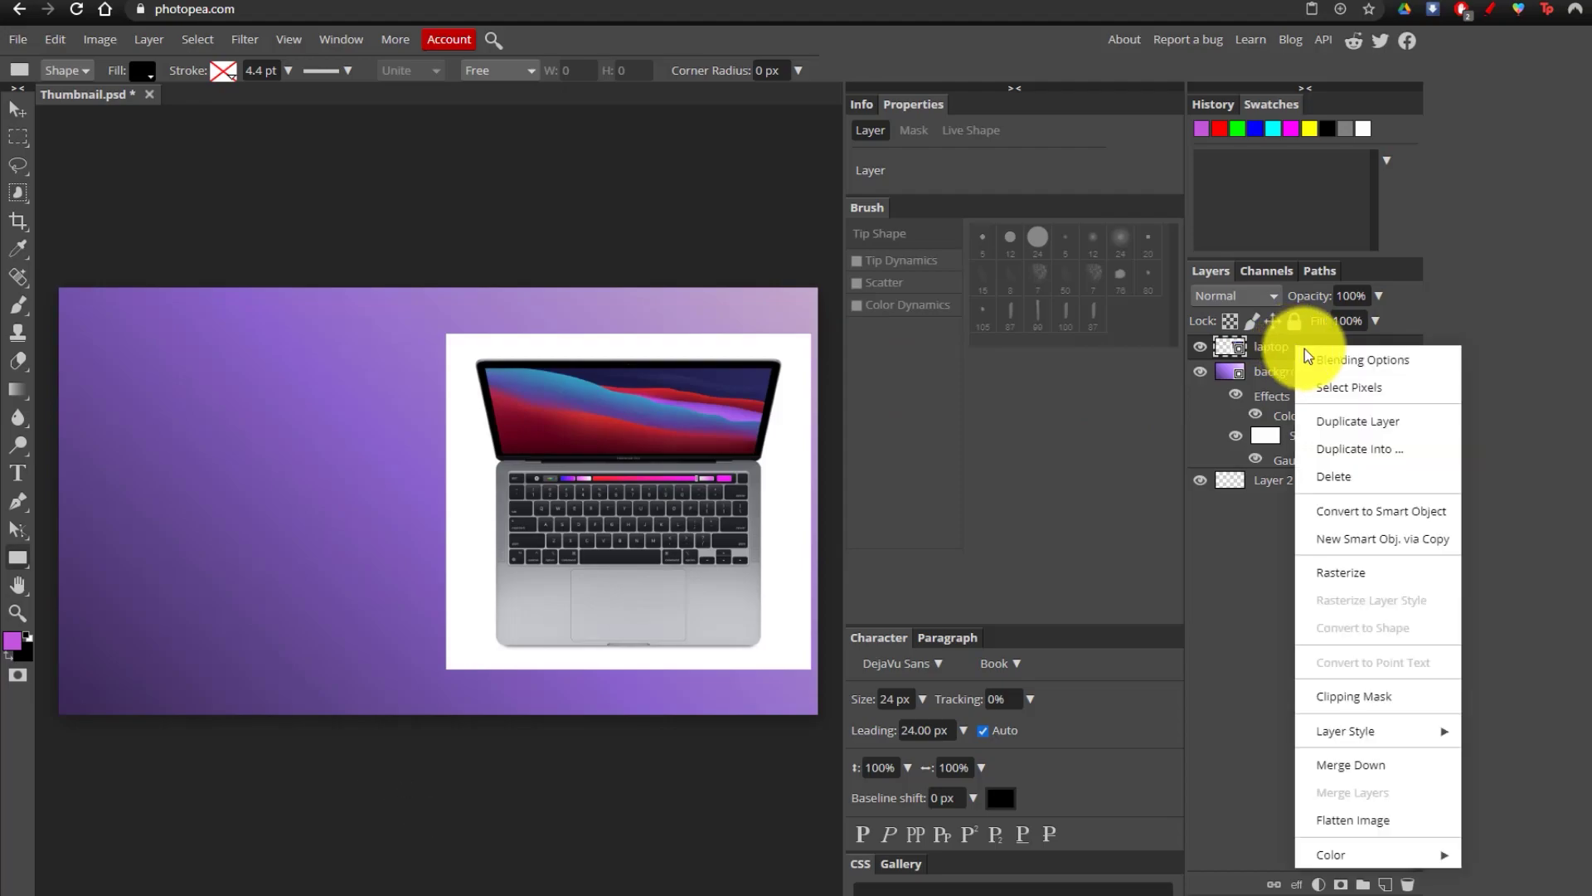
{"action": "left_click", "coordinate": [1360, 518]}
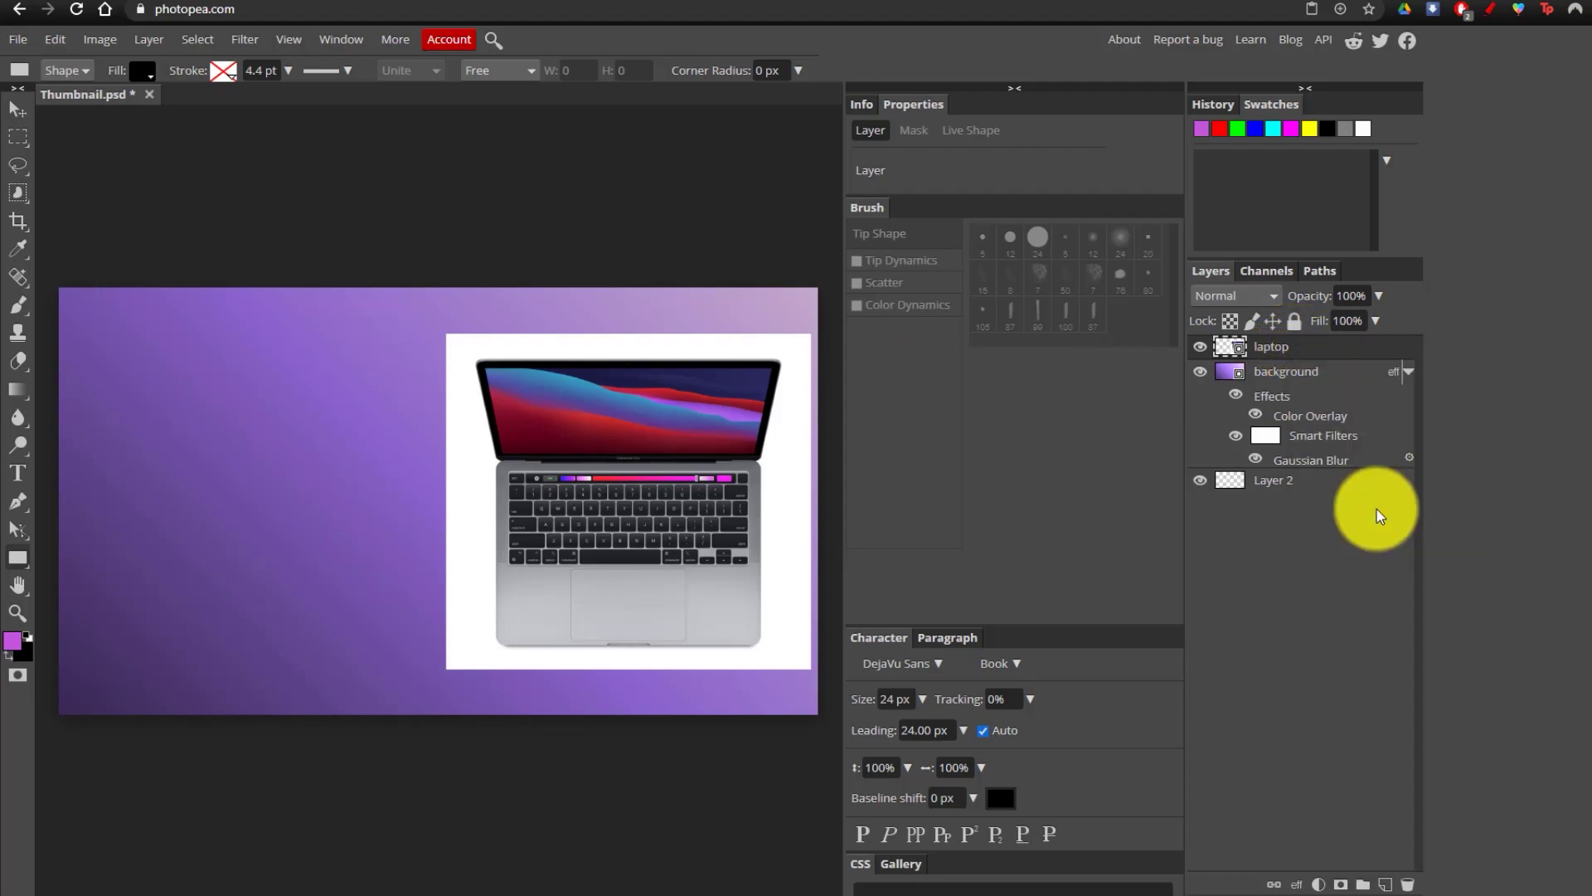
{"action": "right_click", "coordinate": [1326, 350]}
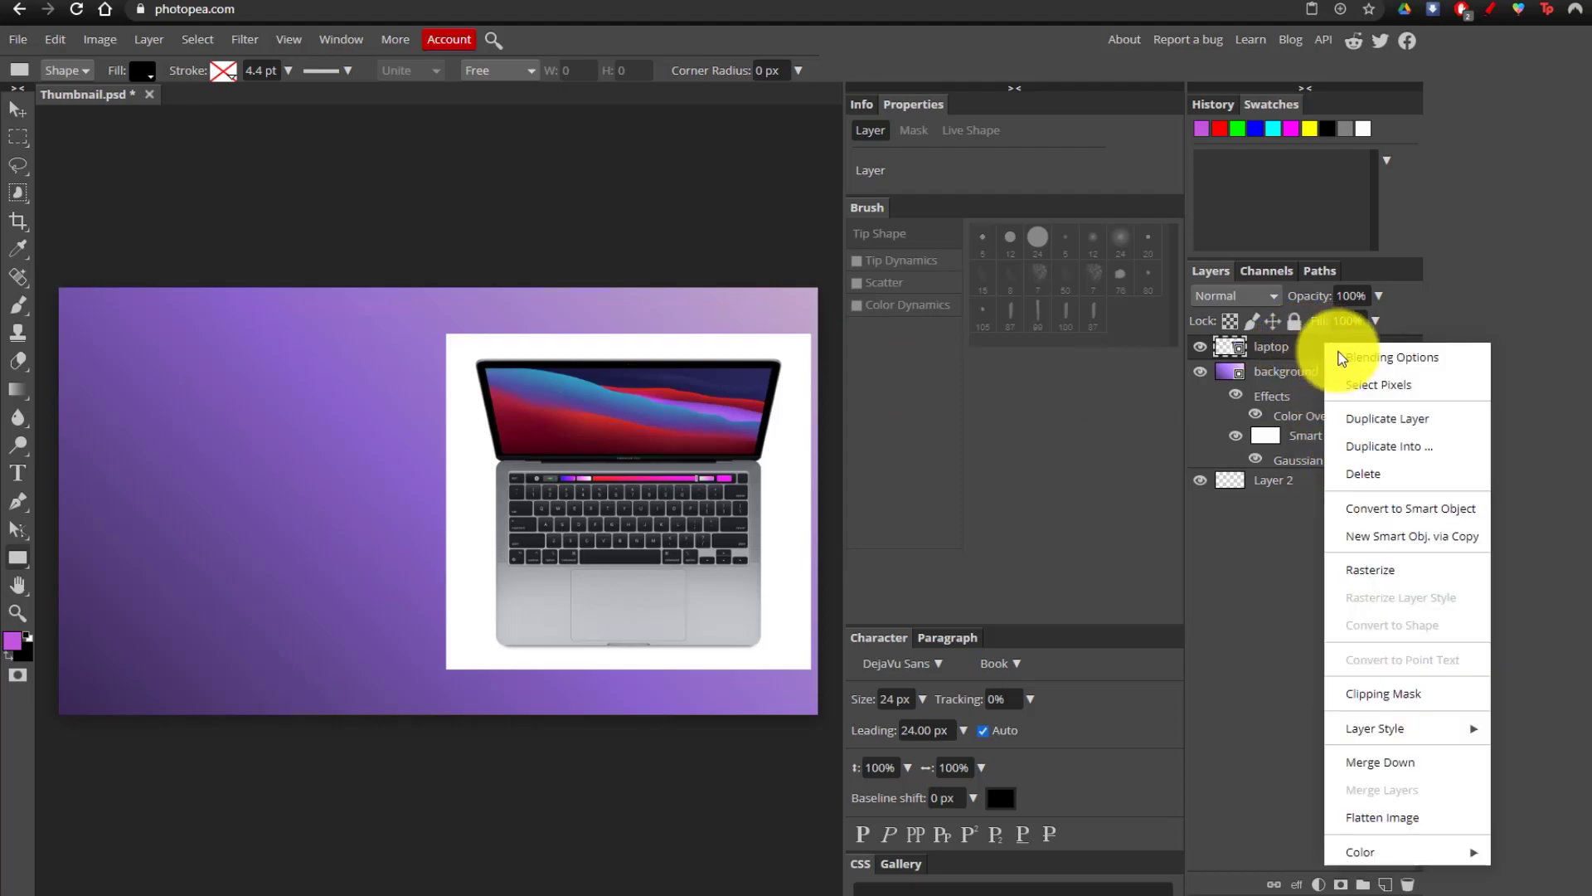
{"action": "left_click", "coordinate": [1373, 573]}
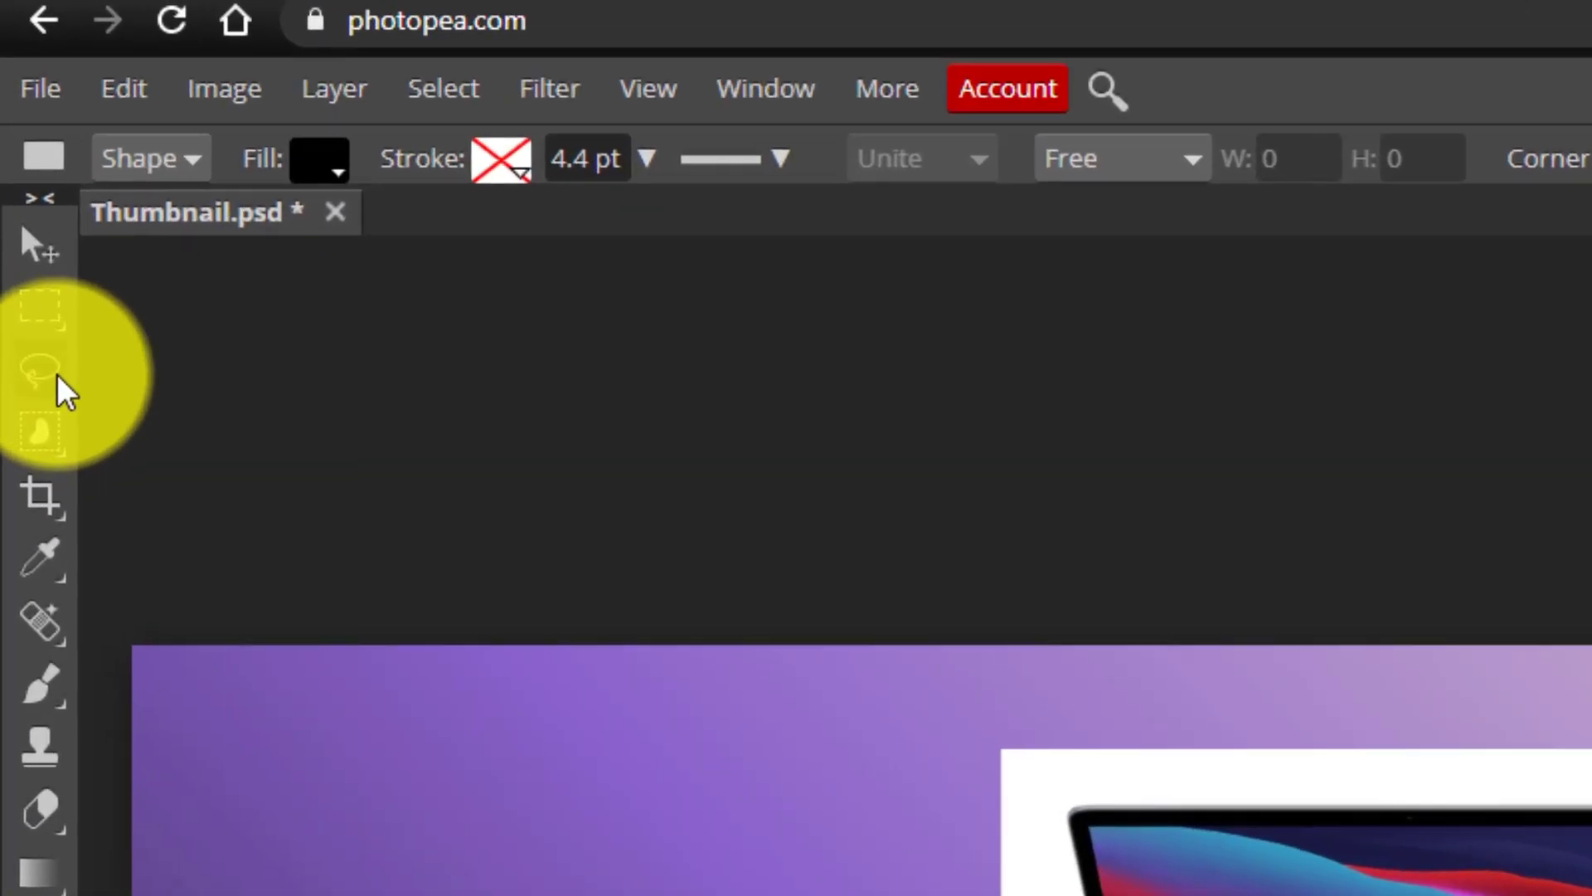
Select the white area around the laptop with the Magic Wand, delete it, and clear the selection.
{"action": "right_click", "coordinate": [19, 165]}
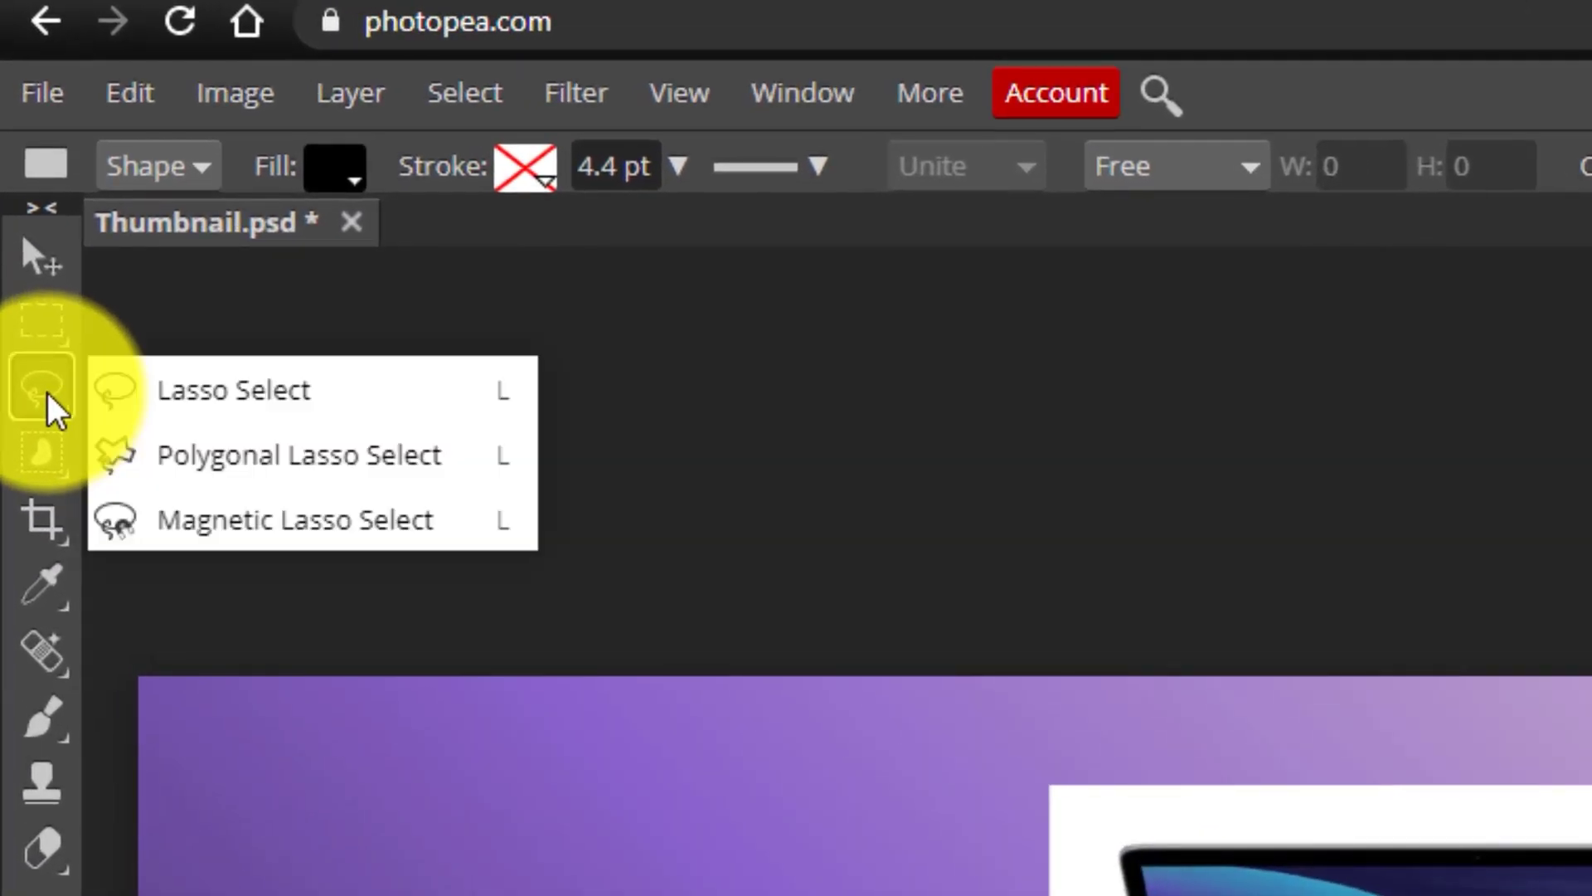
{"action": "right_click", "coordinate": [26, 462]}
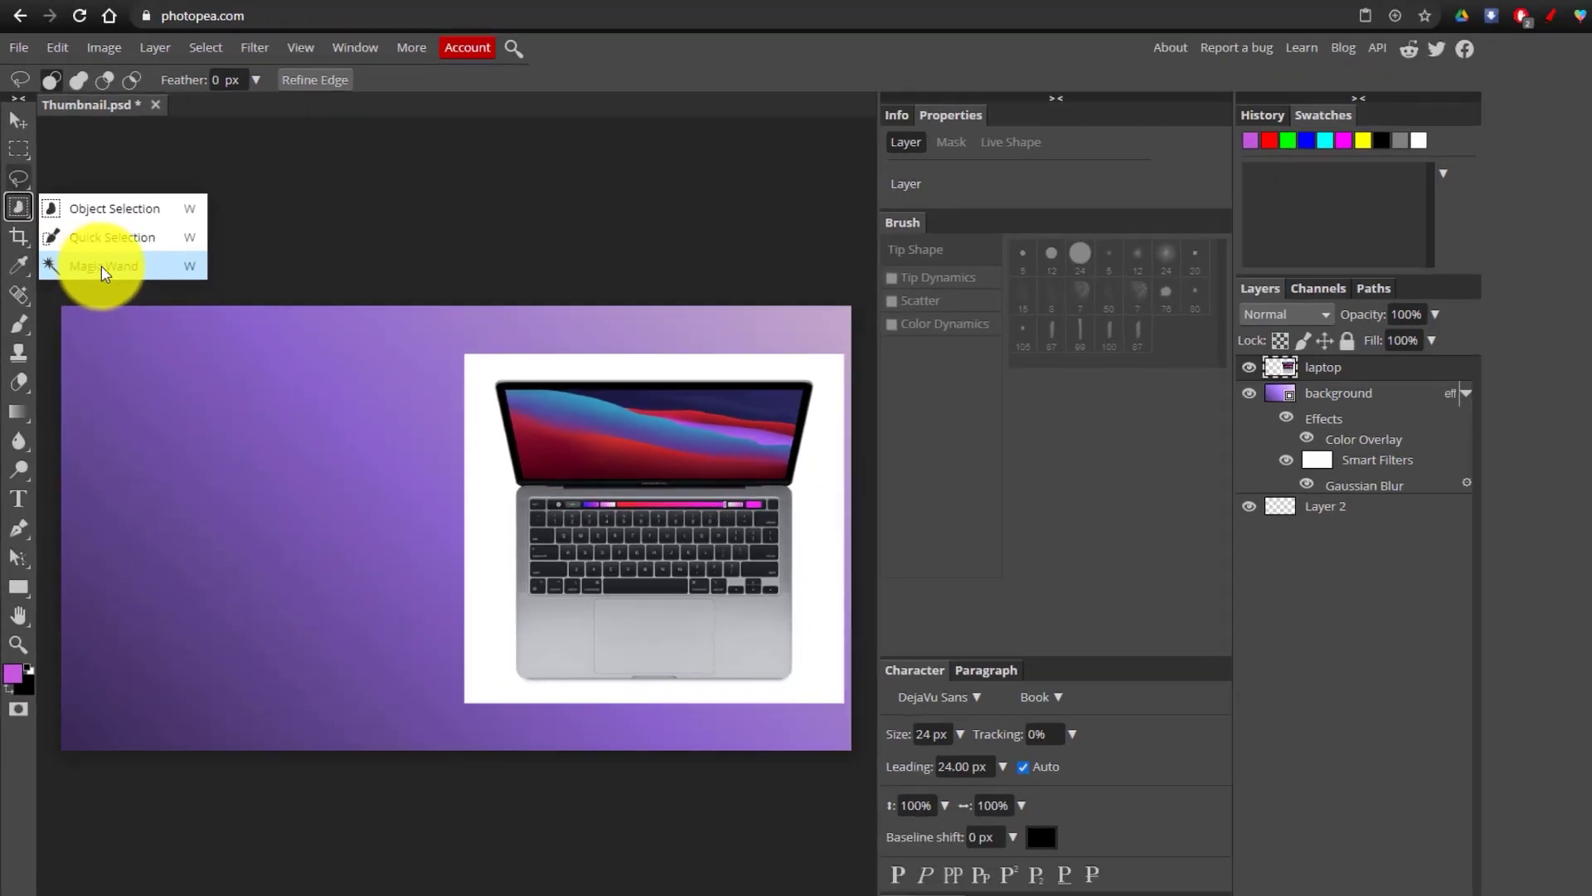
{"action": "left_click", "coordinate": [103, 273]}
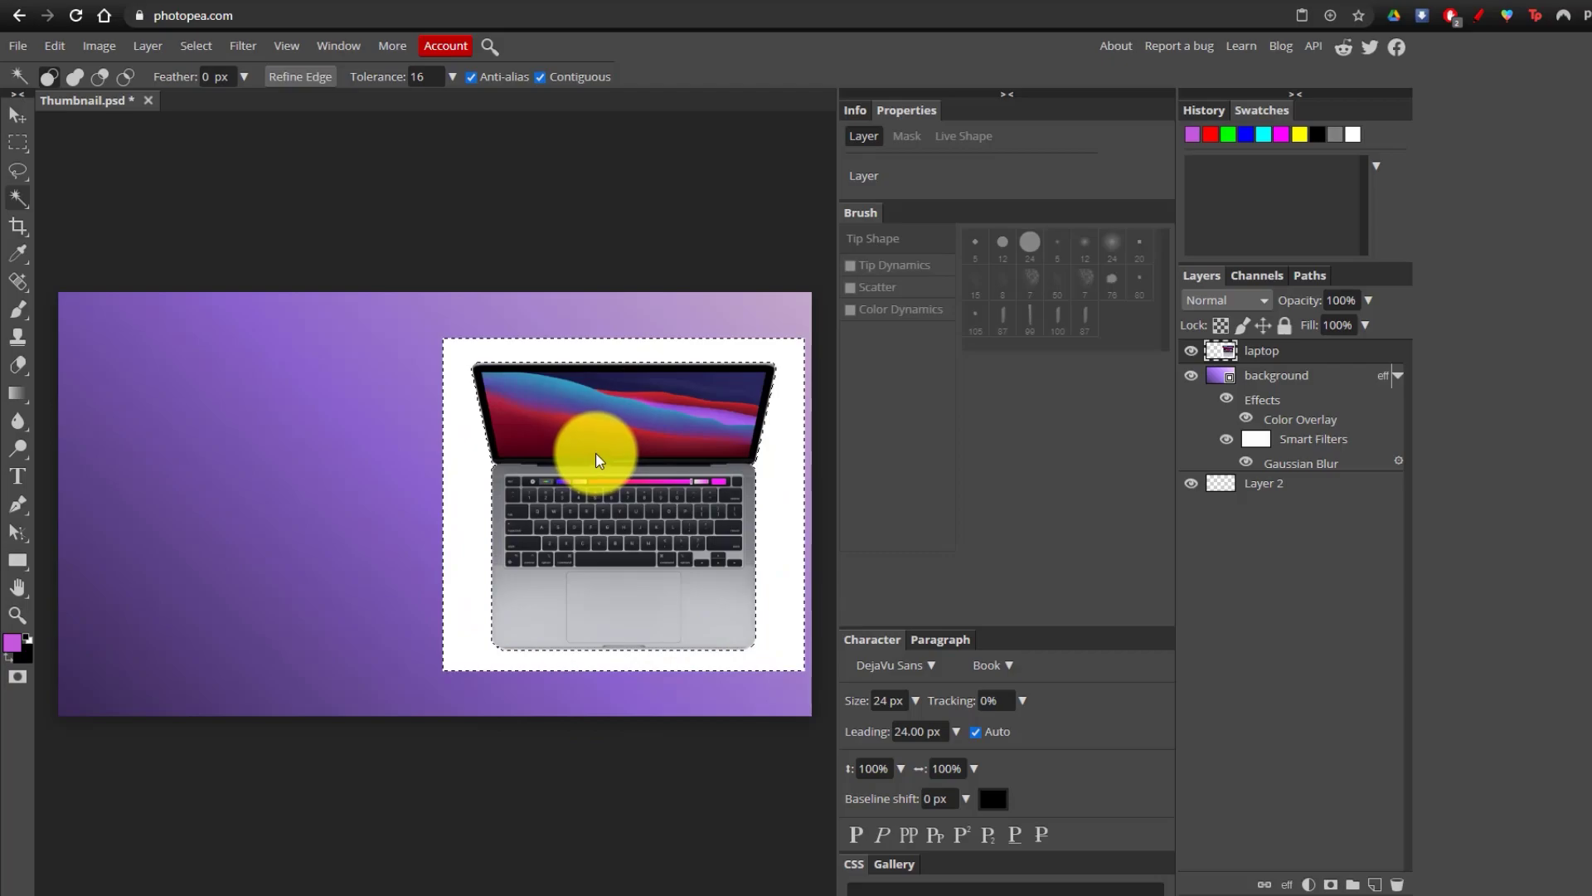
{"action": "key", "text": "Delete"}
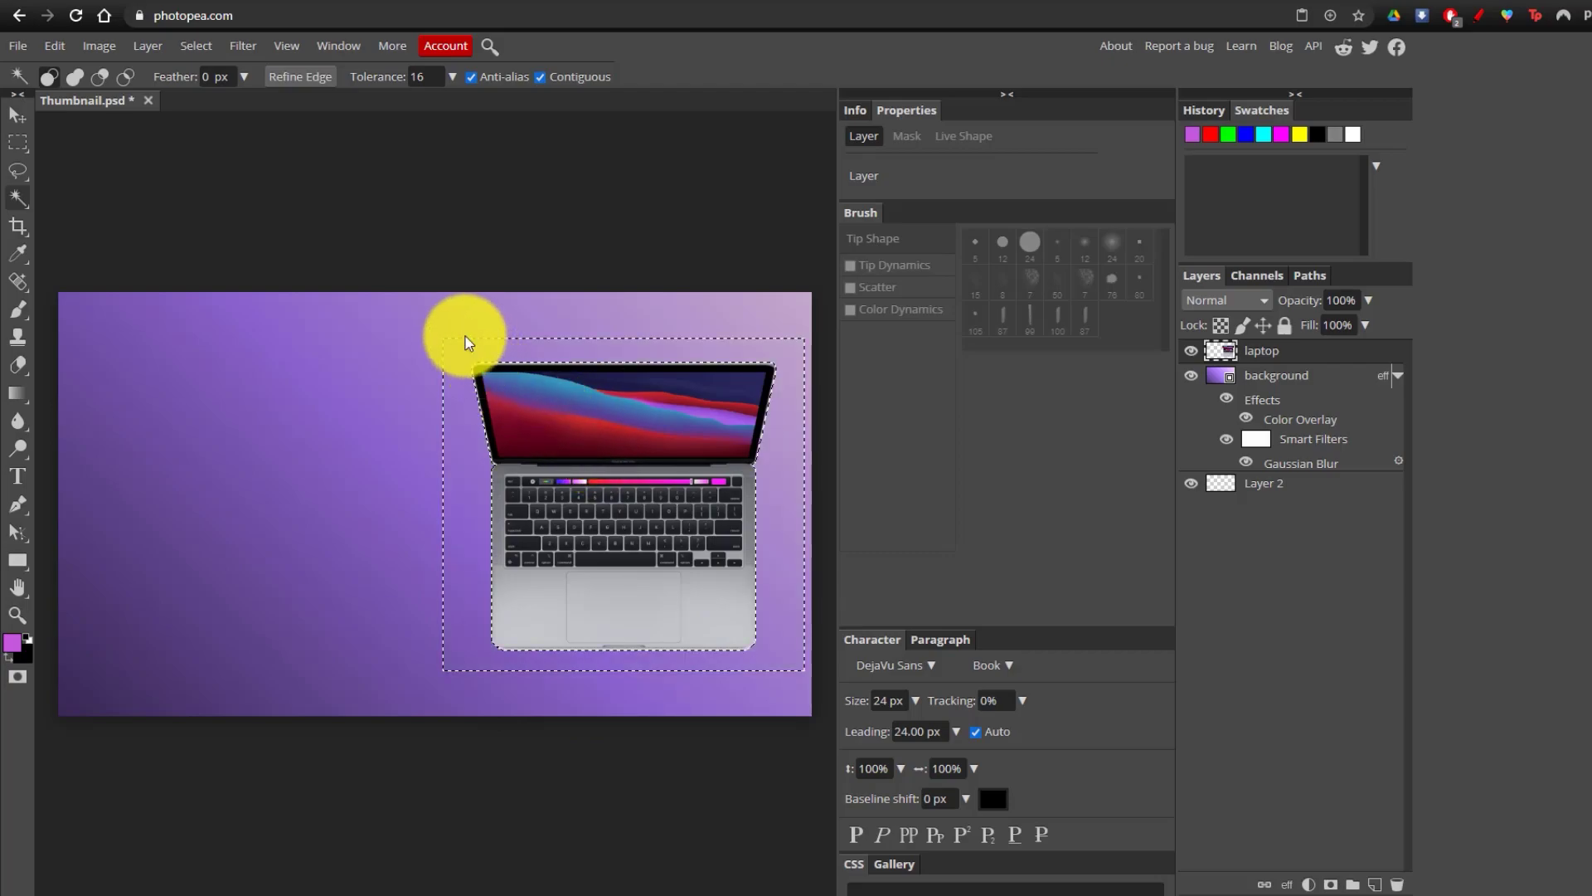
{"action": "left_click", "coordinate": [594, 340]}
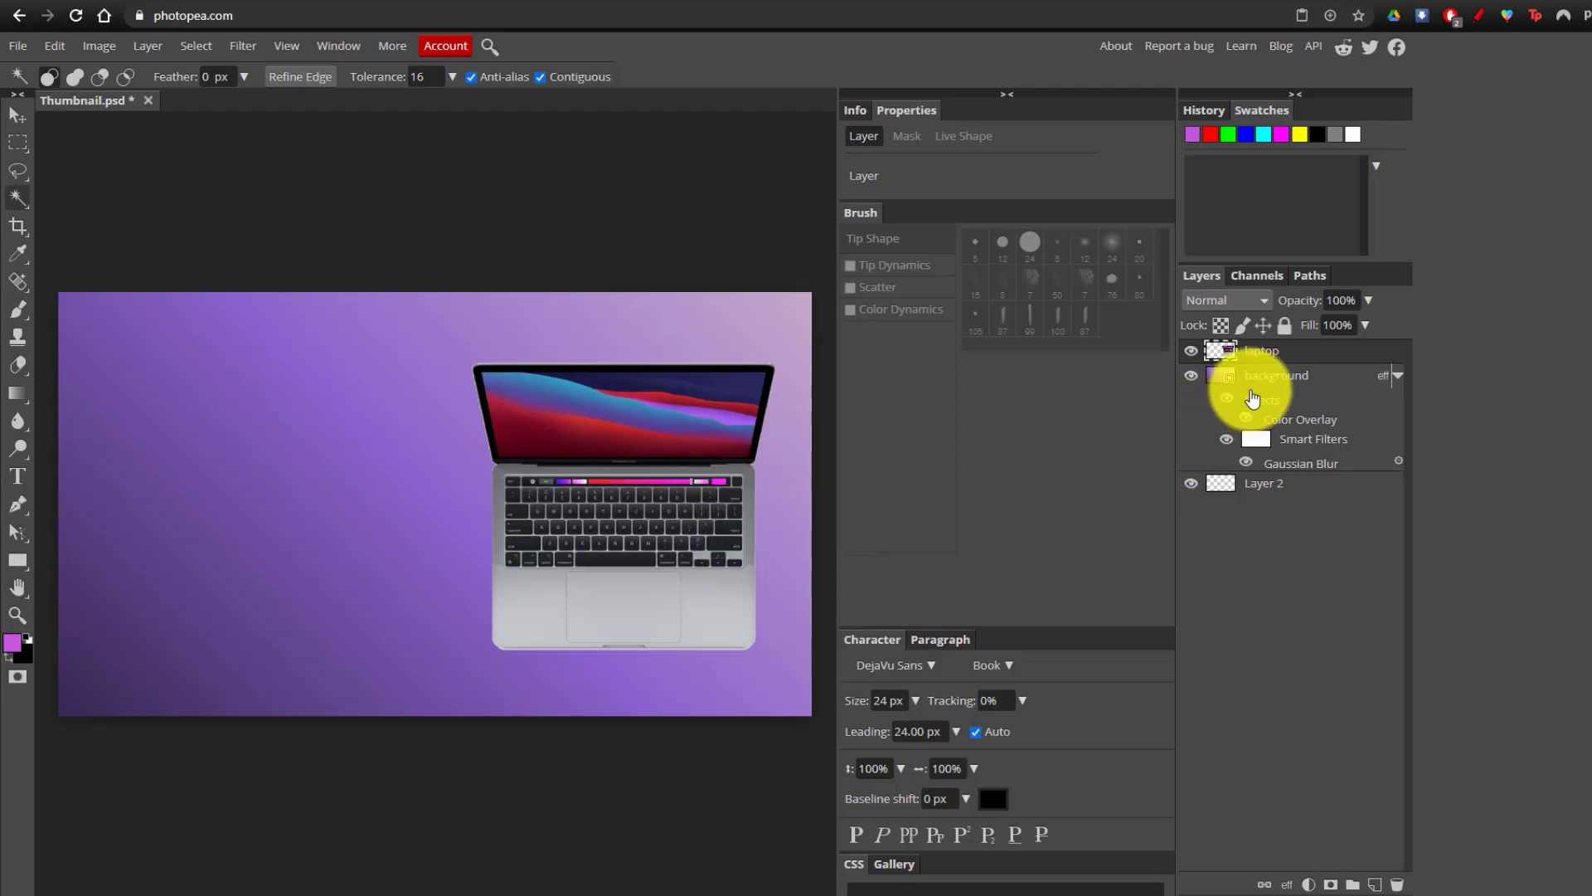
Add a drop shadow to the laptop layer with 80% opacity, 8 px distance, 19% spread and 42 px size.
{"action": "right_click", "coordinate": [1269, 352]}
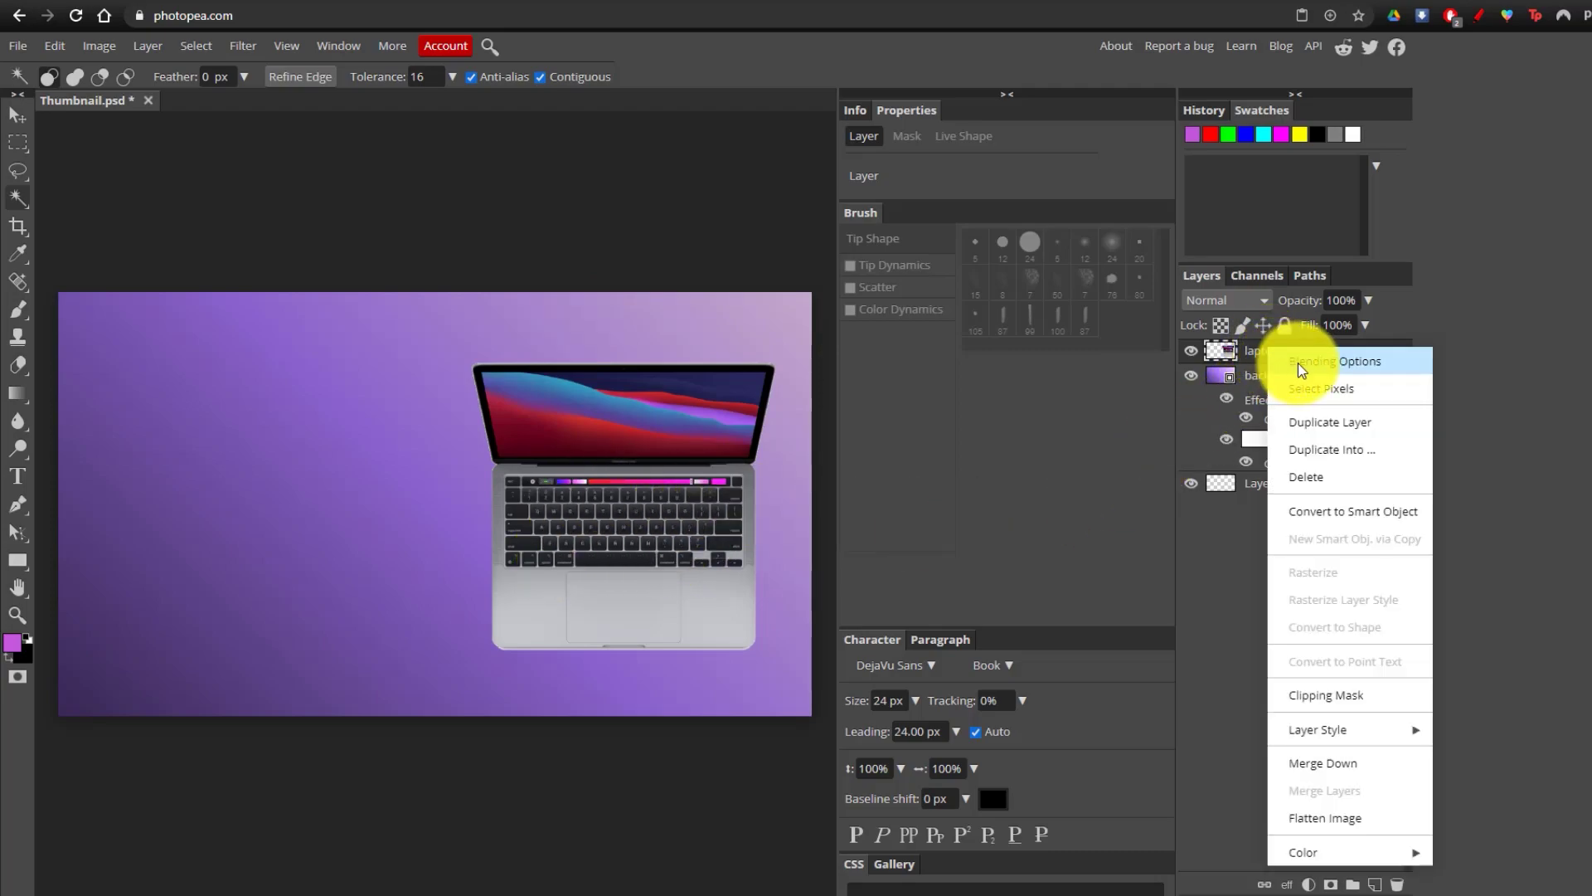
{"action": "left_click", "coordinate": [1300, 360]}
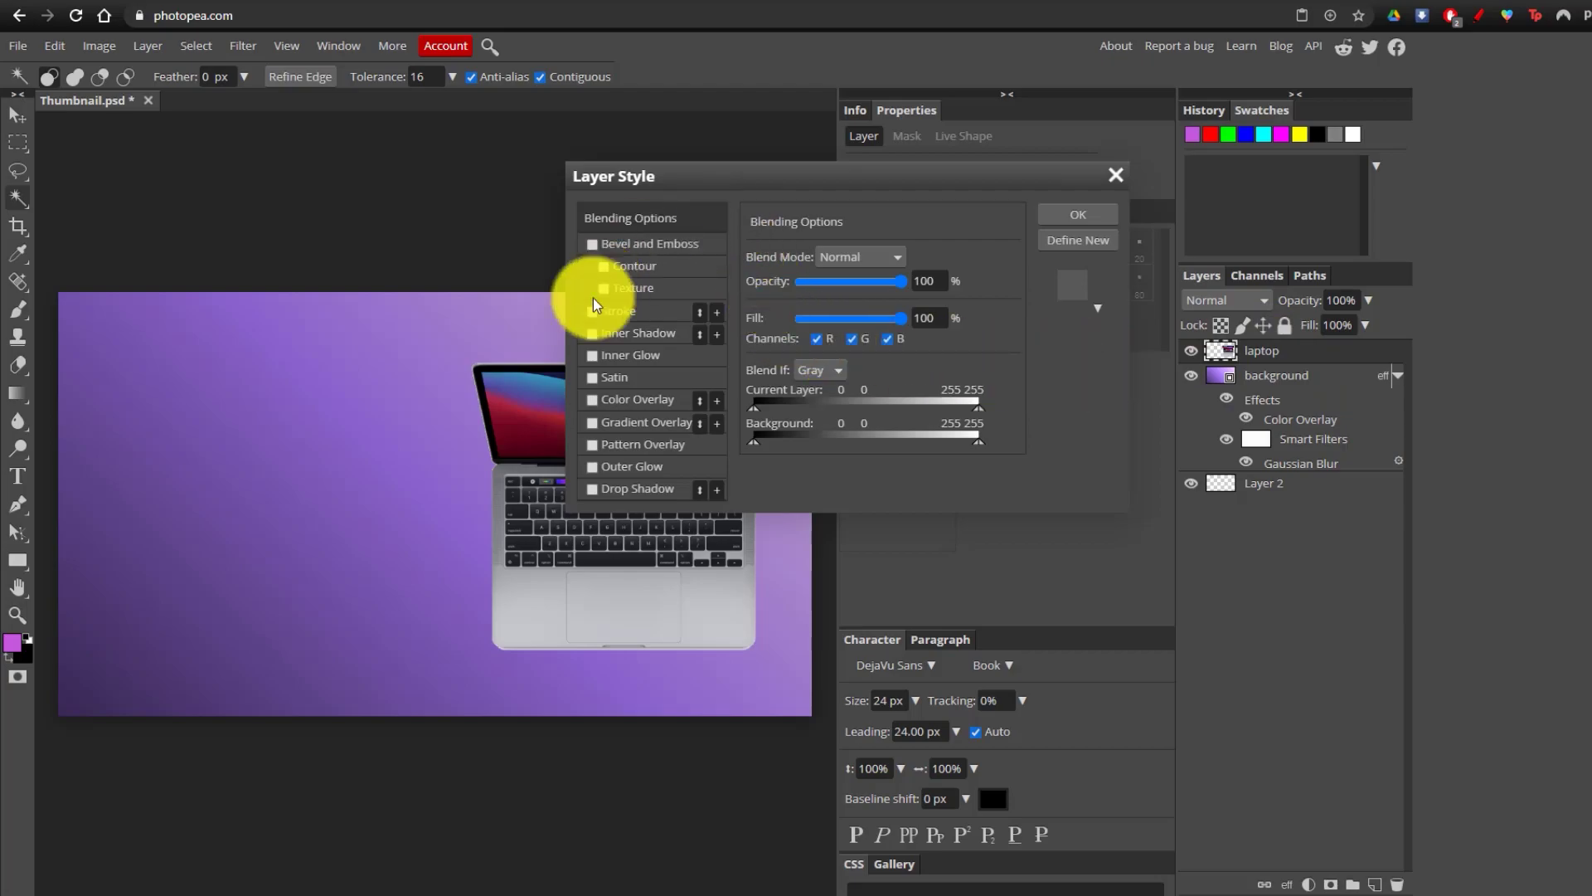
{"action": "left_click", "coordinate": [592, 490]}
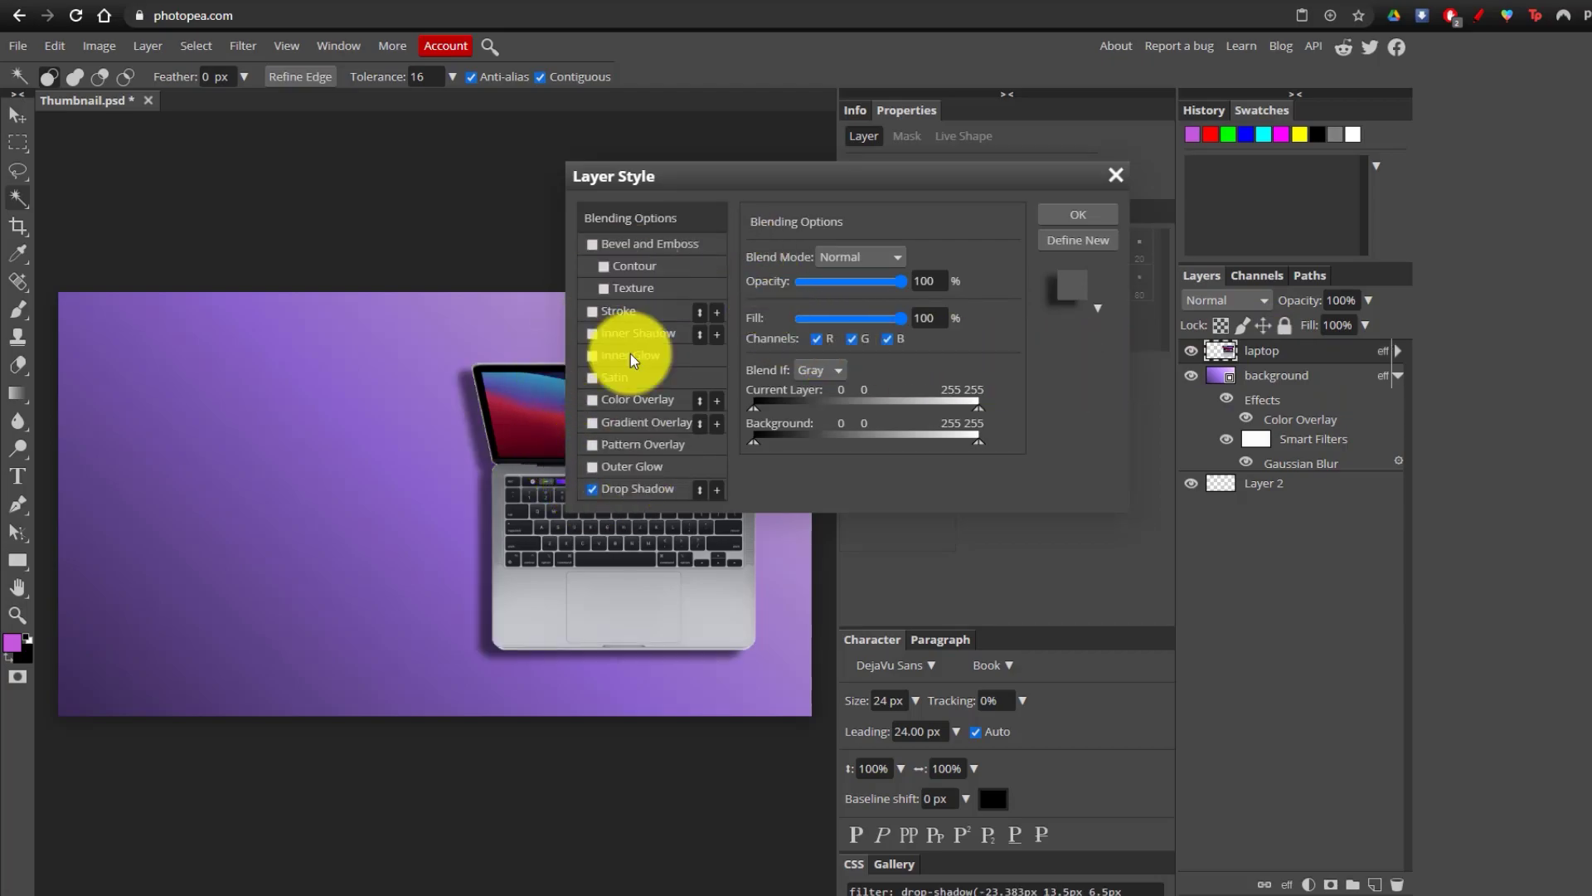
{"action": "left_click", "coordinate": [637, 490]}
{"action": "left_click_drag", "start_coordinate": [906, 171], "coordinate": [1137, 206]}
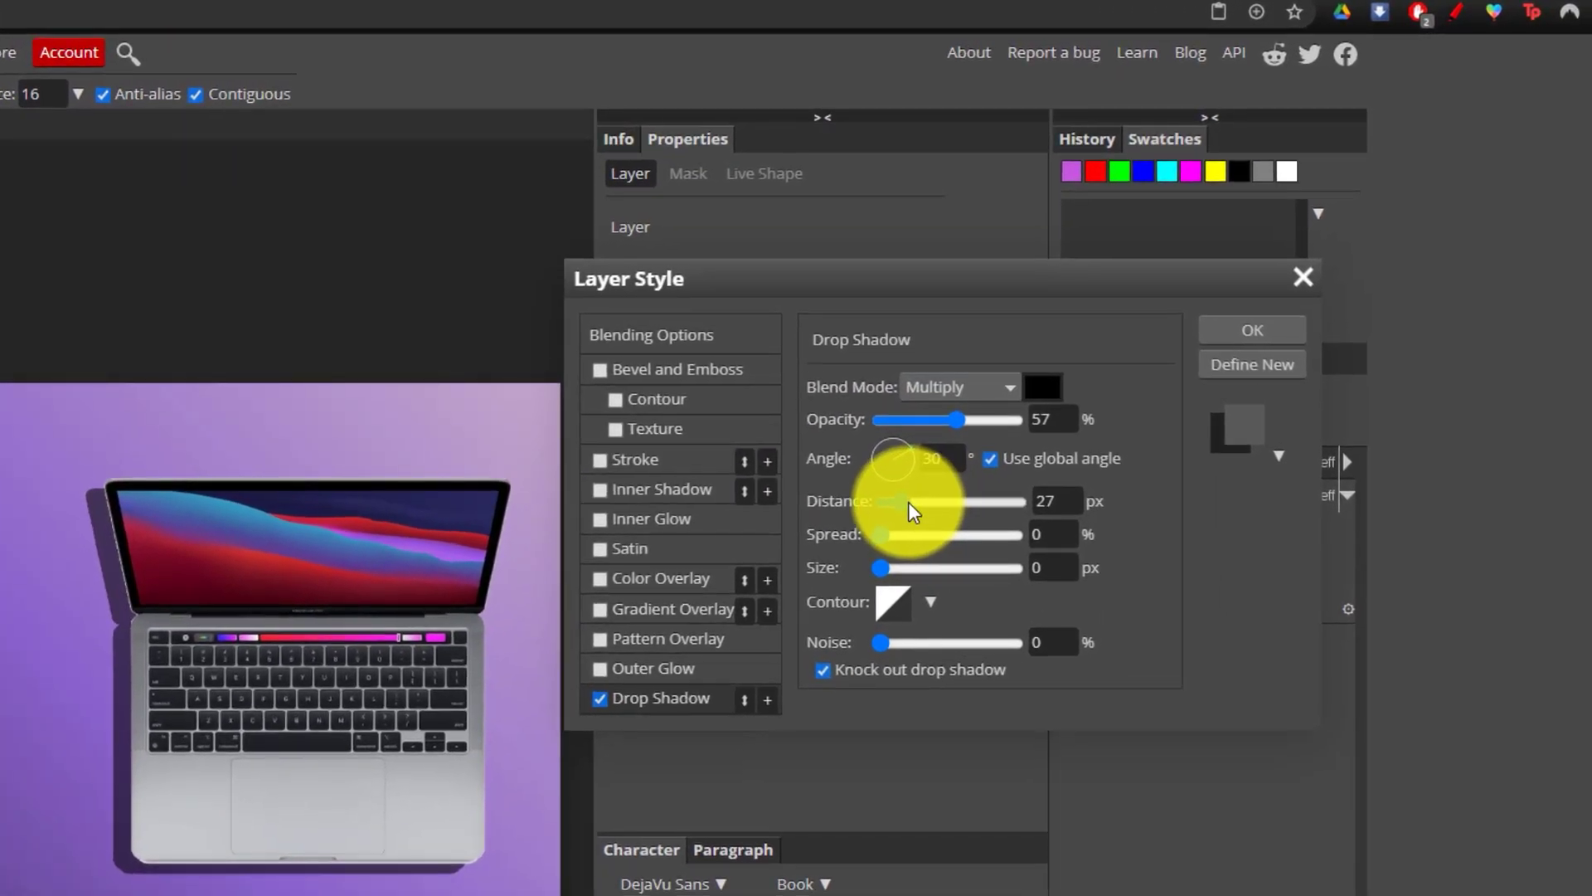
{"action": "left_click_drag", "start_coordinate": [954, 473], "coordinate": [908, 571]}
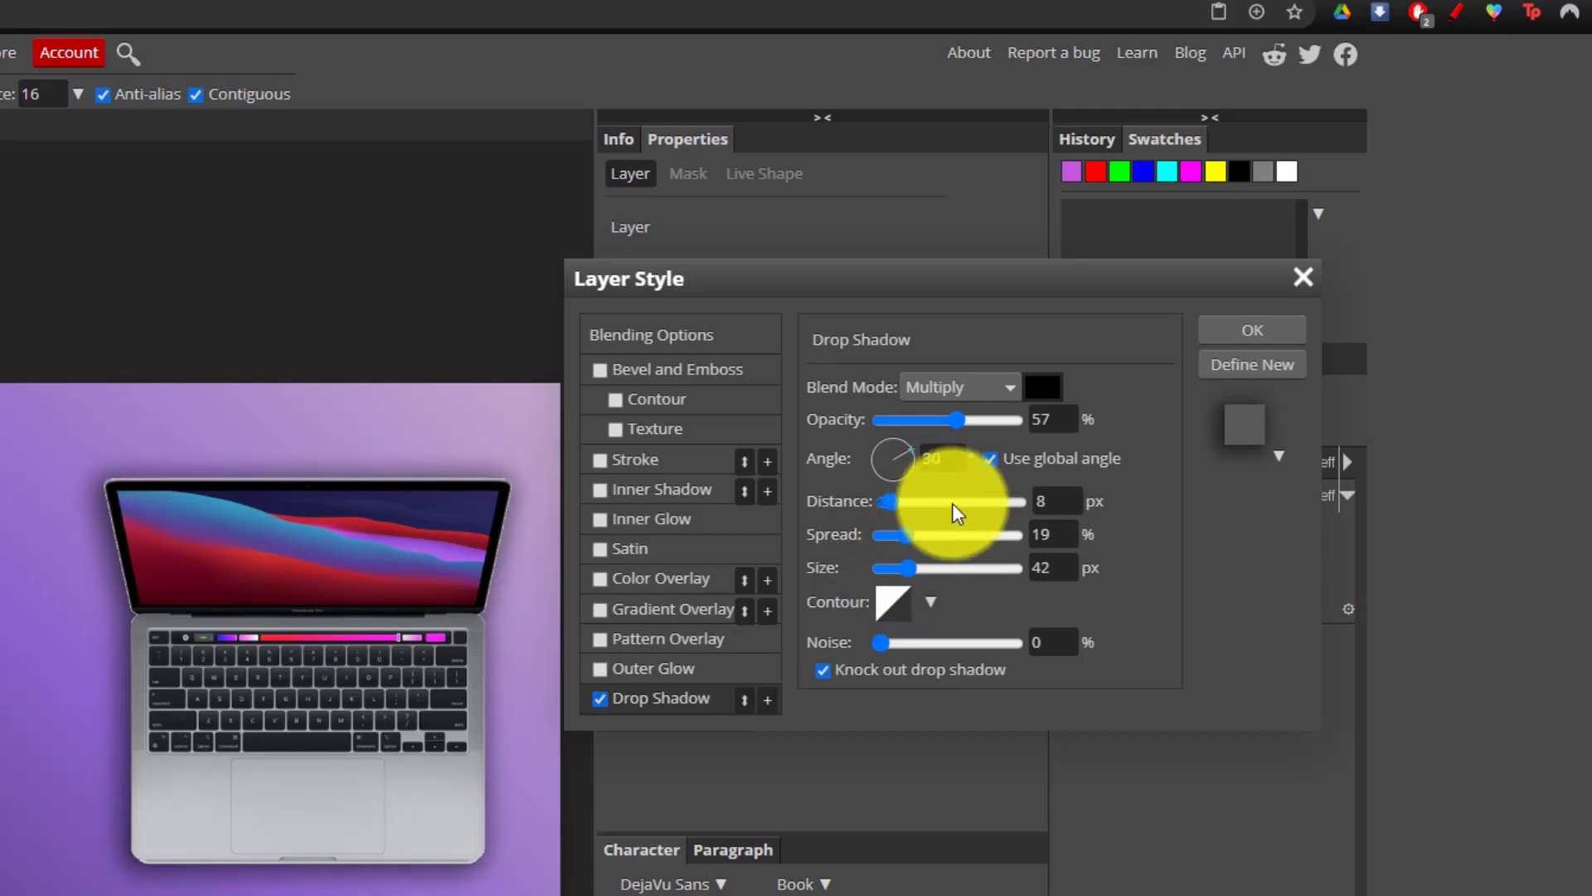
{"action": "left_click_drag", "start_coordinate": [962, 421], "coordinate": [988, 413]}
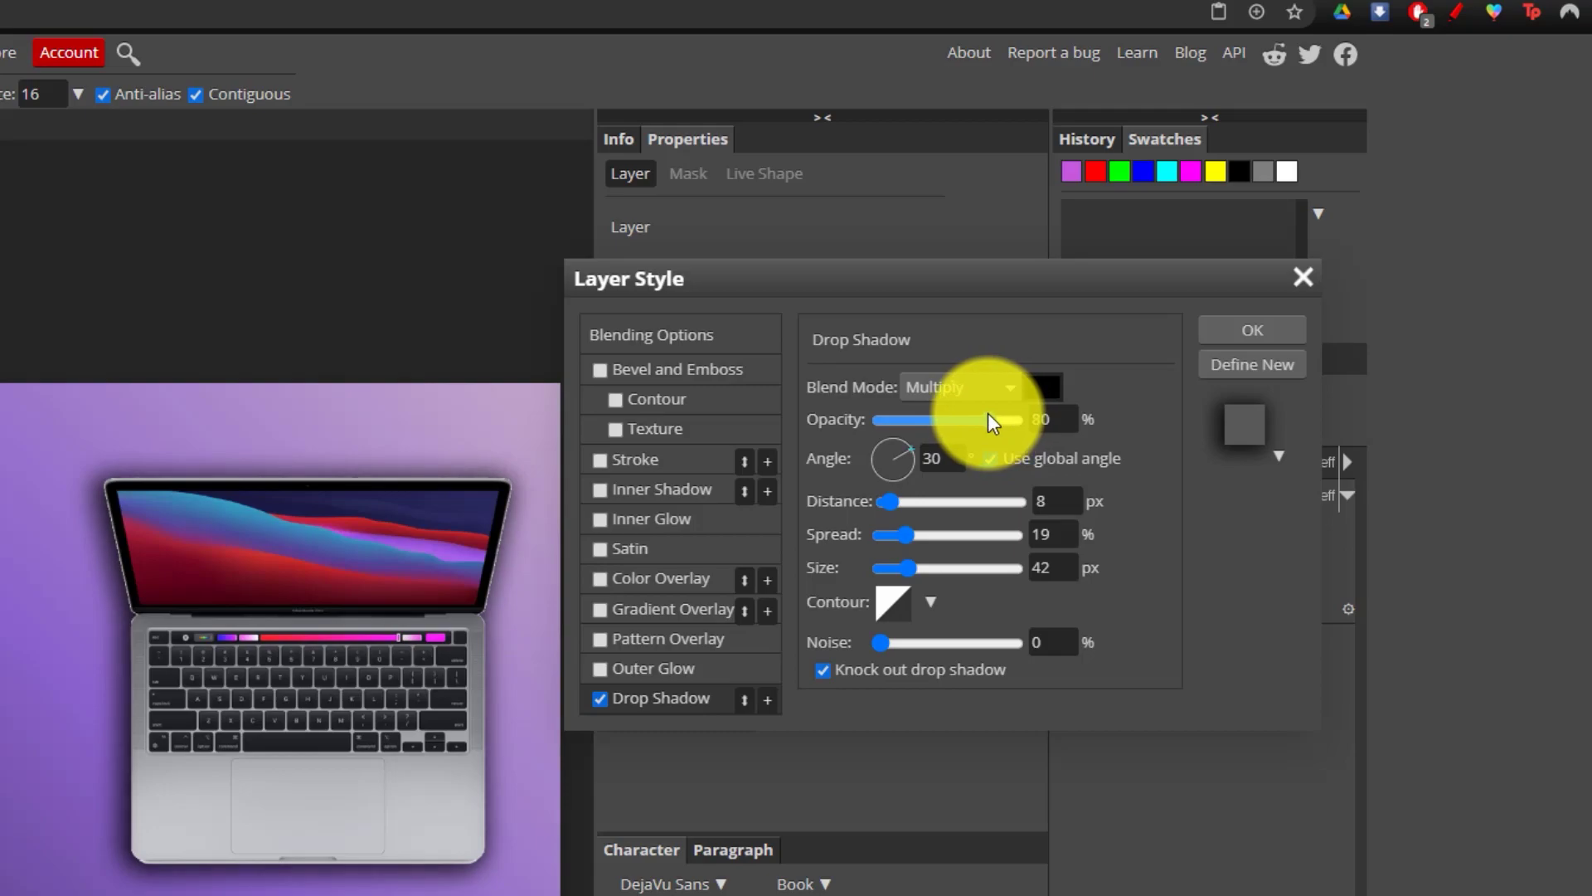
{"action": "left_click", "coordinate": [1246, 327]}
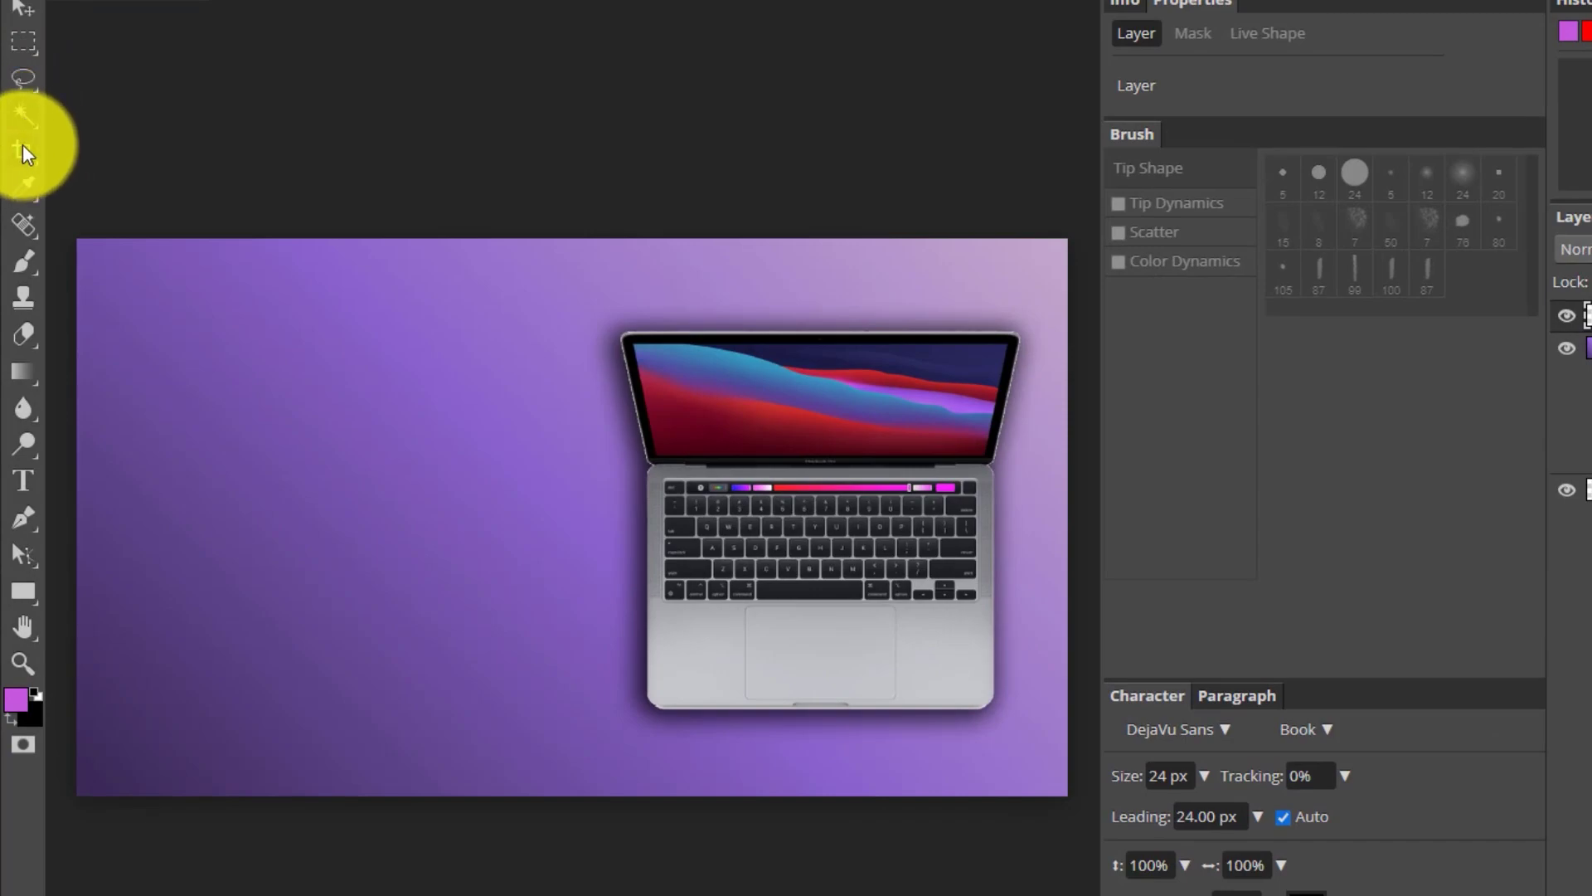
Sample the dark red of the laptop's screen as the foreground colour and activate the Brush tool.
{"action": "left_click", "coordinate": [22, 187]}
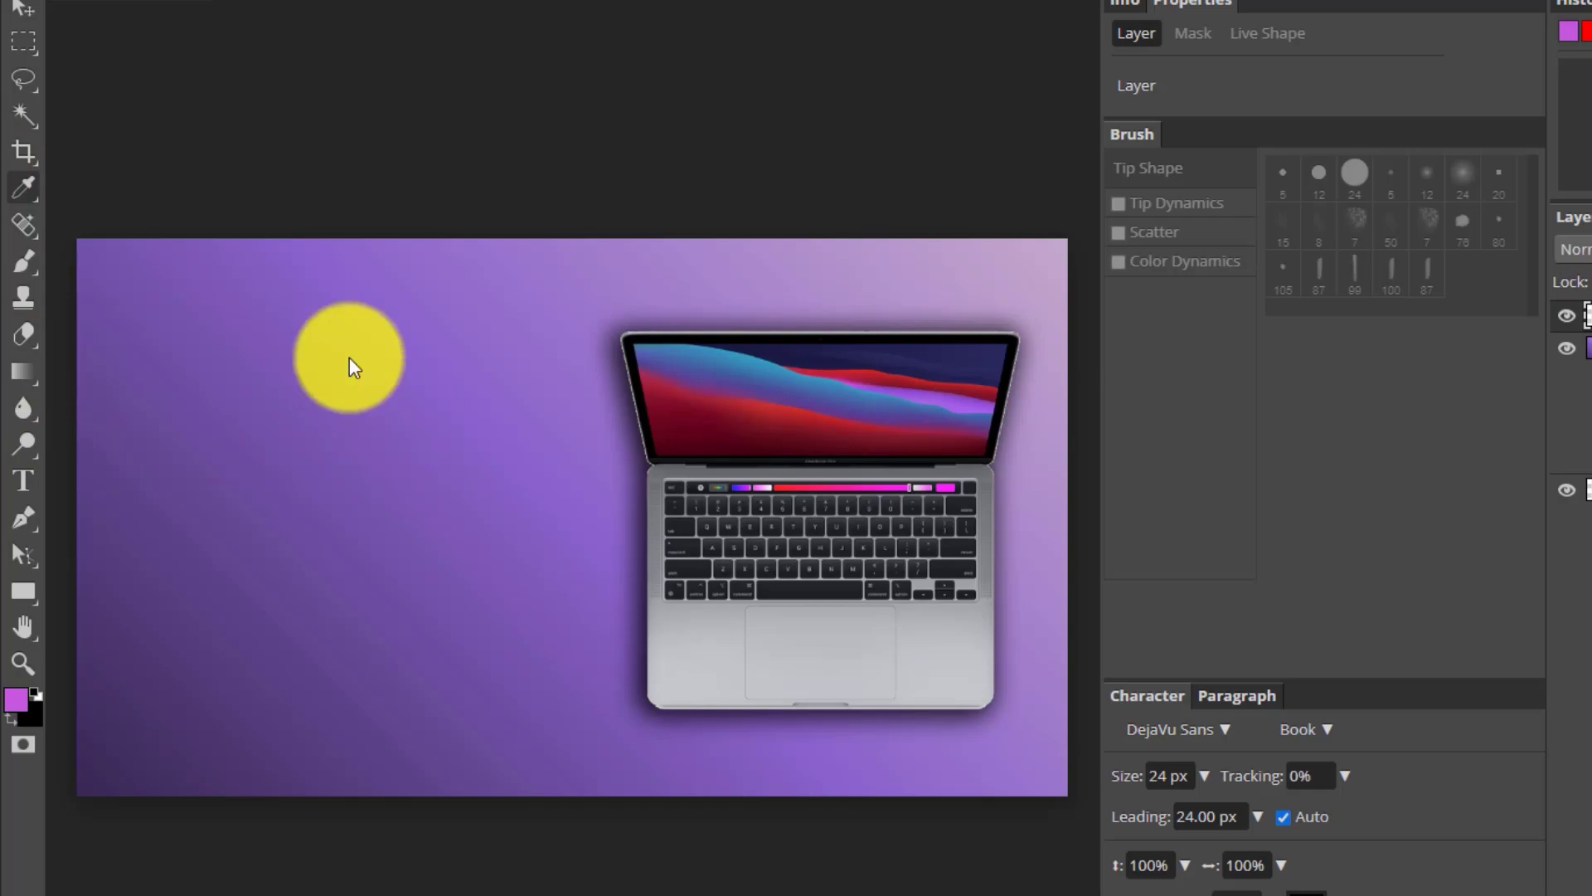
{"action": "left_click", "coordinate": [700, 416]}
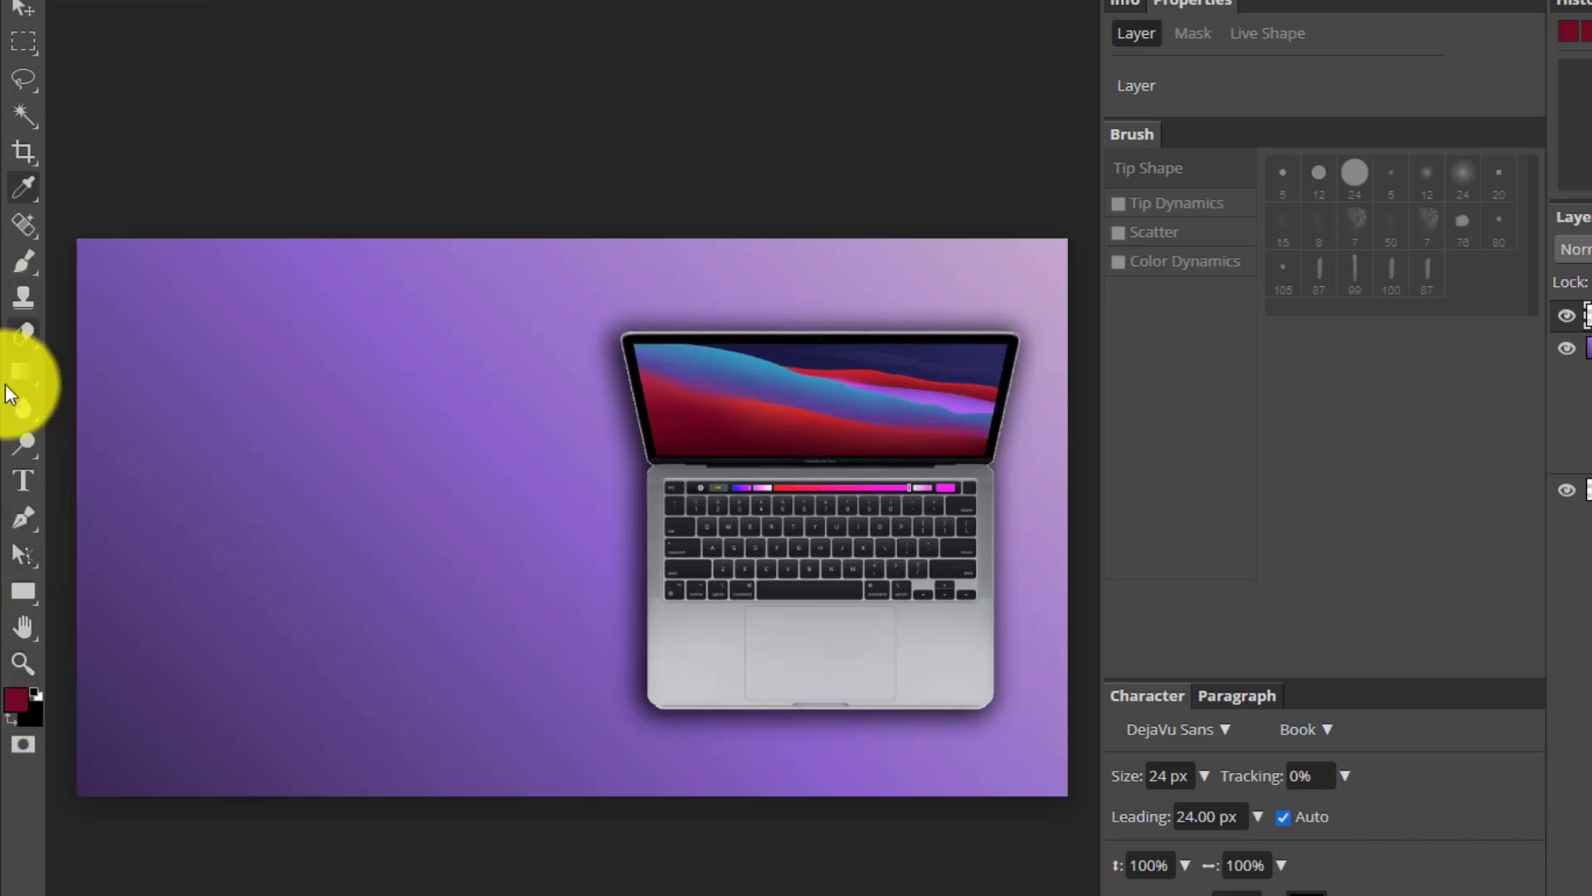
{"action": "left_click", "coordinate": [22, 260]}
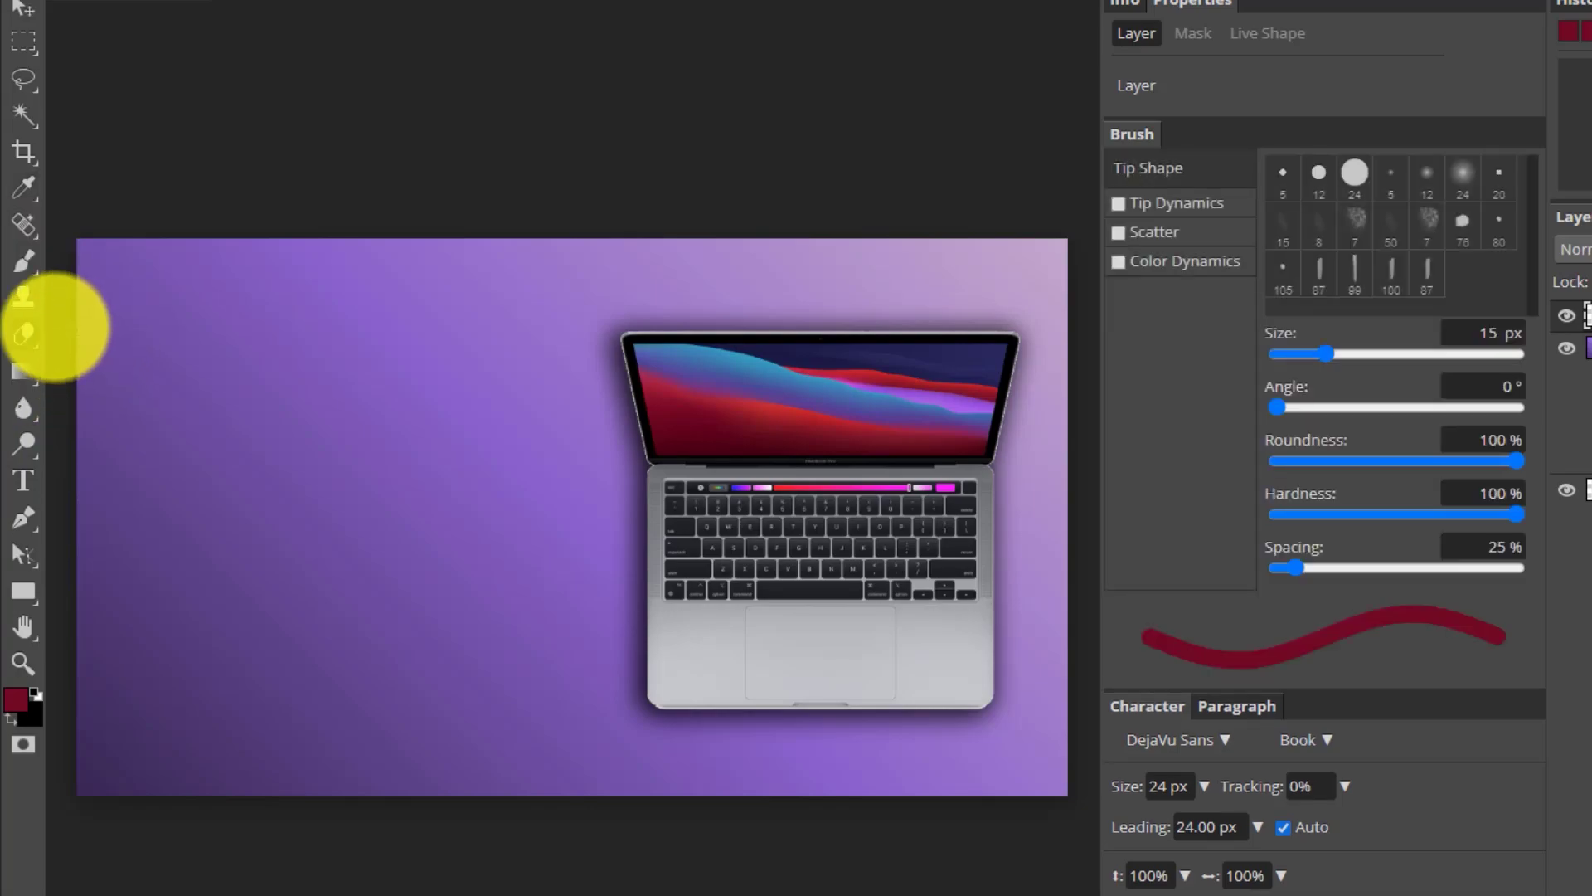
Try erasing a winding stroke across the laptop's screen and keyboard with the Eraser tool, and undo it.
{"action": "right_click", "coordinate": [28, 330]}
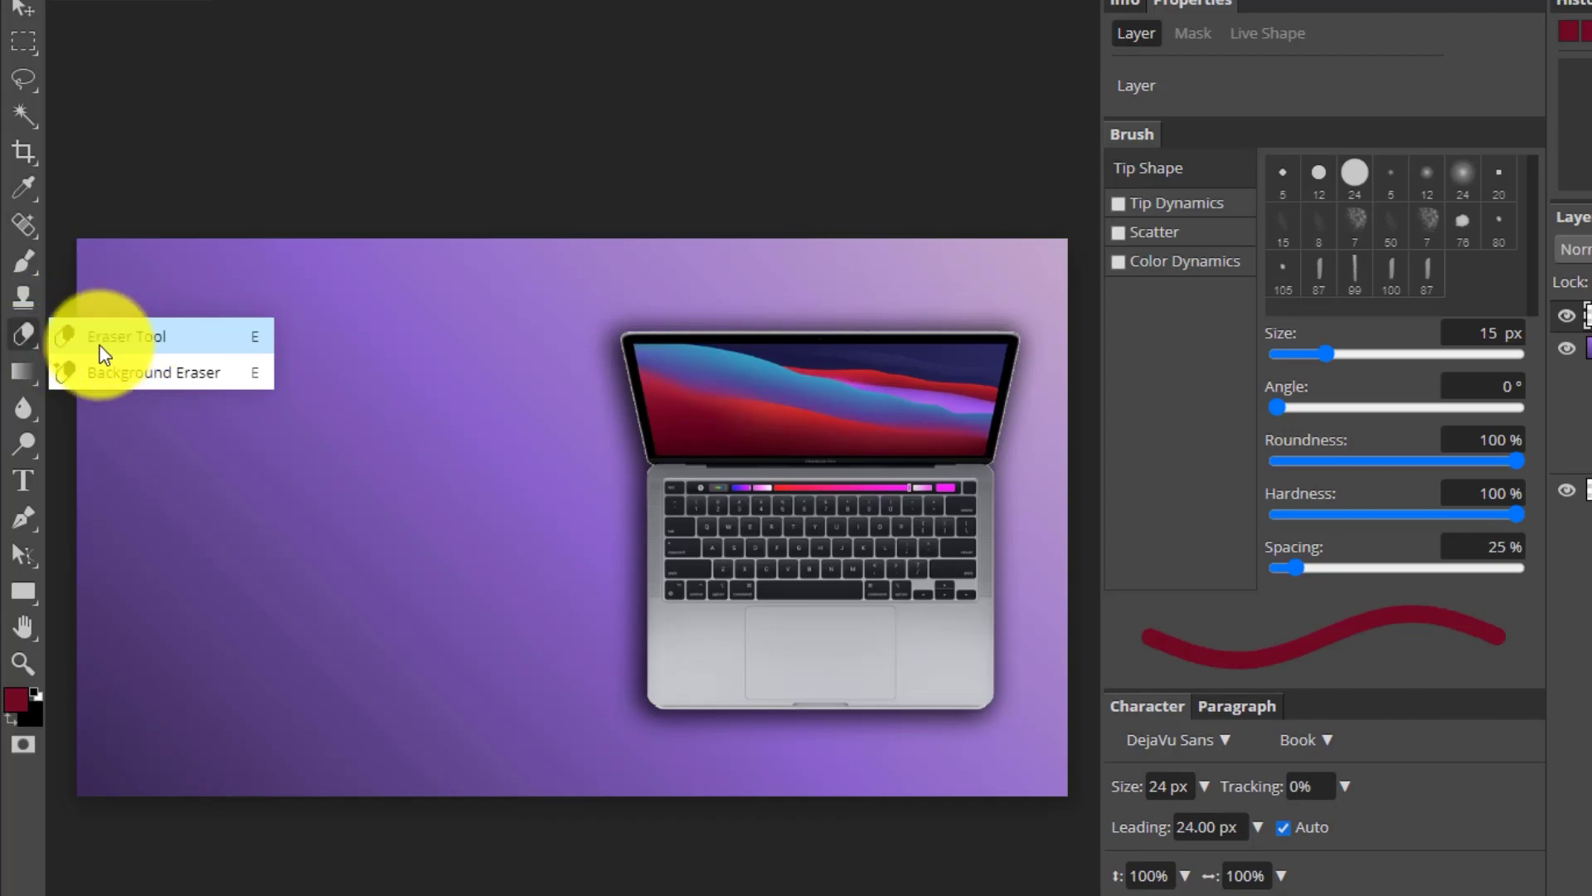
{"action": "left_click", "coordinate": [125, 339]}
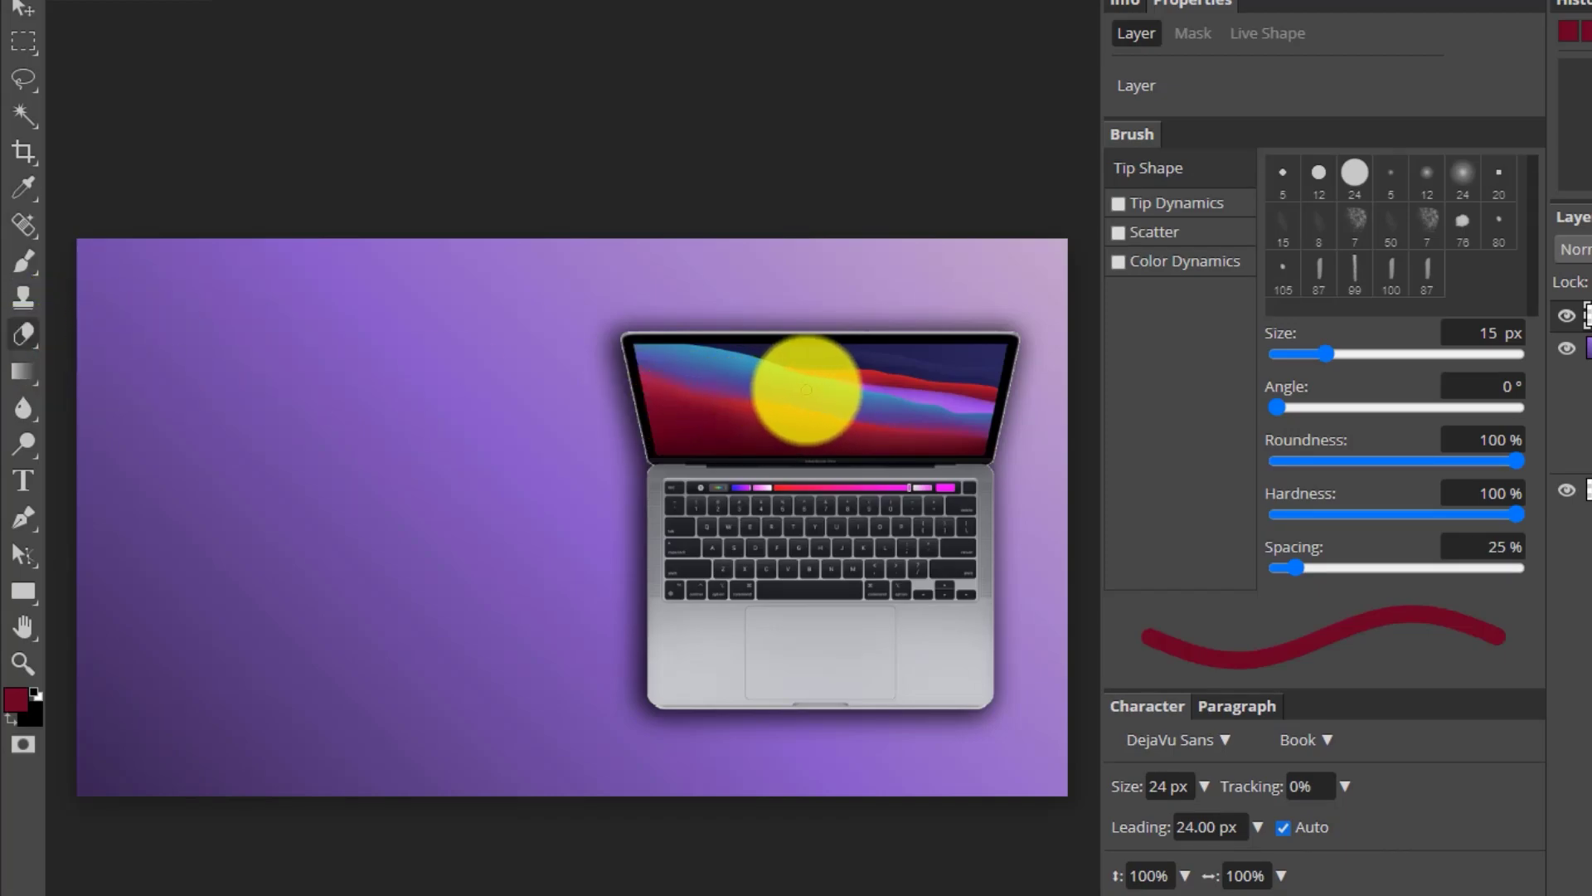
{"action": "mouse_move", "coordinate": [889, 368]}
{"action": "left_mouse_down"}
{"action": "mouse_move", "coordinate": [750, 427]}
{"action": "mouse_move", "coordinate": [913, 473]}
{"action": "mouse_move", "coordinate": [900, 526]}
{"action": "mouse_move", "coordinate": [692, 603]}
{"action": "mouse_move", "coordinate": [693, 640]}
{"action": "mouse_move", "coordinate": [805, 658]}
{"action": "left_mouse_up"}
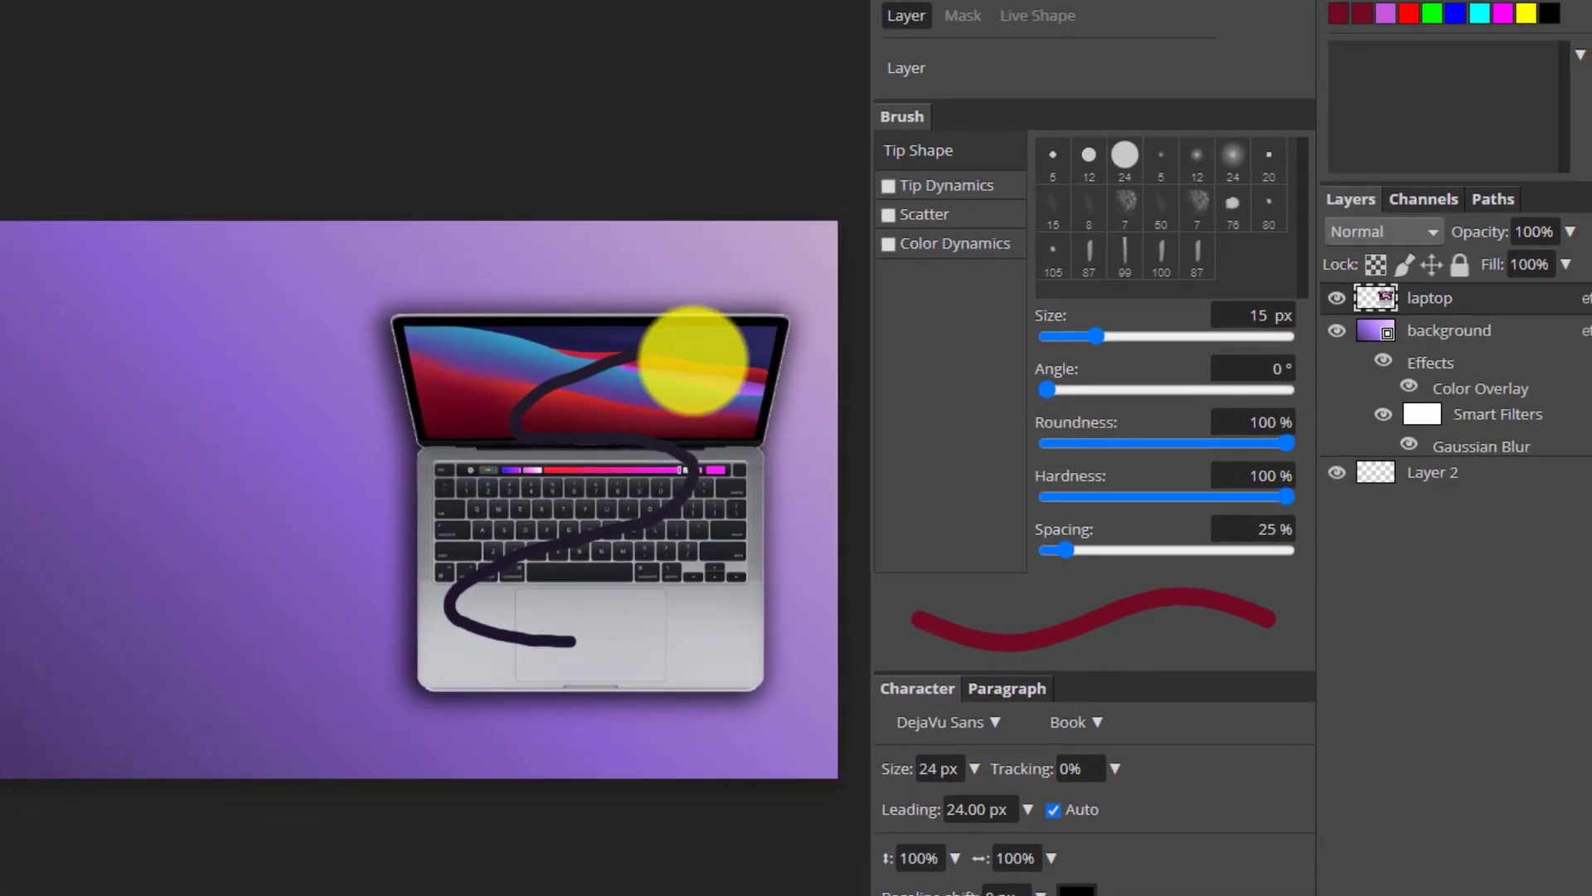
{"action": "left_click", "coordinate": [1410, 300]}
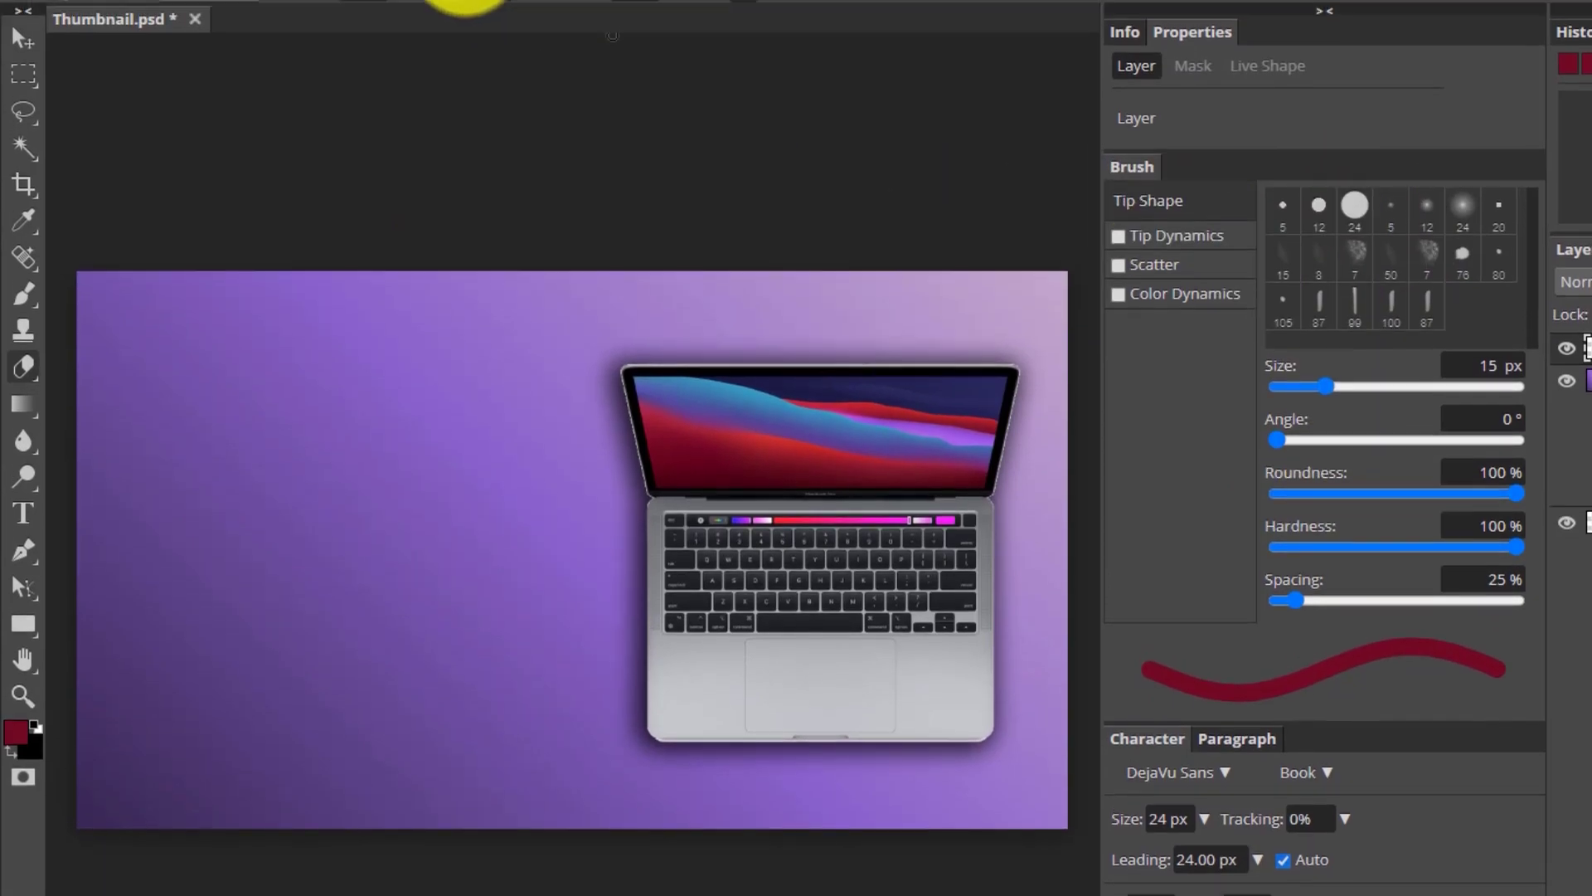
Try a soft eraser of 357 px size and 0% hardness on the laptop, and undo the stroke.
{"action": "left_click", "coordinate": [462, 17]}
{"action": "left_click_drag", "start_coordinate": [1328, 405], "coordinate": [1441, 401]}
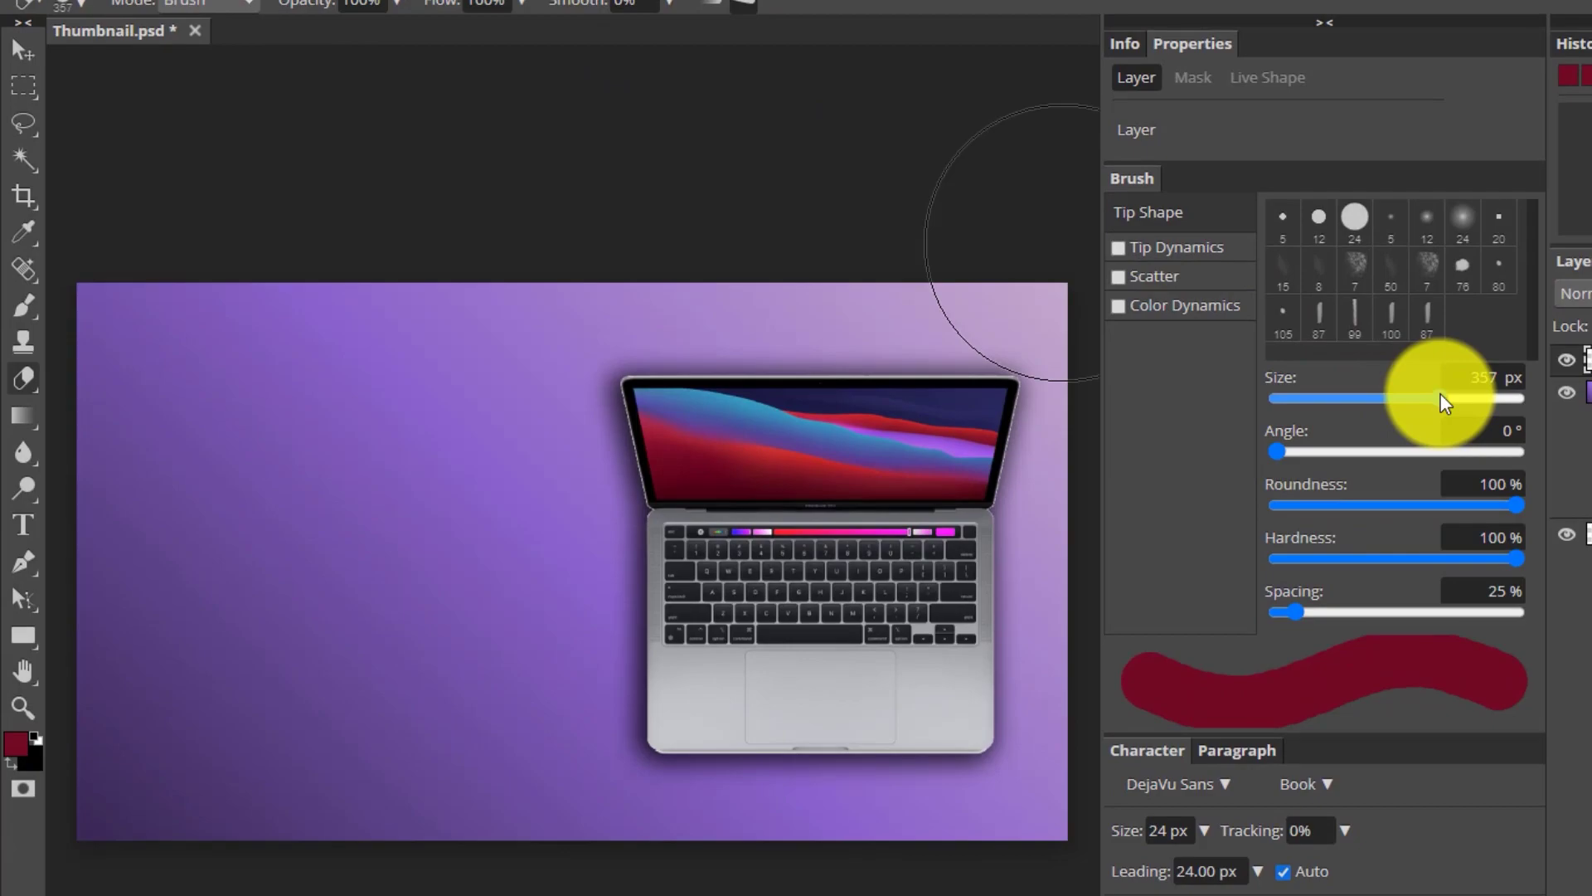
{"action": "left_click_drag", "start_coordinate": [1521, 561], "coordinate": [1269, 556]}
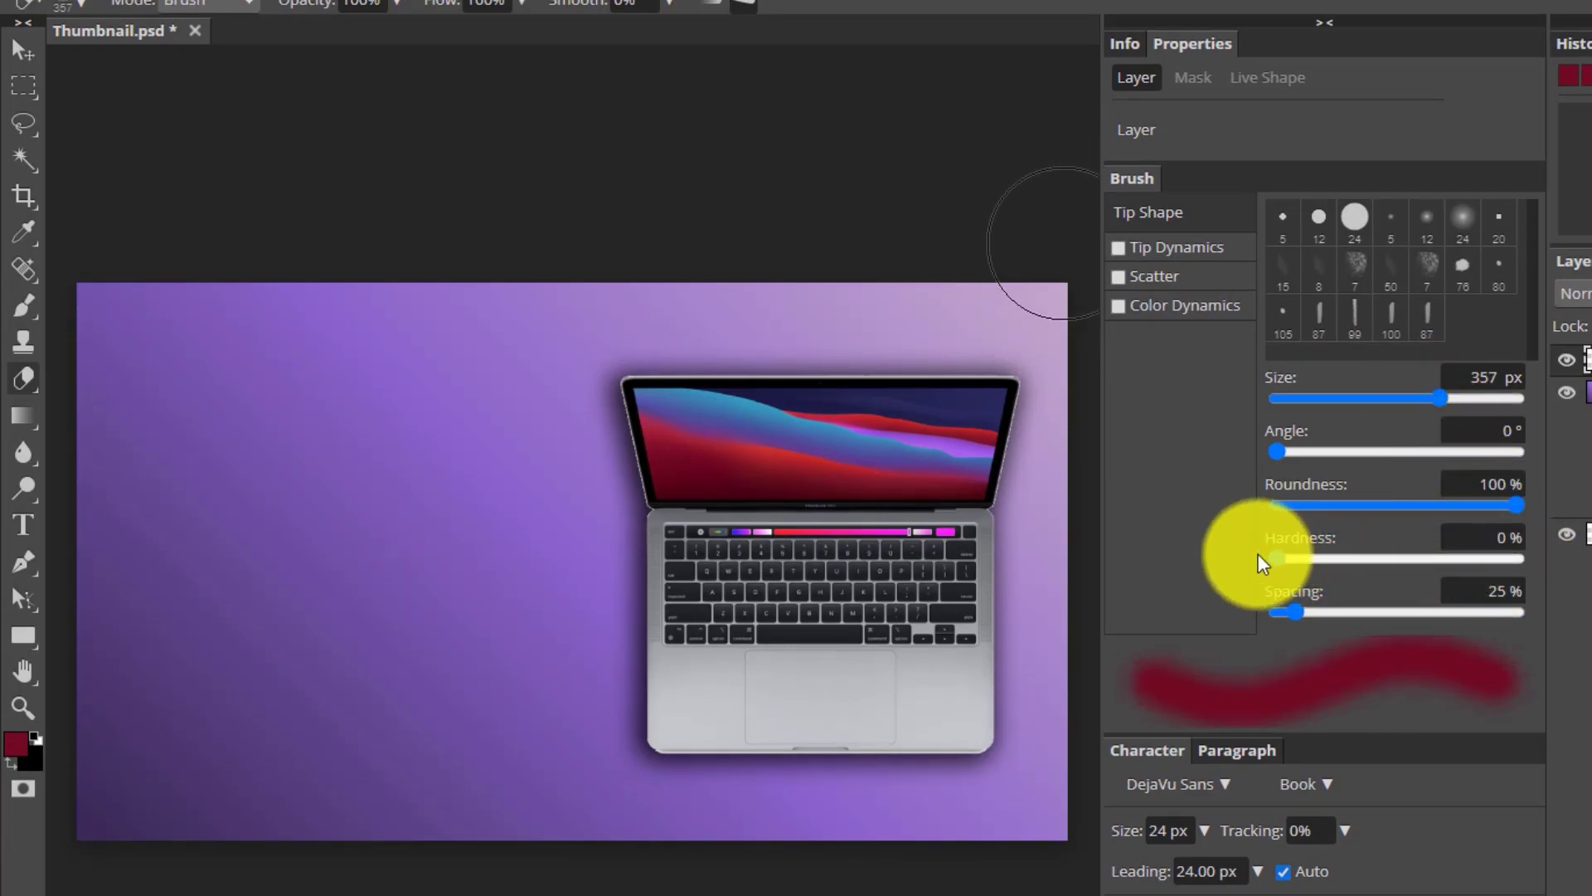
{"action": "mouse_move", "coordinate": [751, 477]}
{"action": "left_mouse_down"}
{"action": "mouse_move", "coordinate": [897, 671]}
{"action": "mouse_move", "coordinate": [927, 603]}
{"action": "mouse_move", "coordinate": [933, 529]}
{"action": "mouse_move", "coordinate": [913, 490]}
{"action": "mouse_move", "coordinate": [843, 456]}
{"action": "mouse_move", "coordinate": [783, 463]}
{"action": "mouse_move", "coordinate": [731, 569]}
{"action": "mouse_move", "coordinate": [803, 631]}
{"action": "mouse_move", "coordinate": [926, 614]}
{"action": "mouse_move", "coordinate": [834, 514]}
{"action": "left_mouse_up"}
{"action": "key", "text": "ctrl+z"}
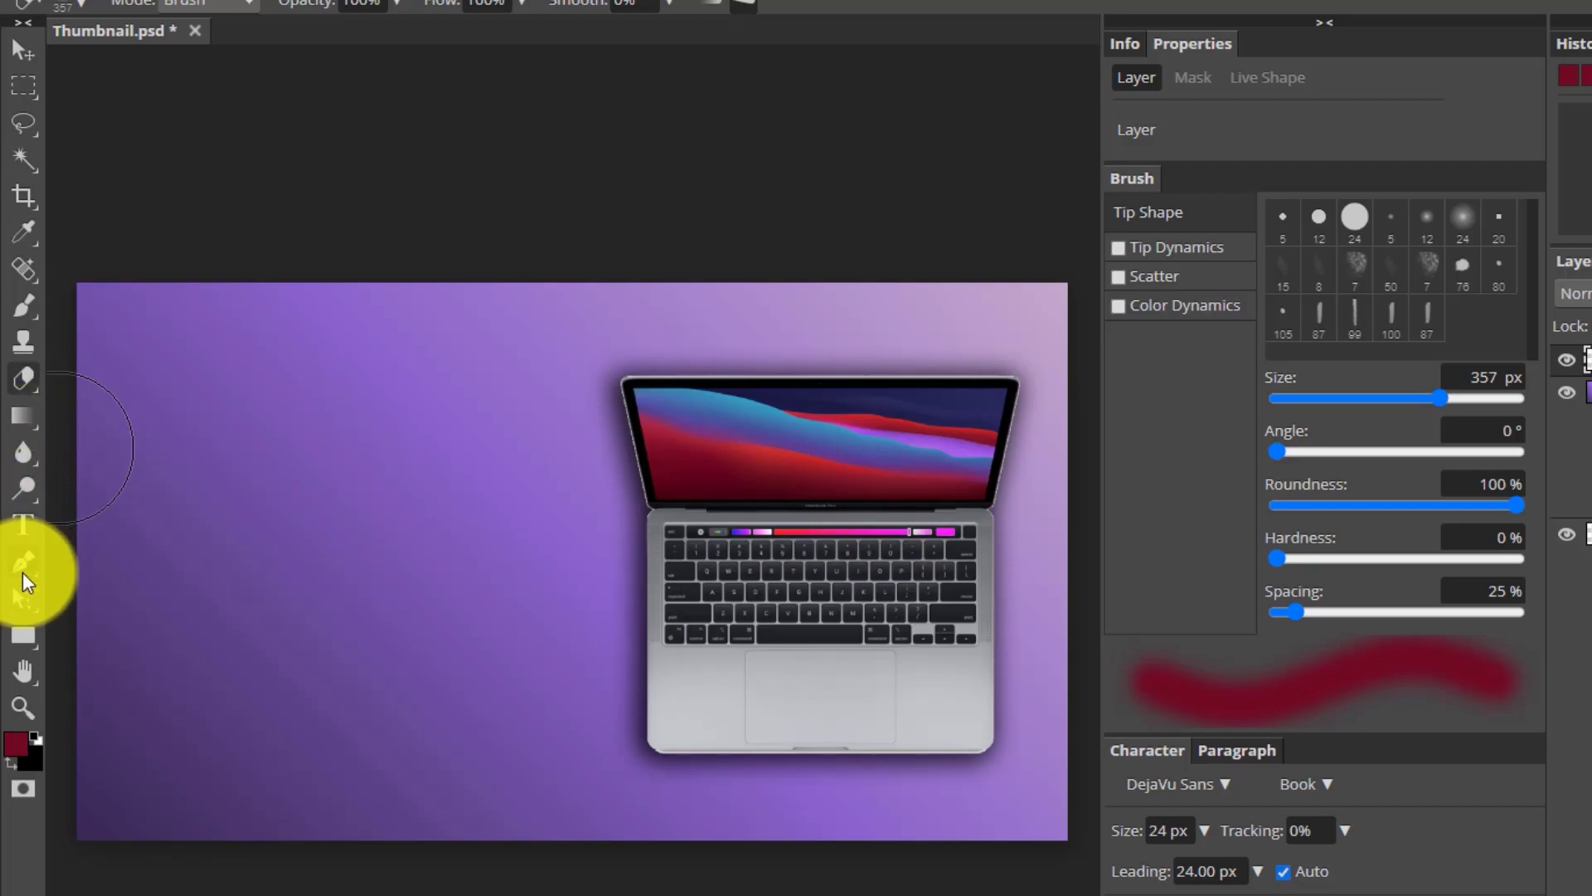
Zoom in and out on the background beside the laptop with the Zoom tool.
{"action": "left_click", "coordinate": [27, 643]}
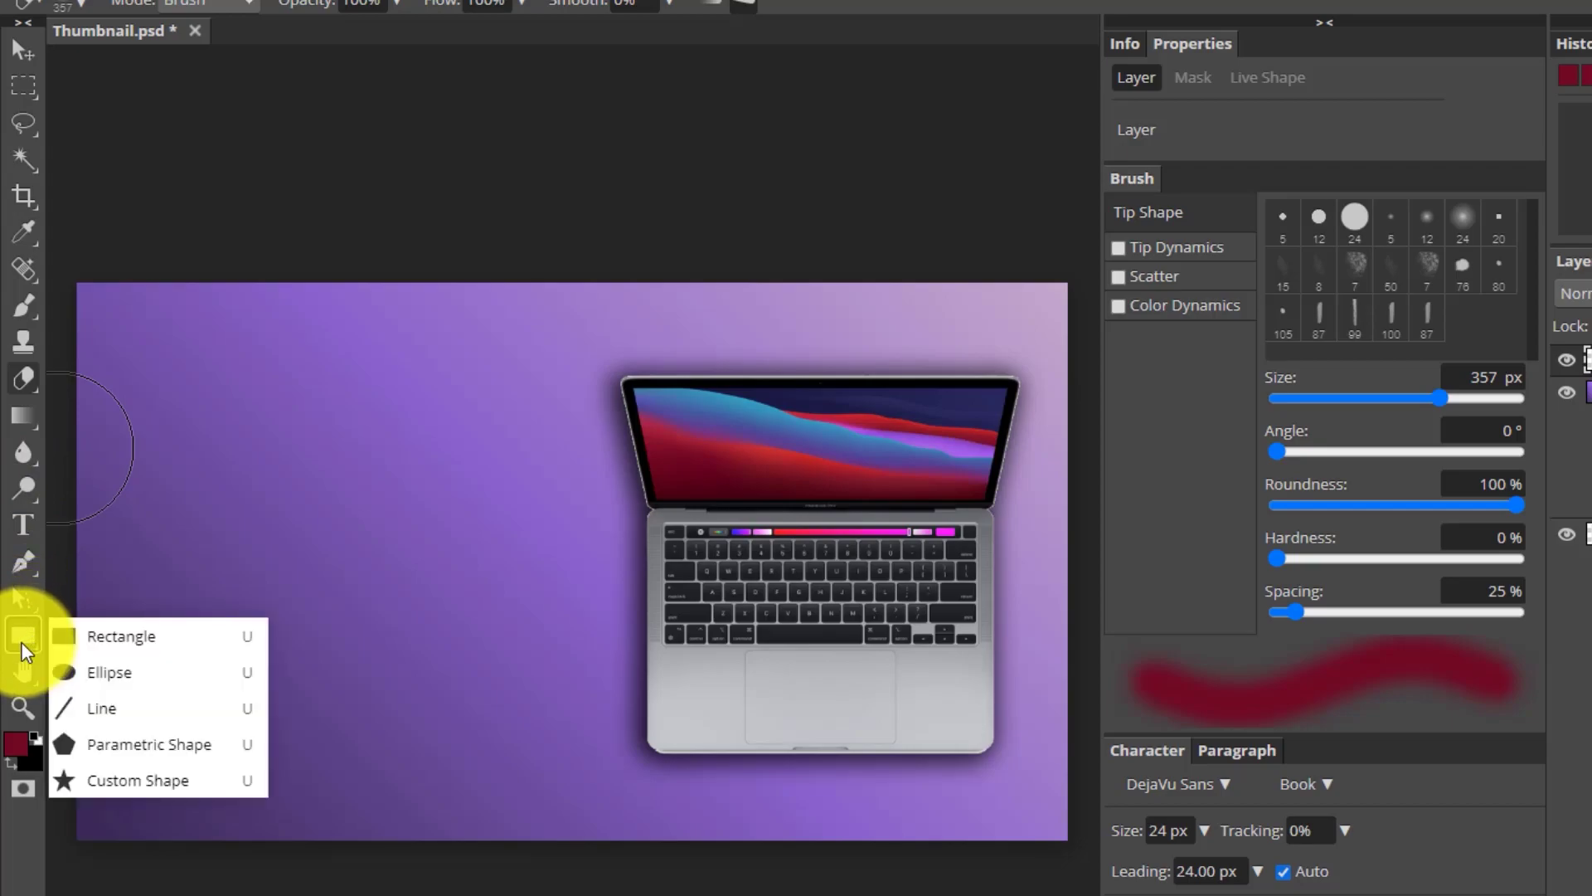
{"action": "left_click", "coordinate": [23, 709]}
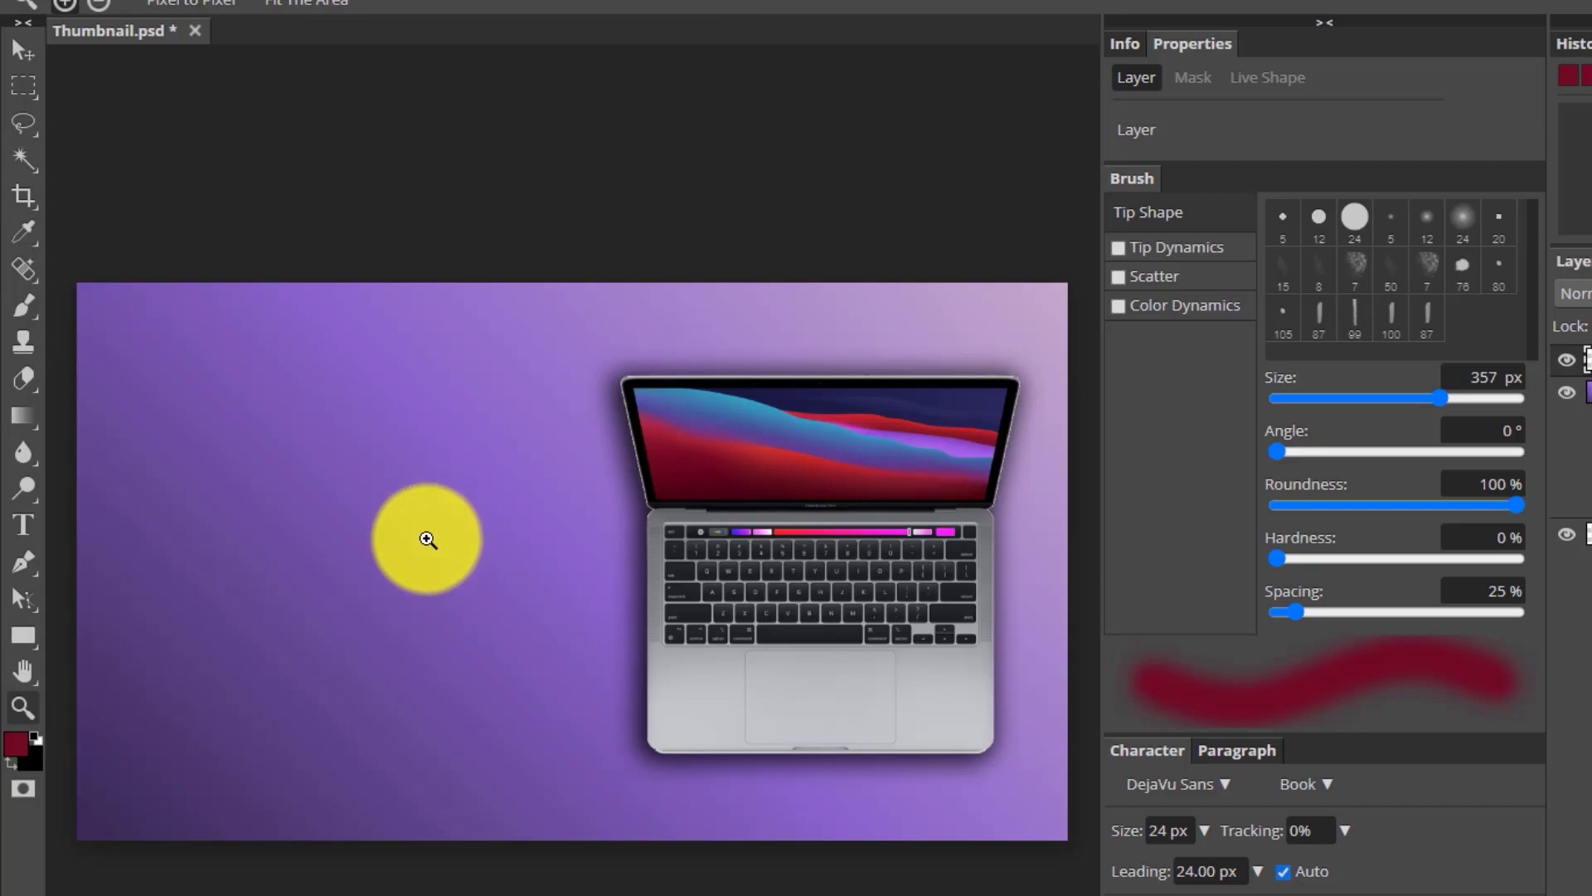
{"action": "left_click", "coordinate": [496, 602]}
{"action": "left_click", "coordinate": [500, 602]}
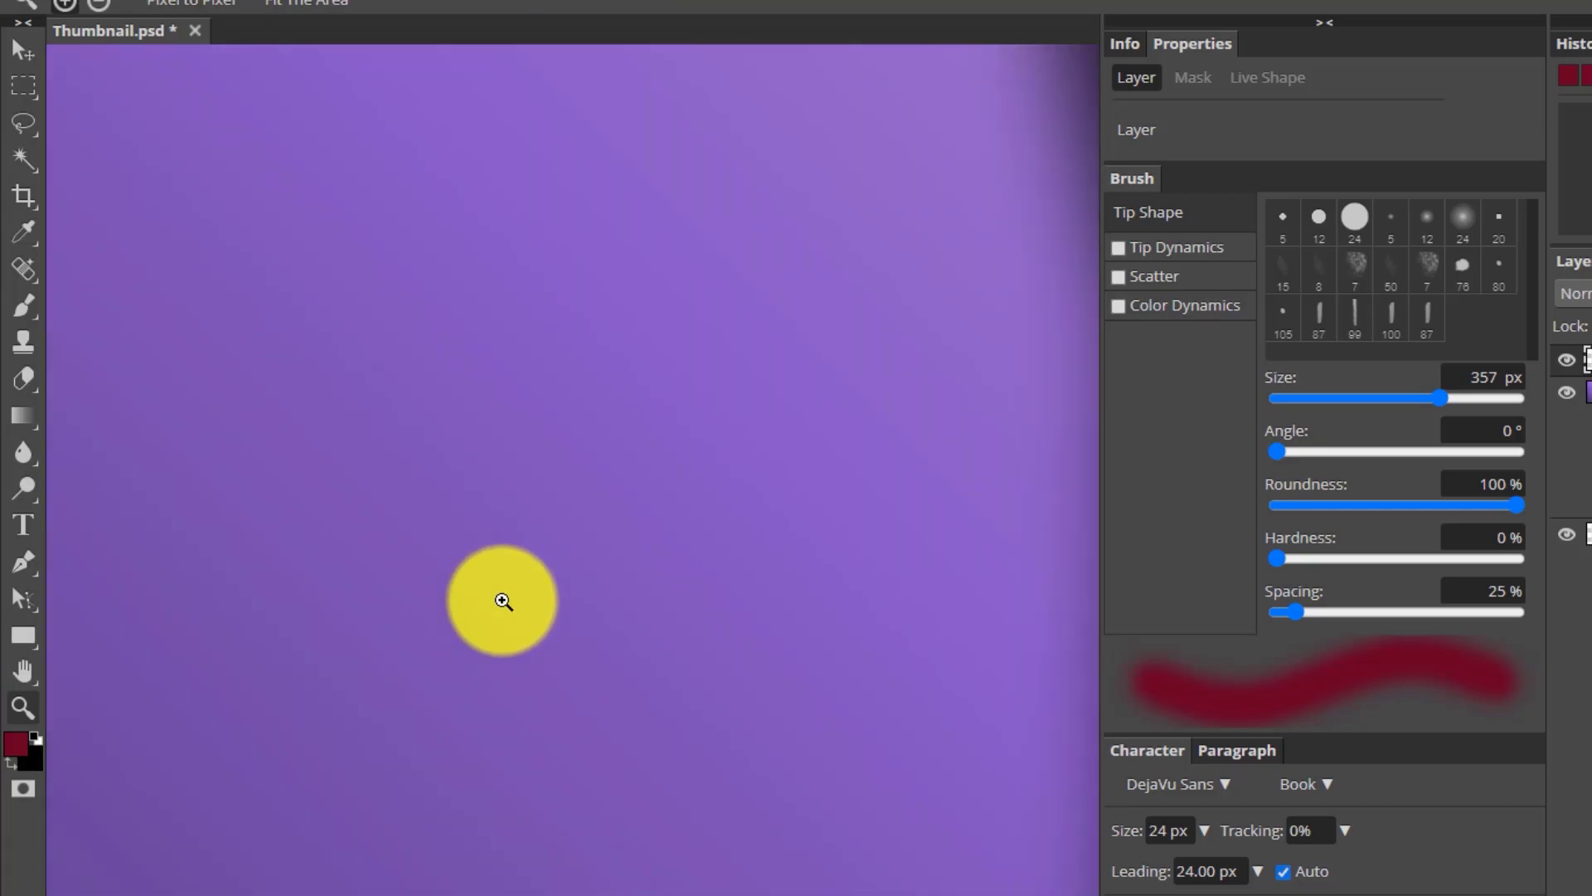
{"action": "left_click", "coordinate": [503, 600], "text": "alt"}
{"action": "left_click", "coordinate": [502, 600], "text": "alt"}
{"action": "left_click", "coordinate": [503, 600]}
{"action": "left_click", "coordinate": [502, 601], "text": "alt"}
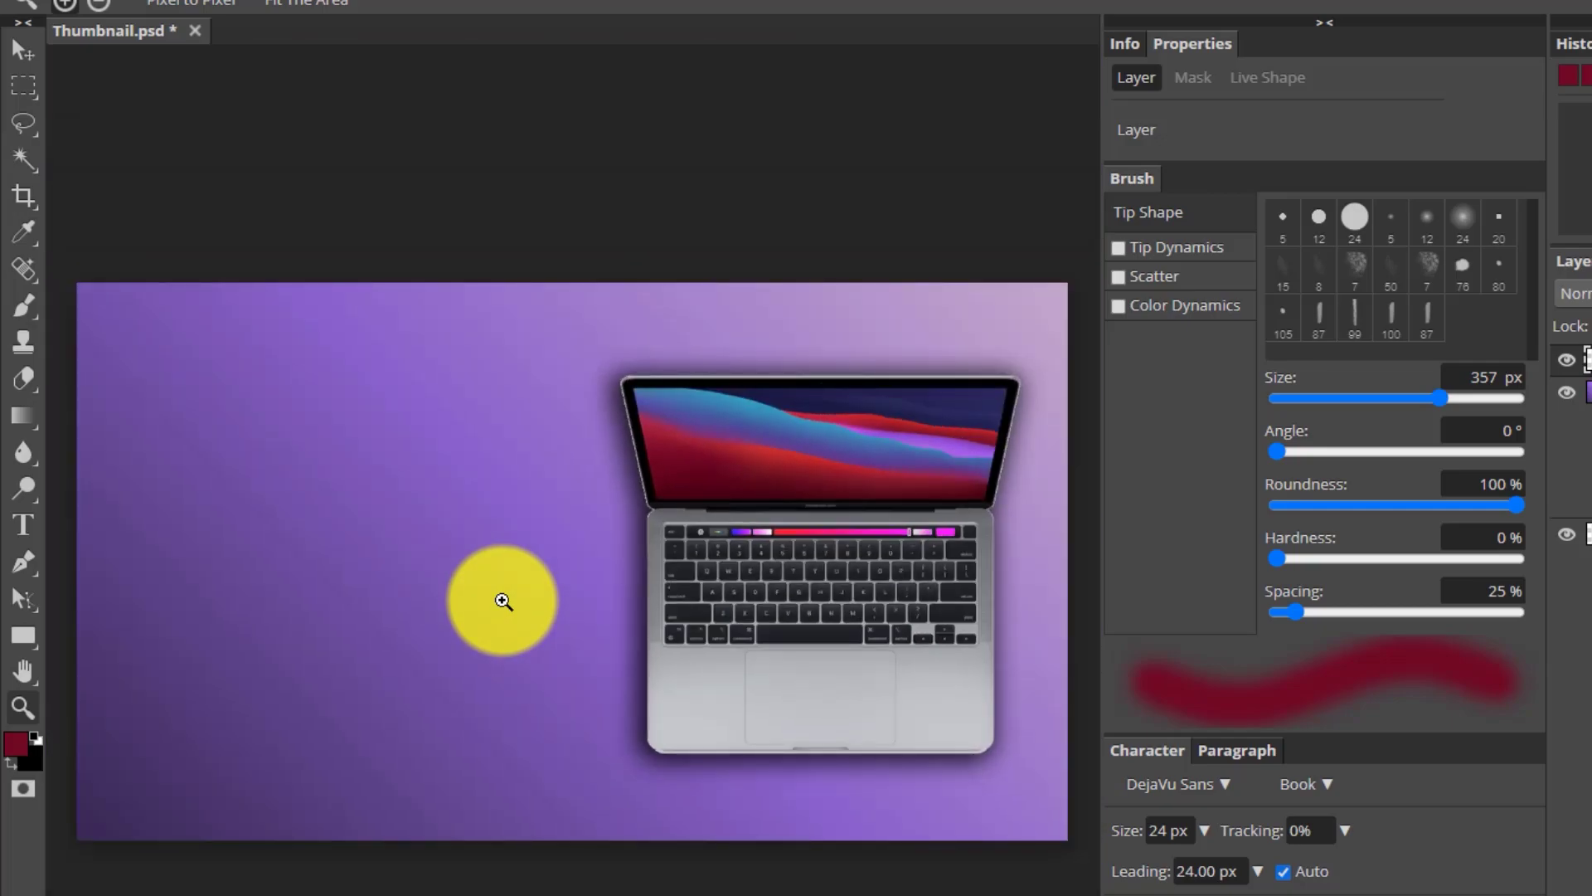
Examine the laptop's edge and keyboard up close, and fit the whole canvas in view.
{"action": "left_click", "coordinate": [544, 563]}
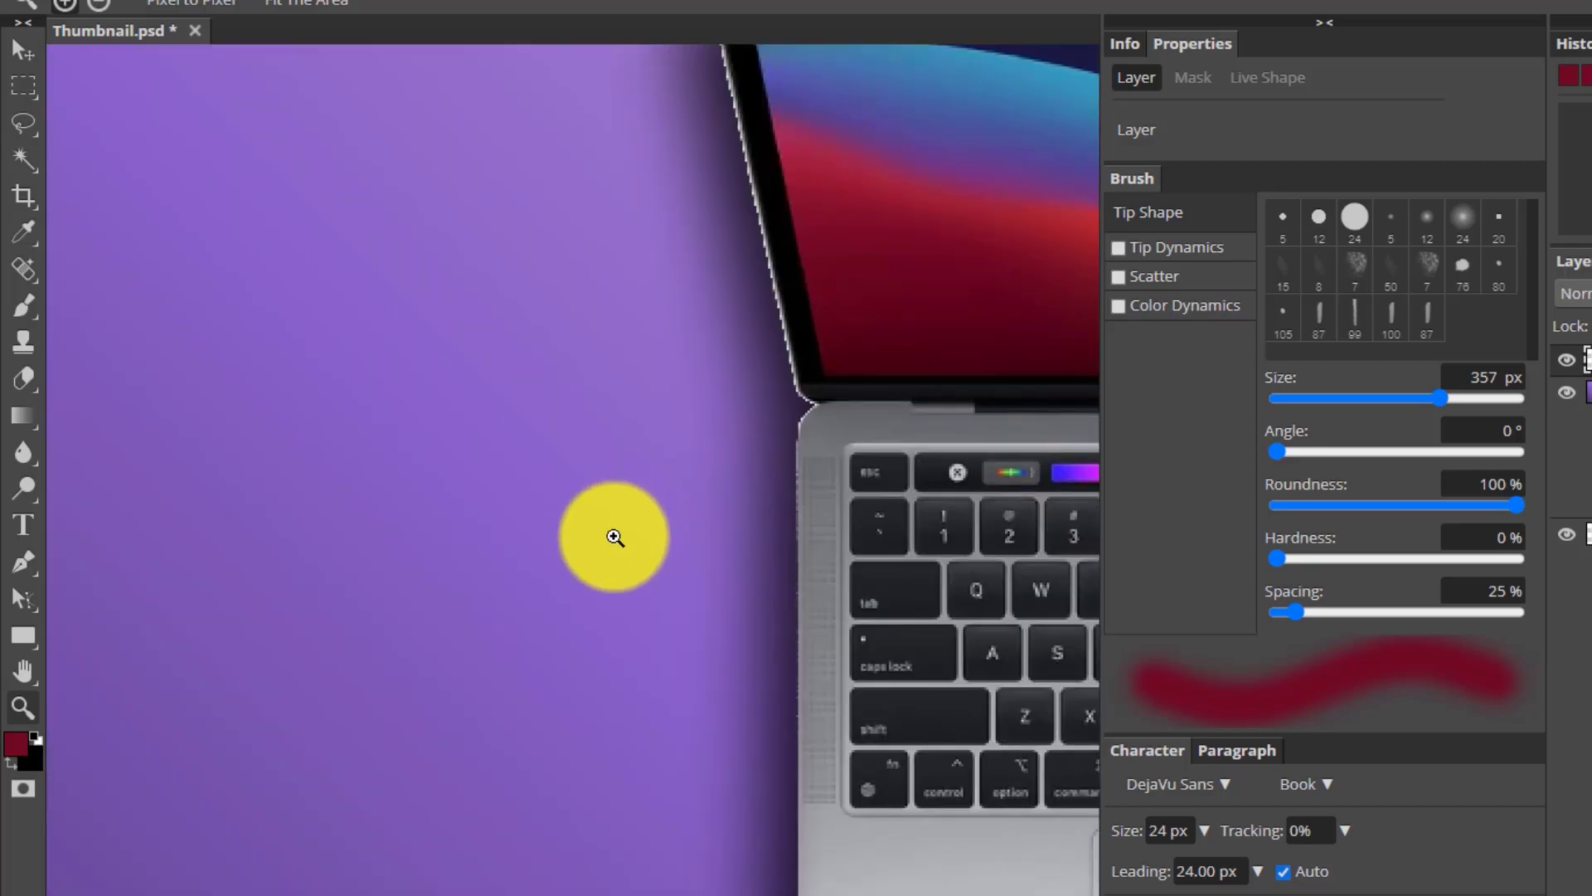
{"action": "scroll", "coordinate": [595, 608], "scroll_direction": "down", "scroll_amount": 5}
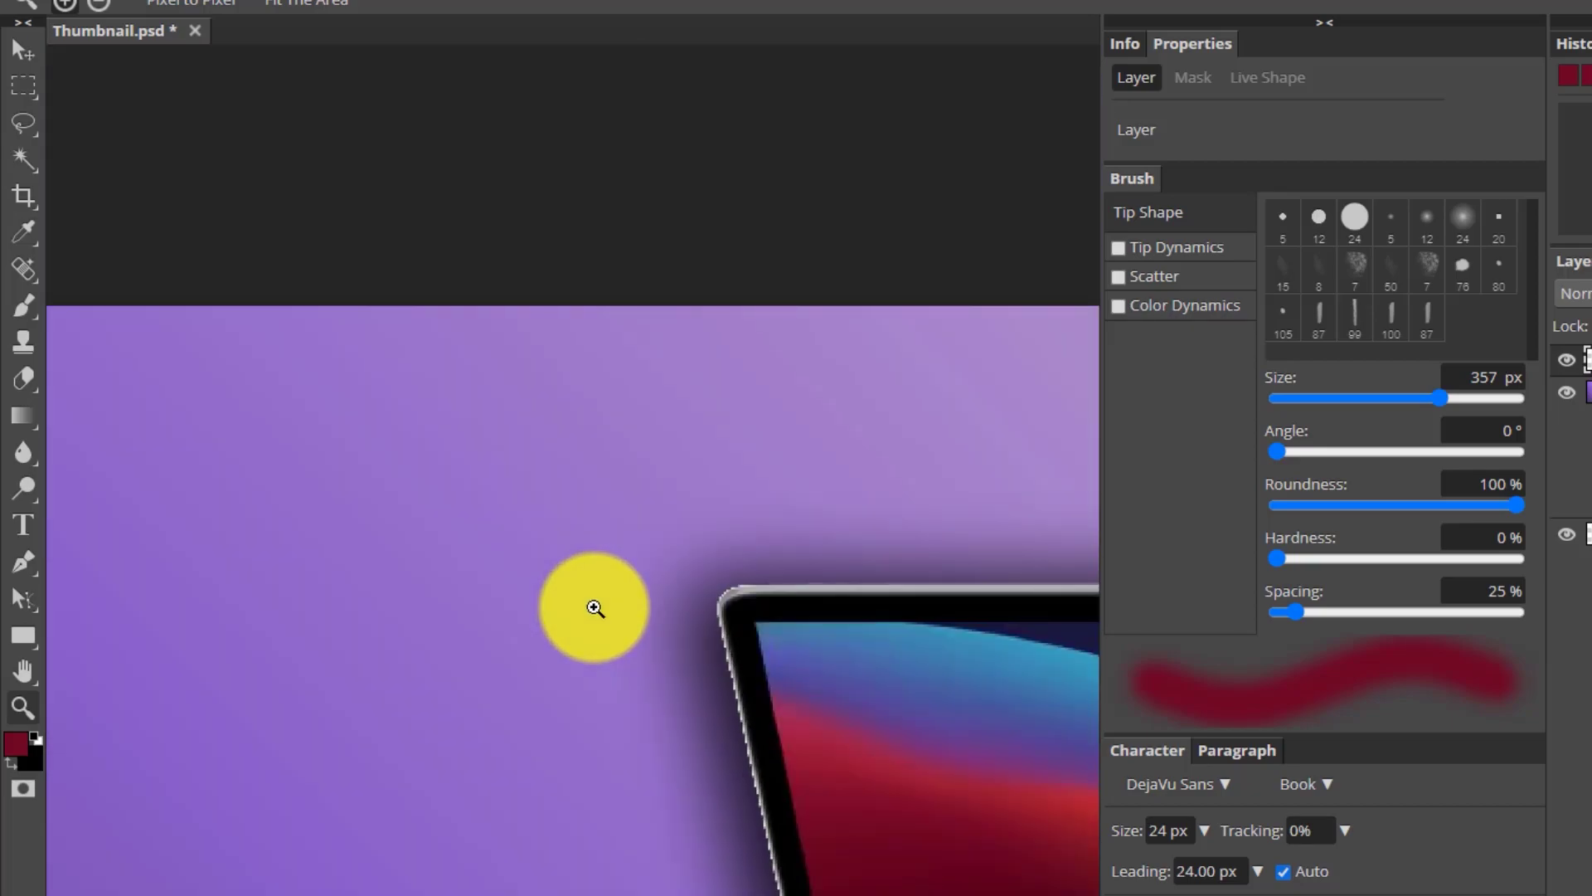
{"action": "scroll", "coordinate": [594, 608], "scroll_direction": "up", "scroll_amount": 5}
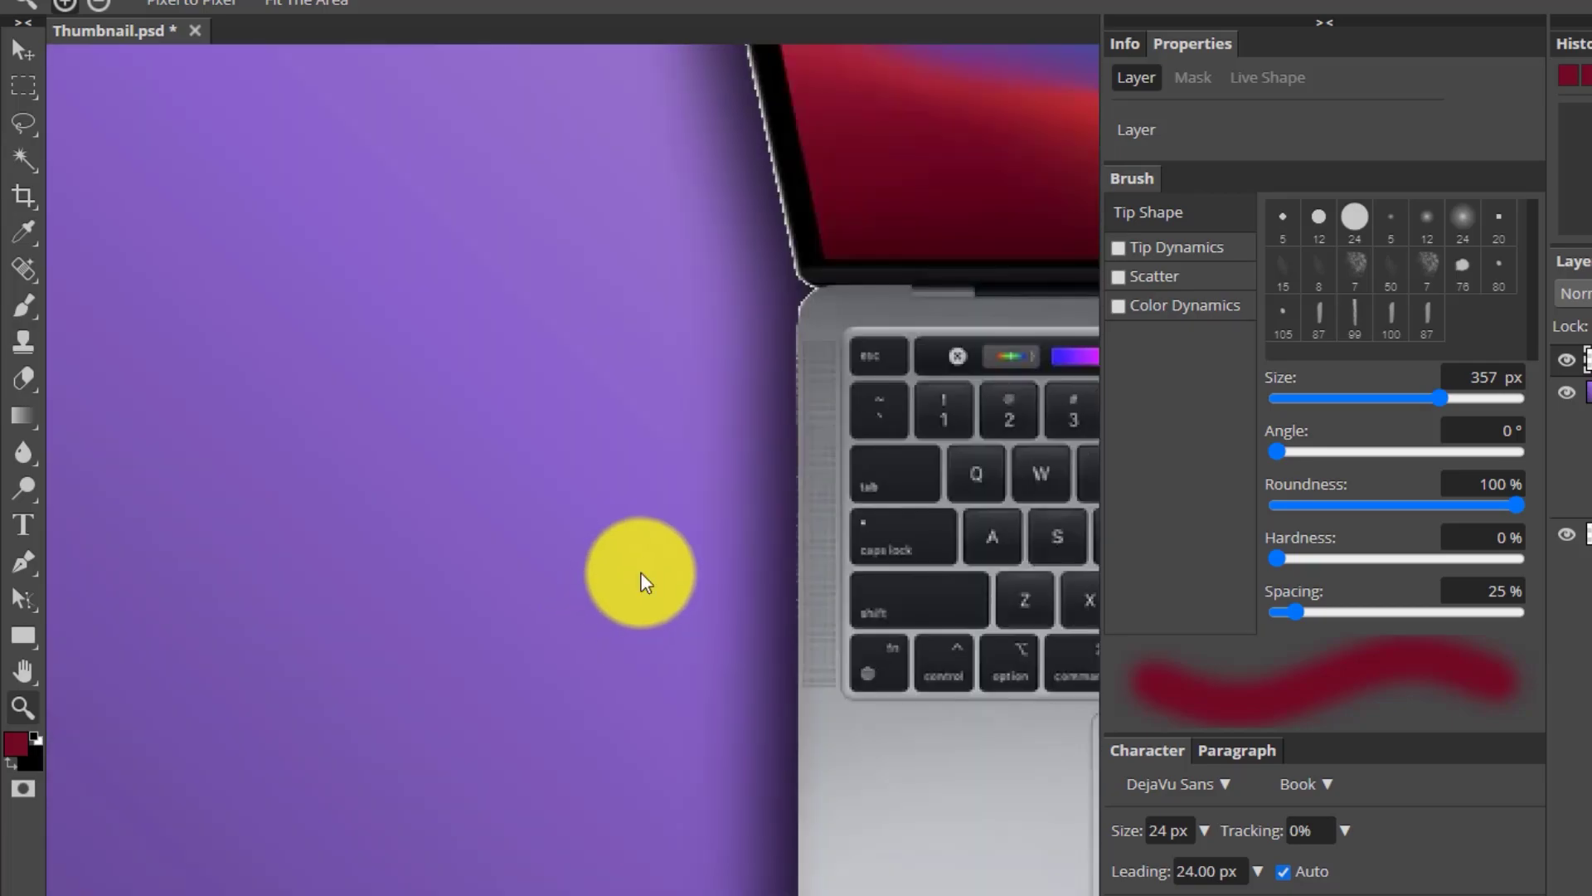
{"action": "scroll", "coordinate": [644, 575], "scroll_direction": "right", "scroll_amount": 4}
{"action": "scroll", "coordinate": [644, 583], "scroll_direction": "right", "scroll_amount": 2}
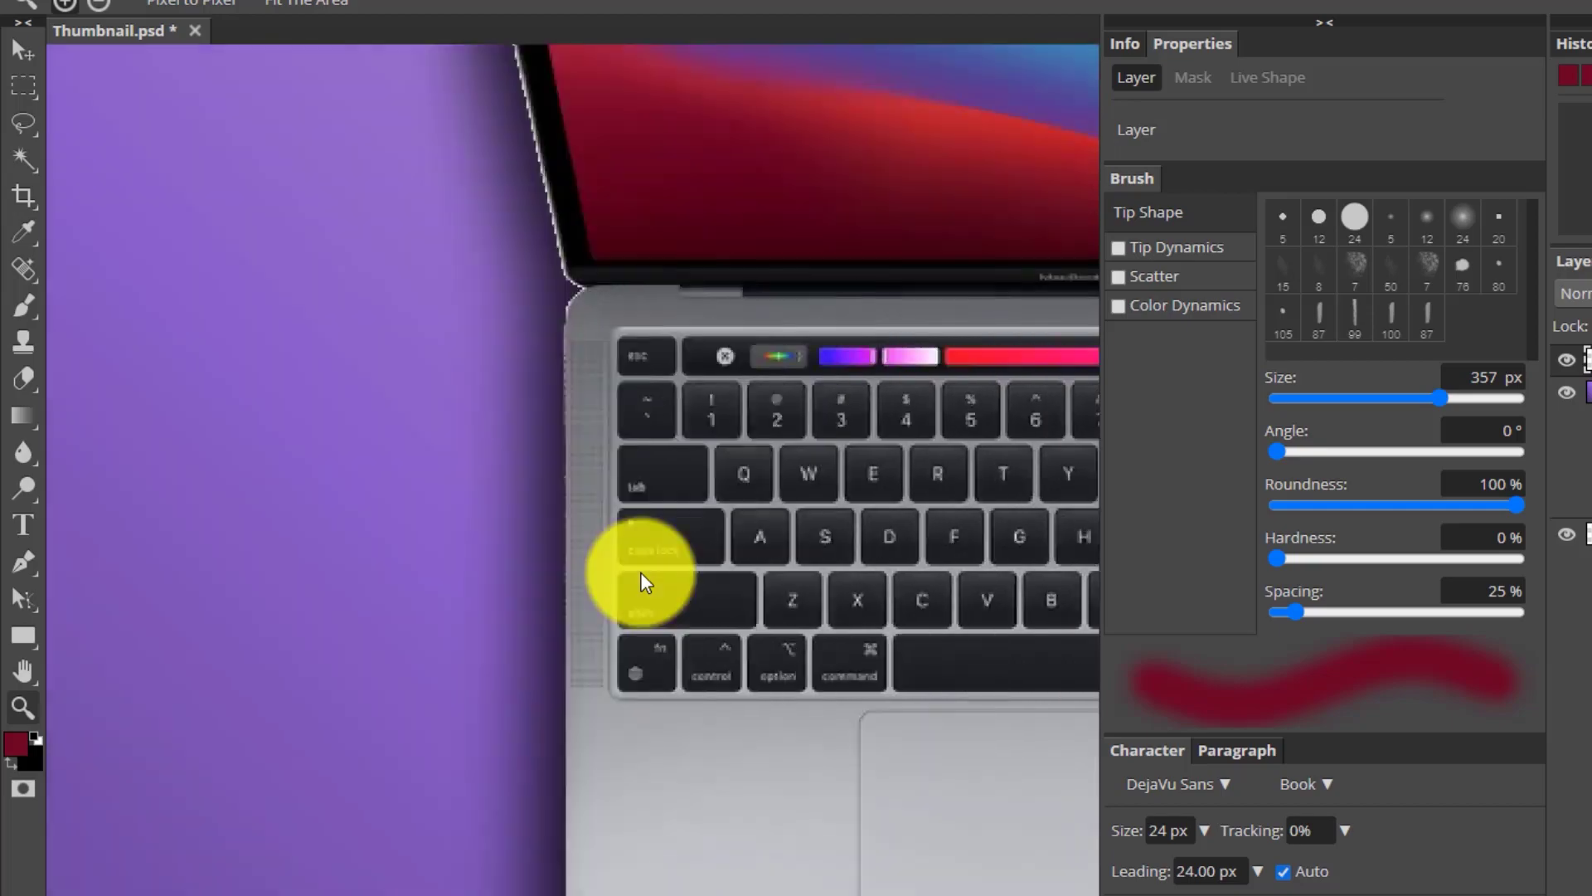
{"action": "key", "text": "ctrl+0"}
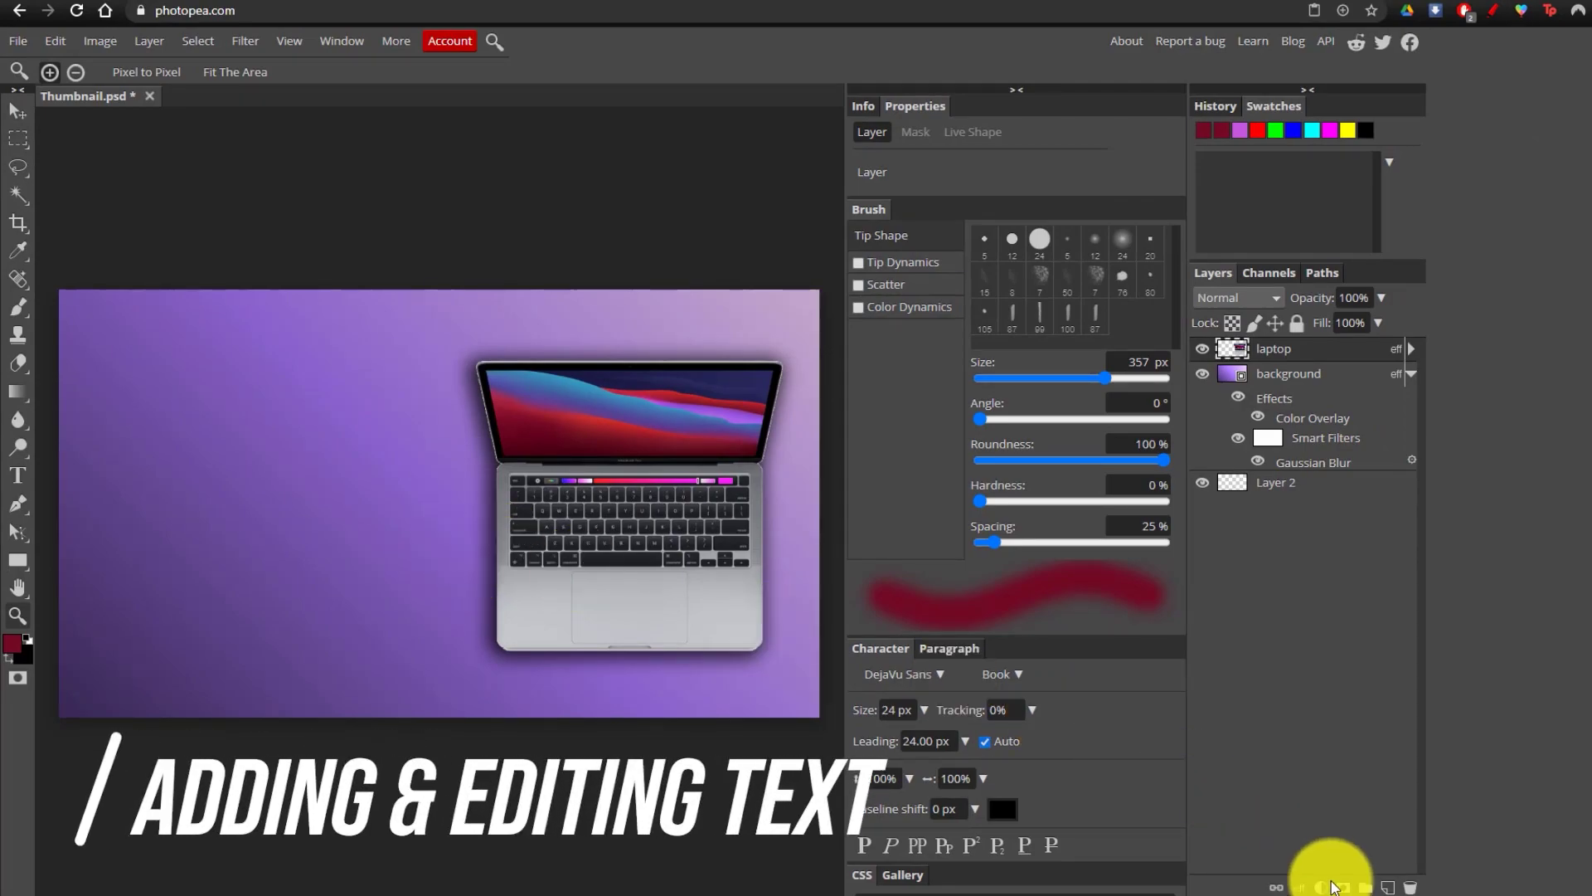
Add a new layer above the laptop layer and set the Type tool's font to Distant Galaxy.
{"action": "left_click", "coordinate": [1387, 886]}
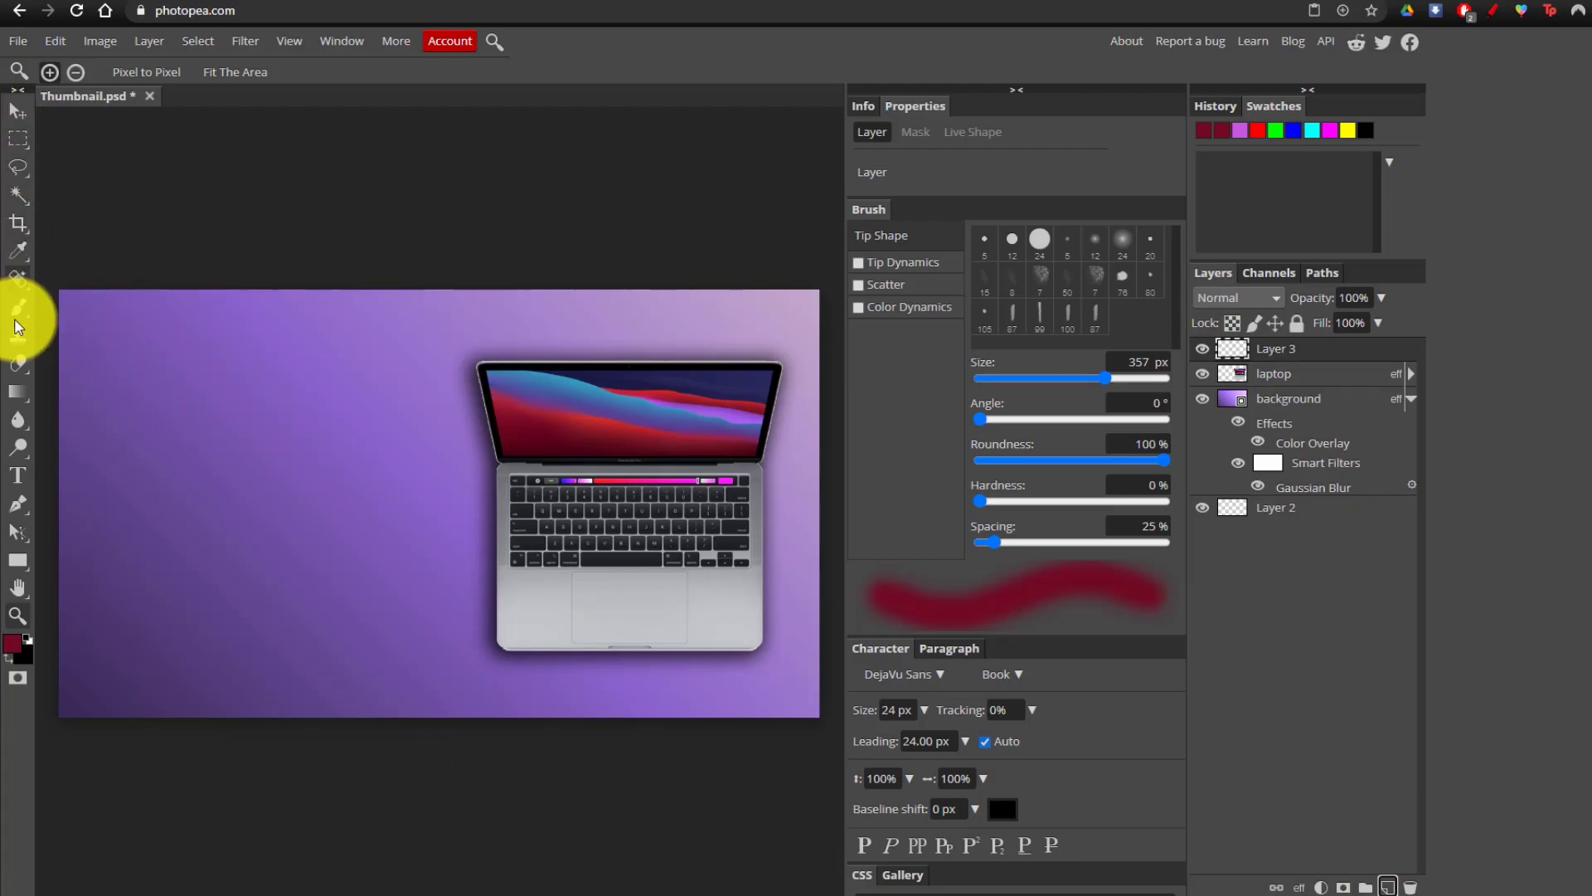
{"action": "left_click", "coordinate": [20, 476]}
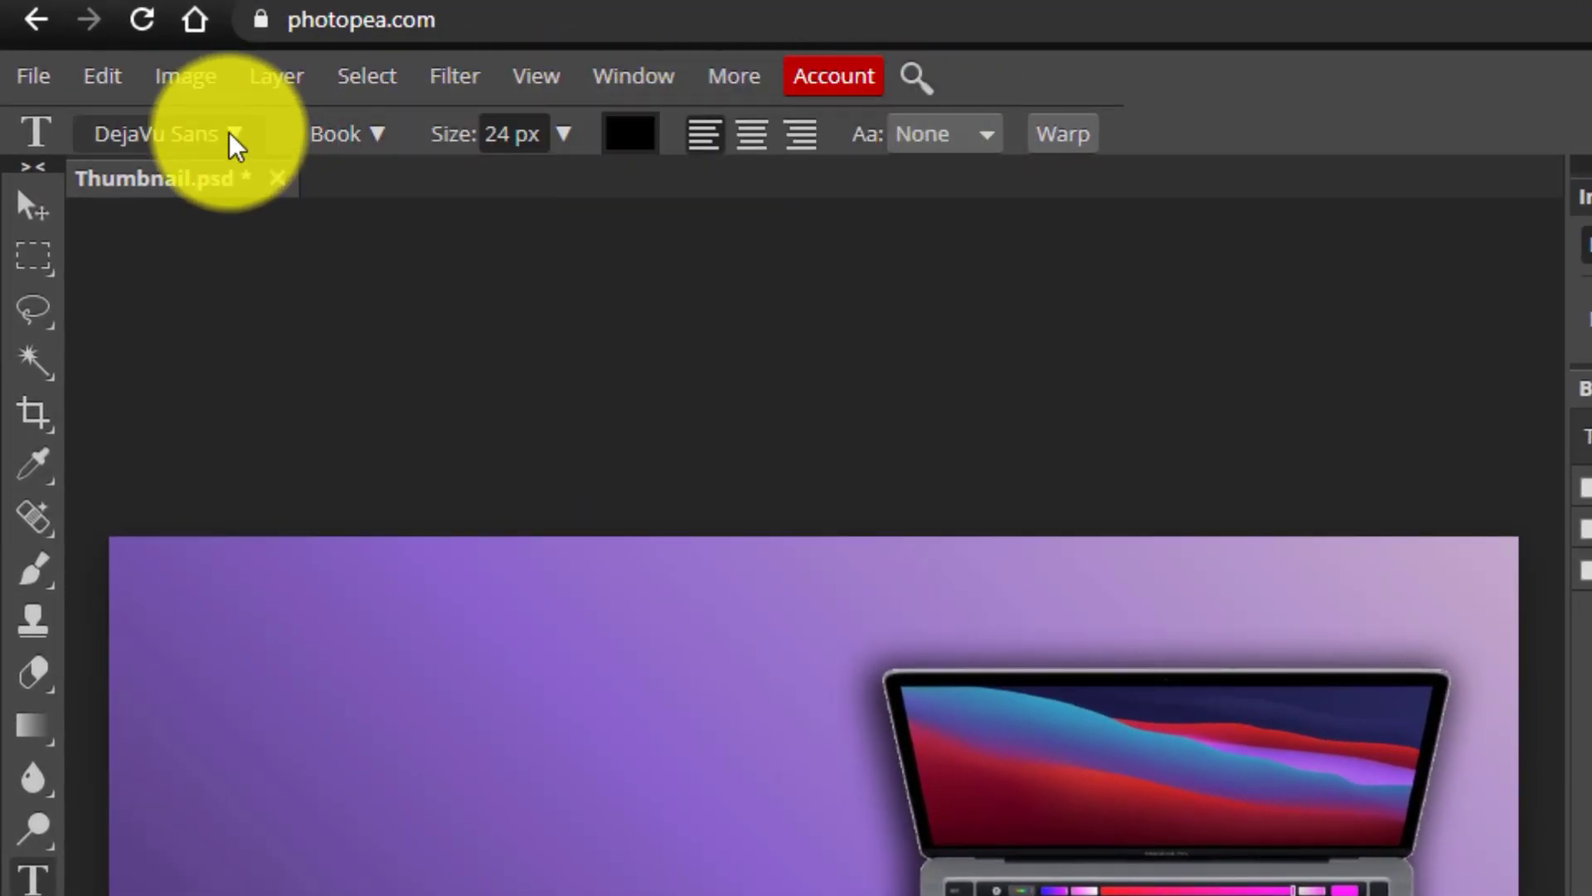
{"action": "left_click", "coordinate": [235, 137]}
{"action": "scroll", "coordinate": [419, 693], "scroll_direction": "up", "scroll_amount": 2}
{"action": "scroll", "coordinate": [431, 713], "scroll_direction": "down", "scroll_amount": 6}
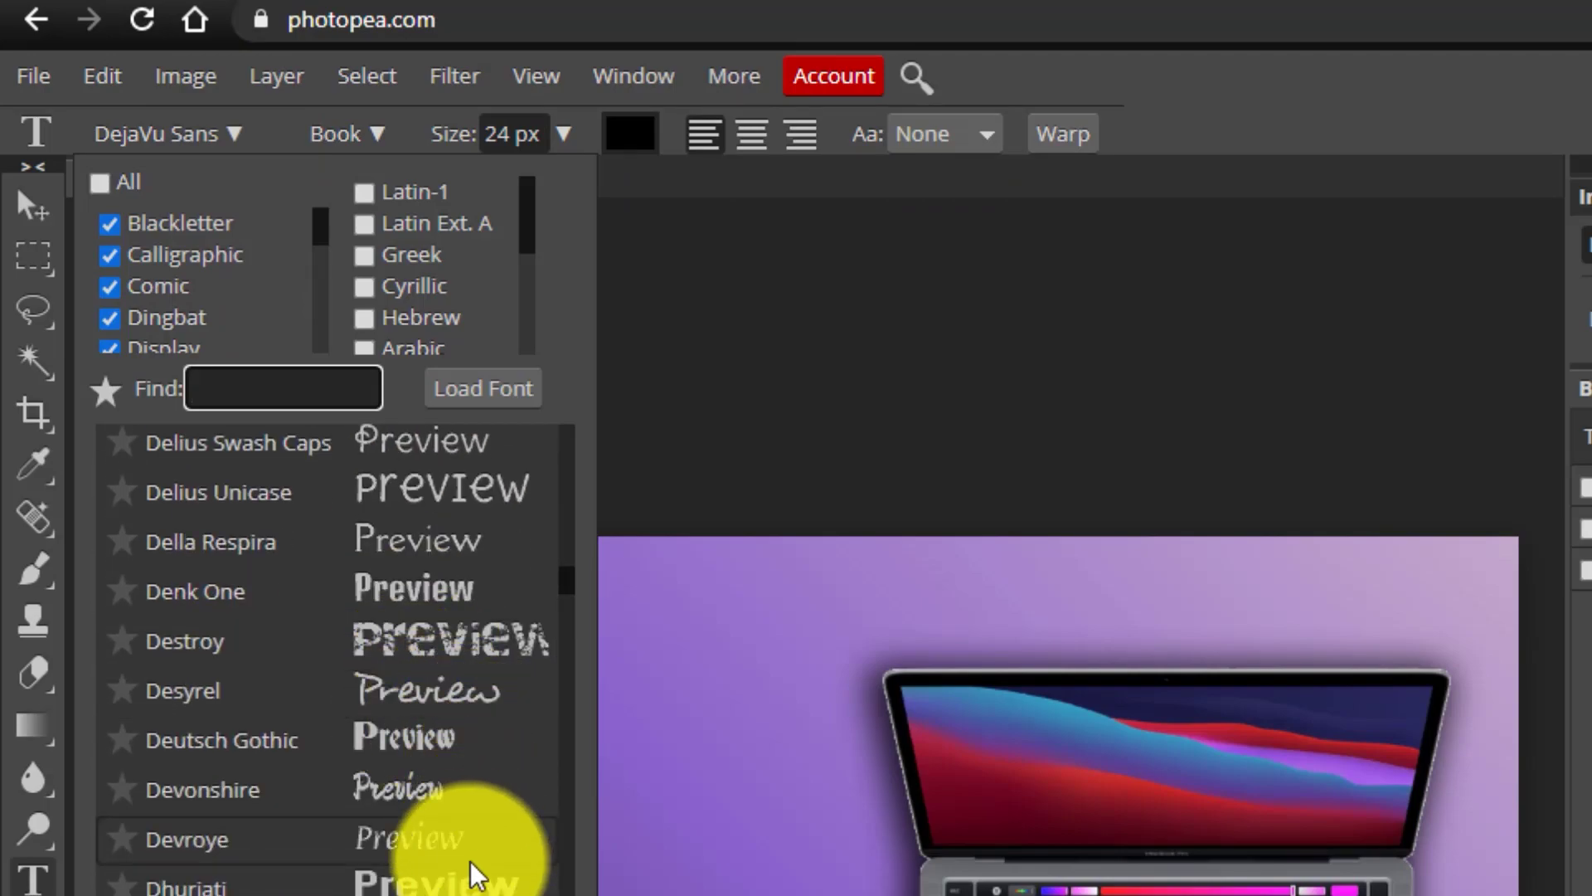
{"action": "scroll", "coordinate": [475, 854], "scroll_direction": "down", "scroll_amount": 4}
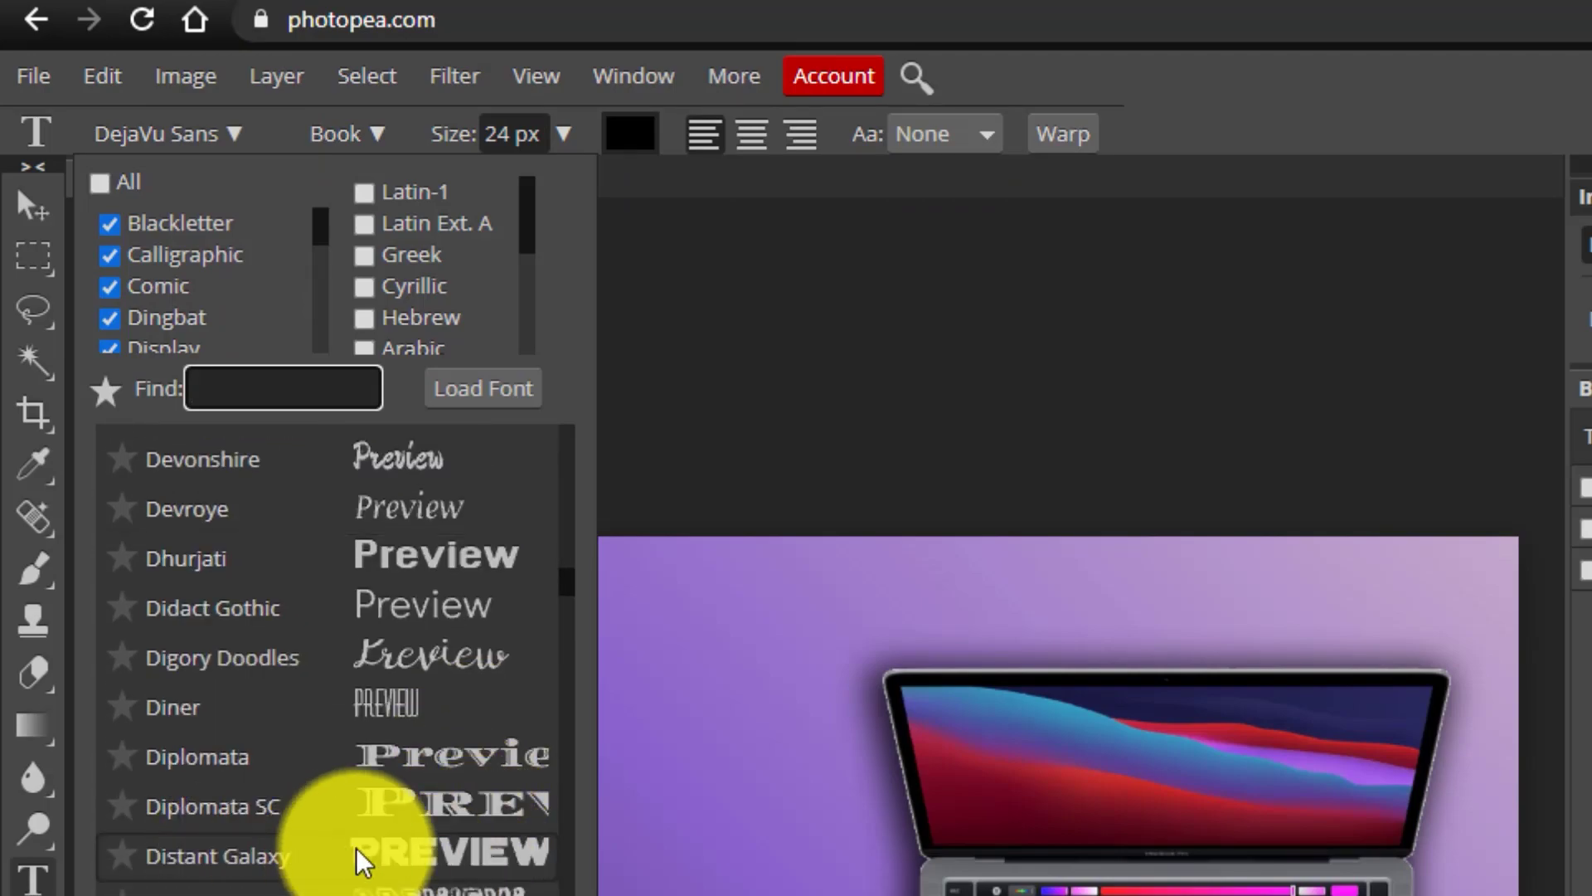
{"action": "left_click", "coordinate": [302, 855]}
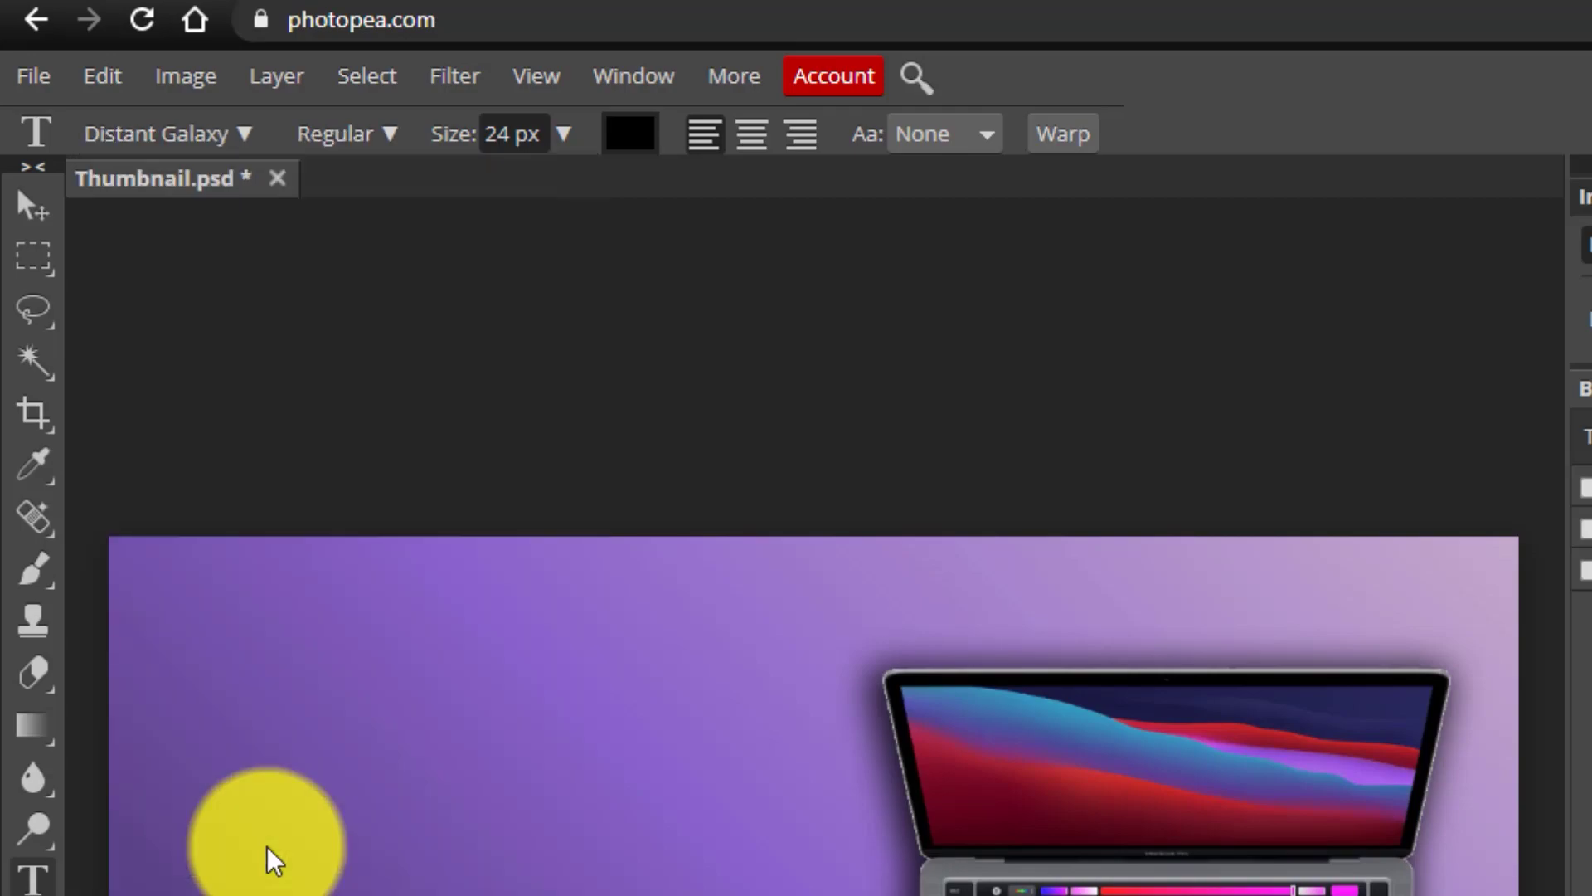
Set the Type tool's size to 150 px, its colour to white and its alignment to centred.
{"action": "double_click", "coordinate": [514, 141]}
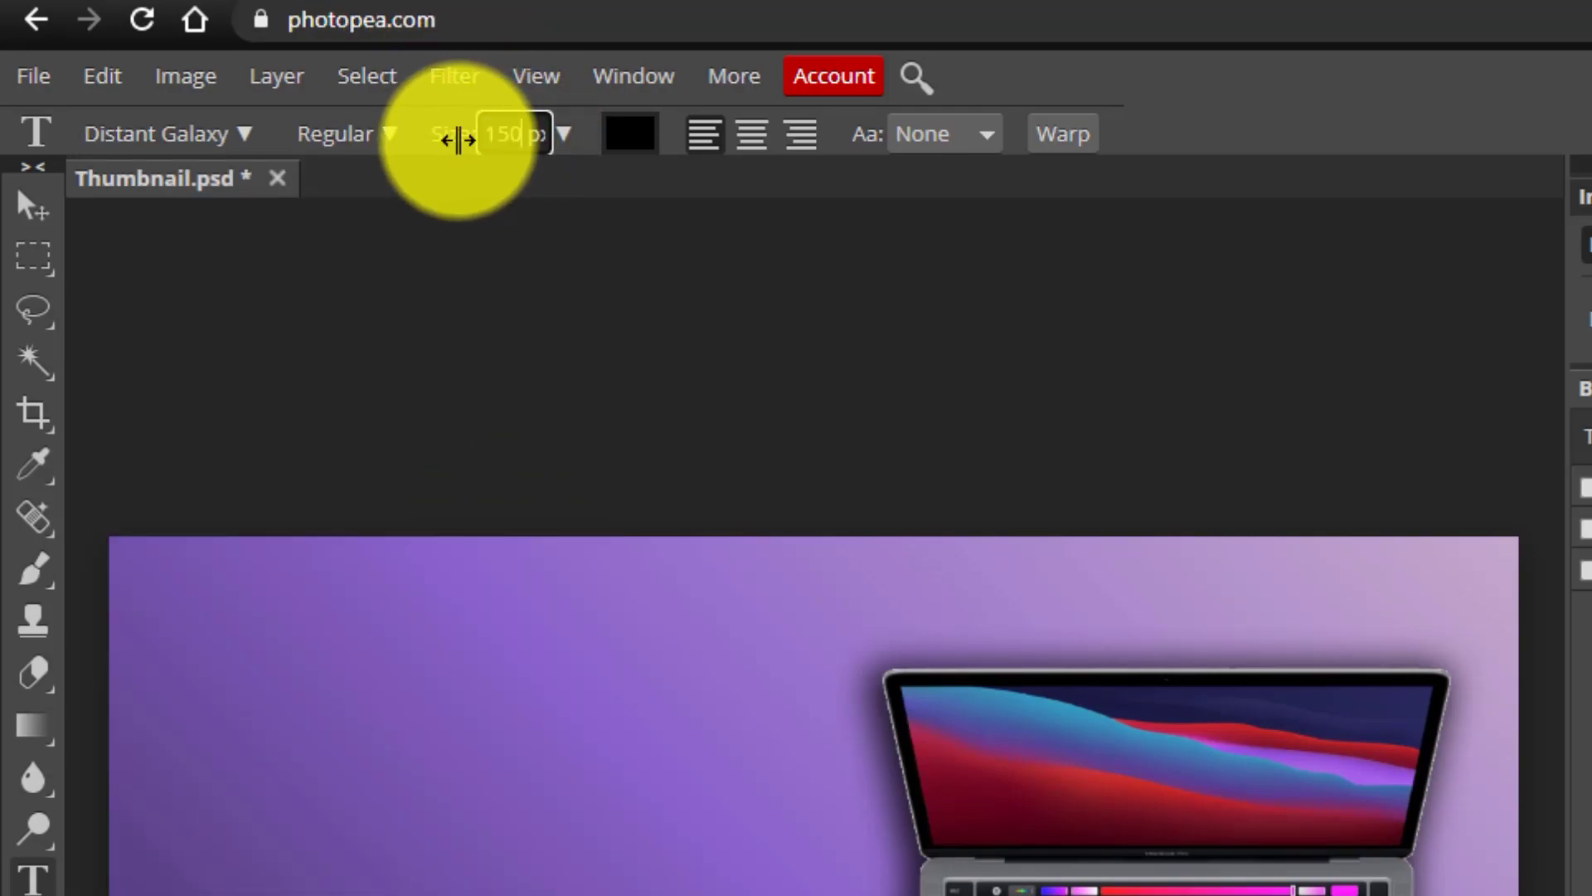
{"action": "left_click", "coordinate": [630, 134]}
{"action": "left_click_drag", "start_coordinate": [537, 539], "coordinate": [226, 342]}
{"action": "left_click", "coordinate": [913, 776]}
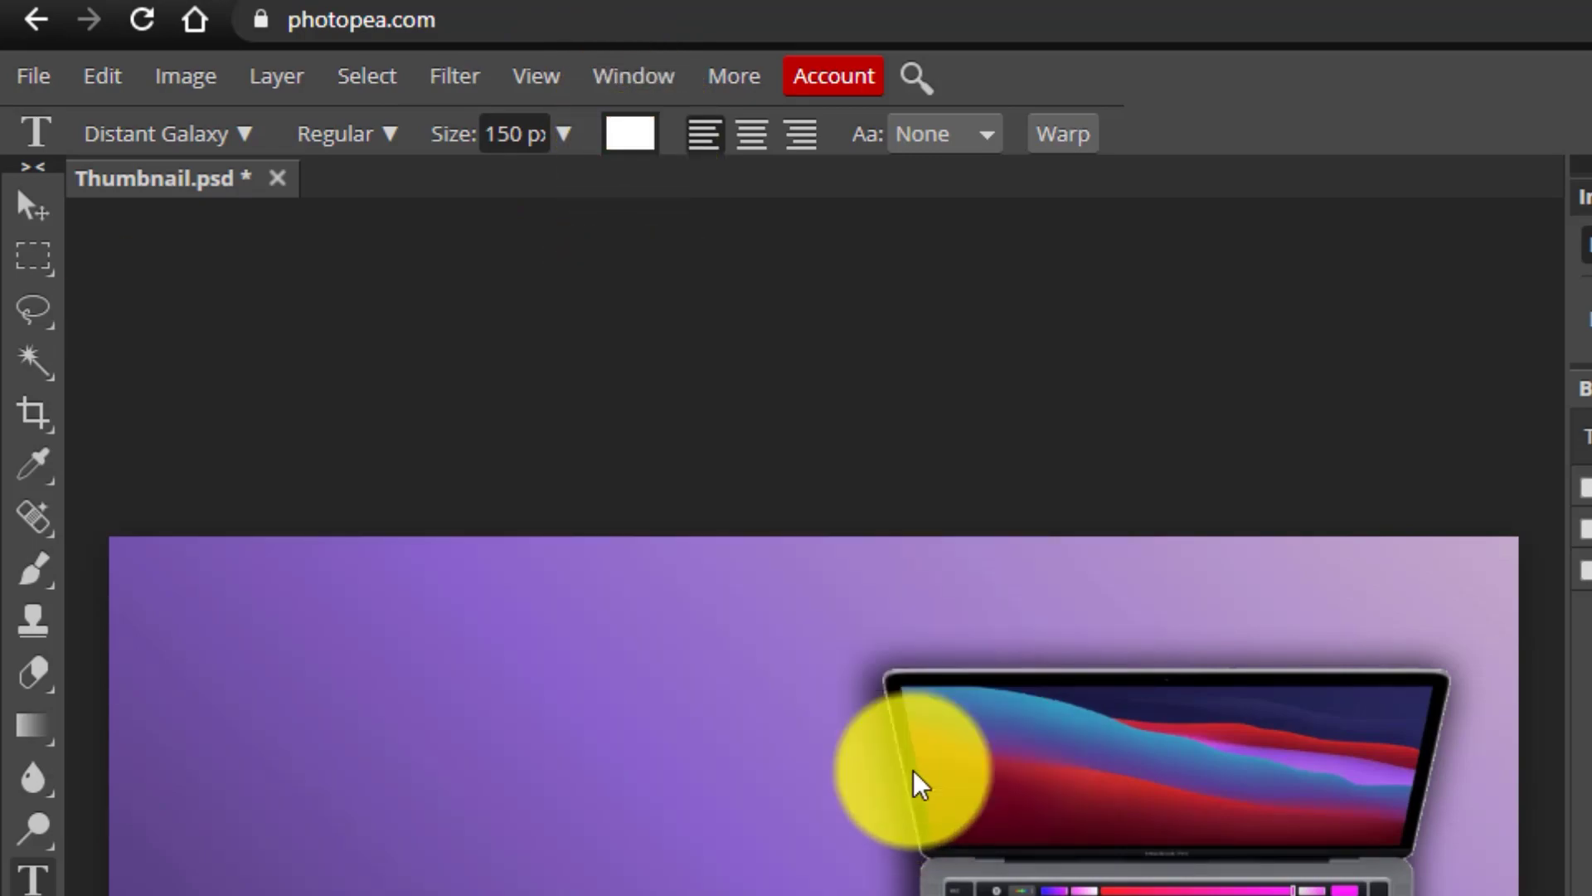
{"action": "left_click", "coordinate": [752, 135]}
Write the title MACBOOK PRO REVIEW 2020 on four lines beside the laptop and move it fully onto the canvas.
{"action": "left_click_drag", "start_coordinate": [508, 634], "coordinate": [297, 856]}
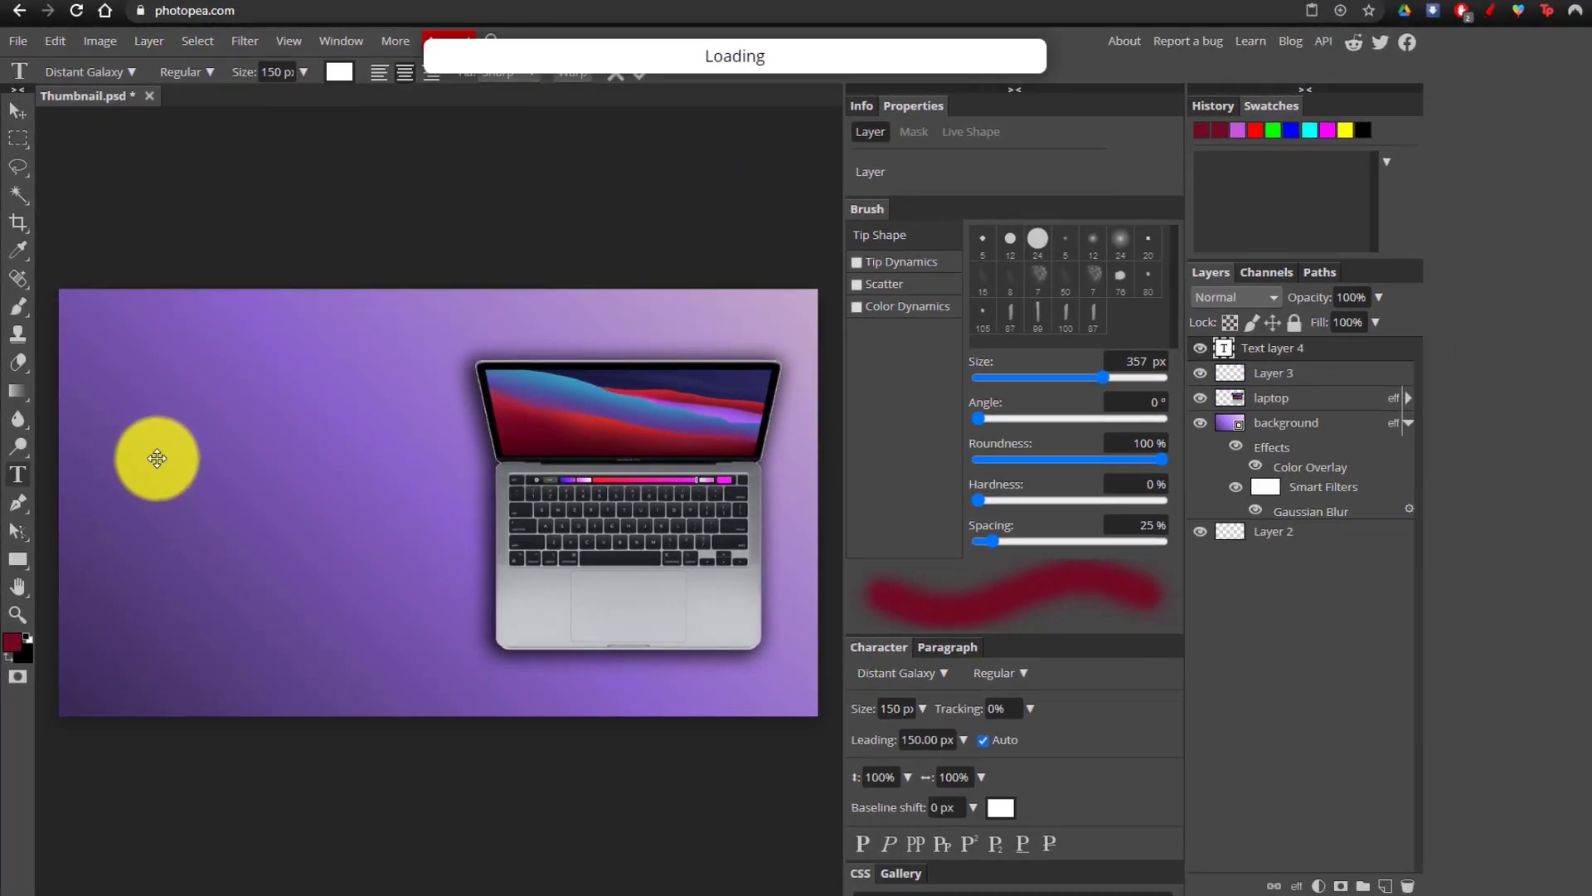
{"action": "left_click", "coordinate": [148, 452]}
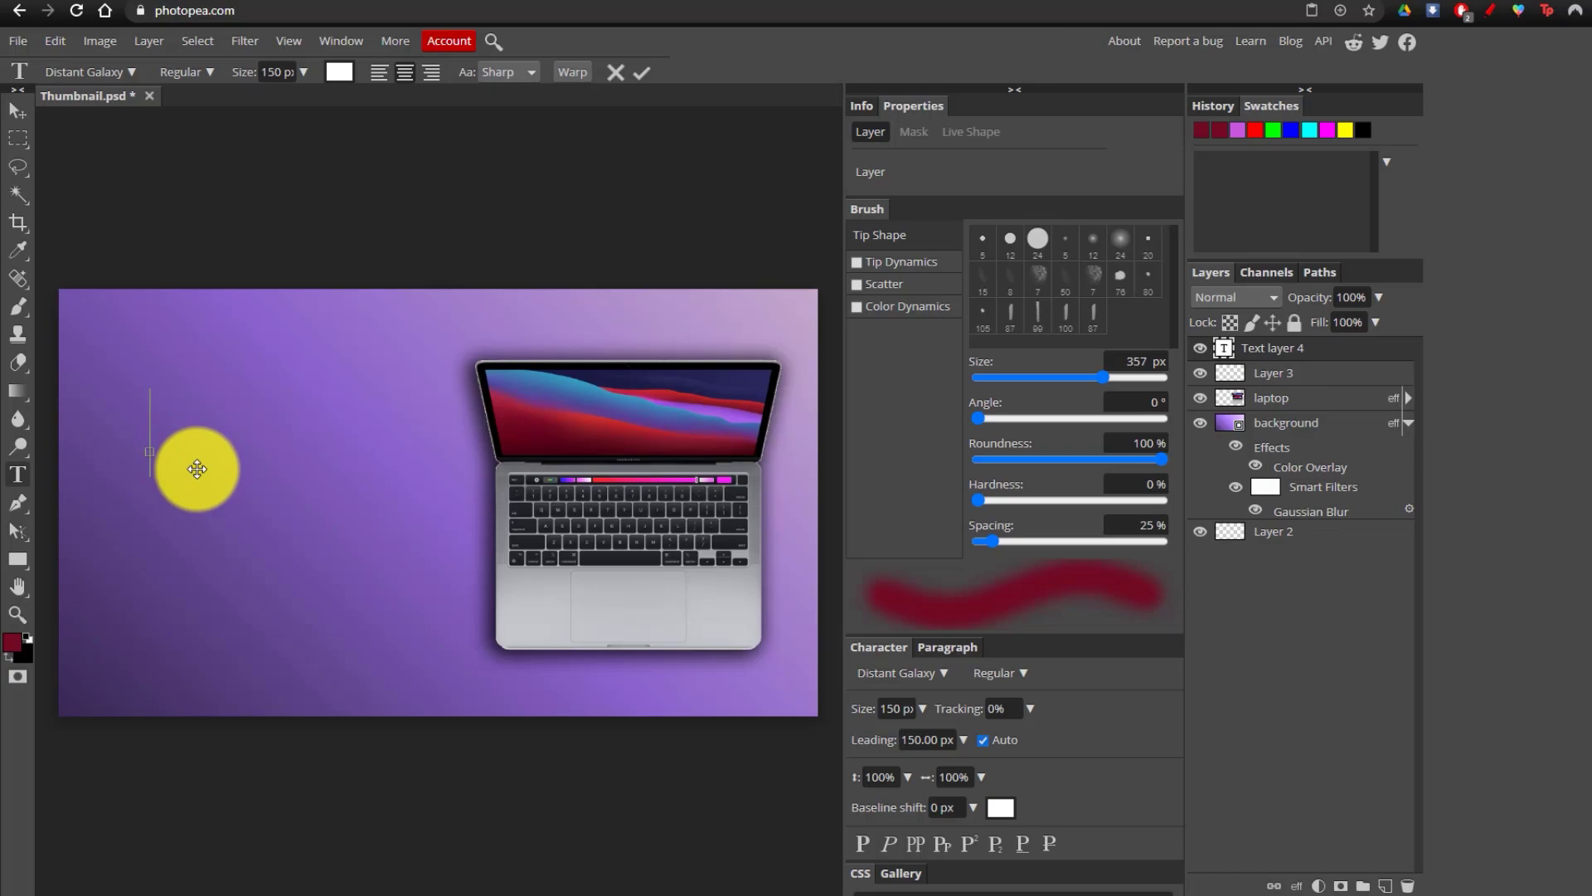
{"action": "type", "text": "MACB"}
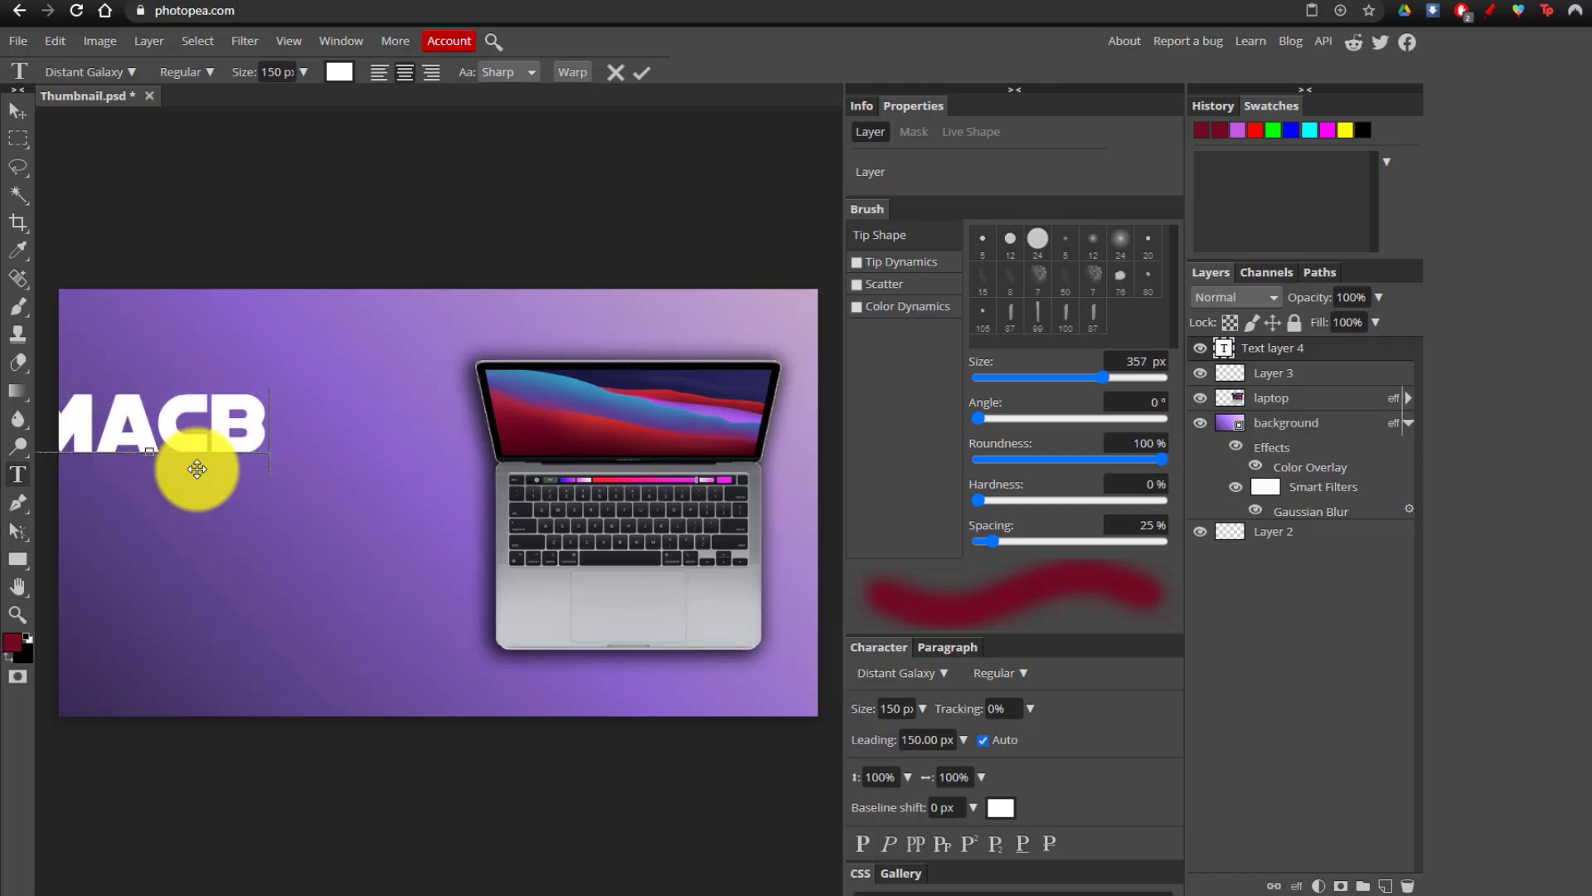
{"action": "type", "text": "OOKPRO"}
{"action": "key", "text": "Return"}
{"action": "type", "text": "REVIEW"}
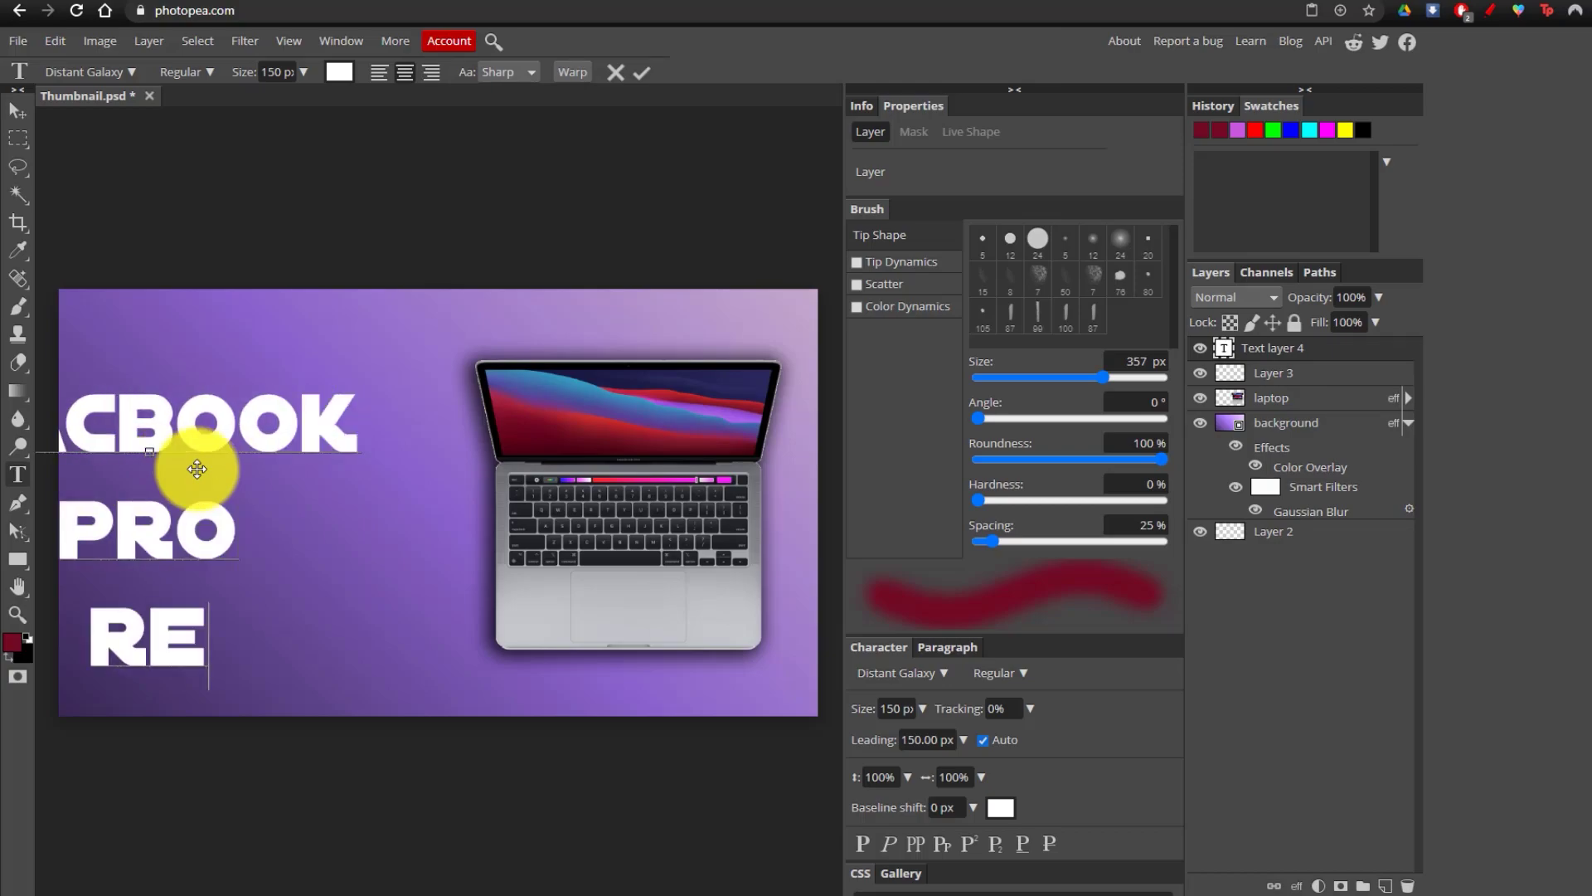
{"action": "key", "text": "Return"}
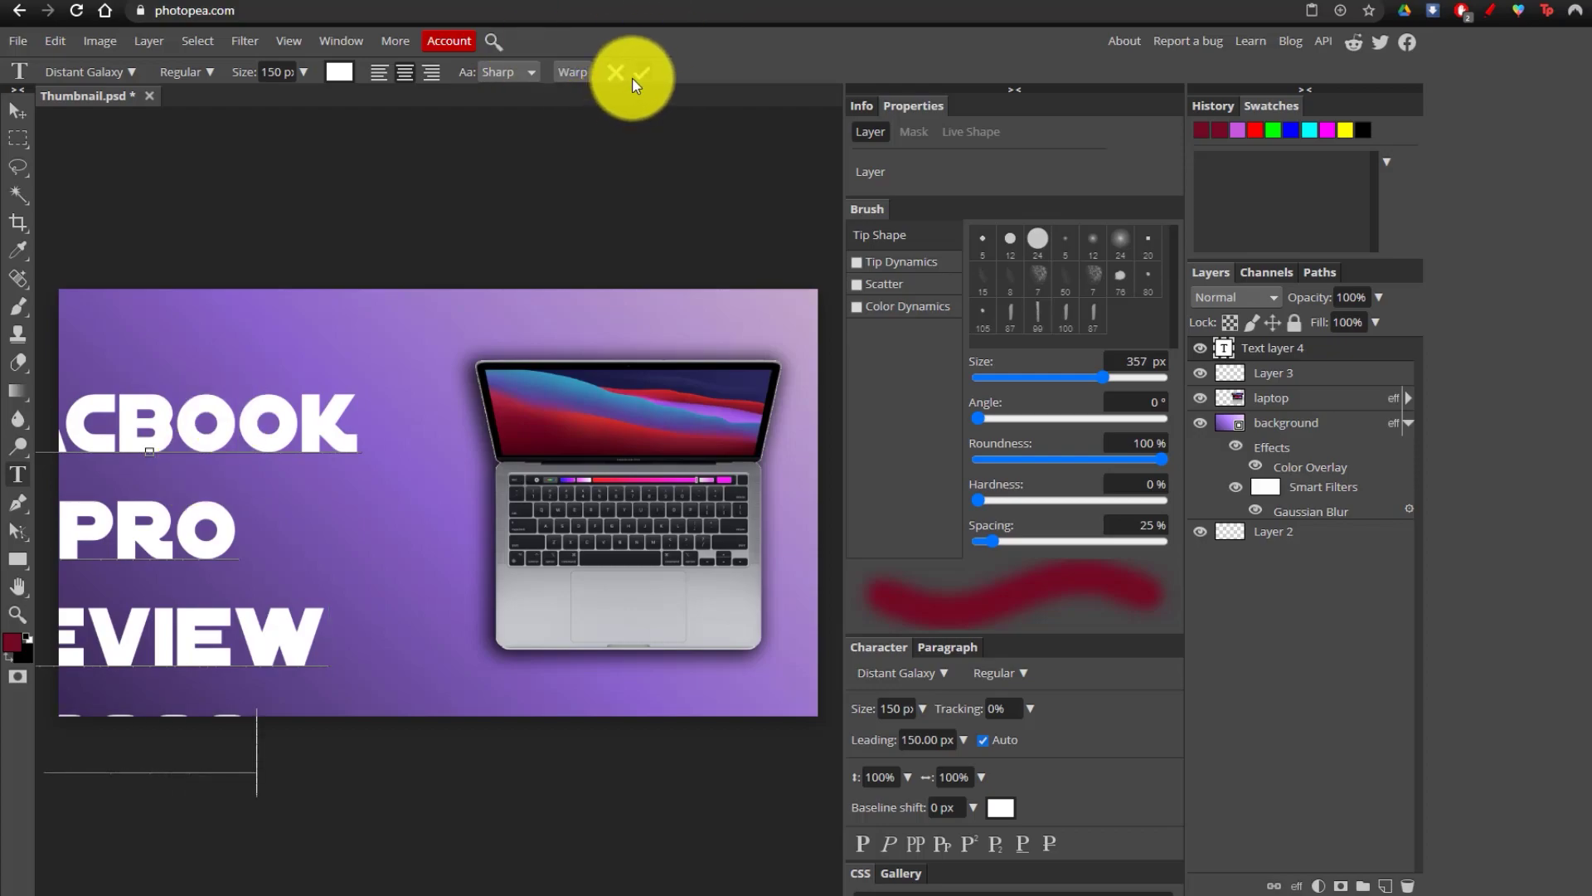
{"action": "left_click", "coordinate": [19, 115]}
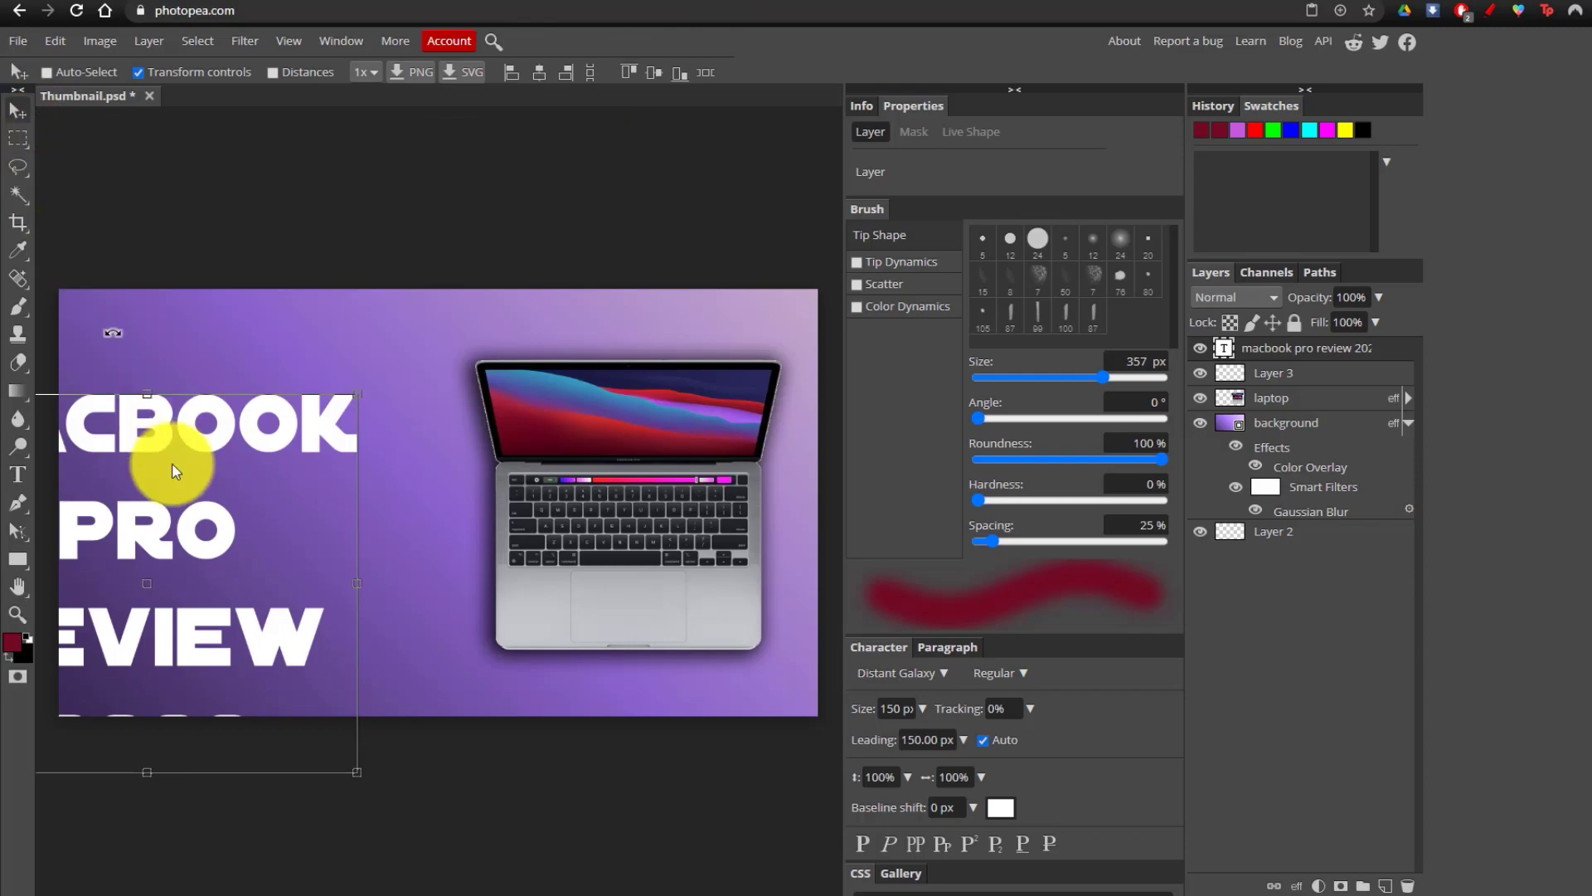
{"action": "left_click_drag", "start_coordinate": [214, 522], "coordinate": [300, 460]}
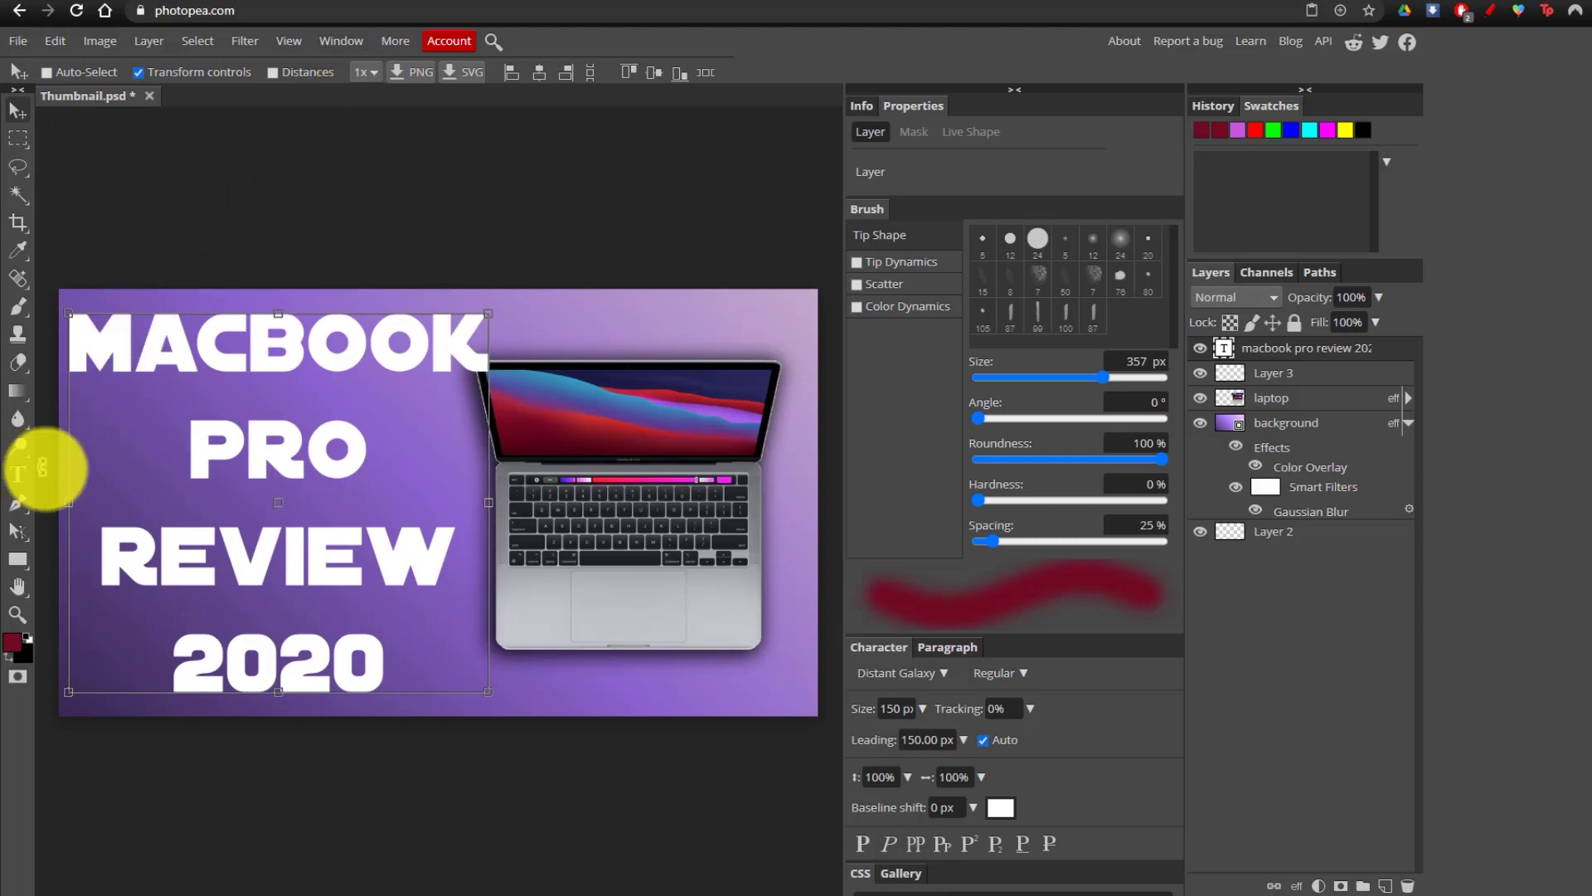
Tighten the line gaps of the whole title by setting its space before paragraph to -60 px.
{"action": "double_click", "coordinate": [245, 468]}
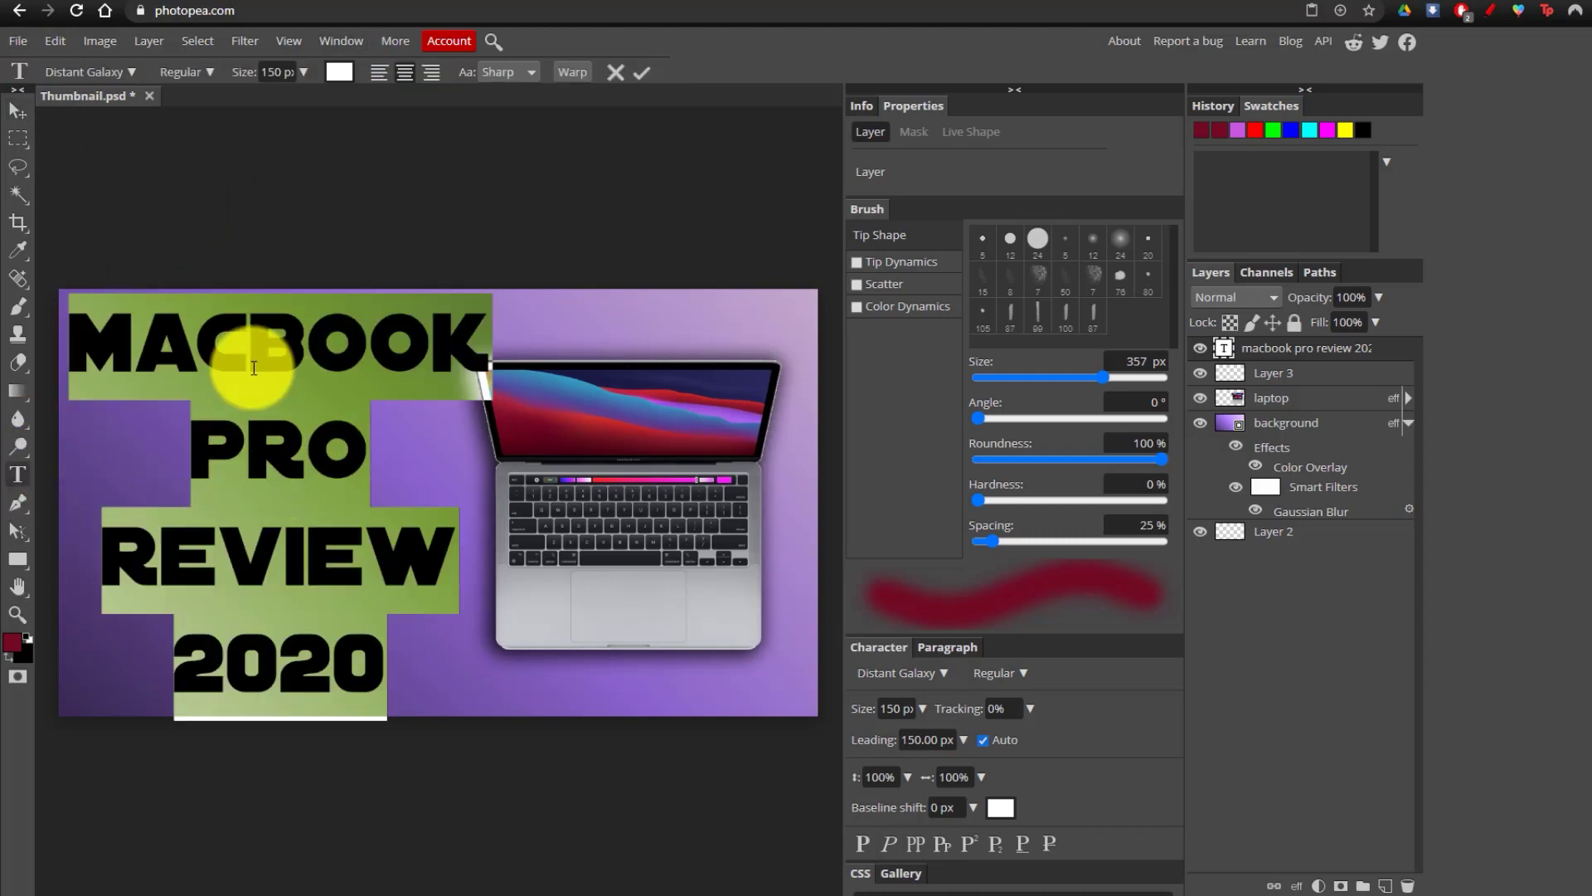
{"action": "left_click", "coordinate": [313, 519]}
{"action": "left_click_drag", "start_coordinate": [386, 663], "coordinate": [73, 328]}
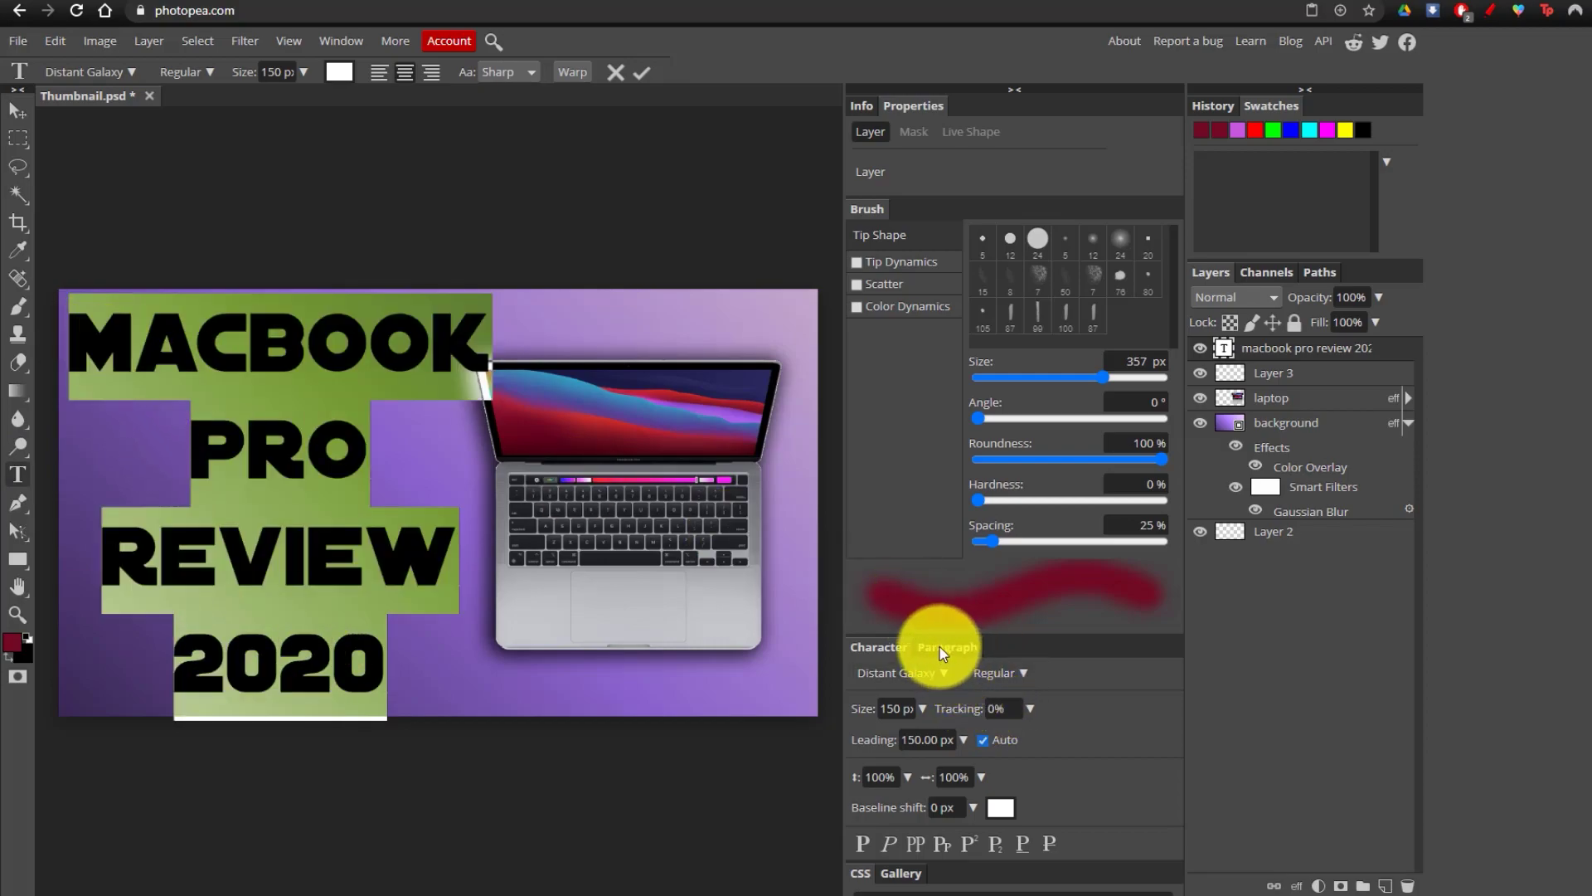
{"action": "left_click", "coordinate": [946, 650]}
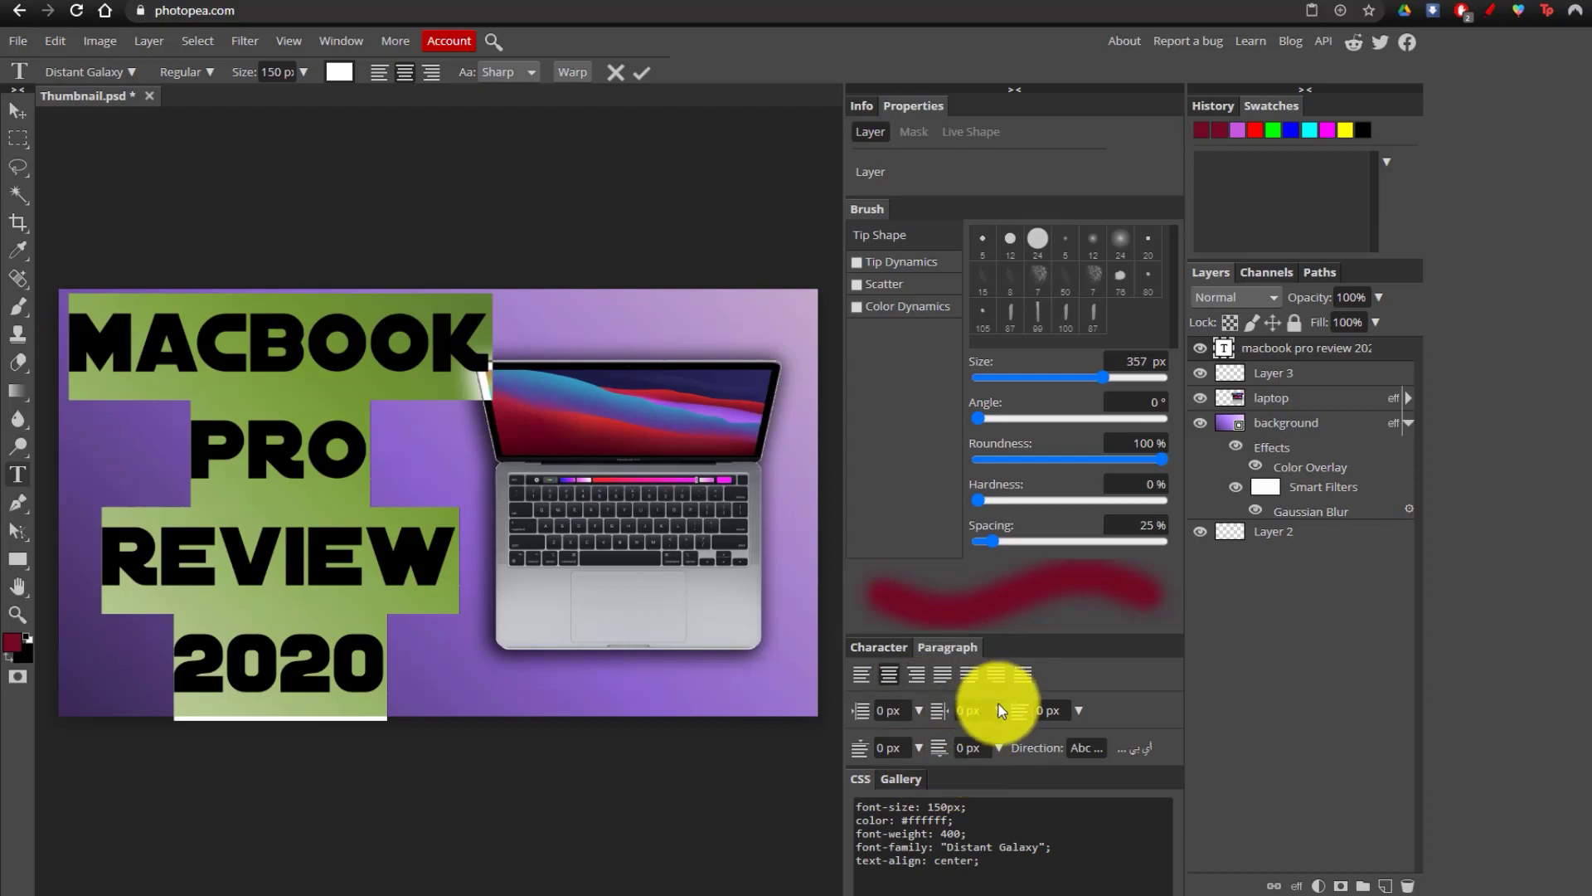
{"action": "left_click", "coordinate": [333, 39]}
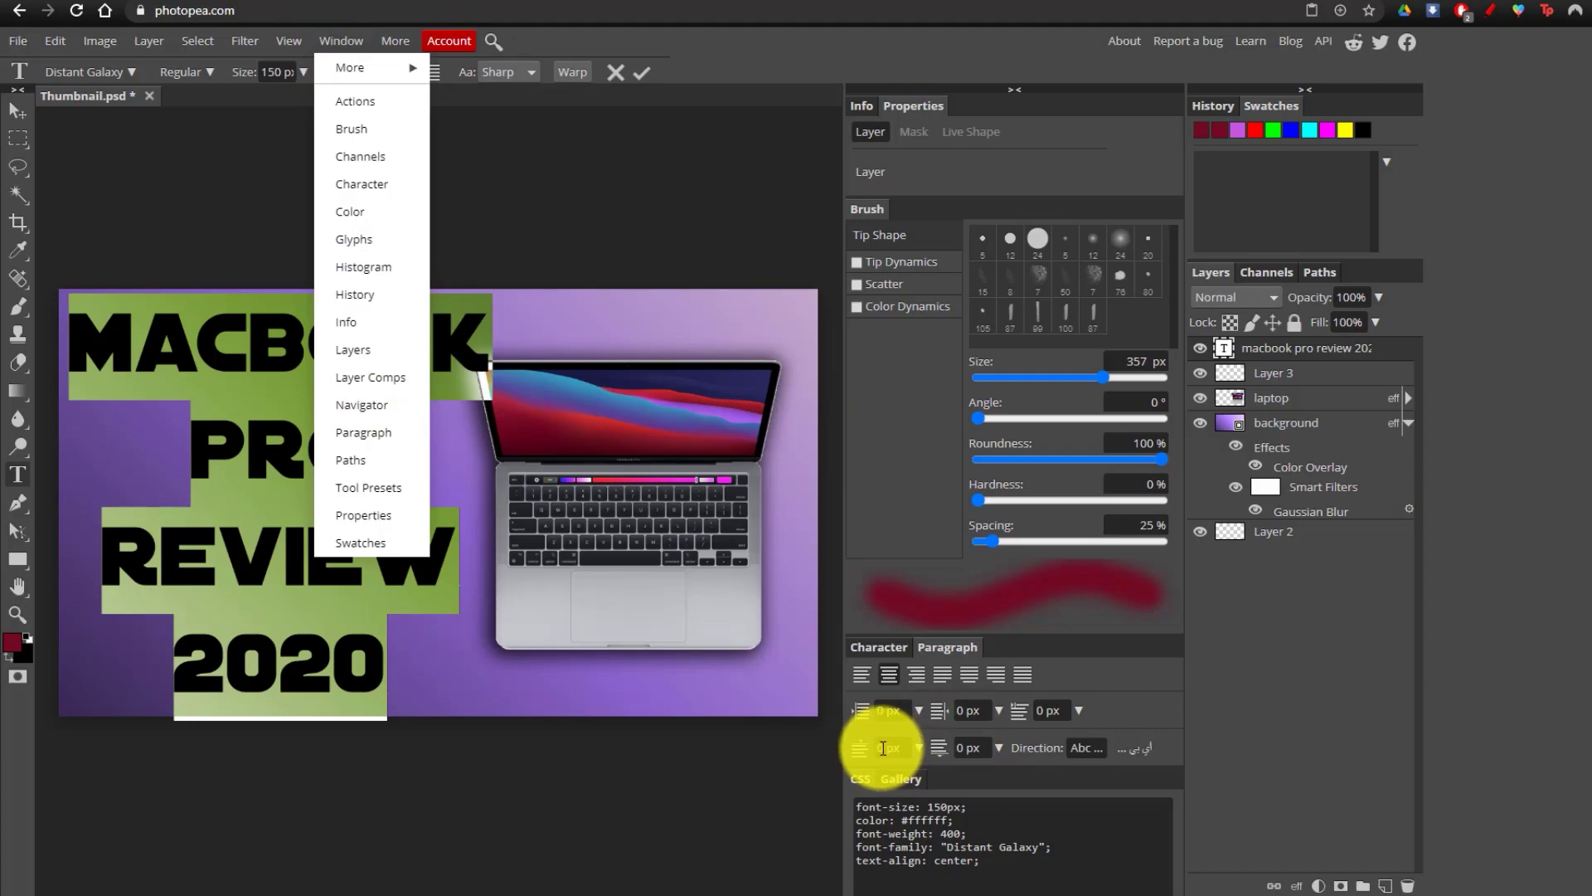
{"action": "left_click", "coordinate": [213, 437]}
{"action": "key", "text": "ctrl+a"}
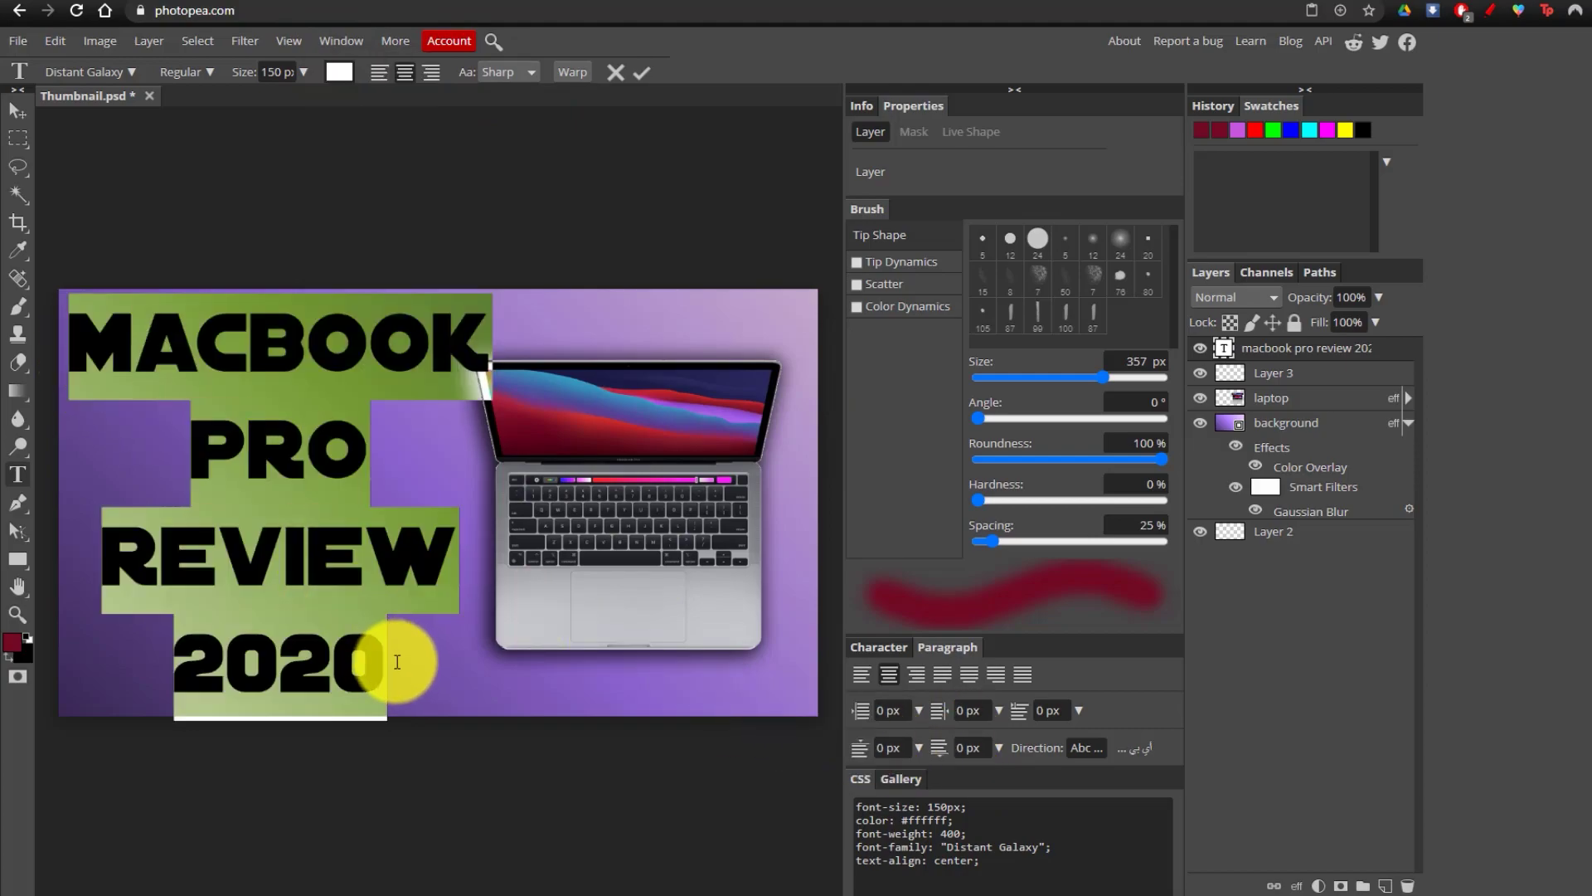
{"action": "left_click", "coordinate": [915, 750]}
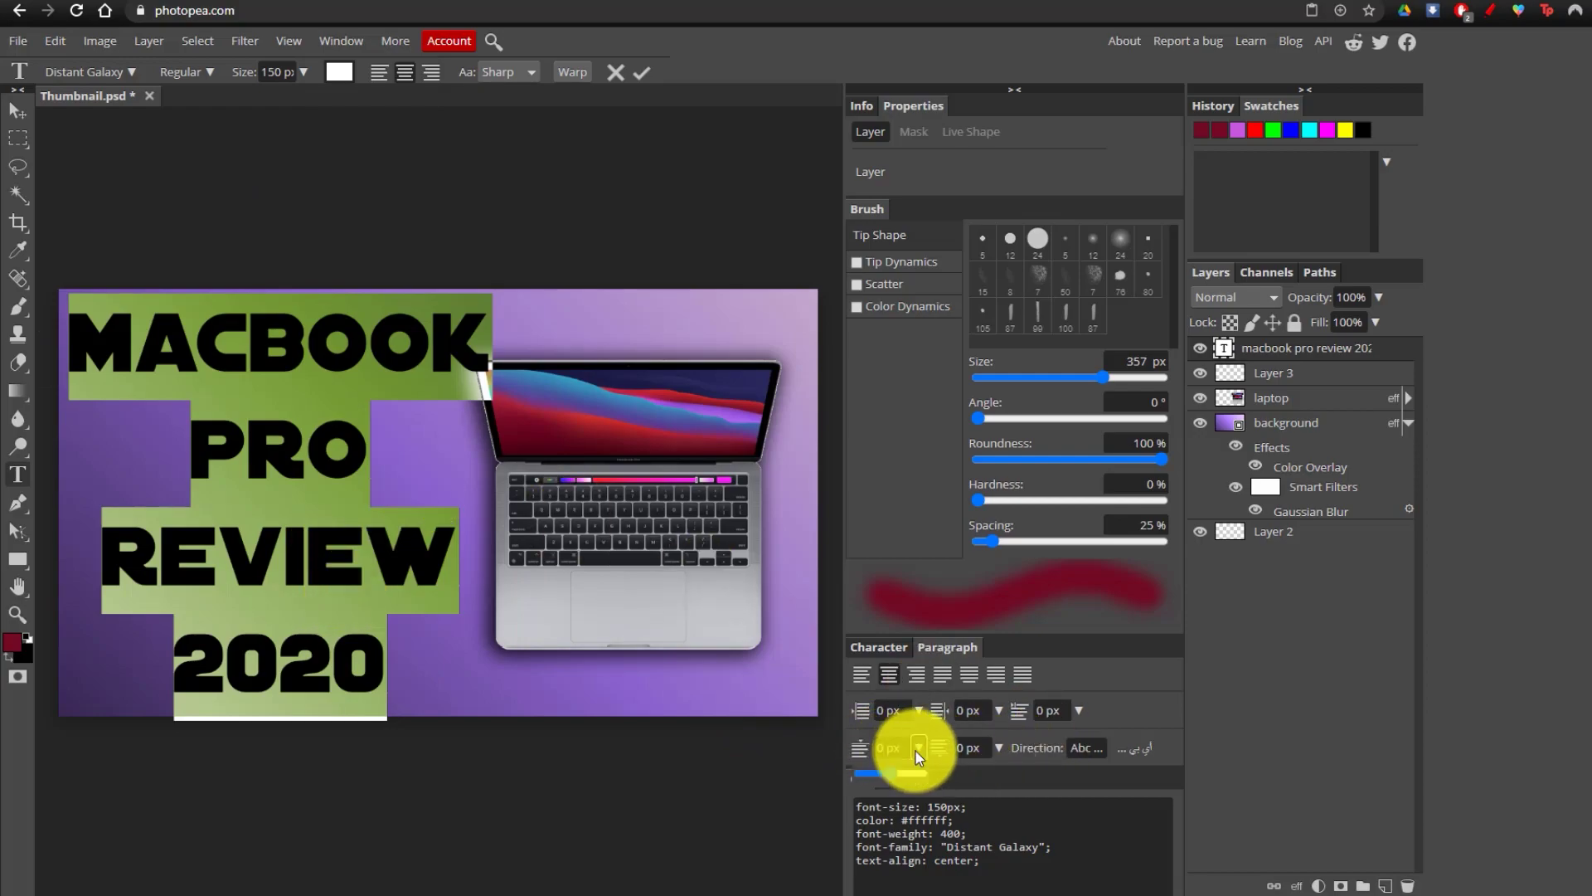
{"action": "left_click_drag", "start_coordinate": [896, 772], "coordinate": [830, 771]}
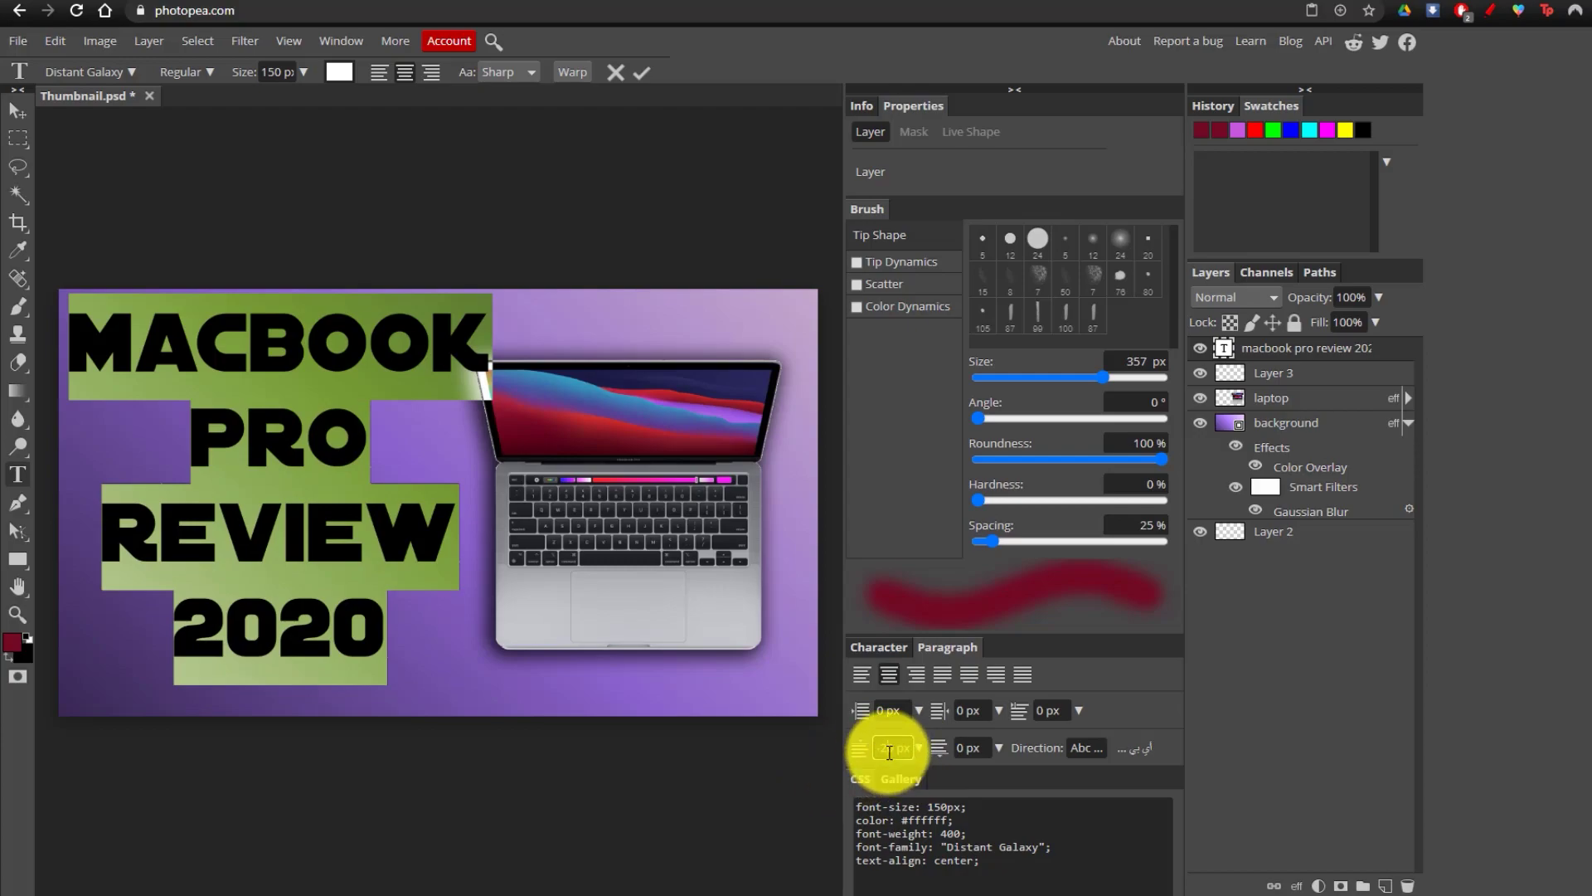
{"action": "scroll", "coordinate": [889, 753], "scroll_direction": "down", "scroll_amount": 2}
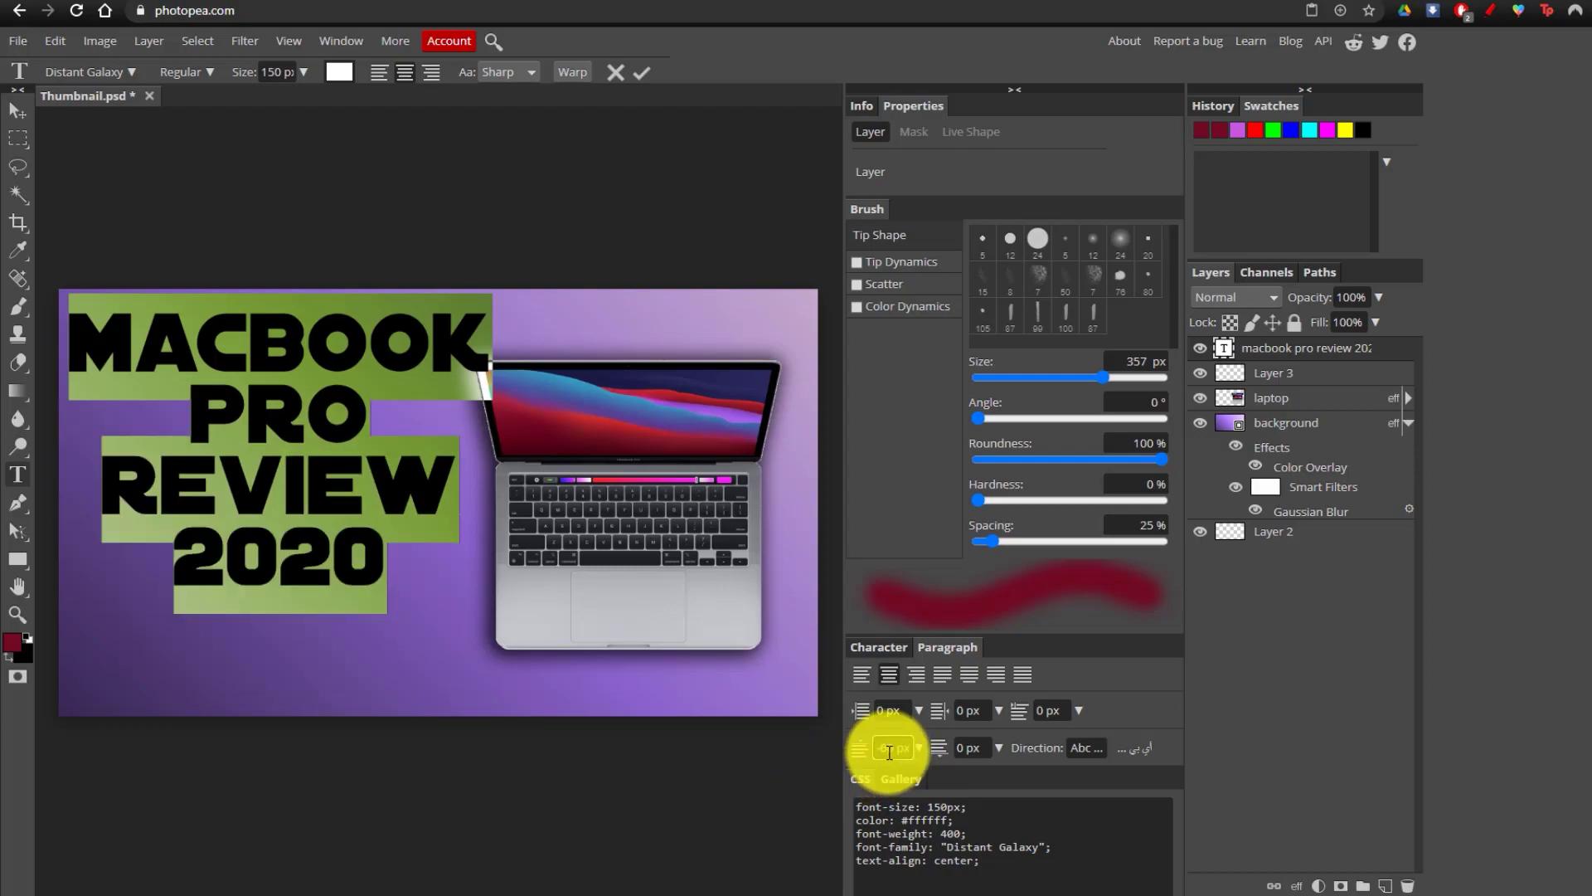
{"action": "left_click", "coordinate": [313, 498]}
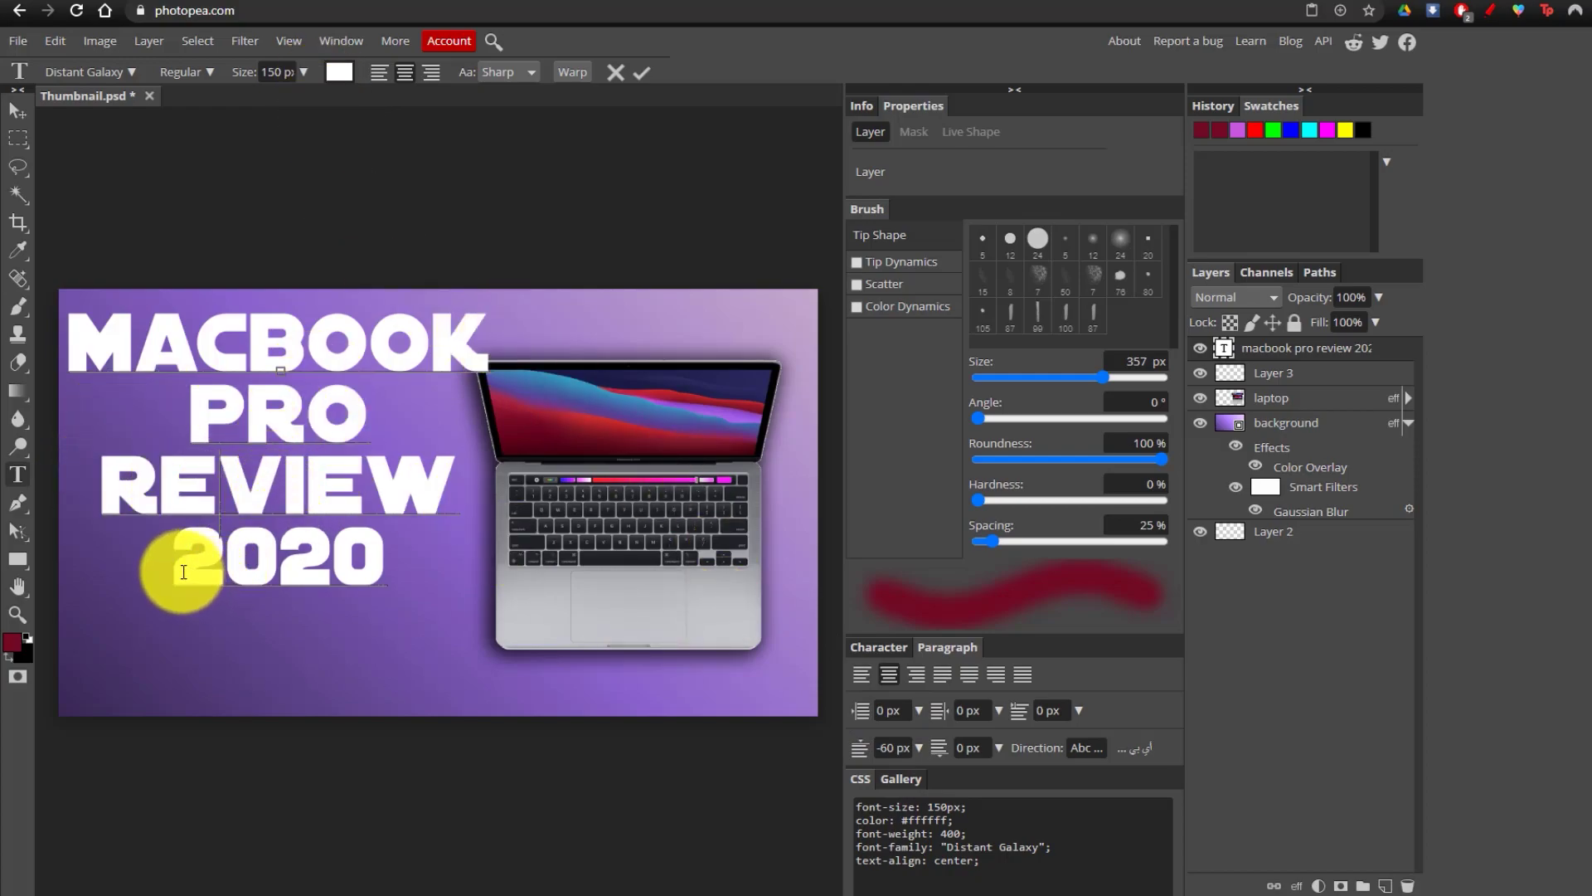
Colour the 2020 line of the title light yellow (#fff27c) and apply the text edit.
{"action": "left_click_drag", "start_coordinate": [181, 571], "coordinate": [427, 569]}
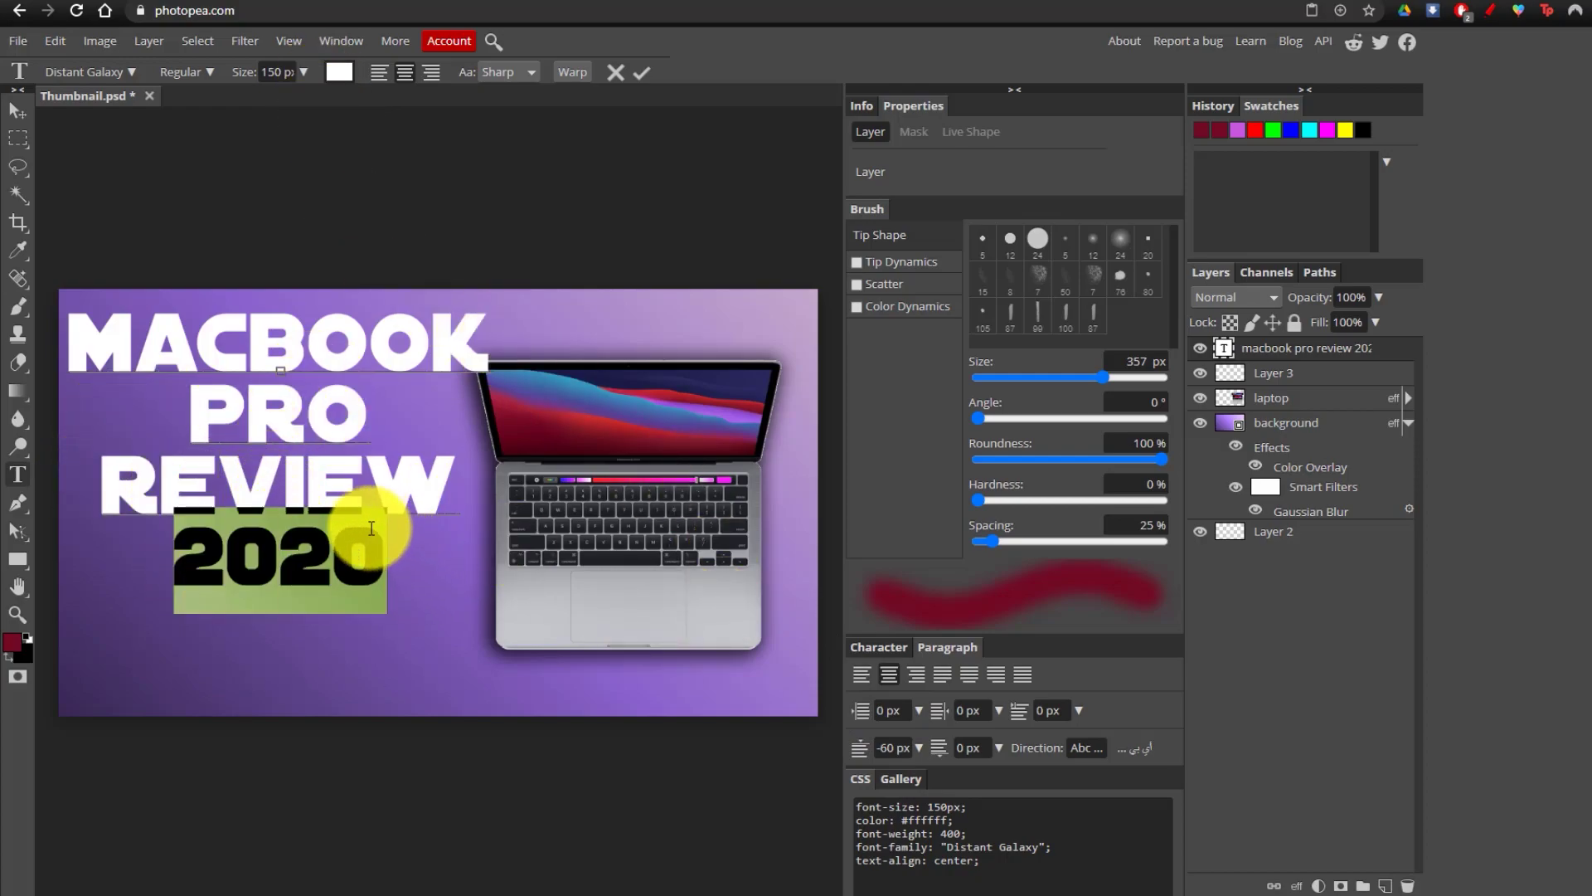
{"action": "left_click", "coordinate": [339, 72]}
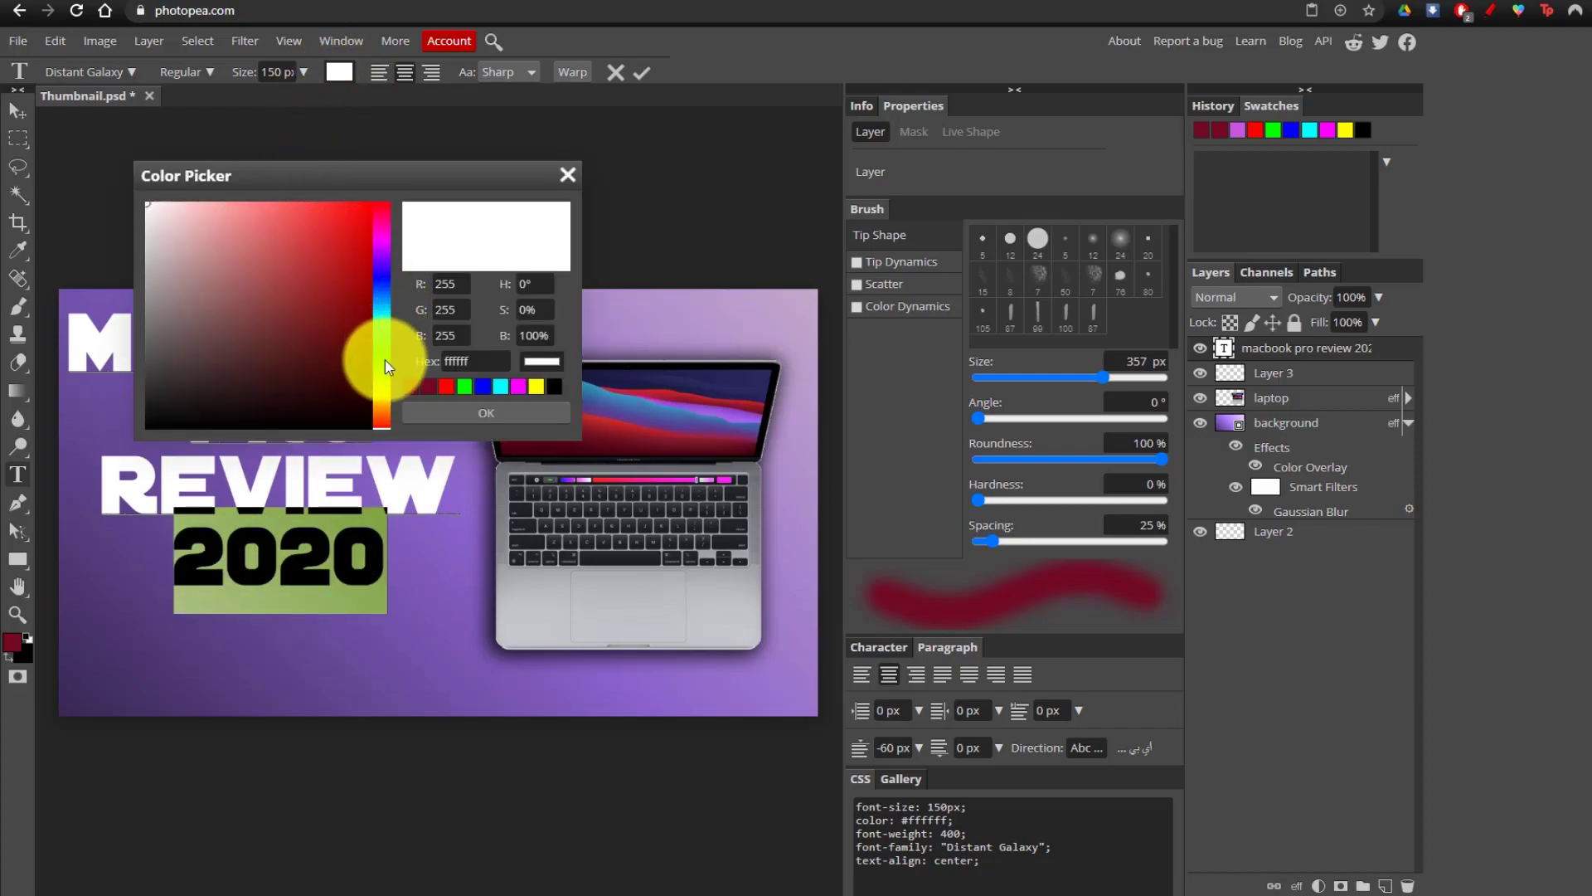
{"action": "left_click", "coordinate": [387, 392]}
{"action": "left_click", "coordinate": [300, 261]}
{"action": "left_click_drag", "start_coordinate": [287, 221], "coordinate": [262, 191]}
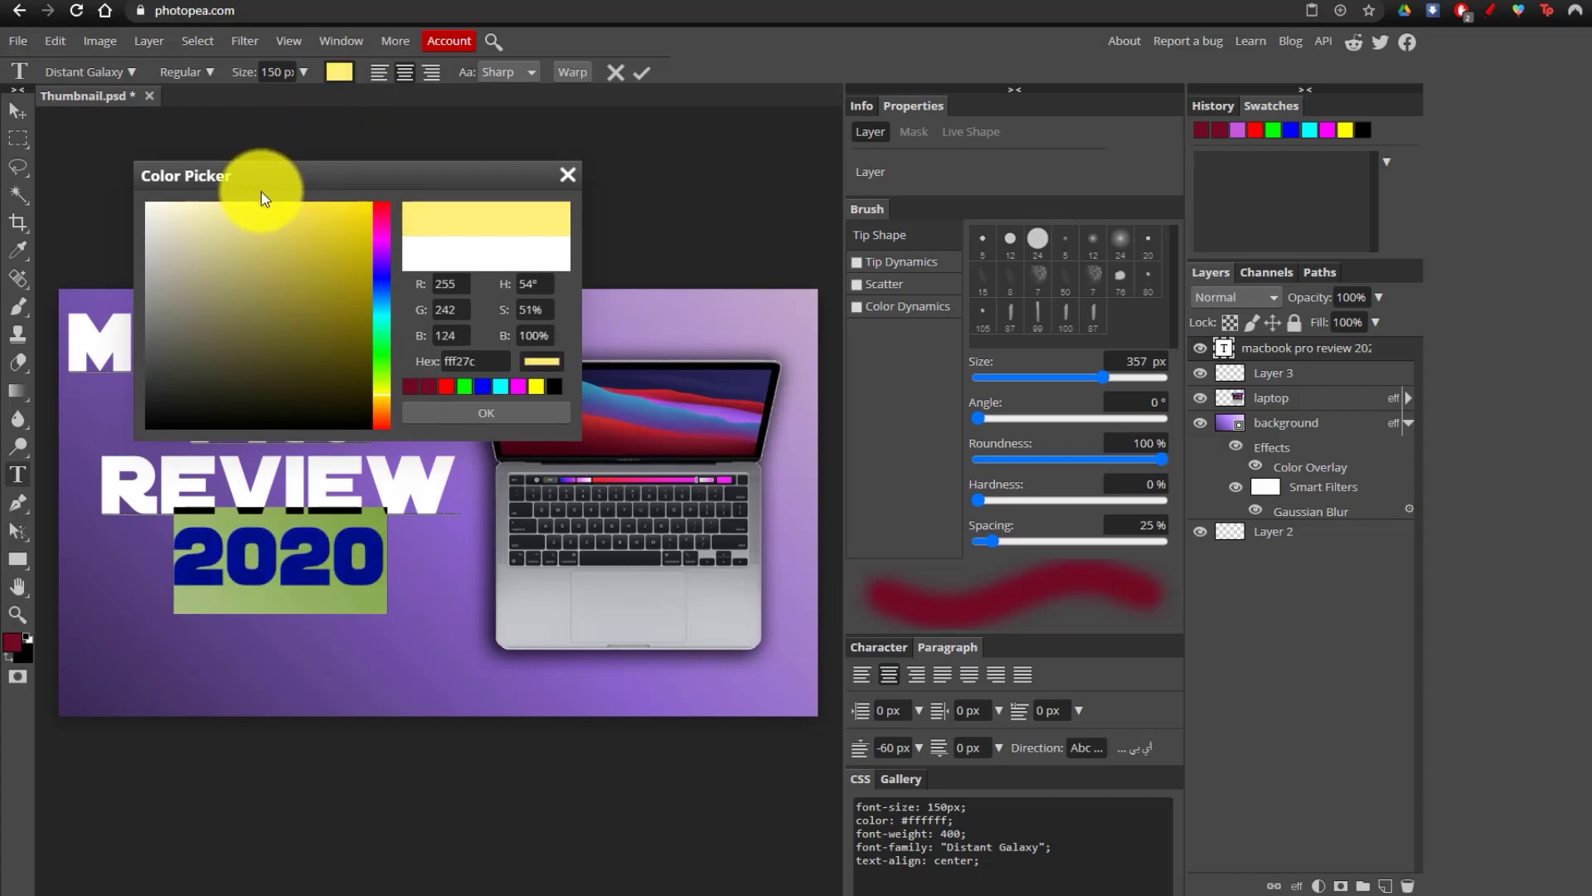
{"action": "left_click", "coordinate": [503, 426]}
{"action": "left_click", "coordinate": [326, 497]}
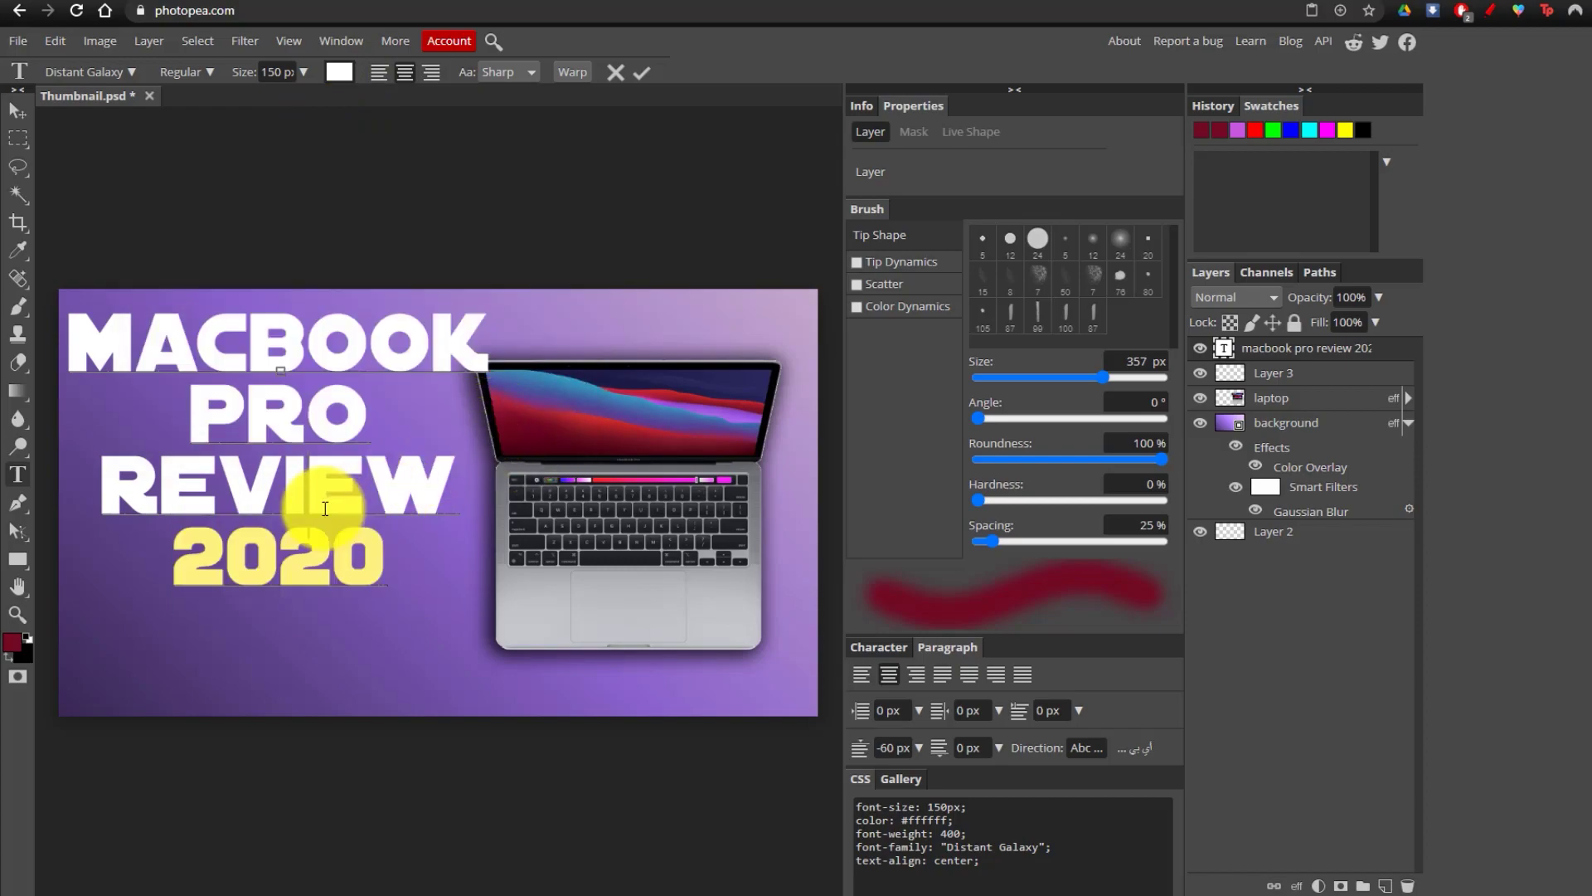
{"action": "left_click", "coordinate": [639, 74]}
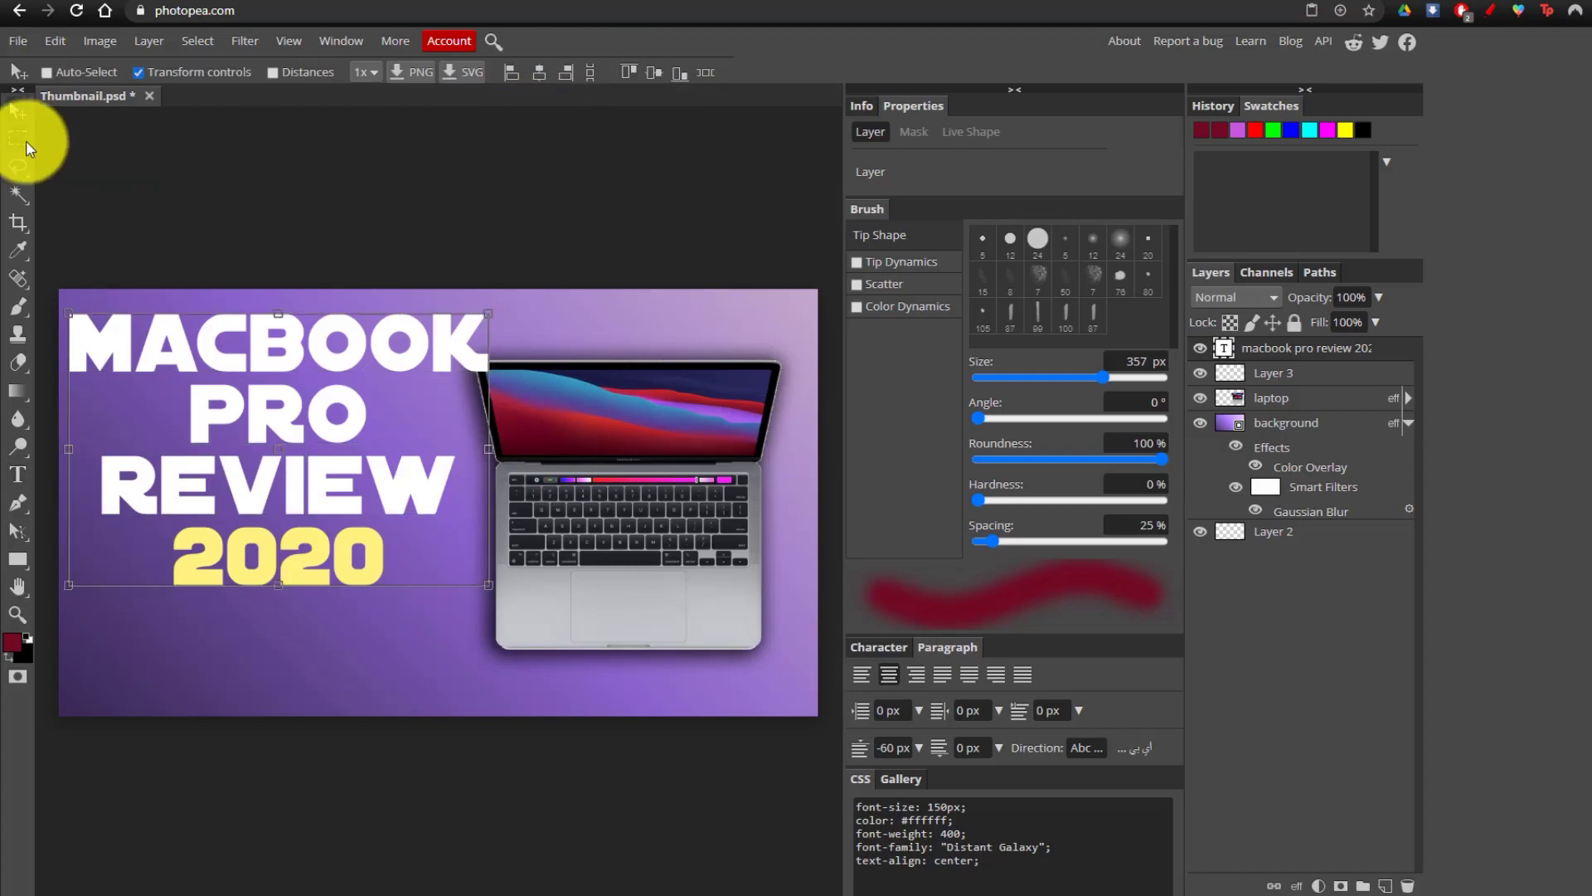
Scale the title down to about 88% and centre it vertically in the space beside the laptop.
{"action": "left_click_drag", "start_coordinate": [236, 408], "coordinate": [249, 471]}
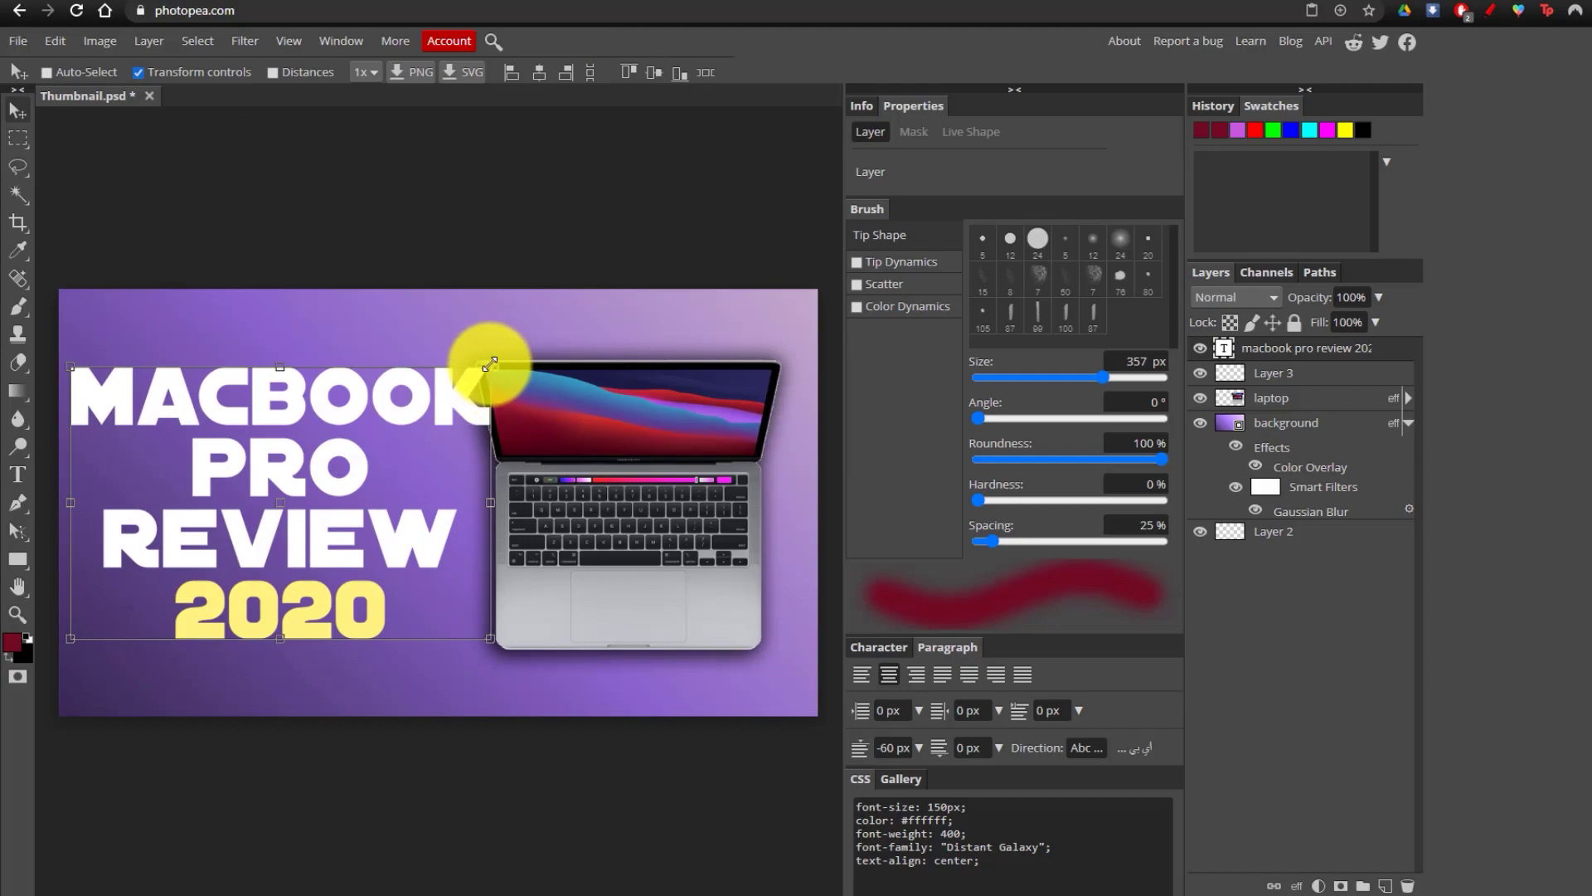
{"action": "left_click_drag", "start_coordinate": [490, 365], "coordinate": [436, 411]}
{"action": "mouse_move", "coordinate": [233, 559]}
{"action": "left_mouse_down"}
{"action": "mouse_move", "coordinate": [254, 503]}
{"action": "mouse_move", "coordinate": [251, 543]}
{"action": "left_mouse_up"}
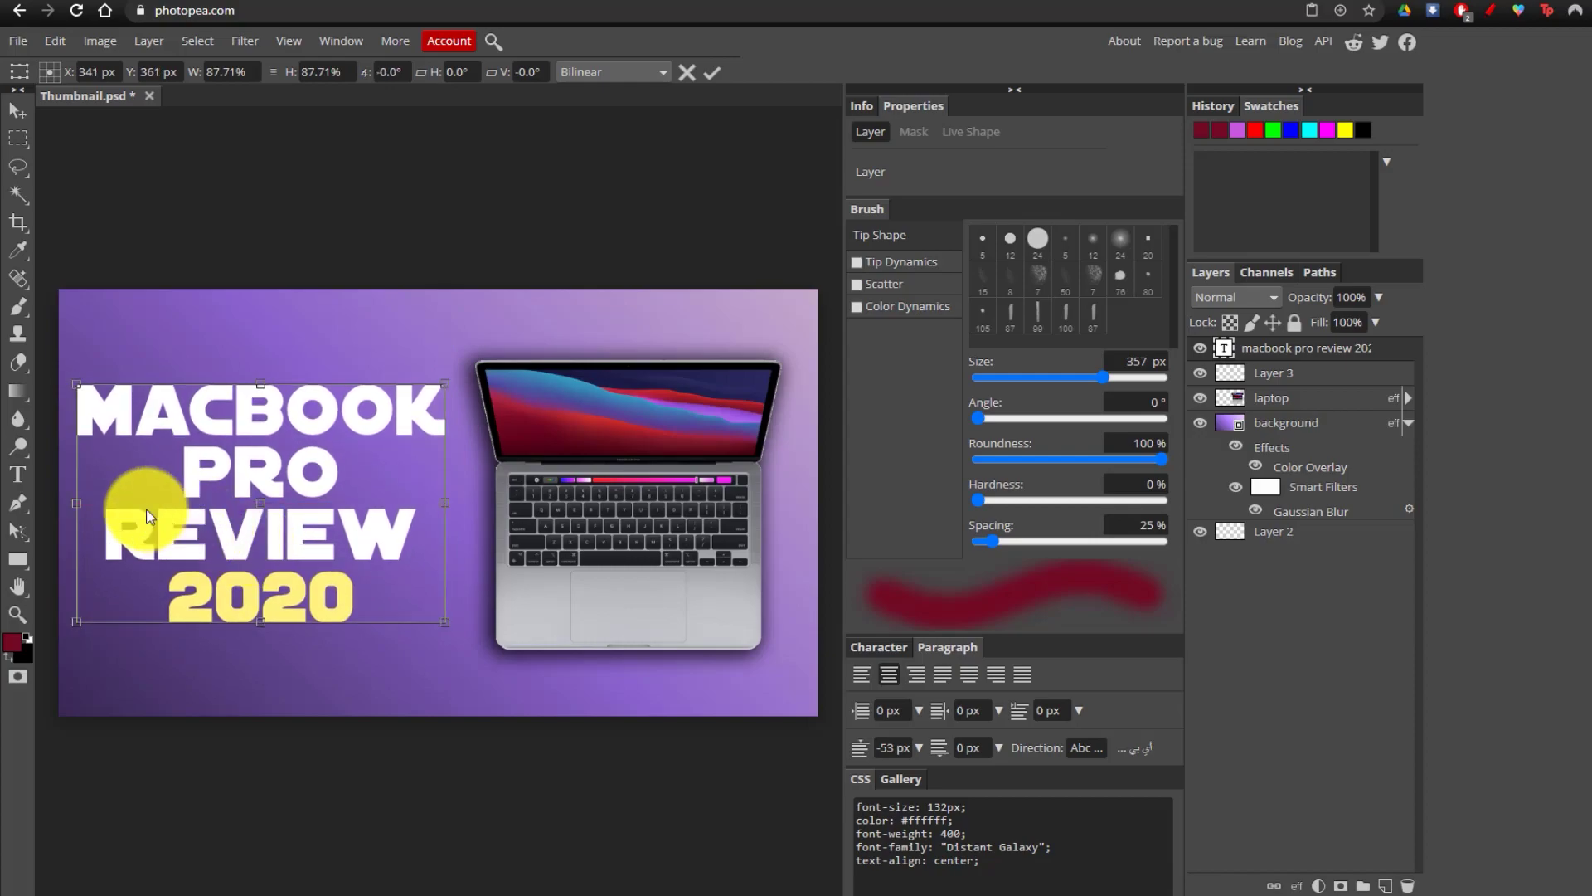
{"action": "left_click", "coordinate": [711, 75]}
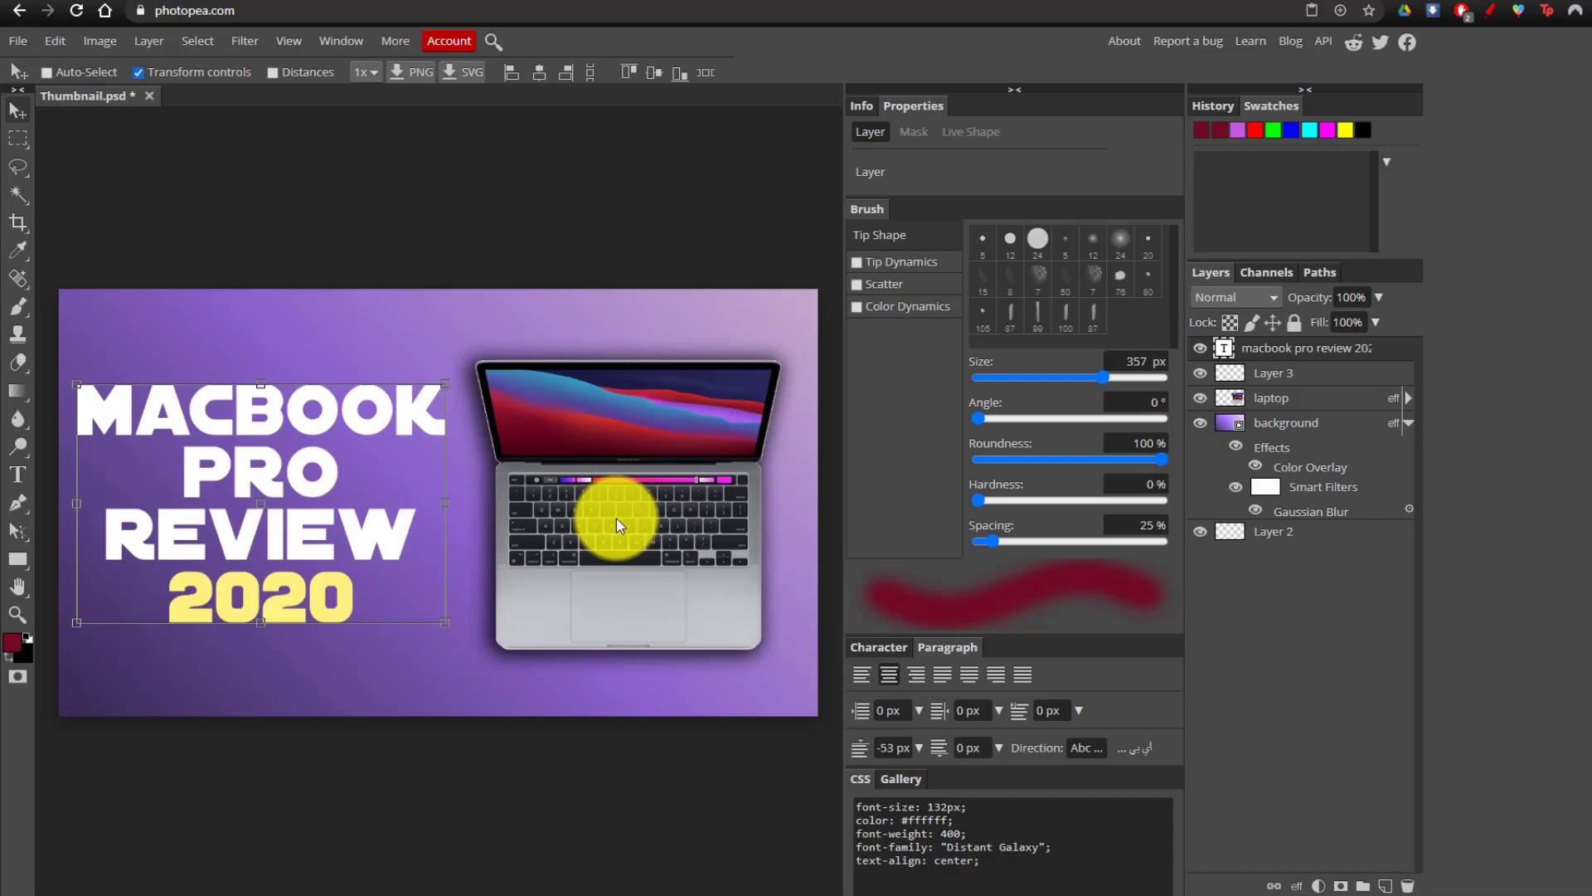
Copy the laptop layer's drop shadow style and paste it onto the title text layer.
{"action": "right_click", "coordinate": [1294, 401]}
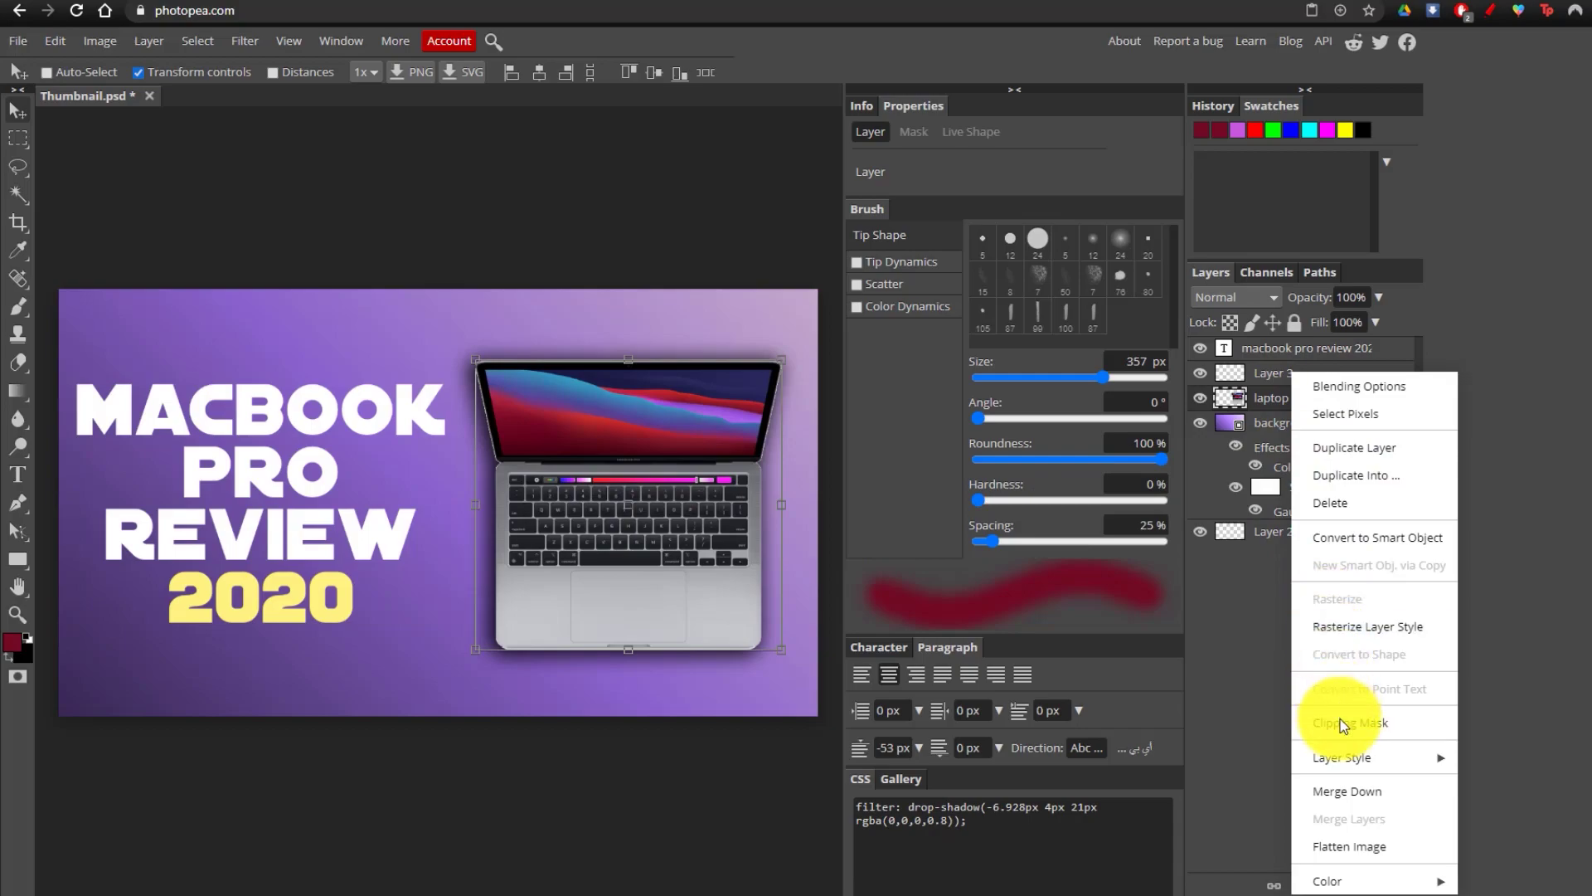
{"action": "mouse_move", "coordinate": [1437, 773]}
{"action": "left_click", "coordinate": [1489, 758]}
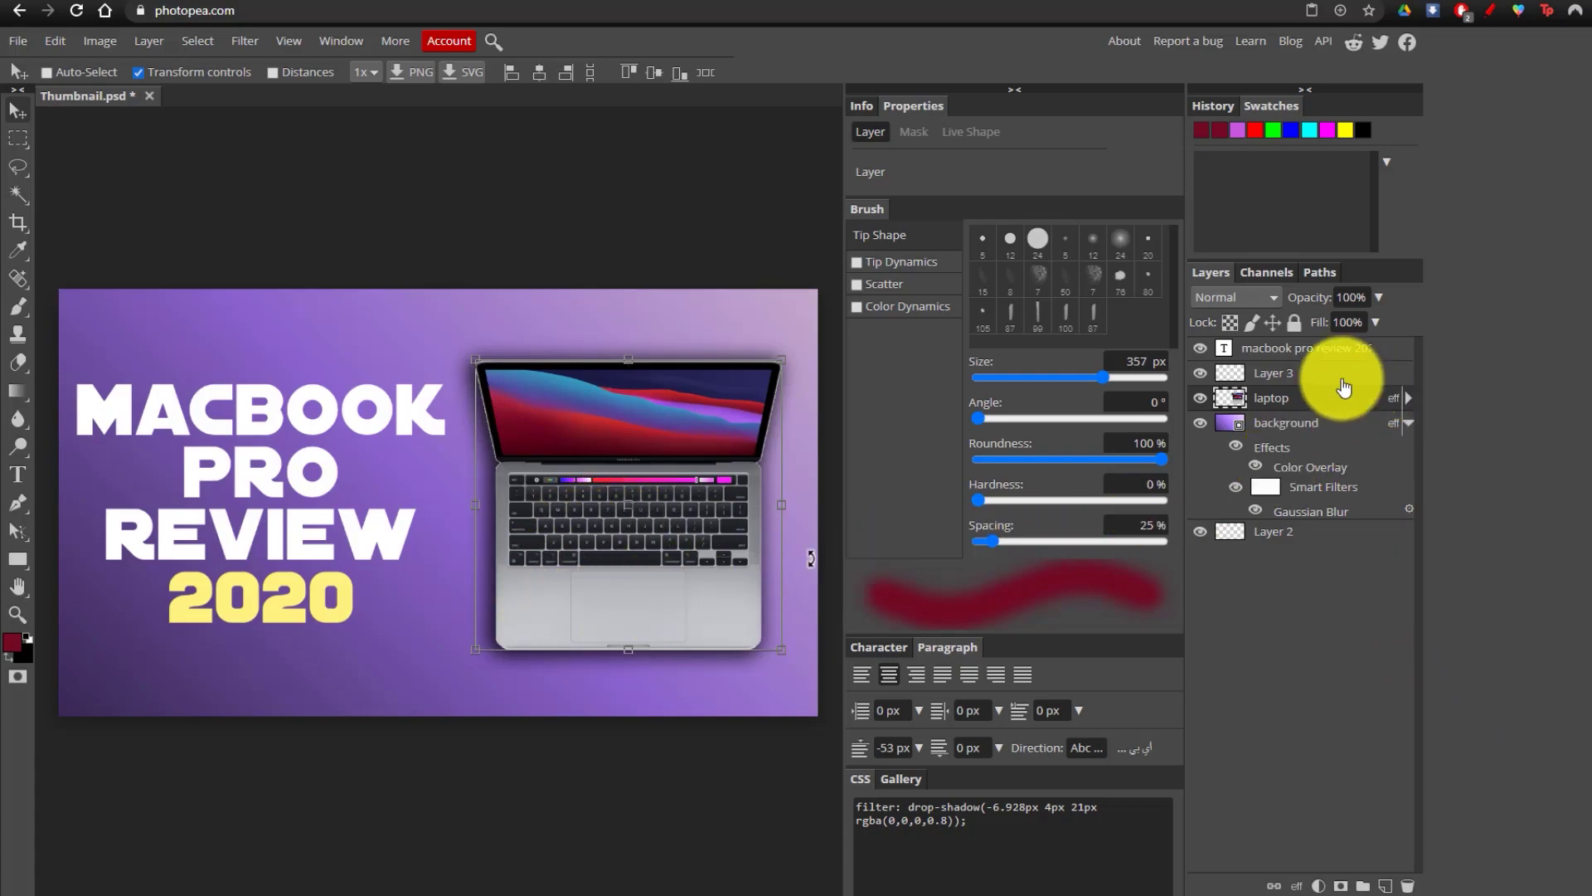
{"action": "right_click", "coordinate": [1310, 352]}
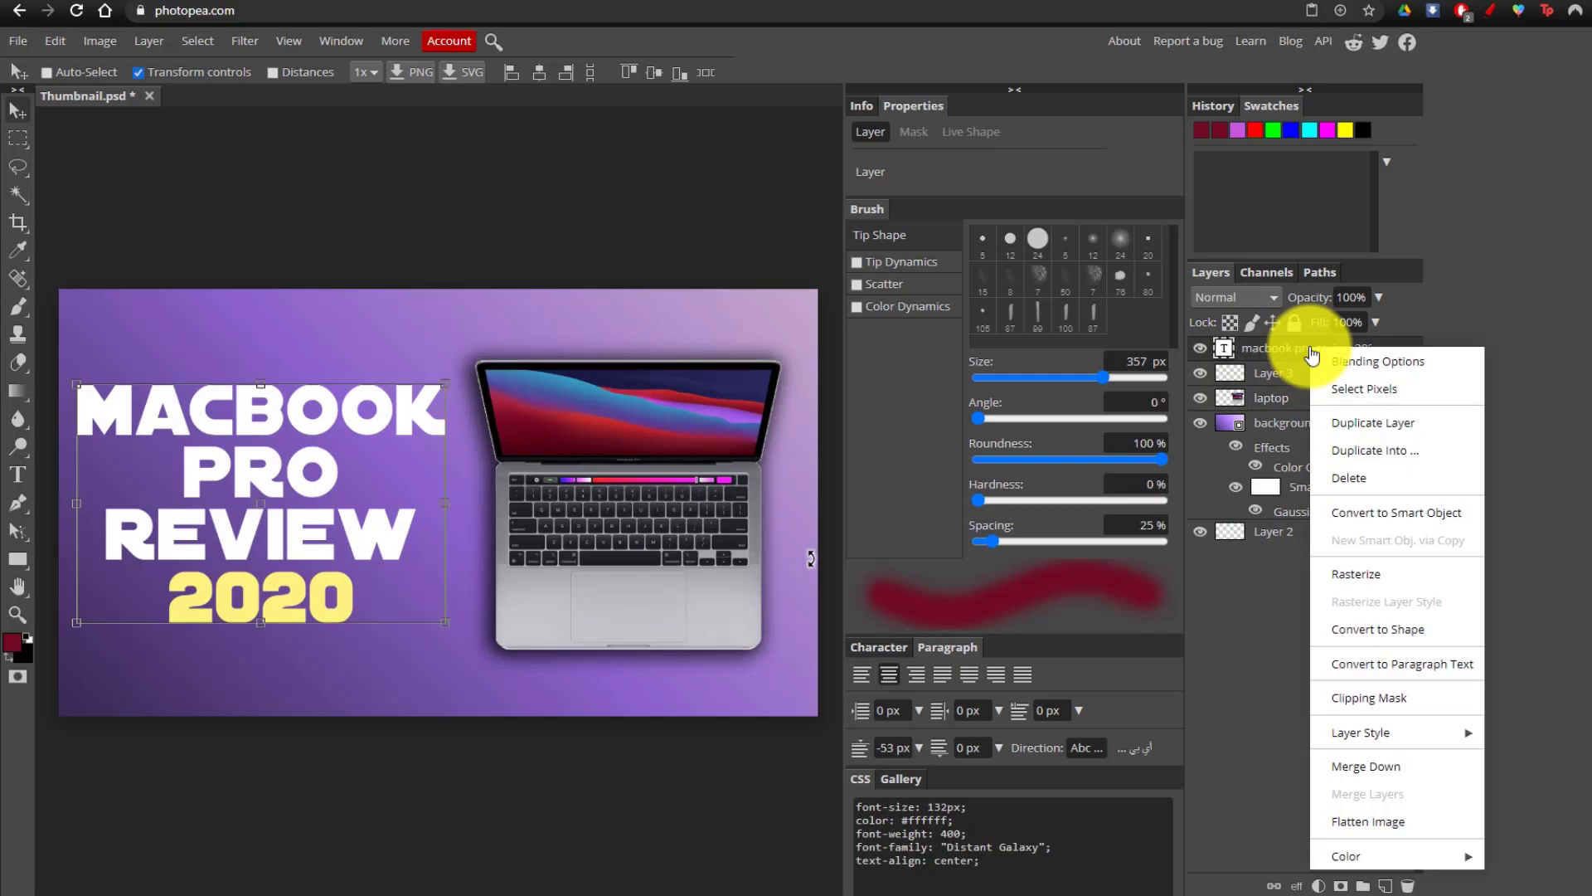
{"action": "mouse_move", "coordinate": [1371, 730]}
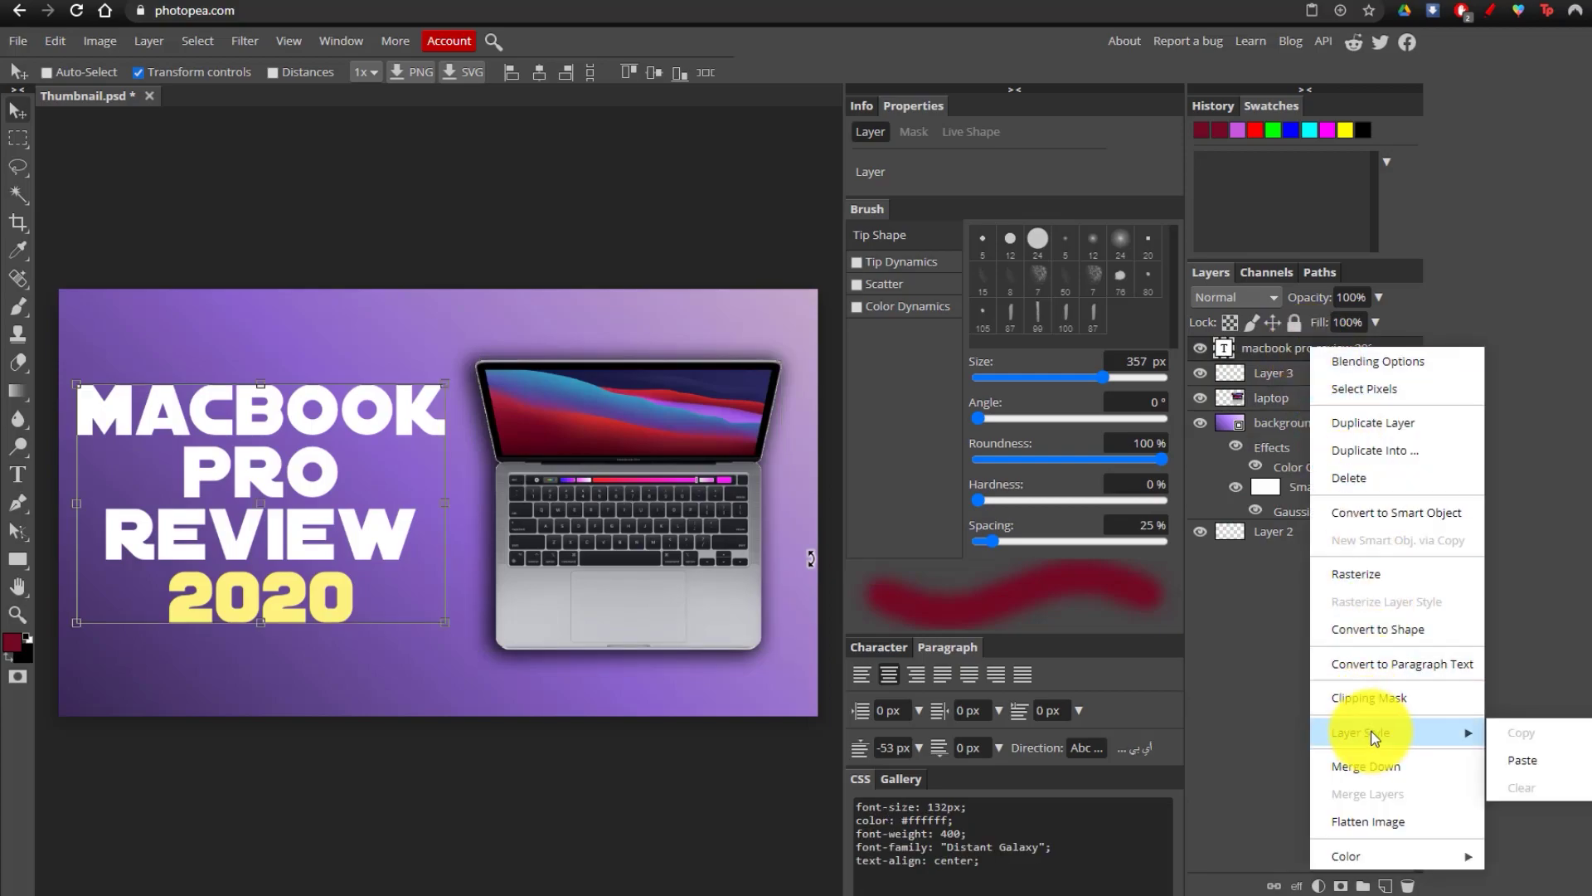
{"action": "left_click", "coordinate": [1510, 757]}
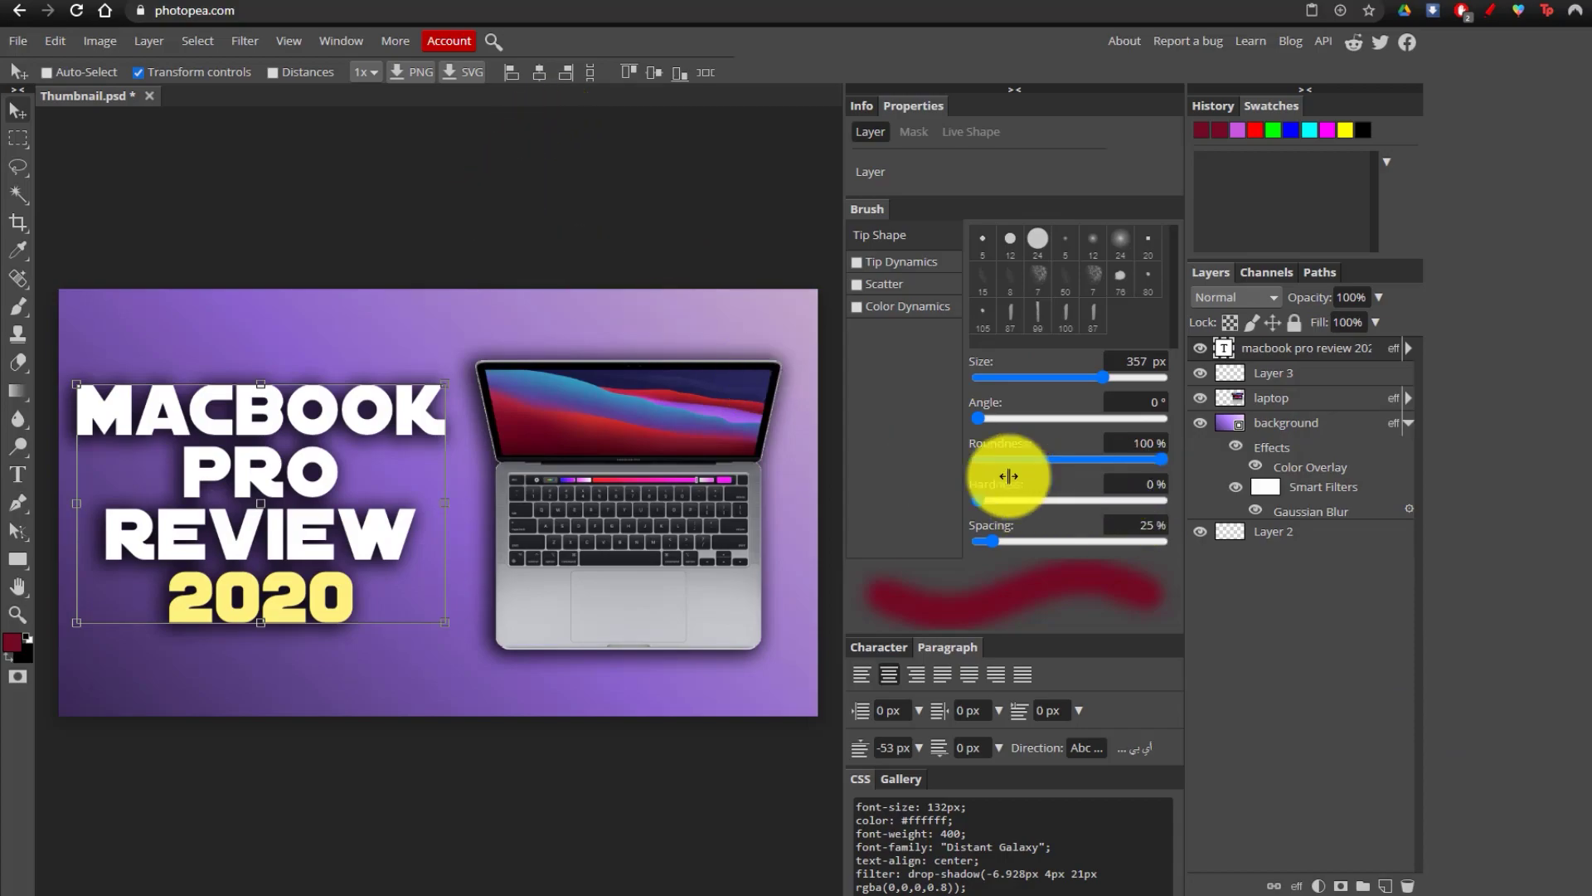
Add a linear black-to-white Gradient Overlay at 10% opacity to the title text layer.
{"action": "right_click", "coordinate": [1324, 348]}
{"action": "left_click", "coordinate": [1345, 362]}
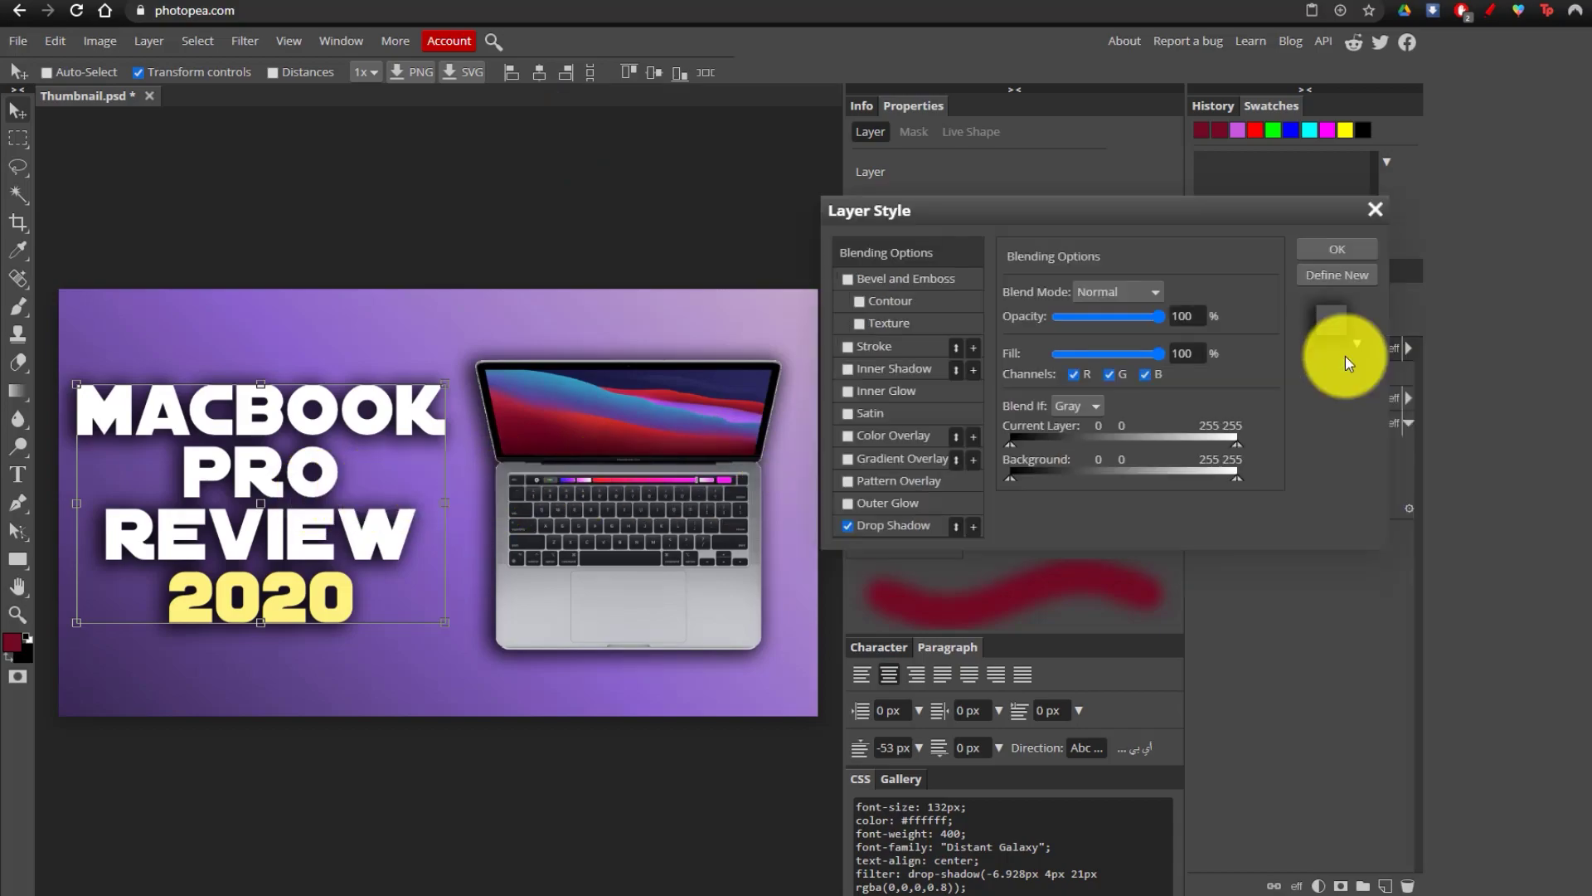
{"action": "left_click", "coordinate": [849, 458]}
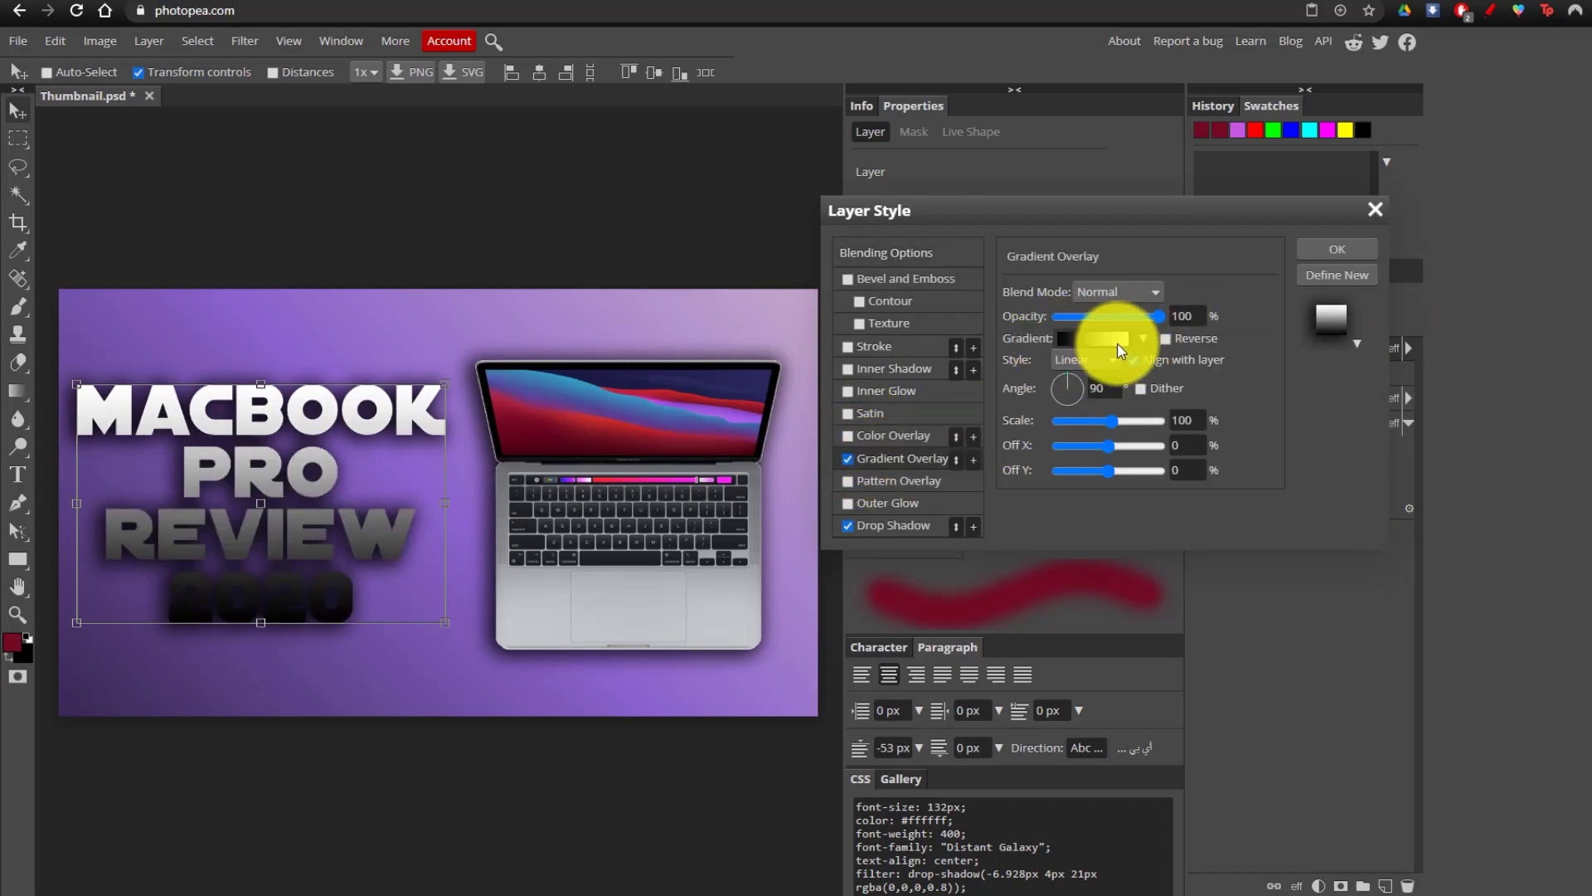
{"action": "left_click_drag", "start_coordinate": [1163, 326], "coordinate": [1070, 329]}
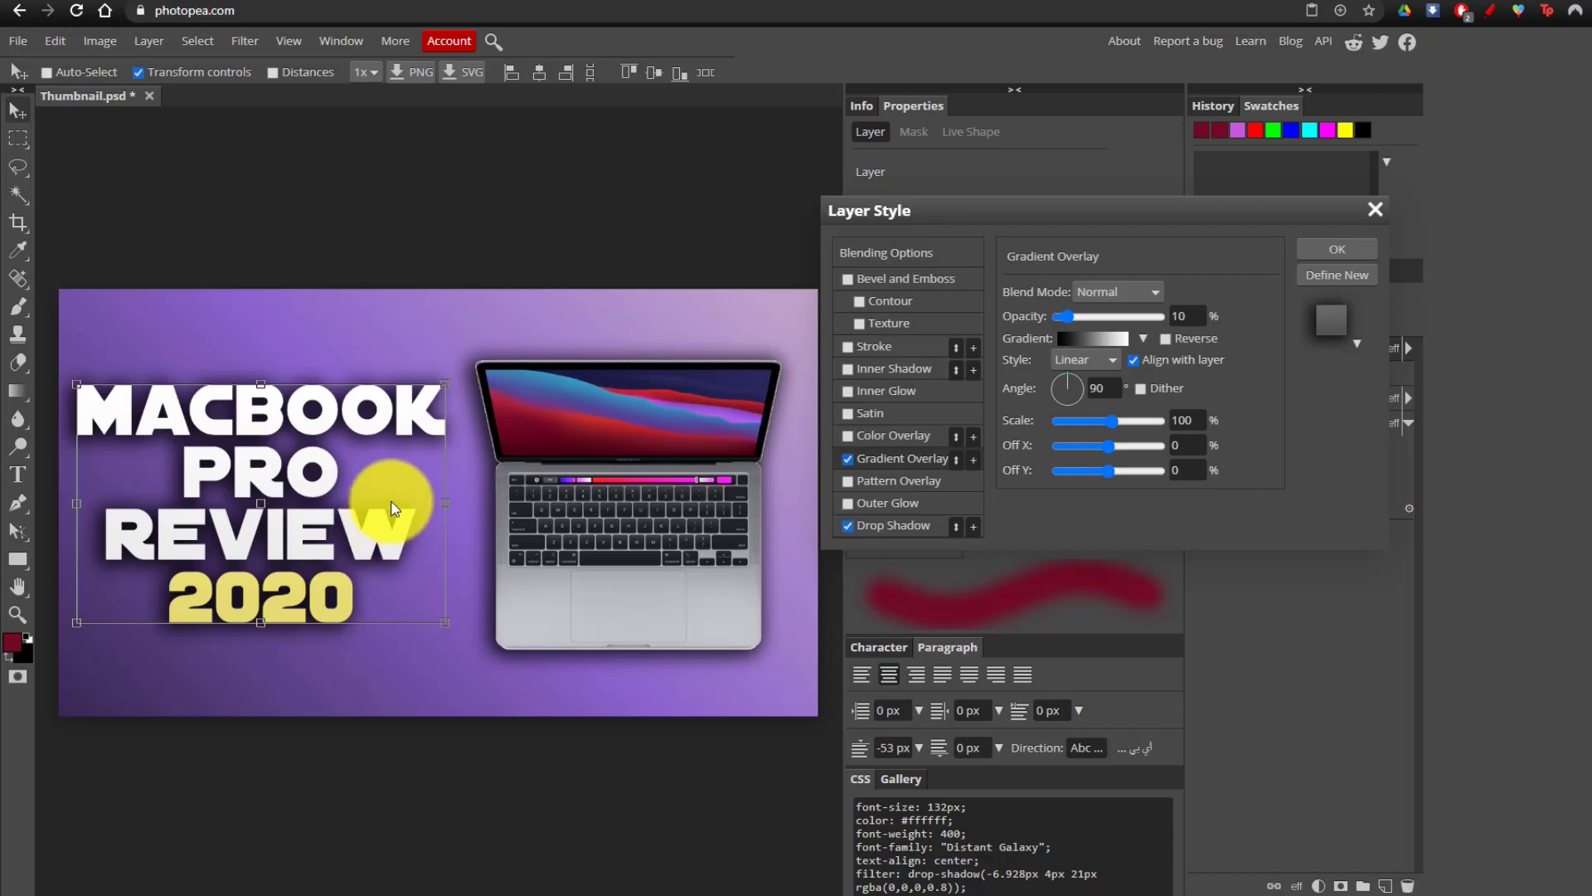
{"action": "left_click", "coordinate": [1321, 249]}
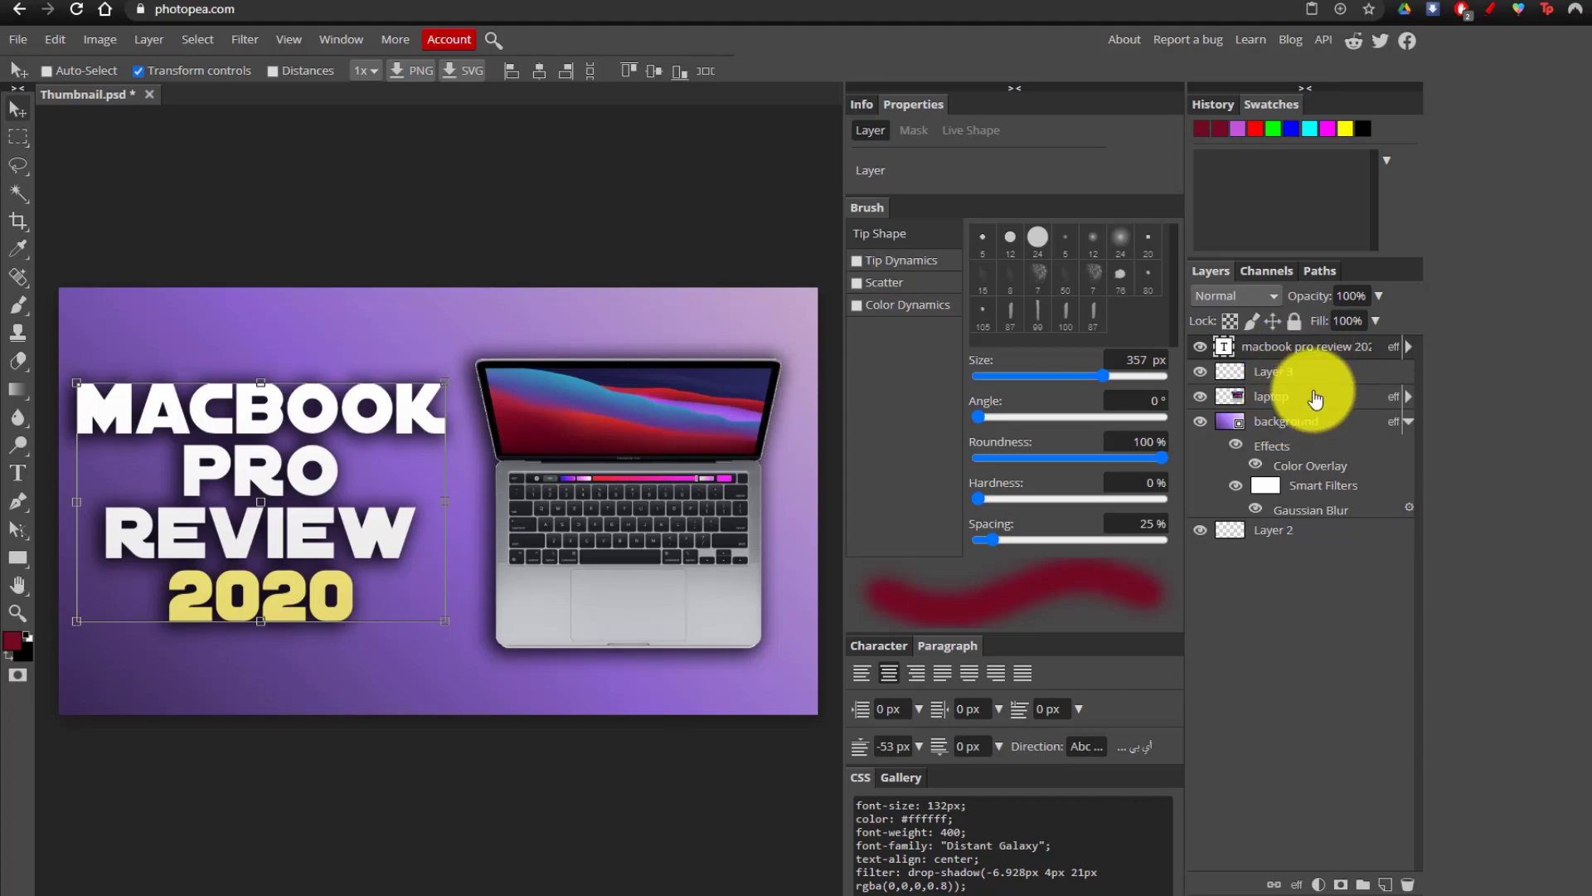
{"action": "left_click", "coordinate": [1311, 395]}
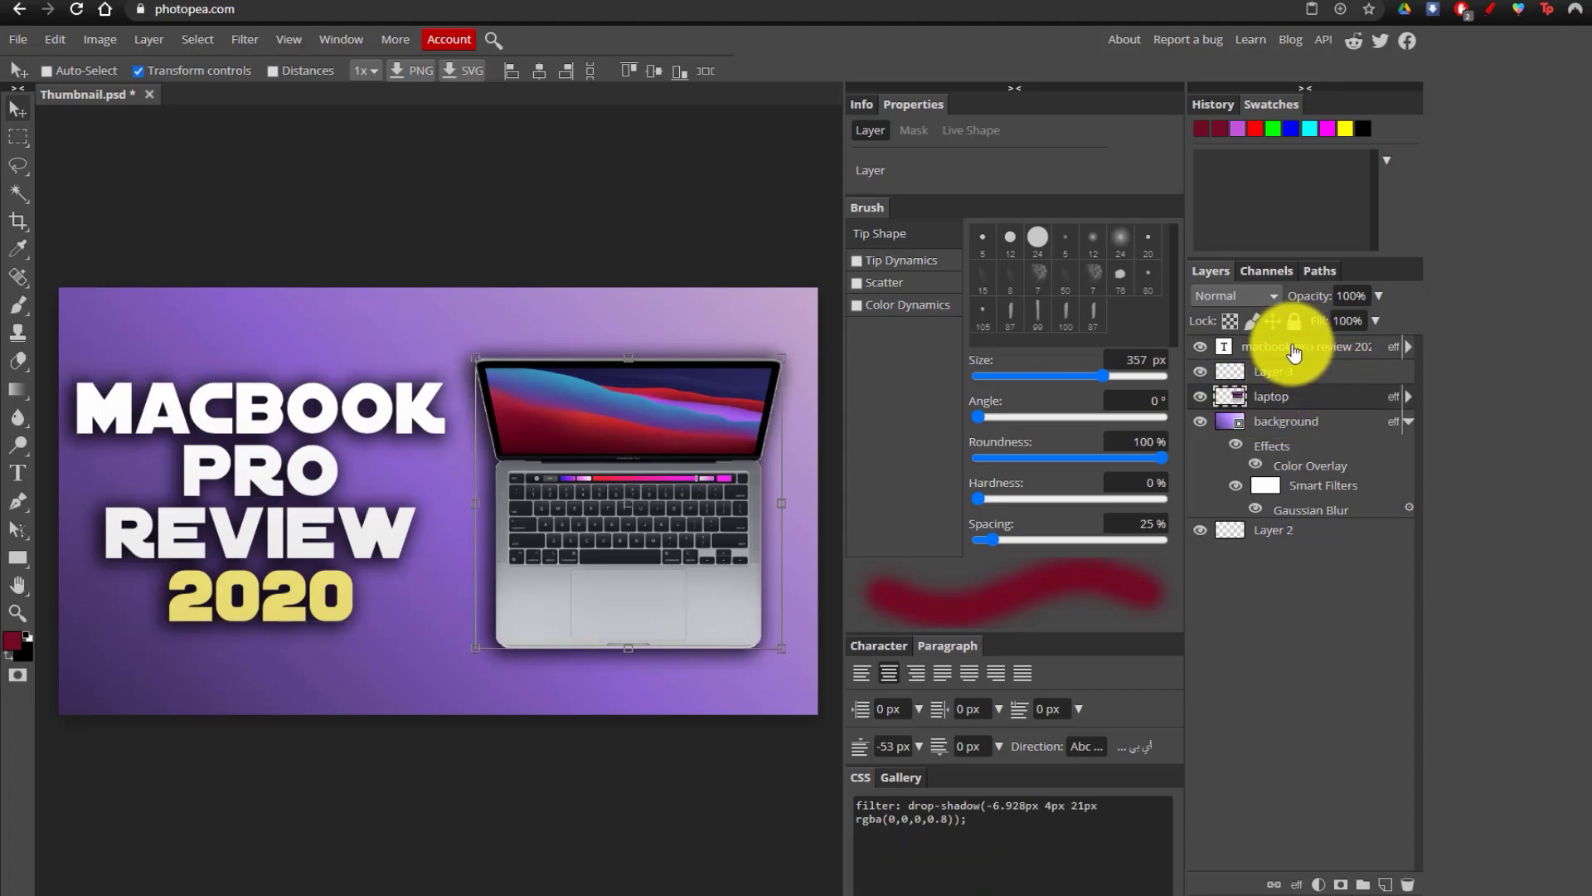
{"action": "left_click", "coordinate": [1303, 349]}
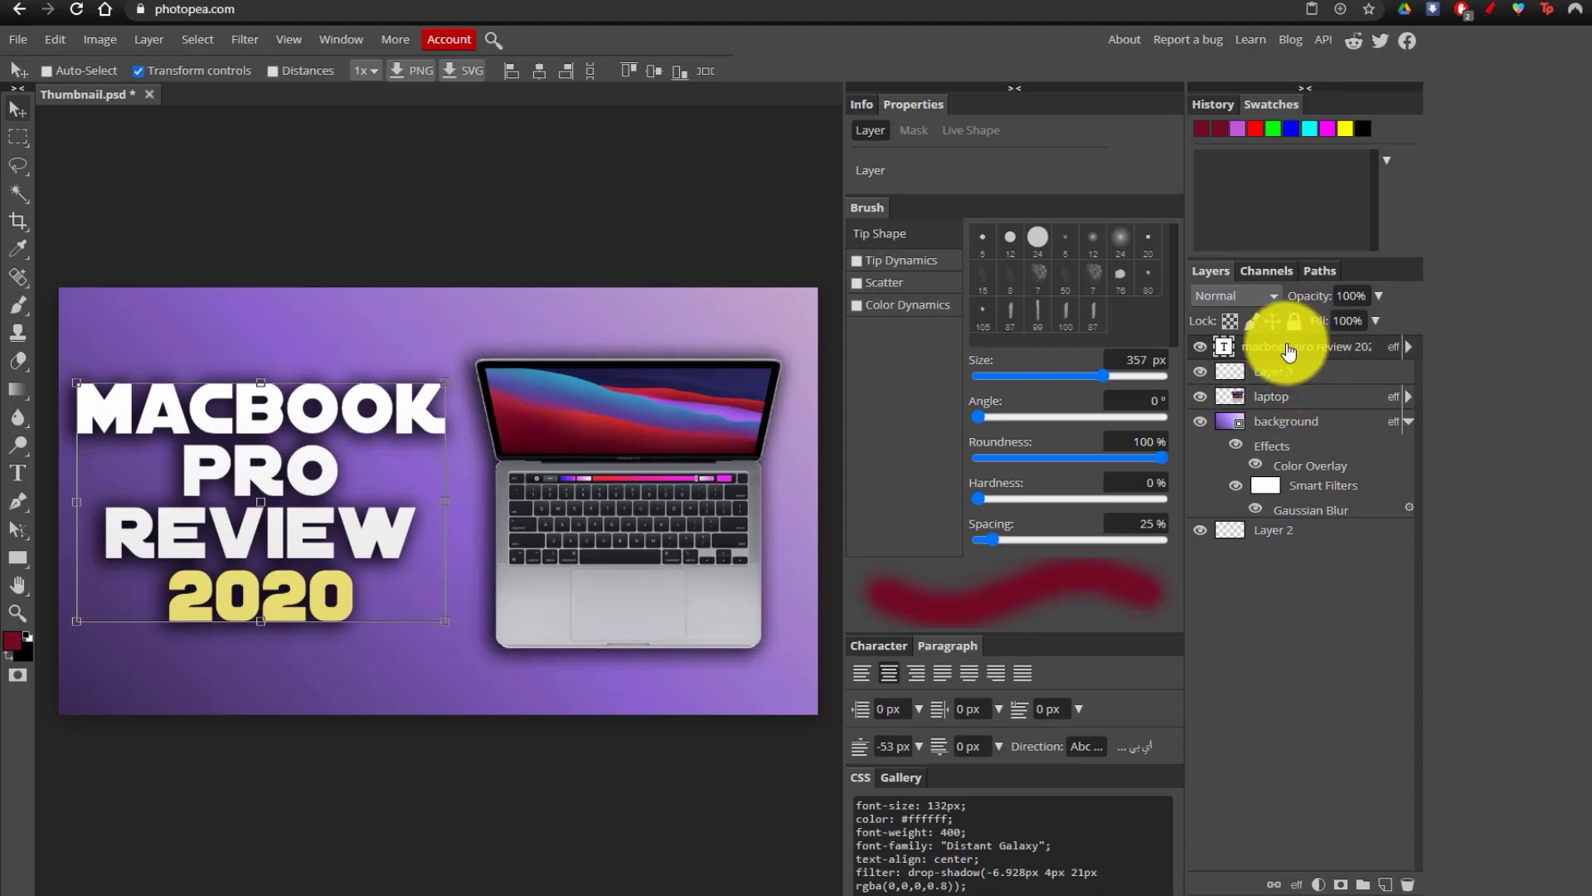
Try aligning the title text and laptop layers to each other by their right edges and horizontal centres.
{"action": "left_click", "coordinate": [1327, 394], "text": "ctrl"}
{"action": "key", "text": "ctrl"}
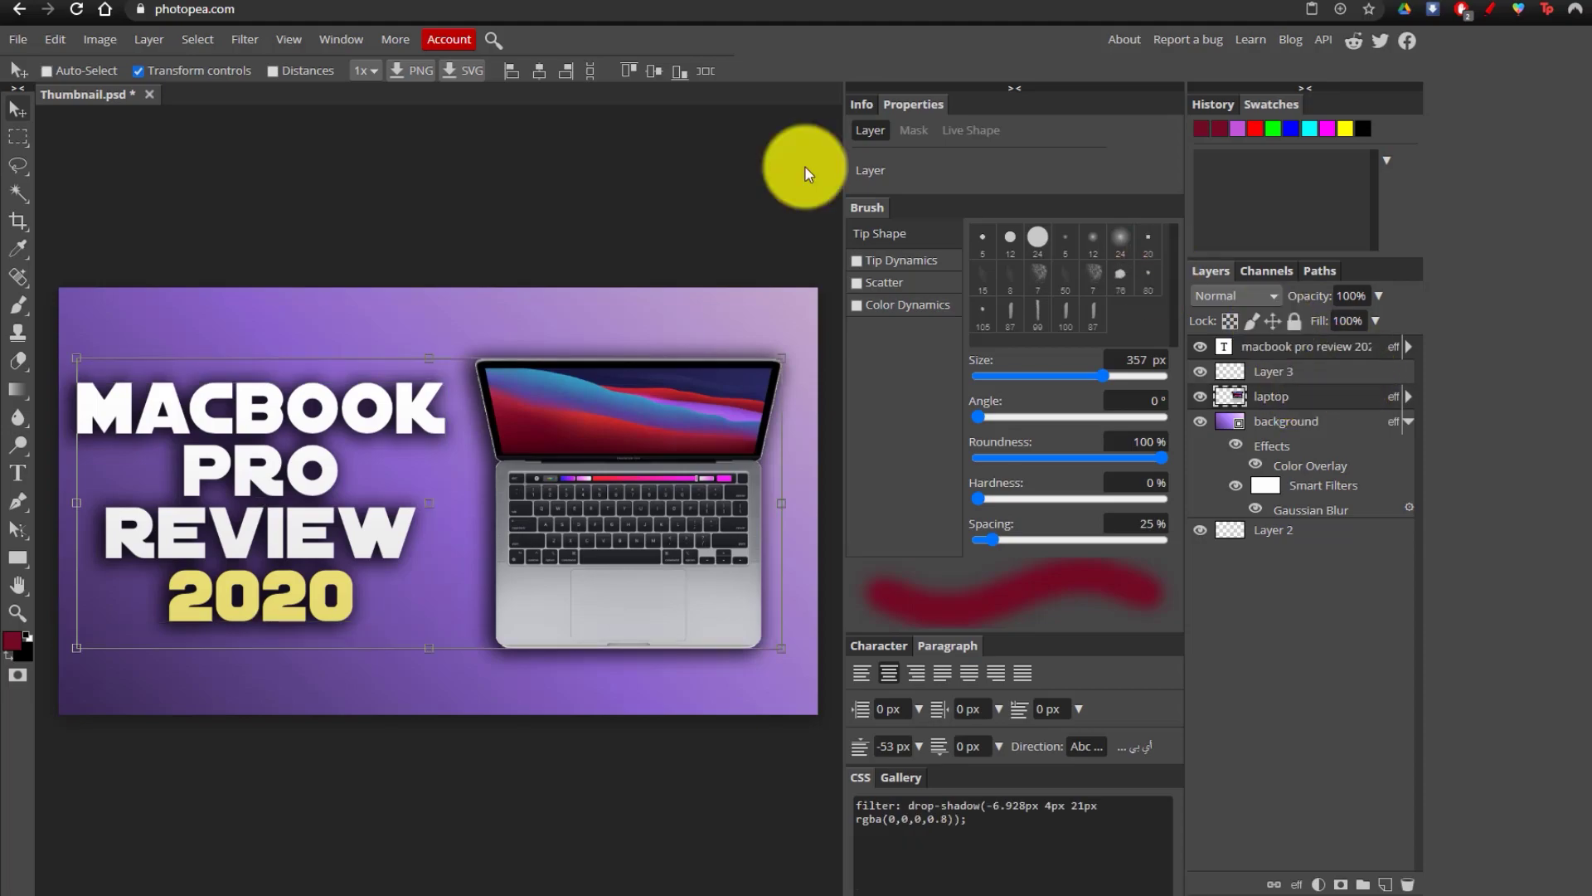
{"action": "left_click", "coordinate": [539, 71]}
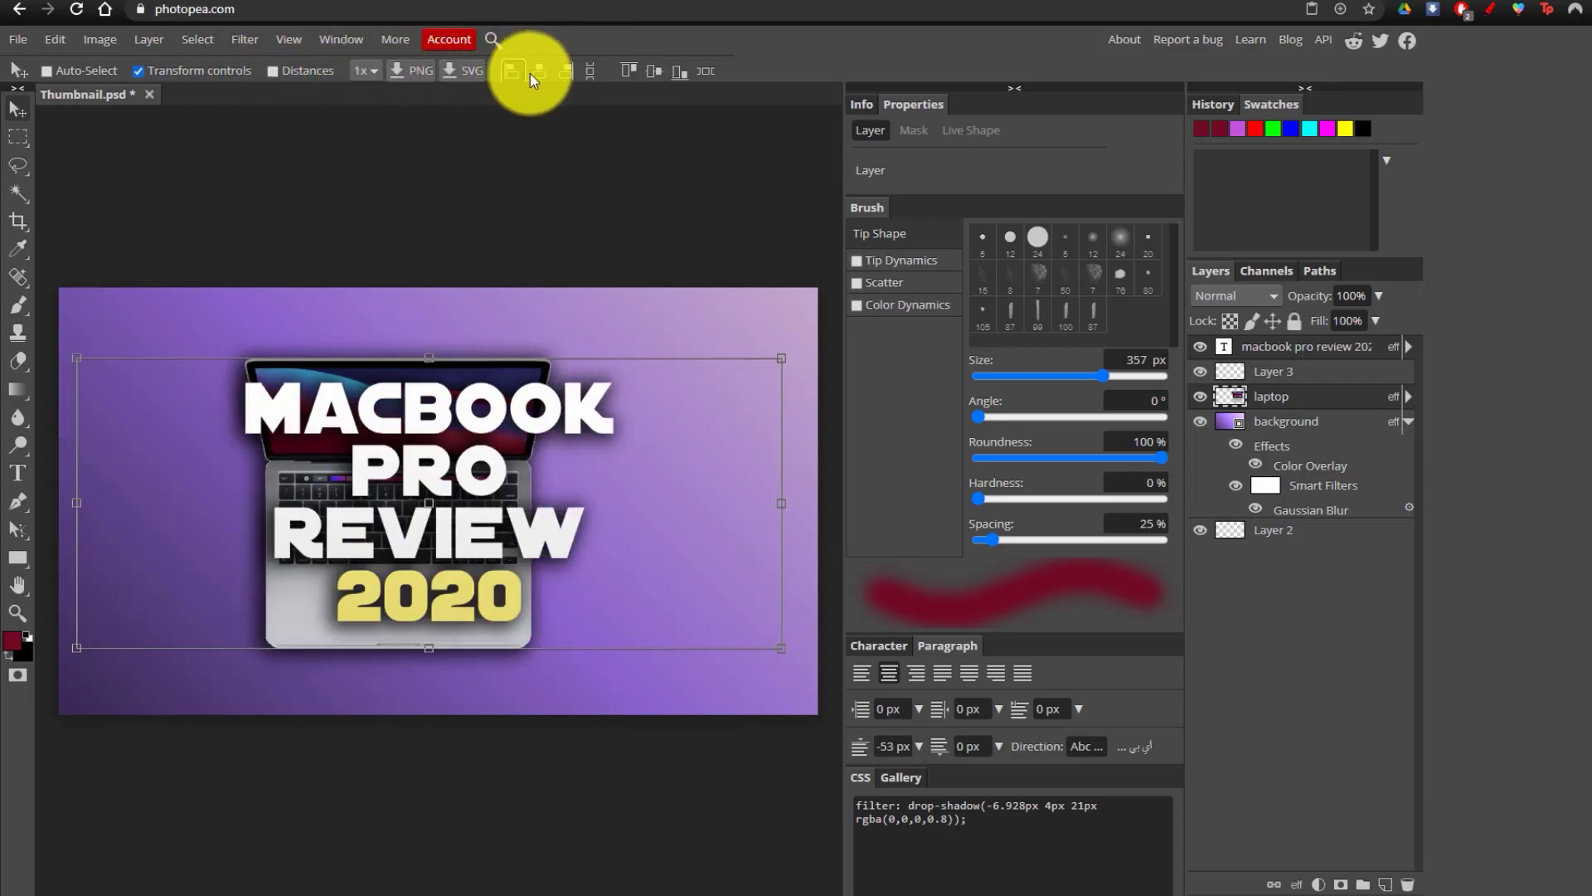
{"action": "left_click", "coordinate": [565, 70]}
{"action": "left_click", "coordinate": [540, 71]}
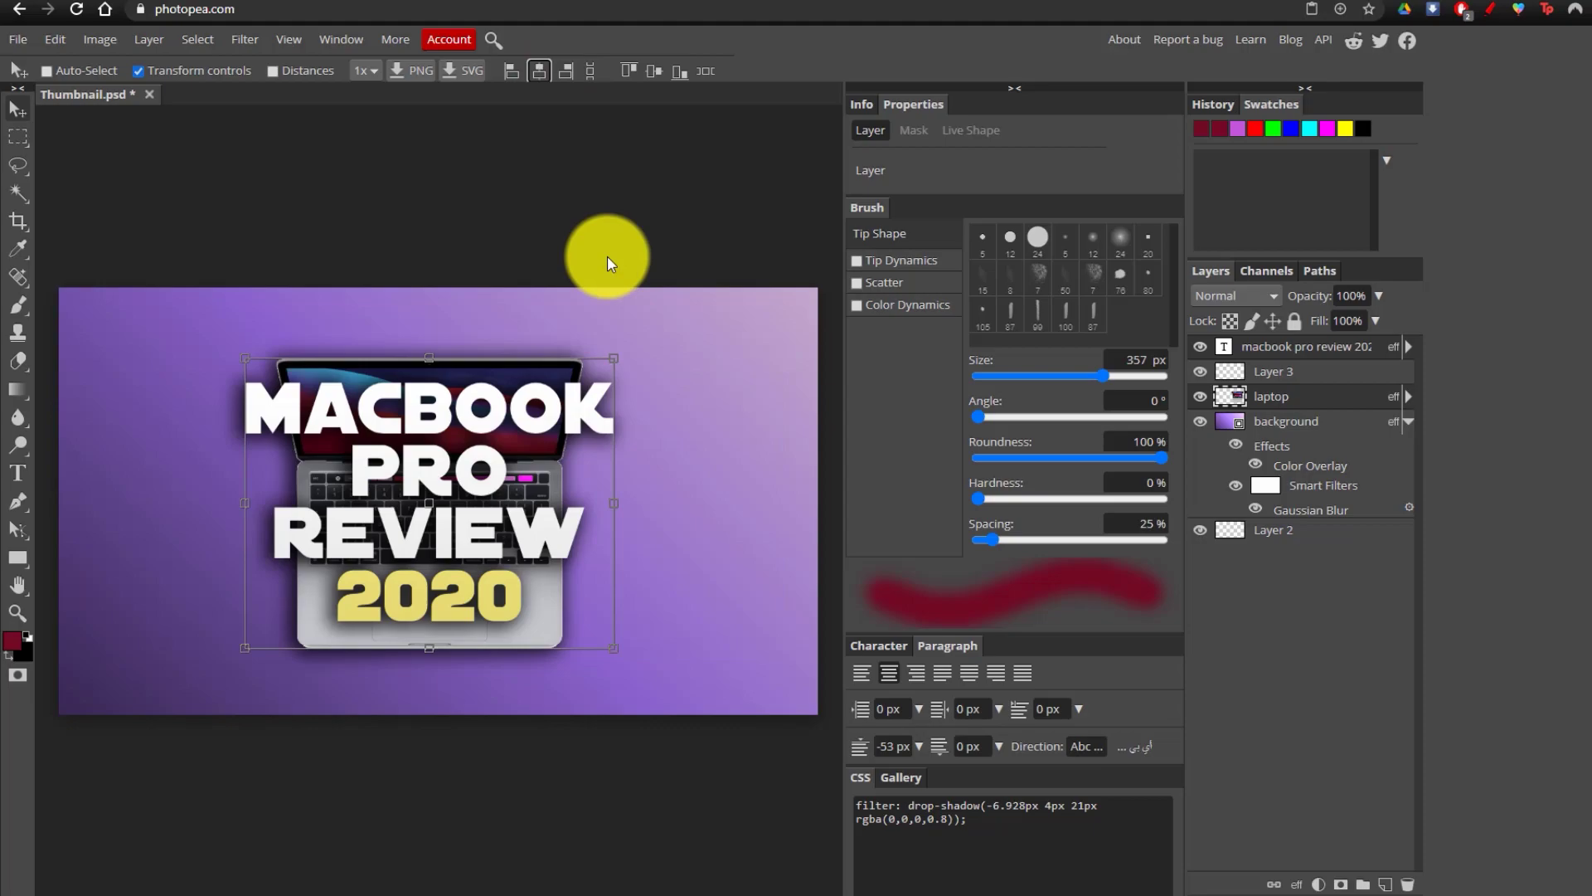
Undo the alignment of the title and laptop layers.
{"action": "key", "text": "ctrl+z"}
{"action": "key", "text": "ctrl+z"}
{"action": "key", "text": "ctrl+z"}
{"action": "key", "text": "ctrl+z"}
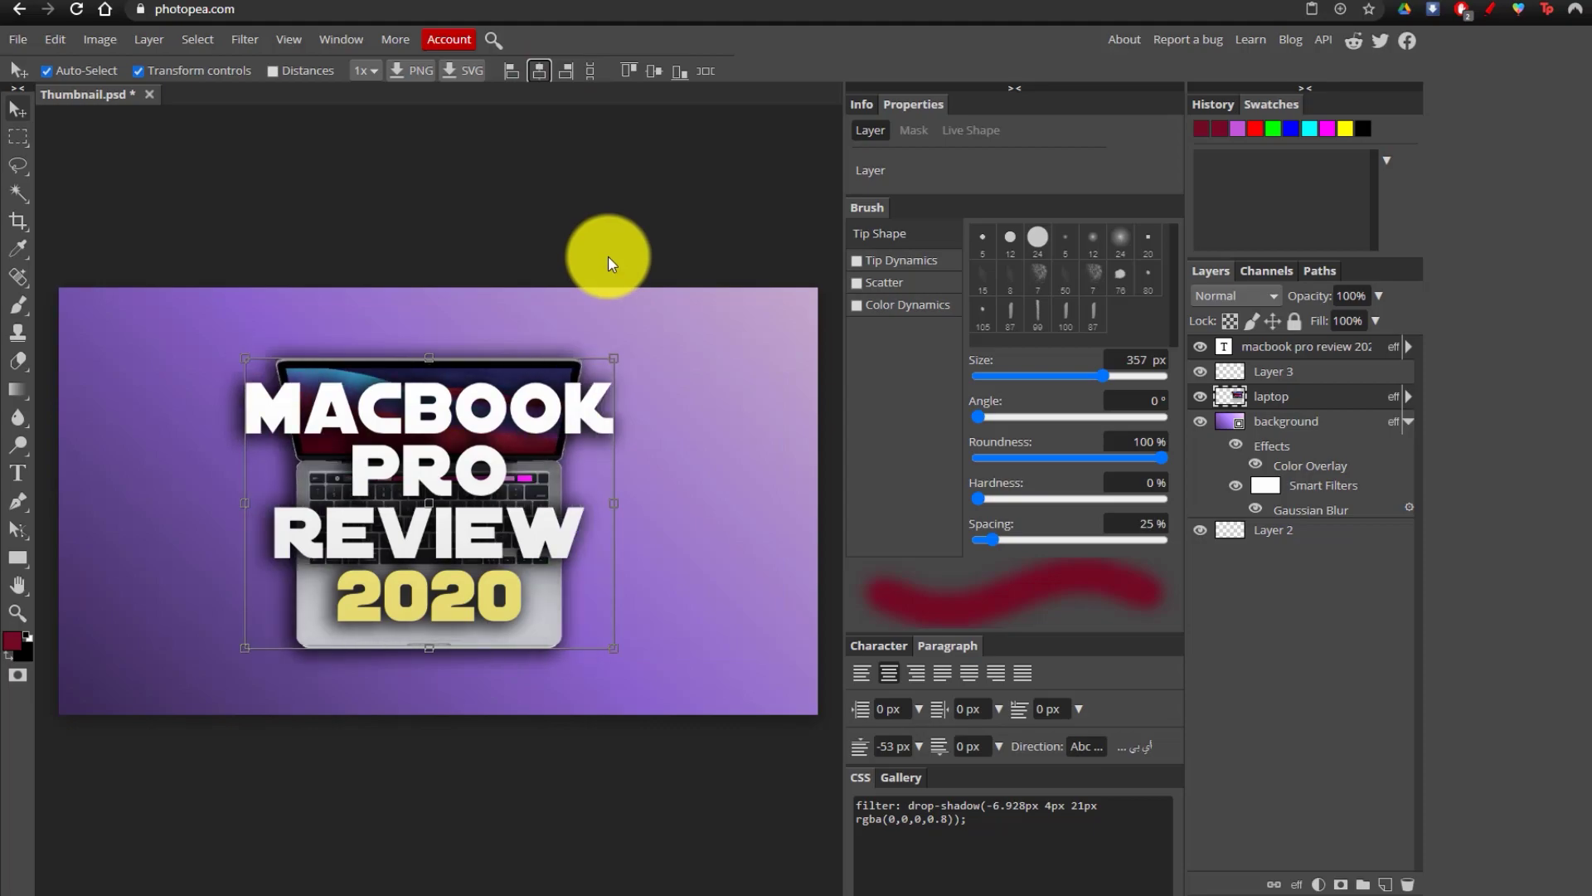
{"action": "key", "text": "ctrl+z"}
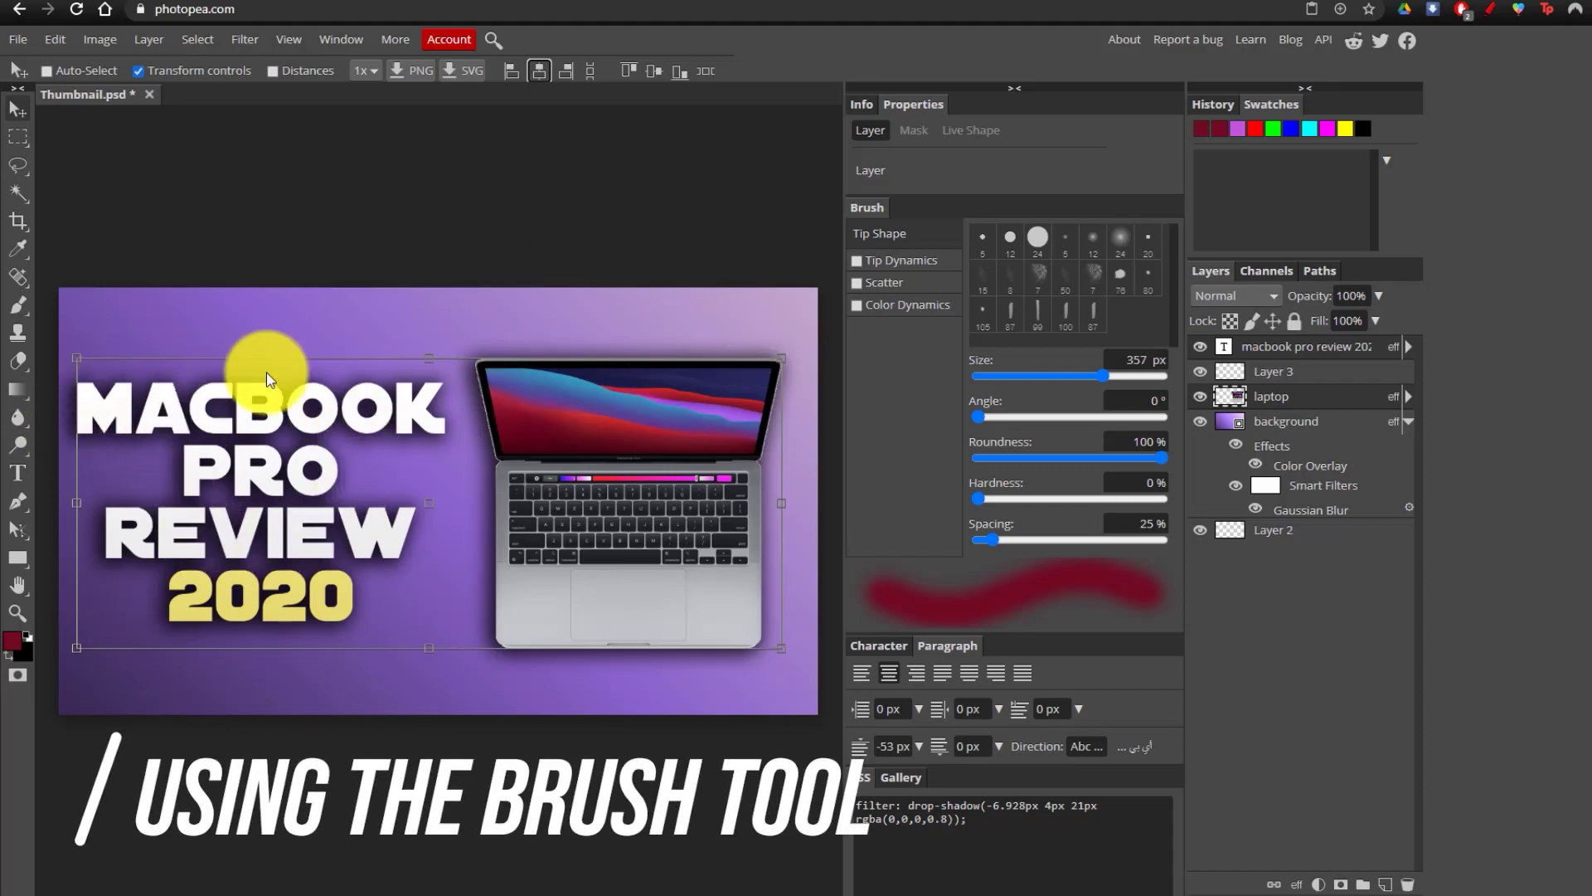
Select the empty Layer 3 between the title text and the laptop.
{"action": "left_click", "coordinate": [1304, 373]}
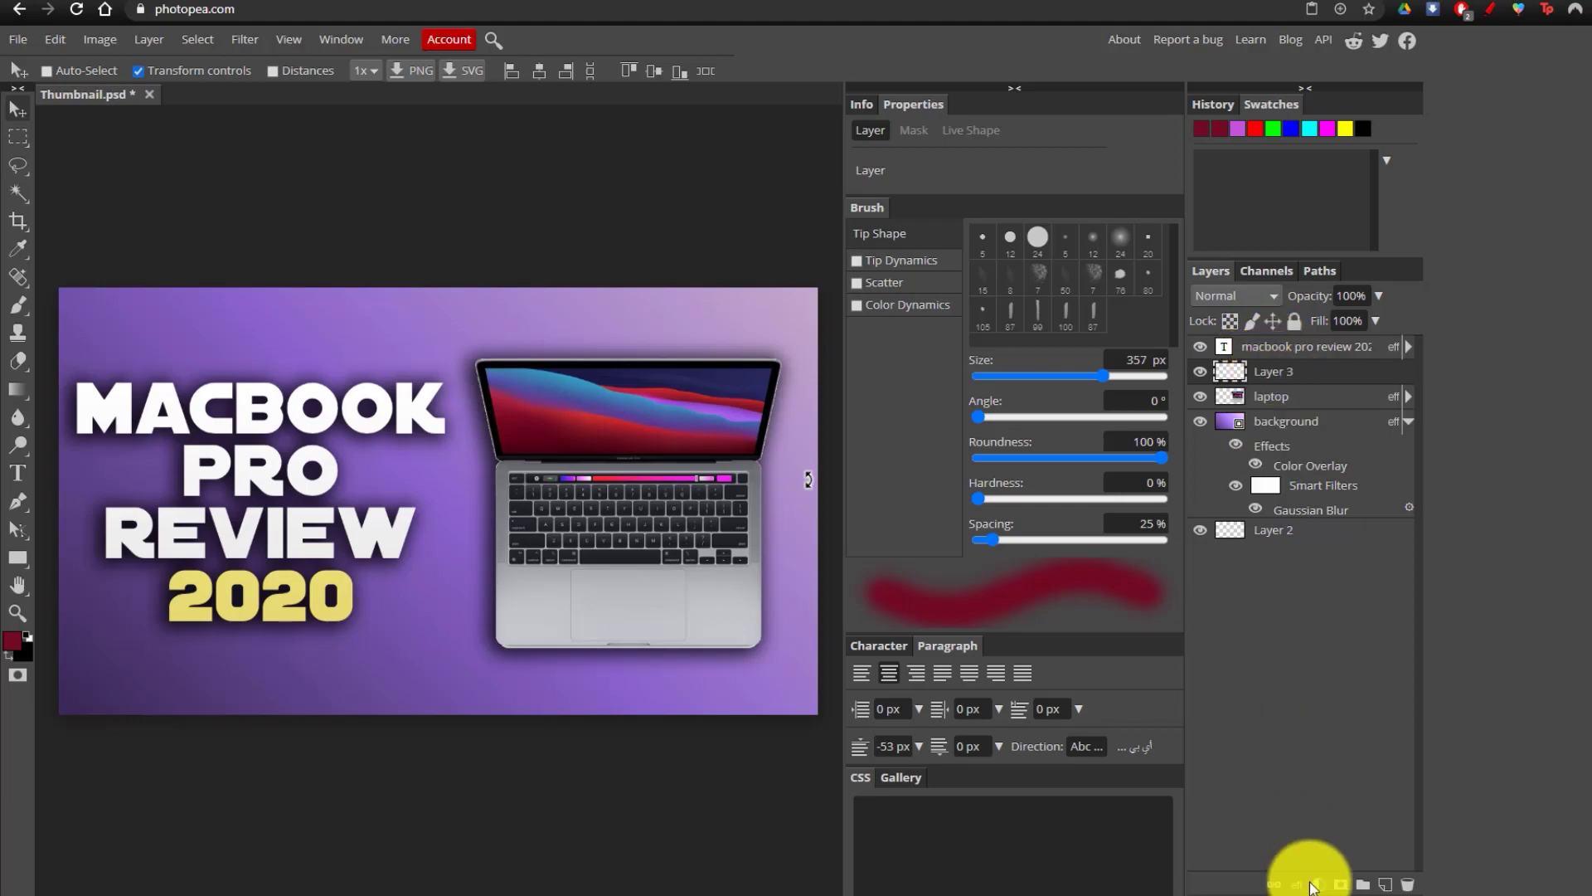
Add a blank layer above Layer 3 and delete it again.
{"action": "left_click", "coordinate": [1388, 881]}
{"action": "mouse_move", "coordinate": [1318, 371]}
{"action": "left_mouse_down"}
{"action": "mouse_move", "coordinate": [1325, 407]}
{"action": "mouse_move", "coordinate": [1327, 372]}
{"action": "left_mouse_up"}
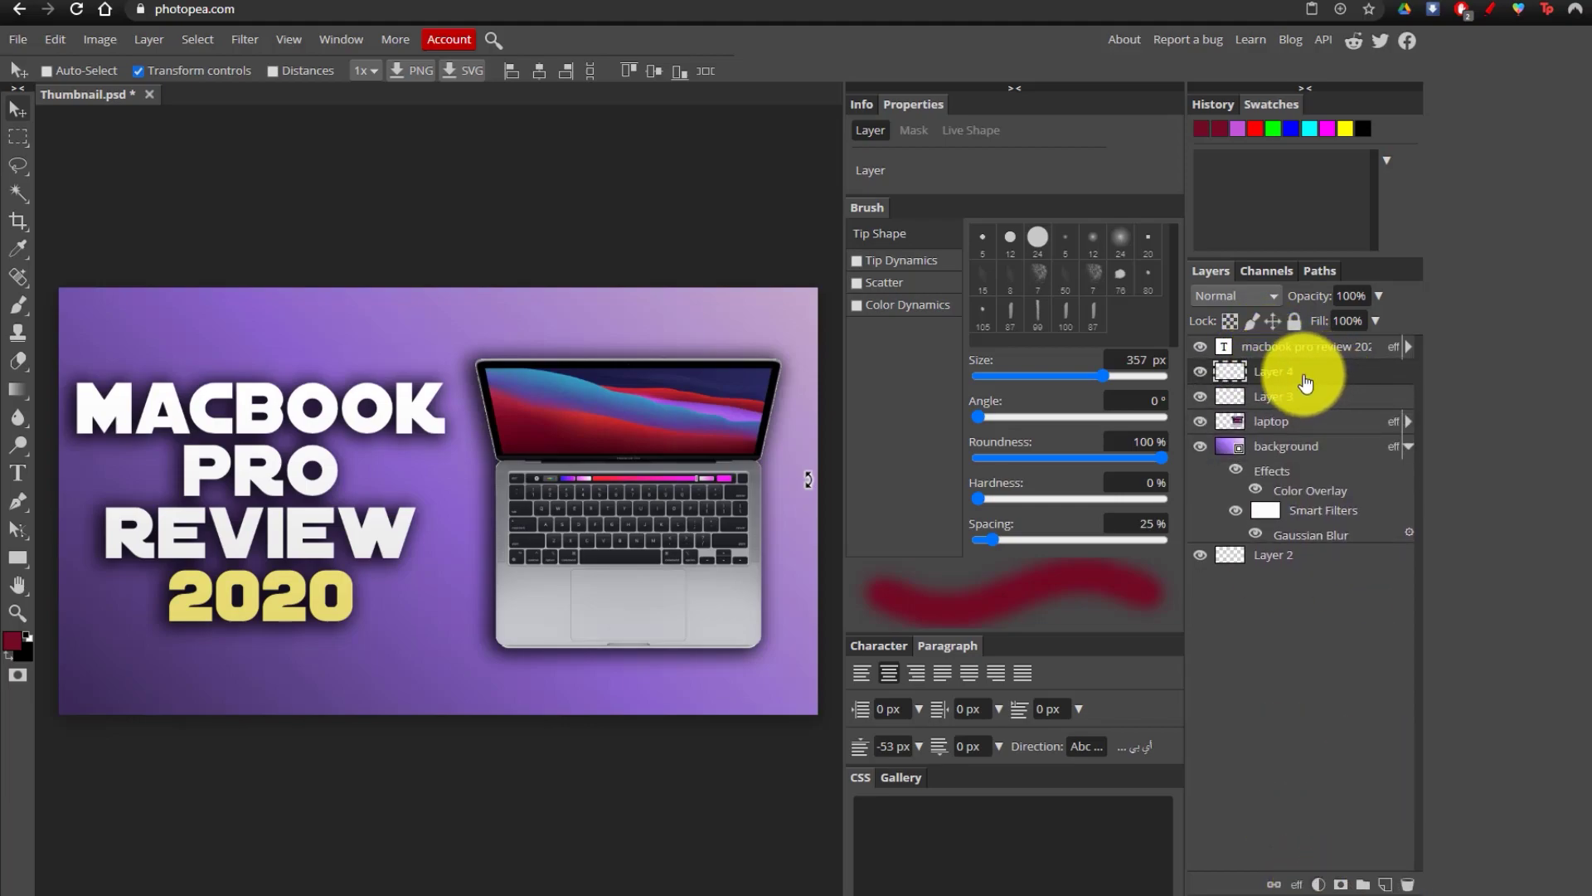
{"action": "key", "text": "Delete"}
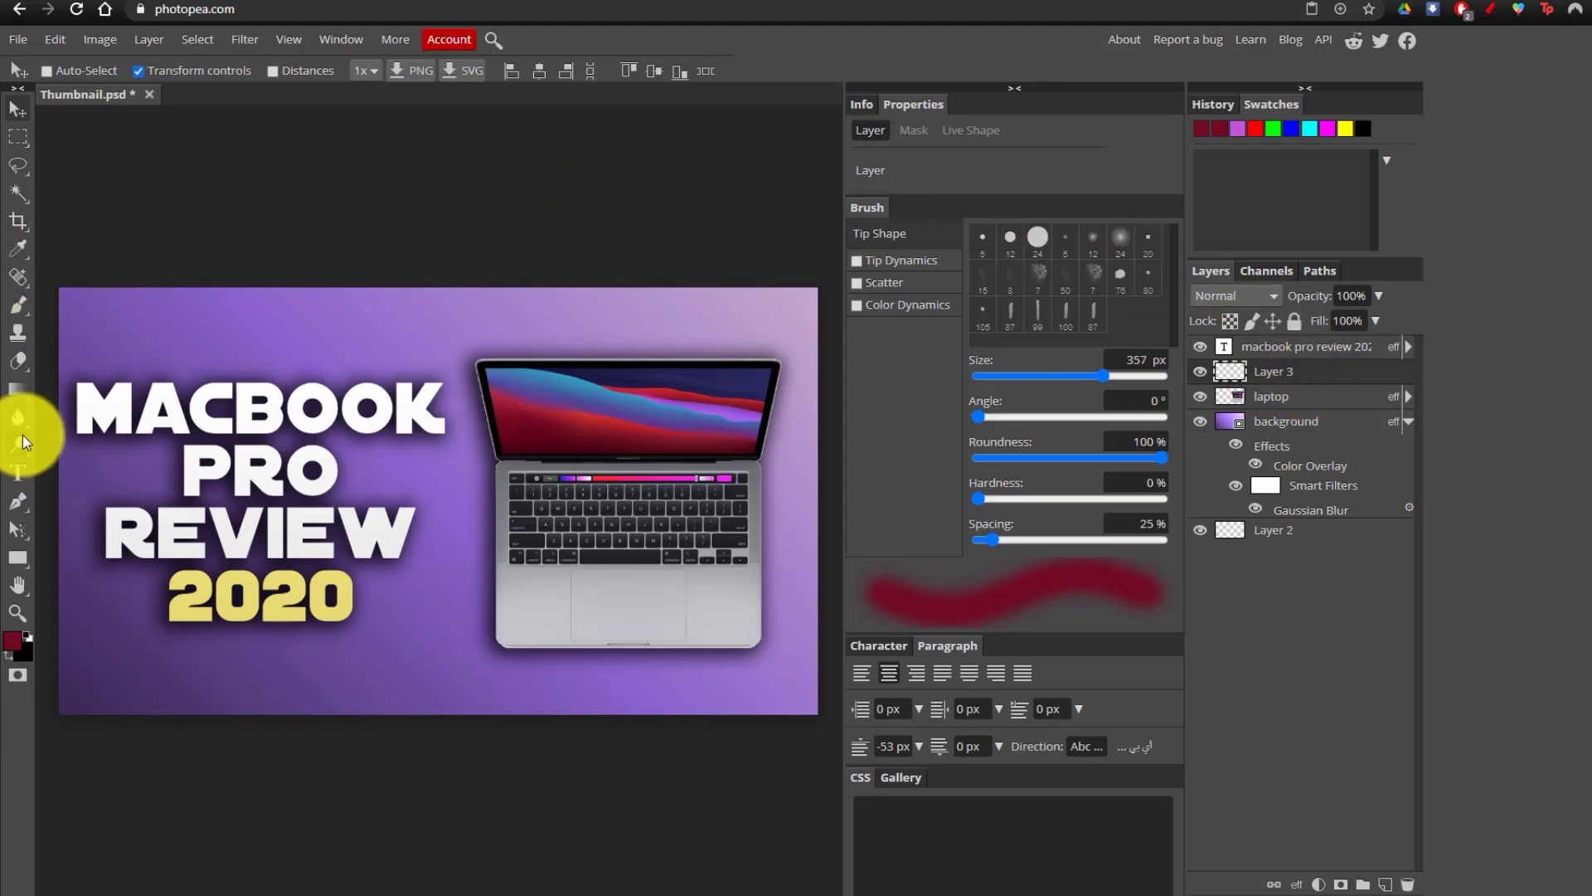
Set up the Brush tool with a size of about 405 px and 0% hardness.
{"action": "left_click", "coordinate": [17, 310]}
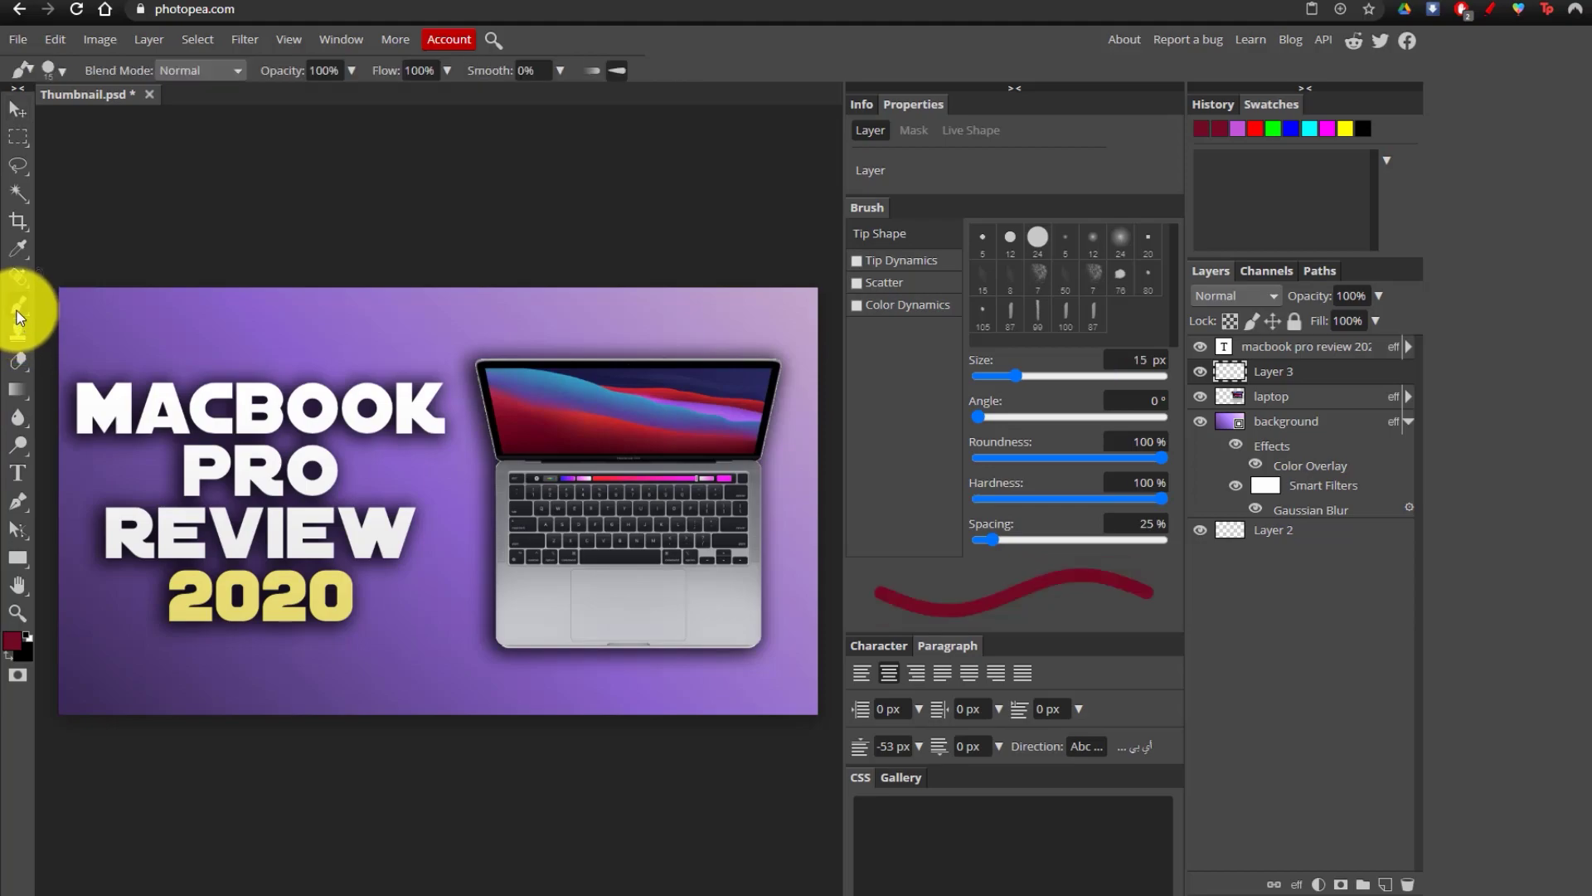
{"action": "mouse_move", "coordinate": [1018, 370]}
{"action": "left_mouse_down"}
{"action": "mouse_move", "coordinate": [1117, 371]}
{"action": "mouse_move", "coordinate": [1103, 371]}
{"action": "left_mouse_up"}
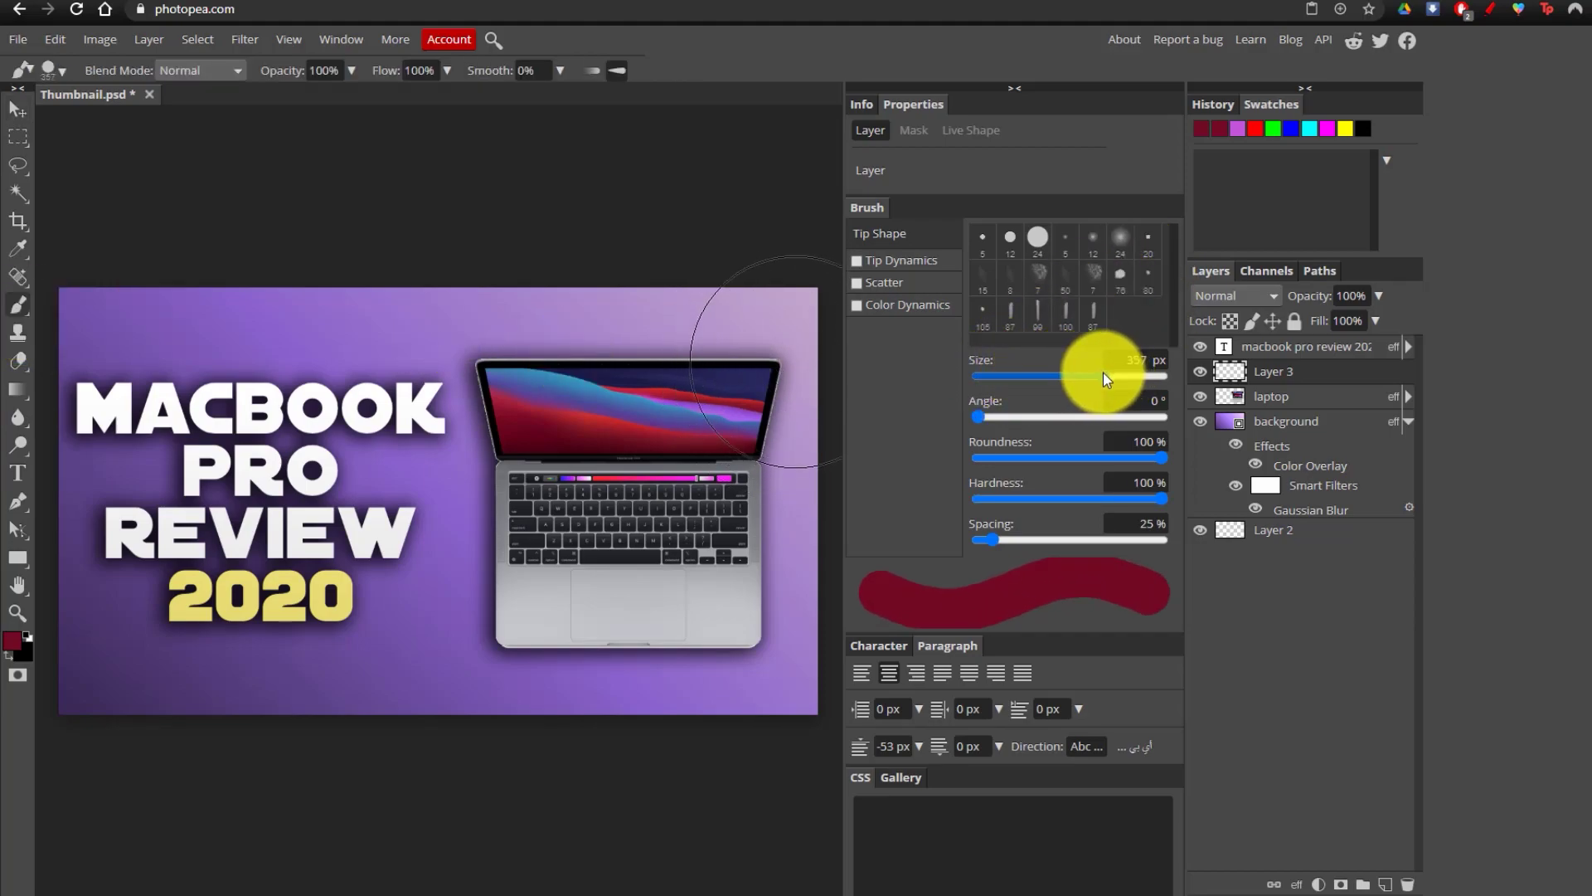
{"action": "left_click_drag", "start_coordinate": [1148, 498], "coordinate": [964, 501]}
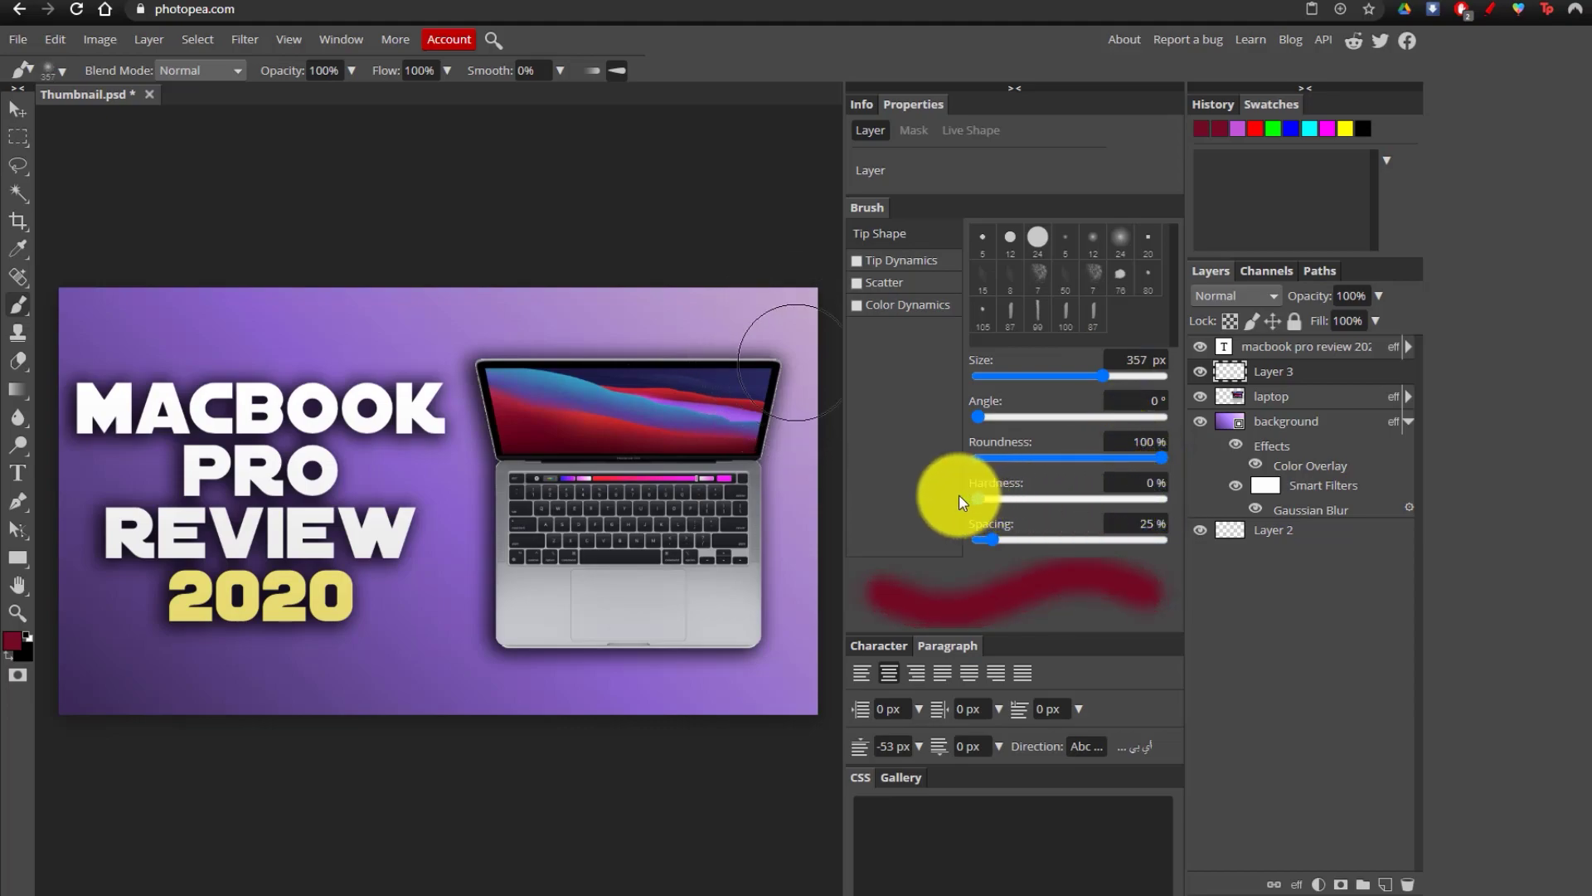
{"action": "left_click_drag", "start_coordinate": [1110, 373], "coordinate": [1109, 372]}
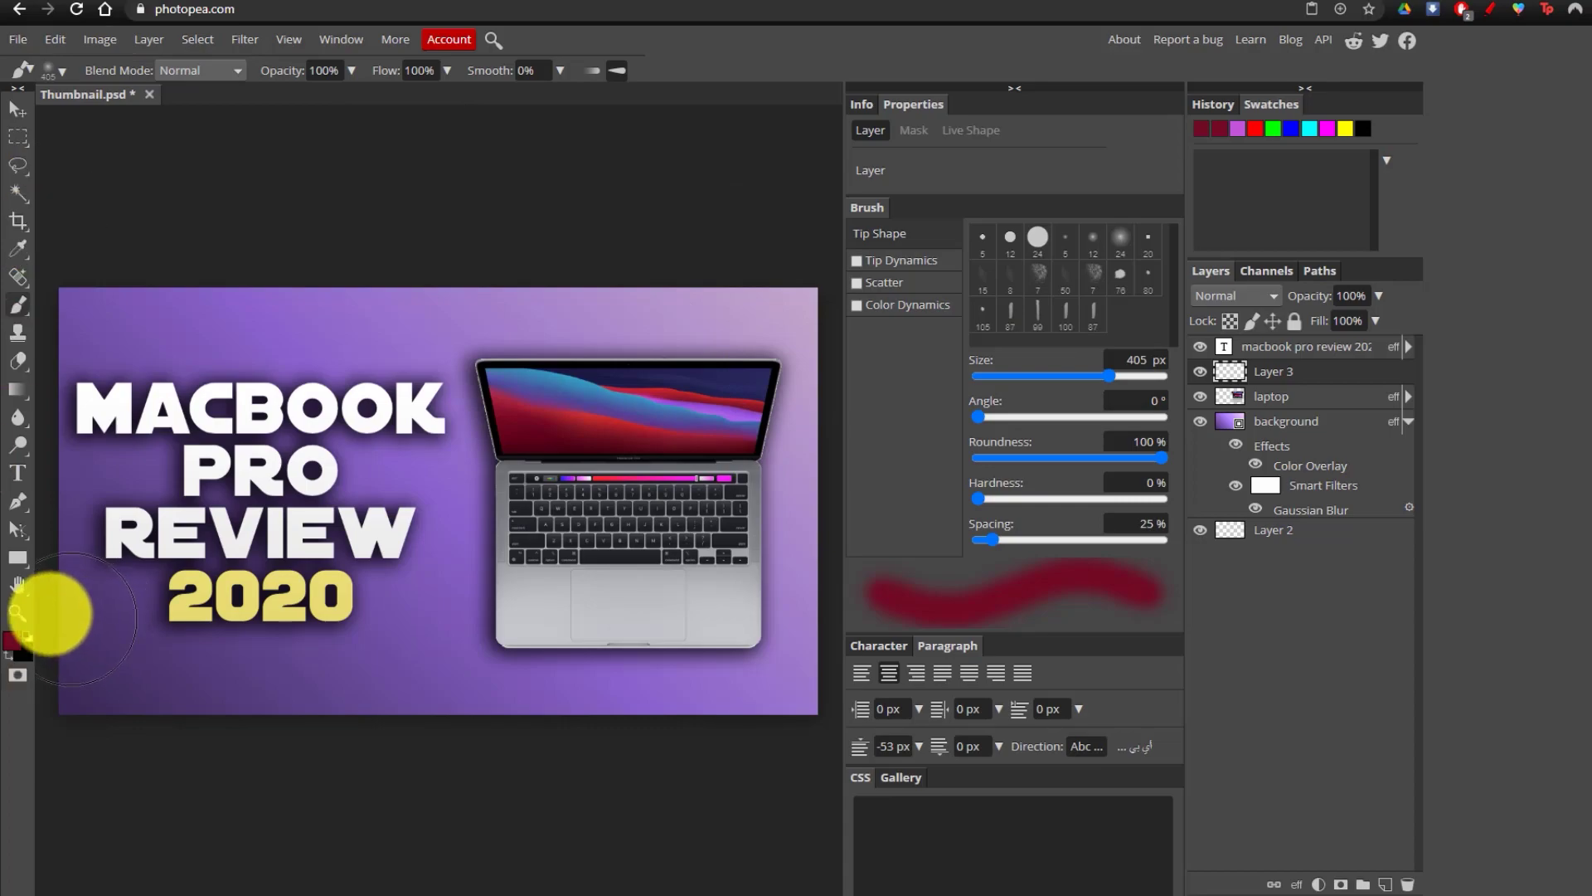
Set the foreground colour to bright magenta (#f326eb).
{"action": "left_click", "coordinate": [11, 650]}
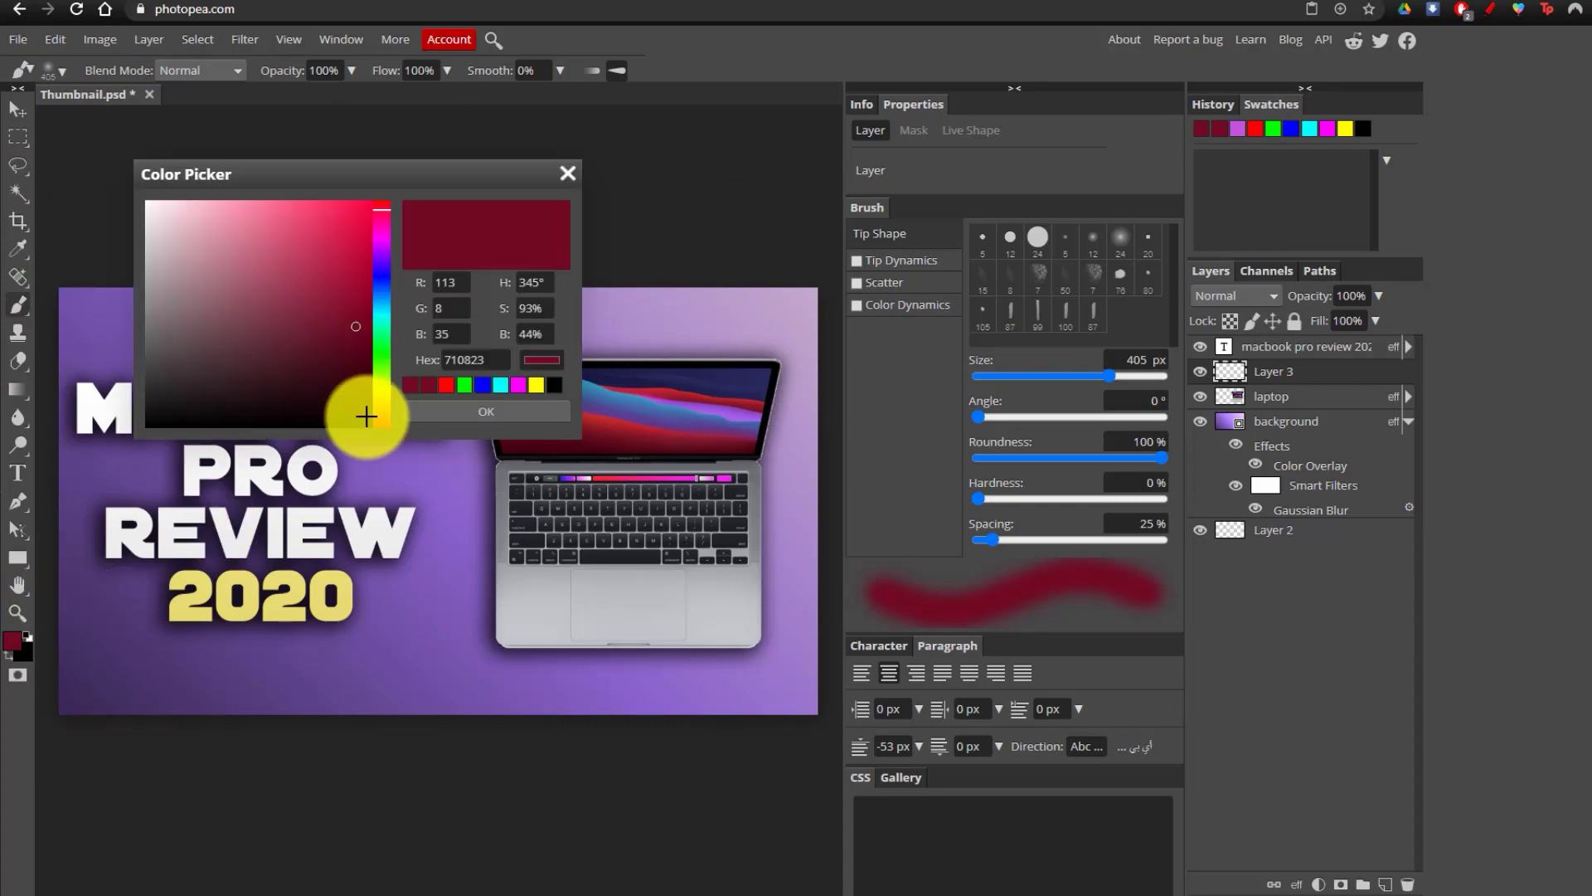
{"action": "left_click_drag", "start_coordinate": [382, 239], "coordinate": [337, 212]}
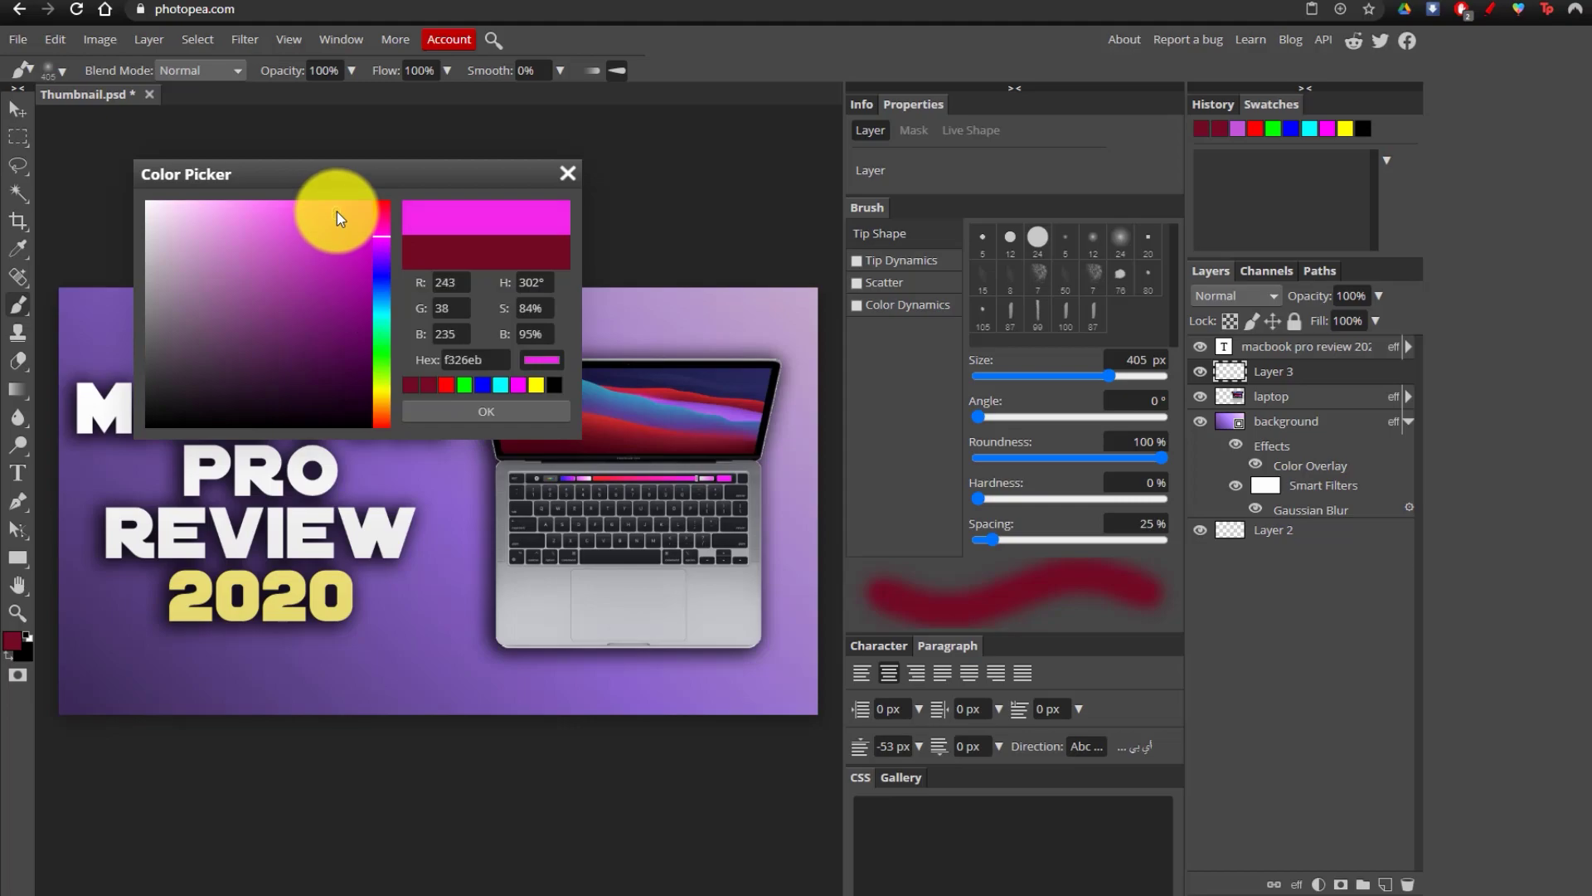
{"action": "left_click", "coordinate": [471, 411]}
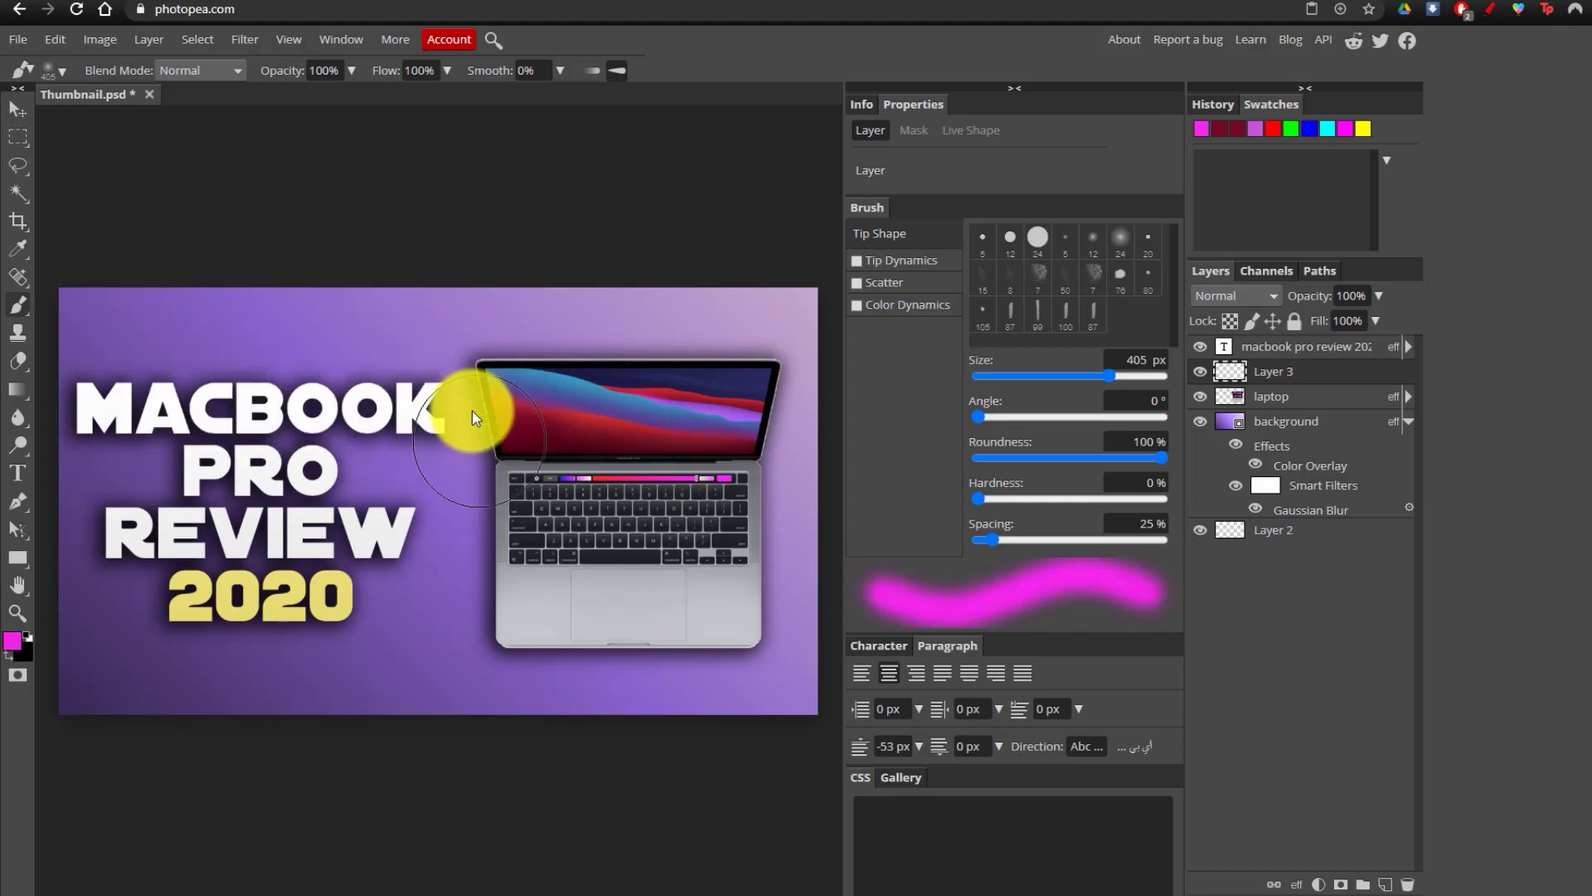
Paint a soft magenta glow on Layer 3 behind all four lines of the title text.
{"action": "left_click", "coordinate": [116, 406]}
{"action": "mouse_move", "coordinate": [261, 408]}
{"action": "left_mouse_down"}
{"action": "mouse_move", "coordinate": [393, 402]}
{"action": "mouse_move", "coordinate": [382, 432]}
{"action": "left_mouse_up"}
{"action": "mouse_move", "coordinate": [197, 471]}
{"action": "left_mouse_down"}
{"action": "mouse_move", "coordinate": [347, 483]}
{"action": "mouse_move", "coordinate": [126, 523]}
{"action": "mouse_move", "coordinate": [119, 538]}
{"action": "mouse_move", "coordinate": [391, 534]}
{"action": "mouse_move", "coordinate": [173, 605]}
{"action": "mouse_move", "coordinate": [313, 633]}
{"action": "left_mouse_up"}
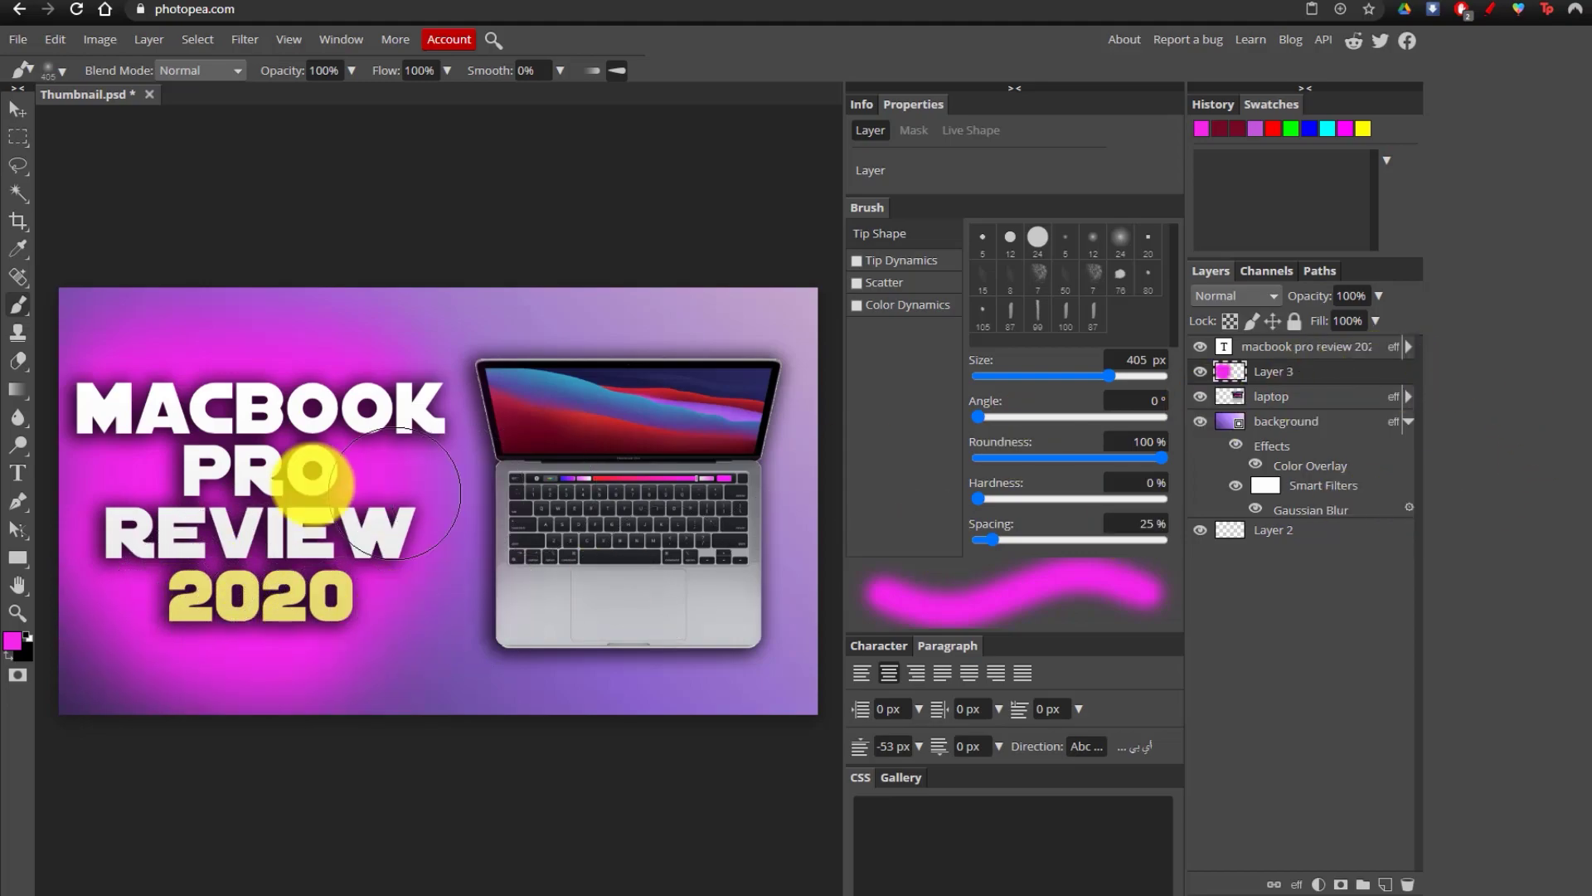
Lower the opacity of the magenta glow layer to 46%.
{"action": "left_click", "coordinate": [1378, 296]}
{"action": "left_click_drag", "start_coordinate": [1370, 321], "coordinate": [1333, 322]}
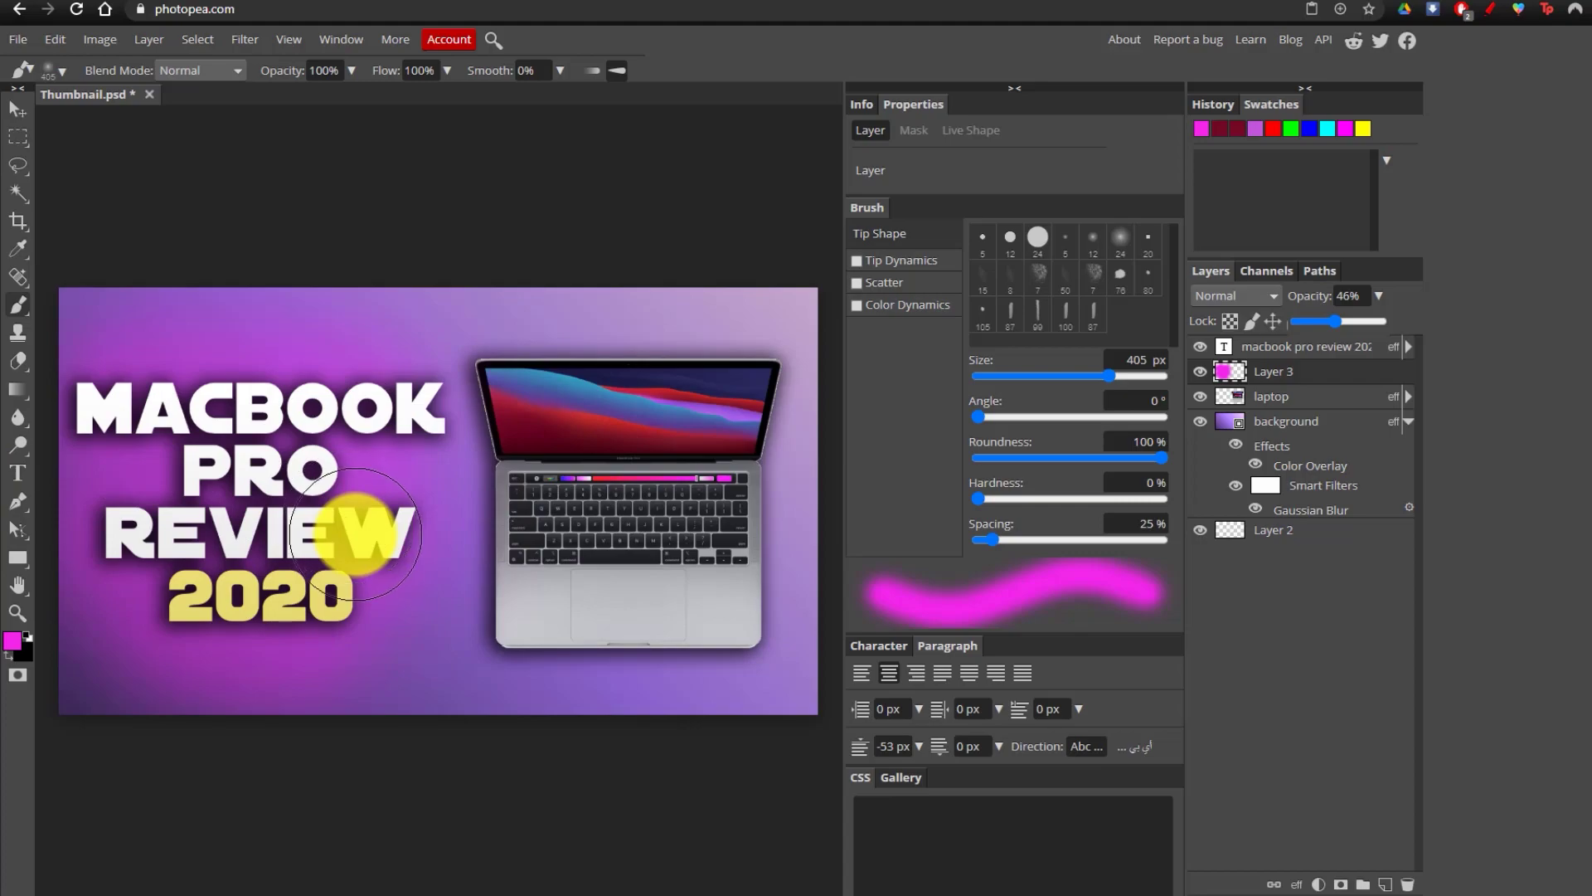
{"action": "left_click", "coordinate": [317, 224]}
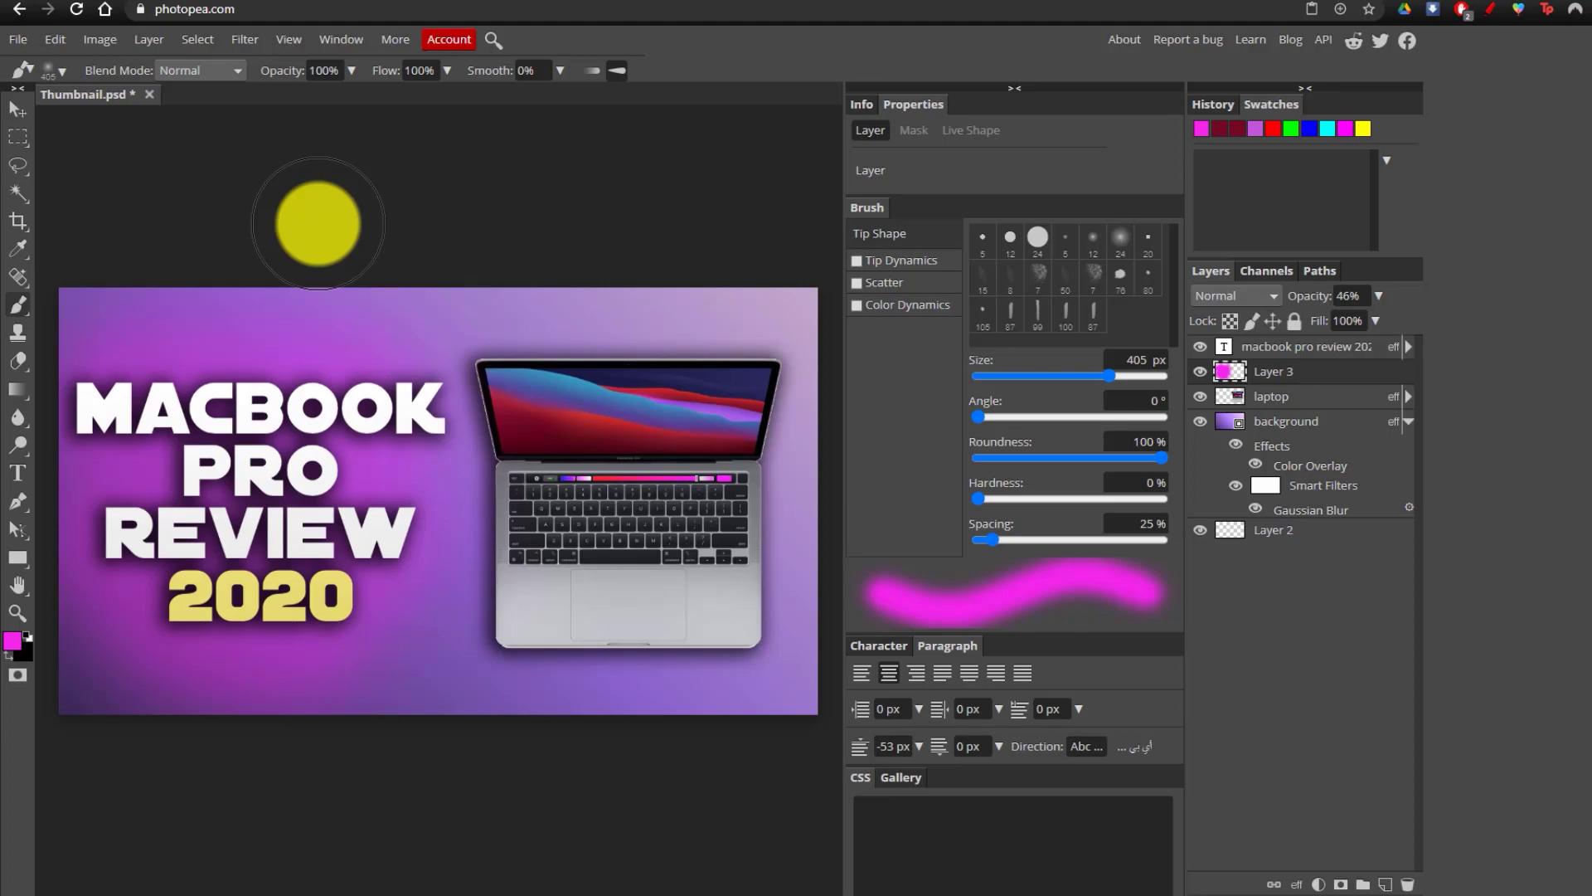
Save the thumbnail project as a PSD file.
{"action": "left_click", "coordinate": [18, 39]}
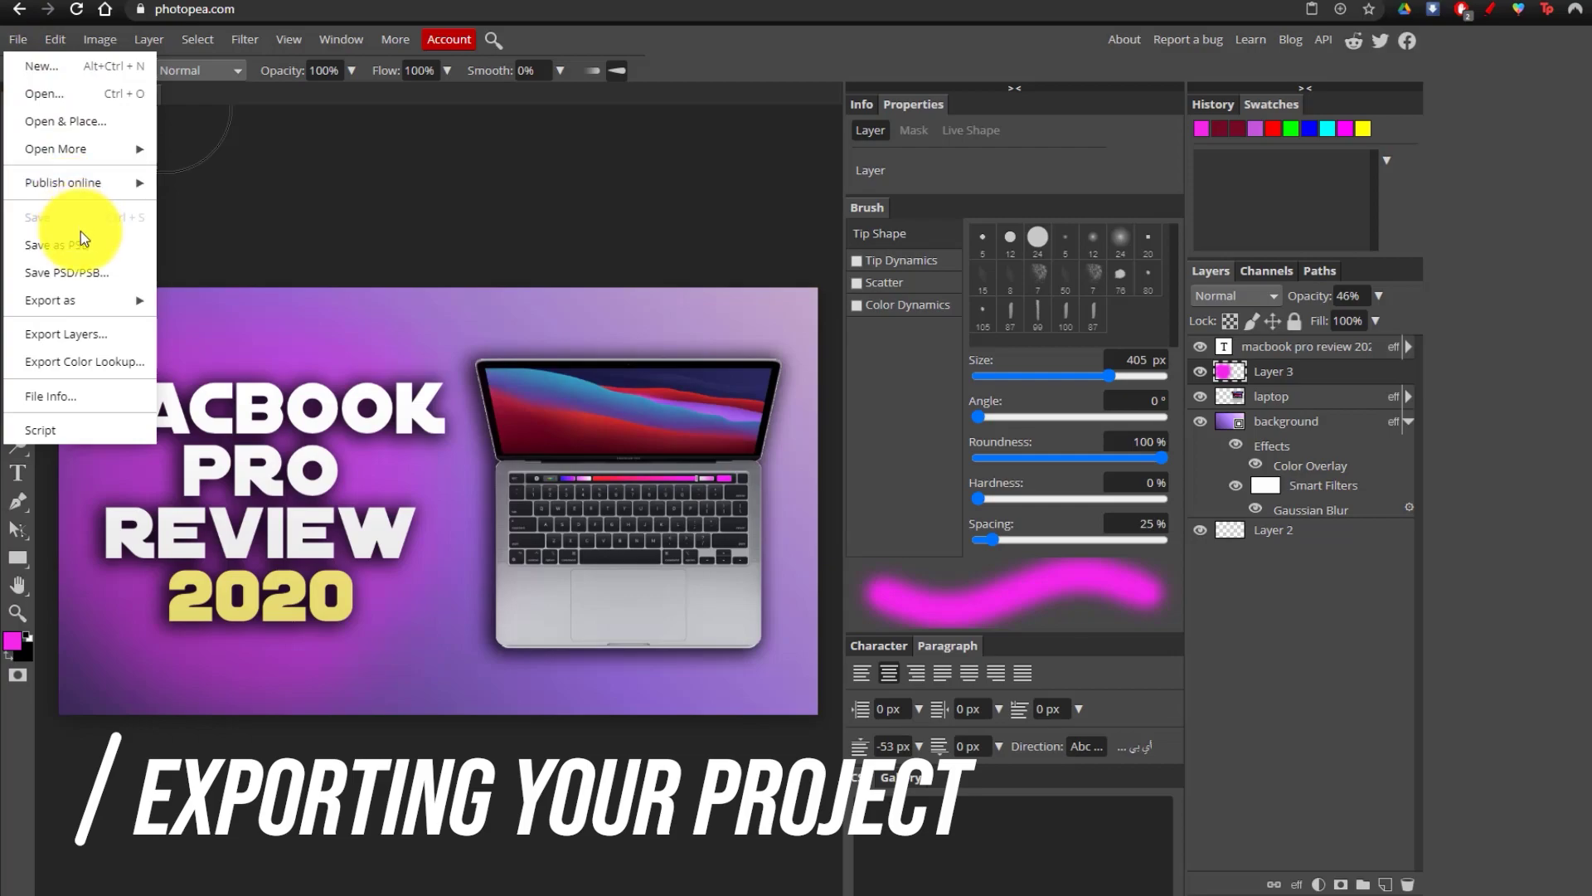
{"action": "left_click", "coordinate": [80, 256]}
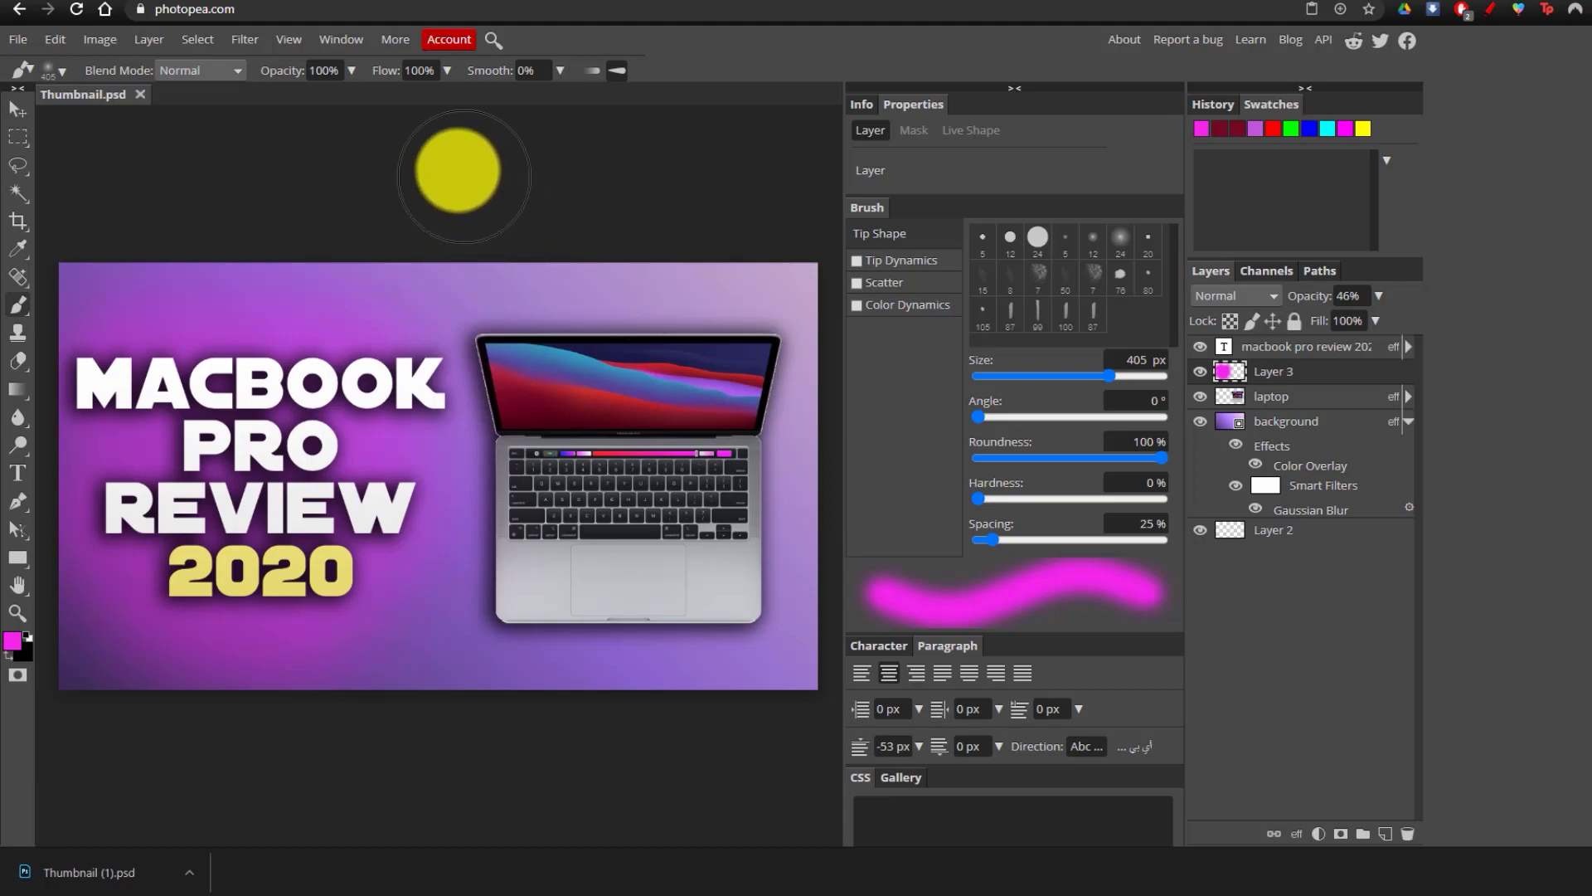
Export the thumbnail as a 1280 x 720 px PNG and open the downloaded image in Photos.
{"action": "left_click", "coordinate": [17, 38]}
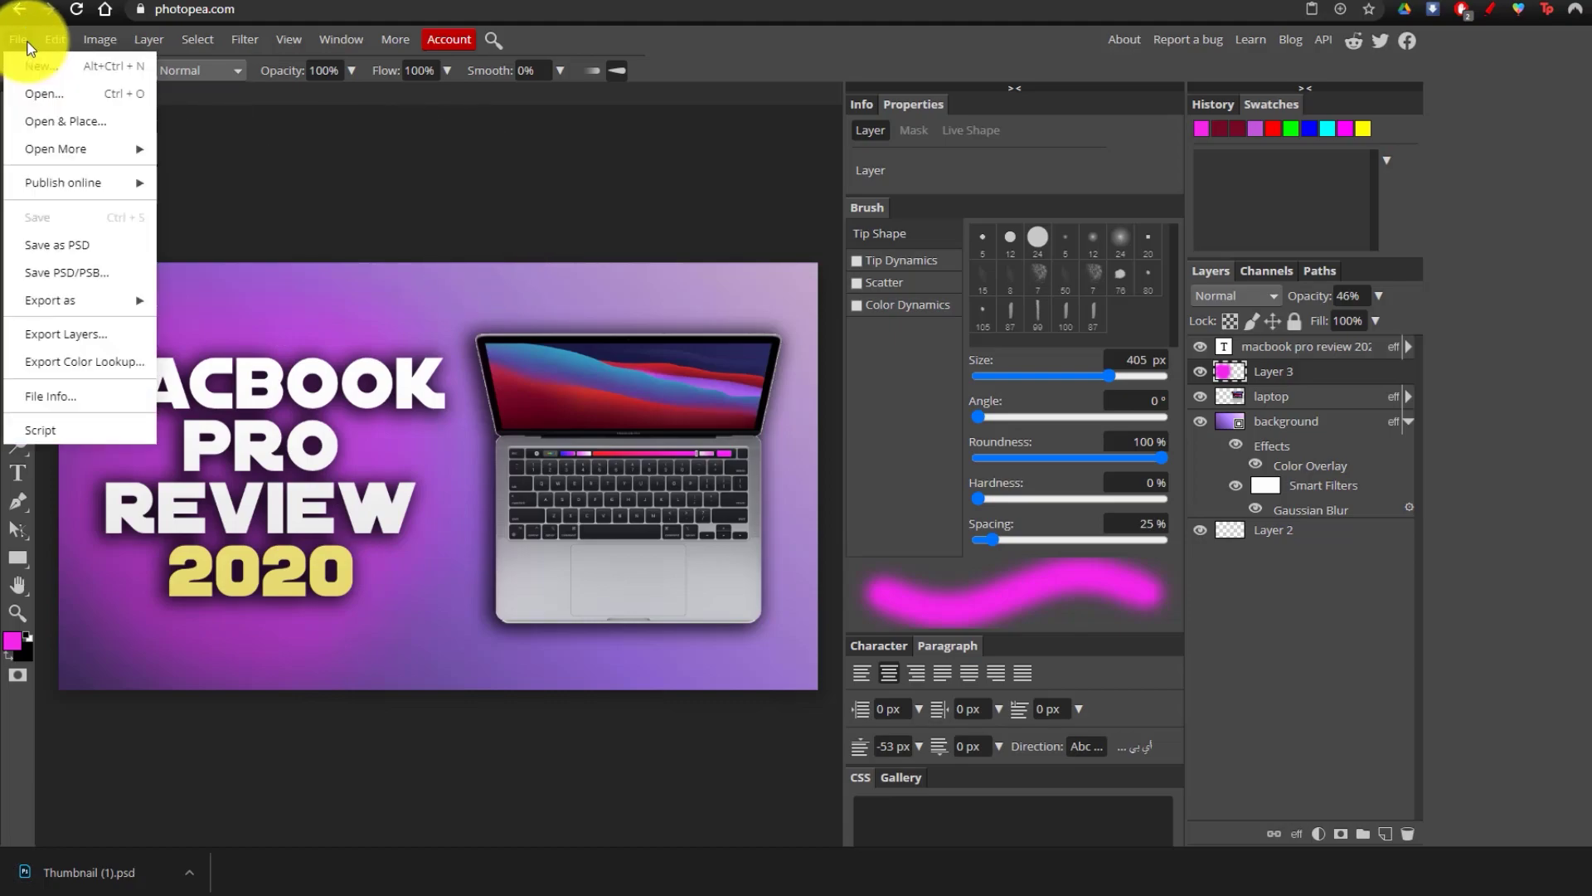
{"action": "mouse_move", "coordinate": [114, 314]}
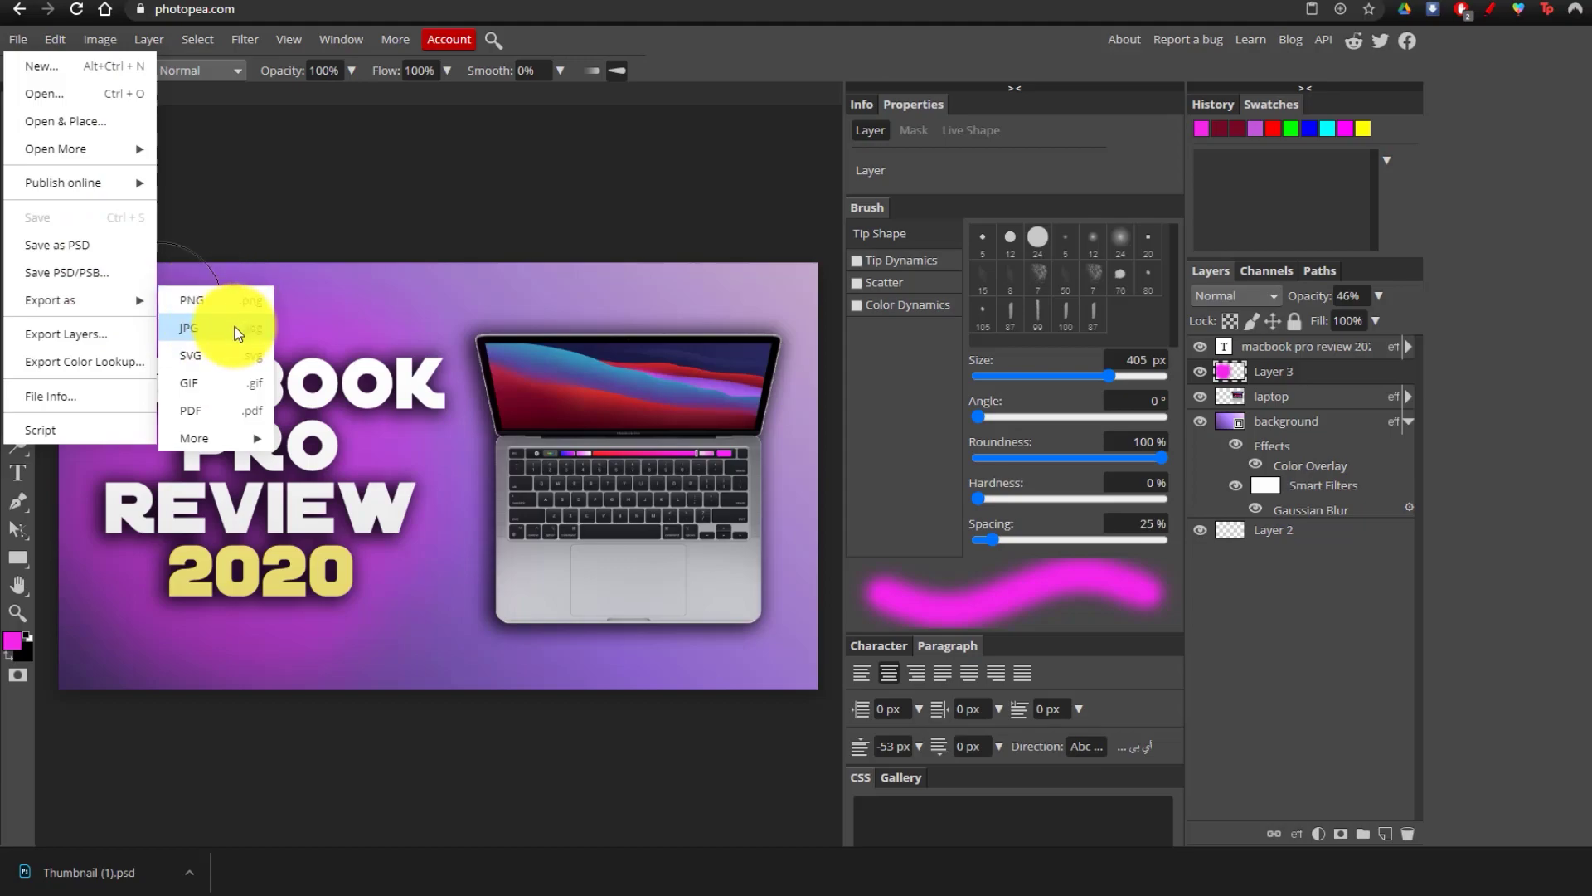
{"action": "left_click", "coordinate": [220, 300]}
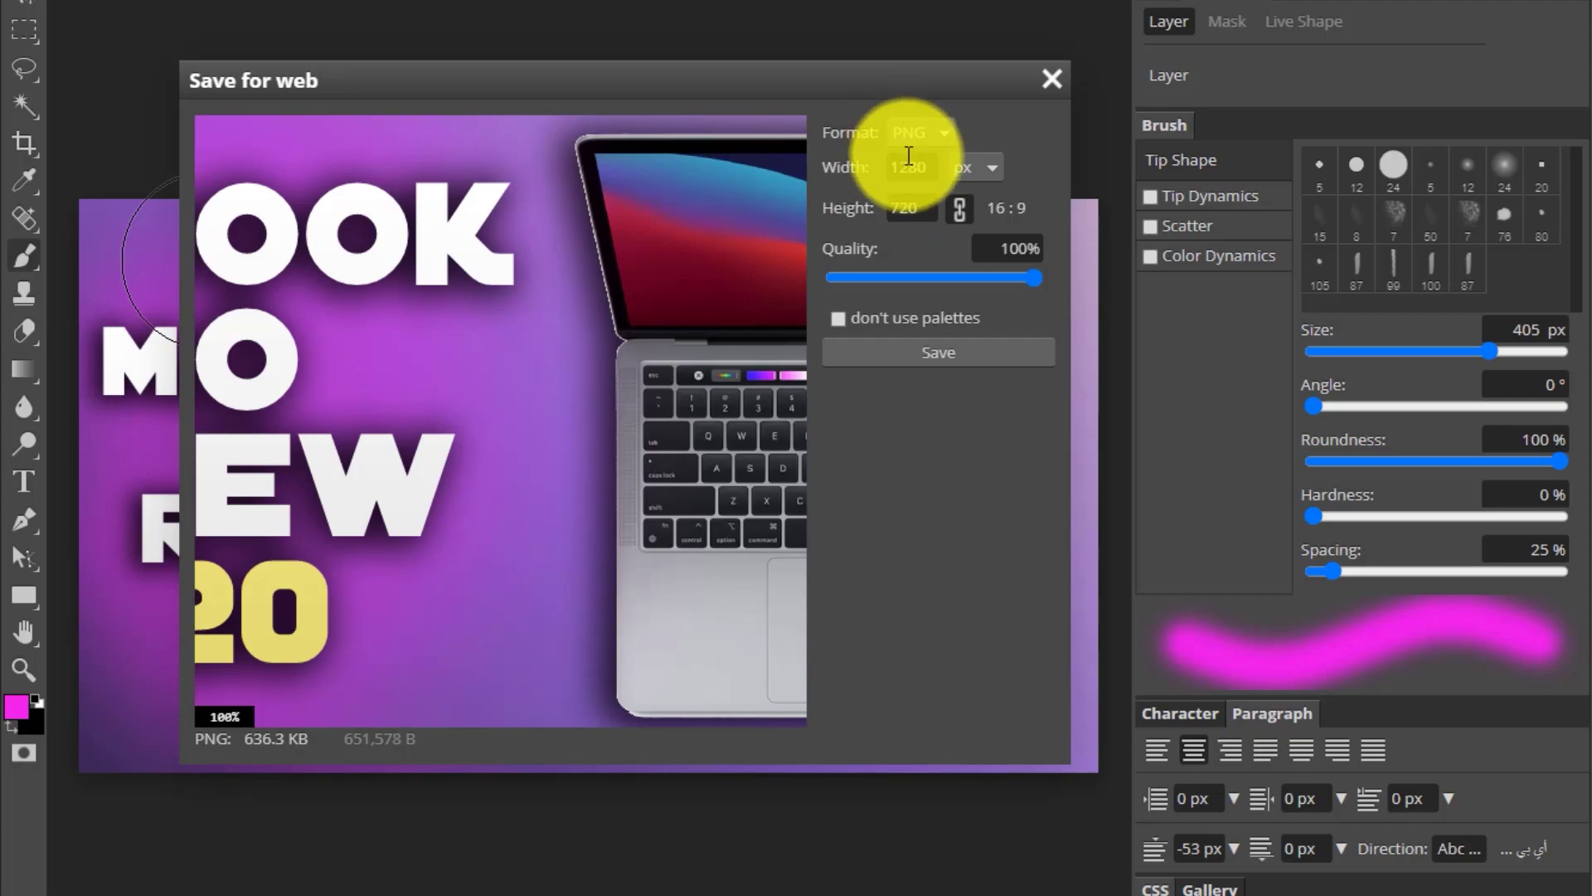
{"action": "left_click", "coordinate": [917, 208]}
{"action": "left_click", "coordinate": [1034, 276]}
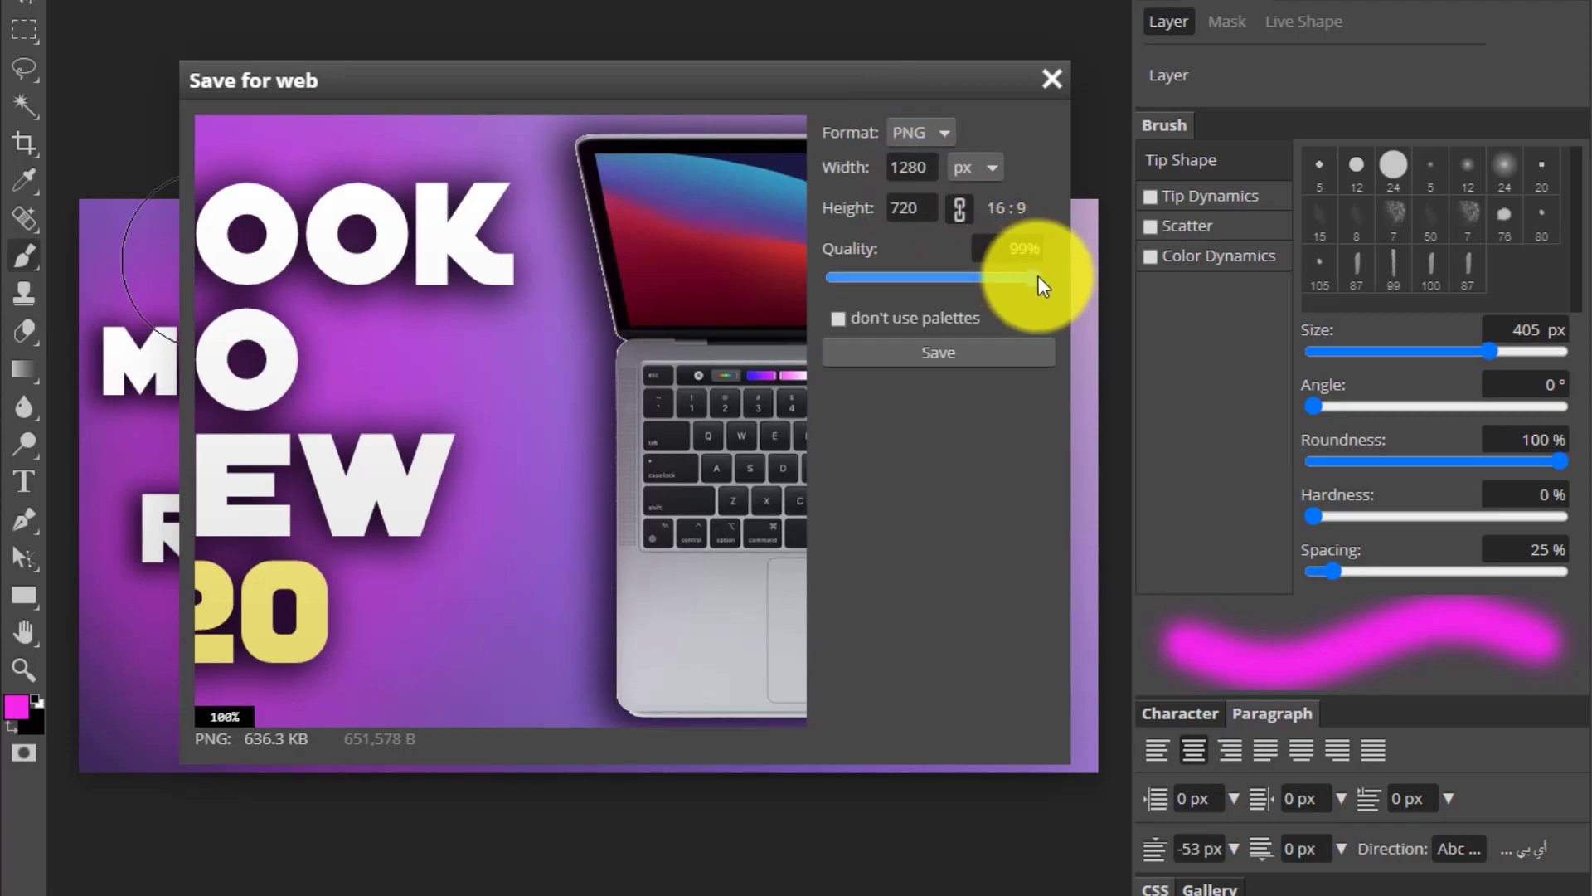
{"action": "left_click", "coordinate": [981, 354]}
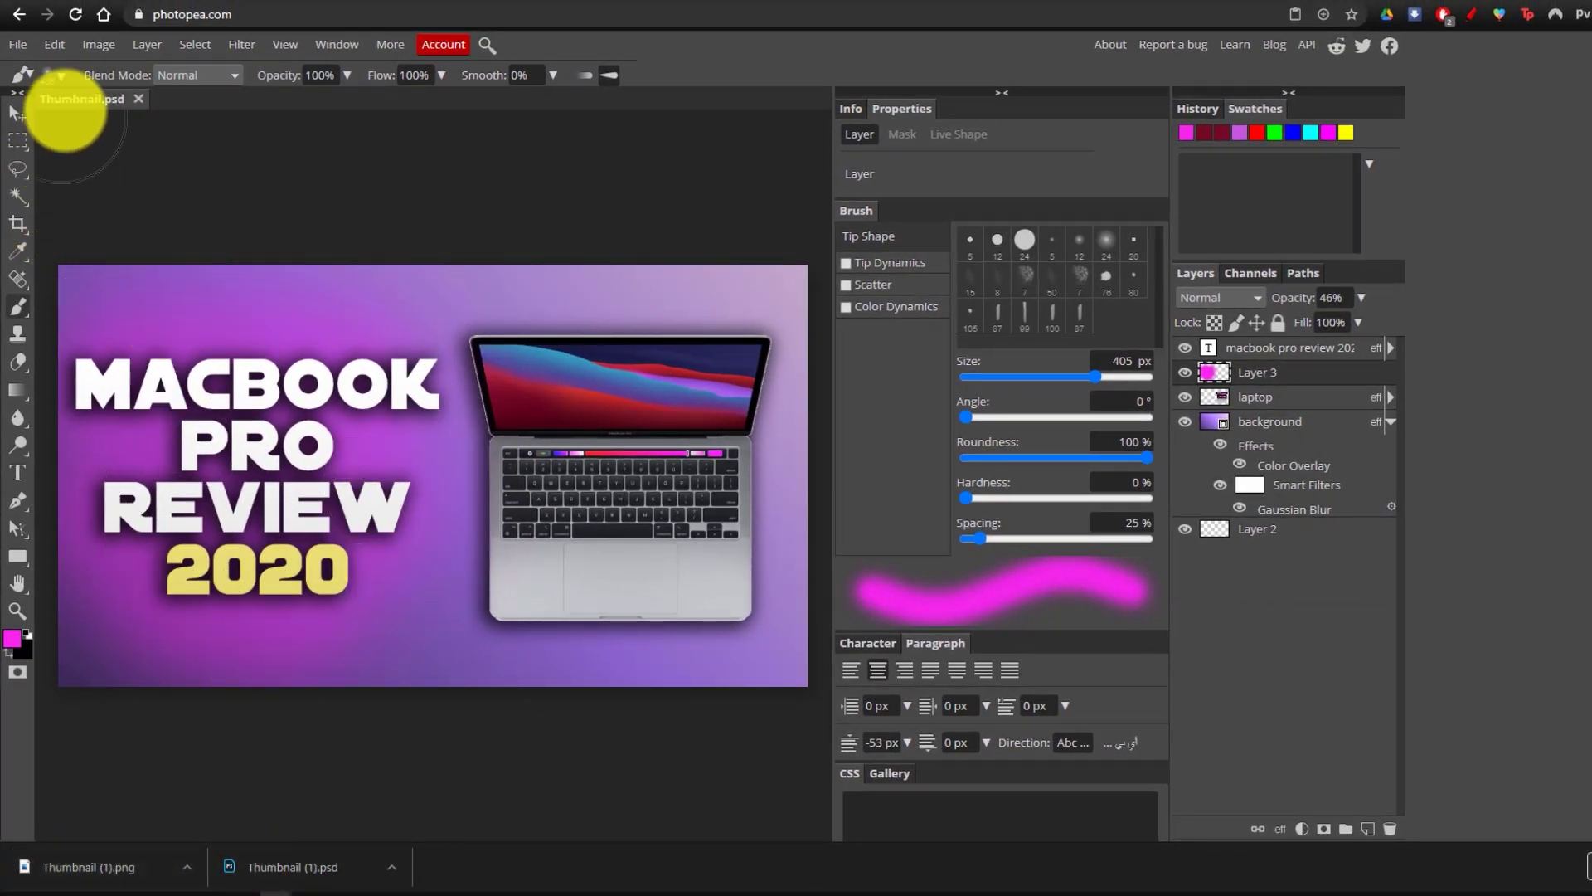
{"action": "left_click", "coordinate": [135, 867]}
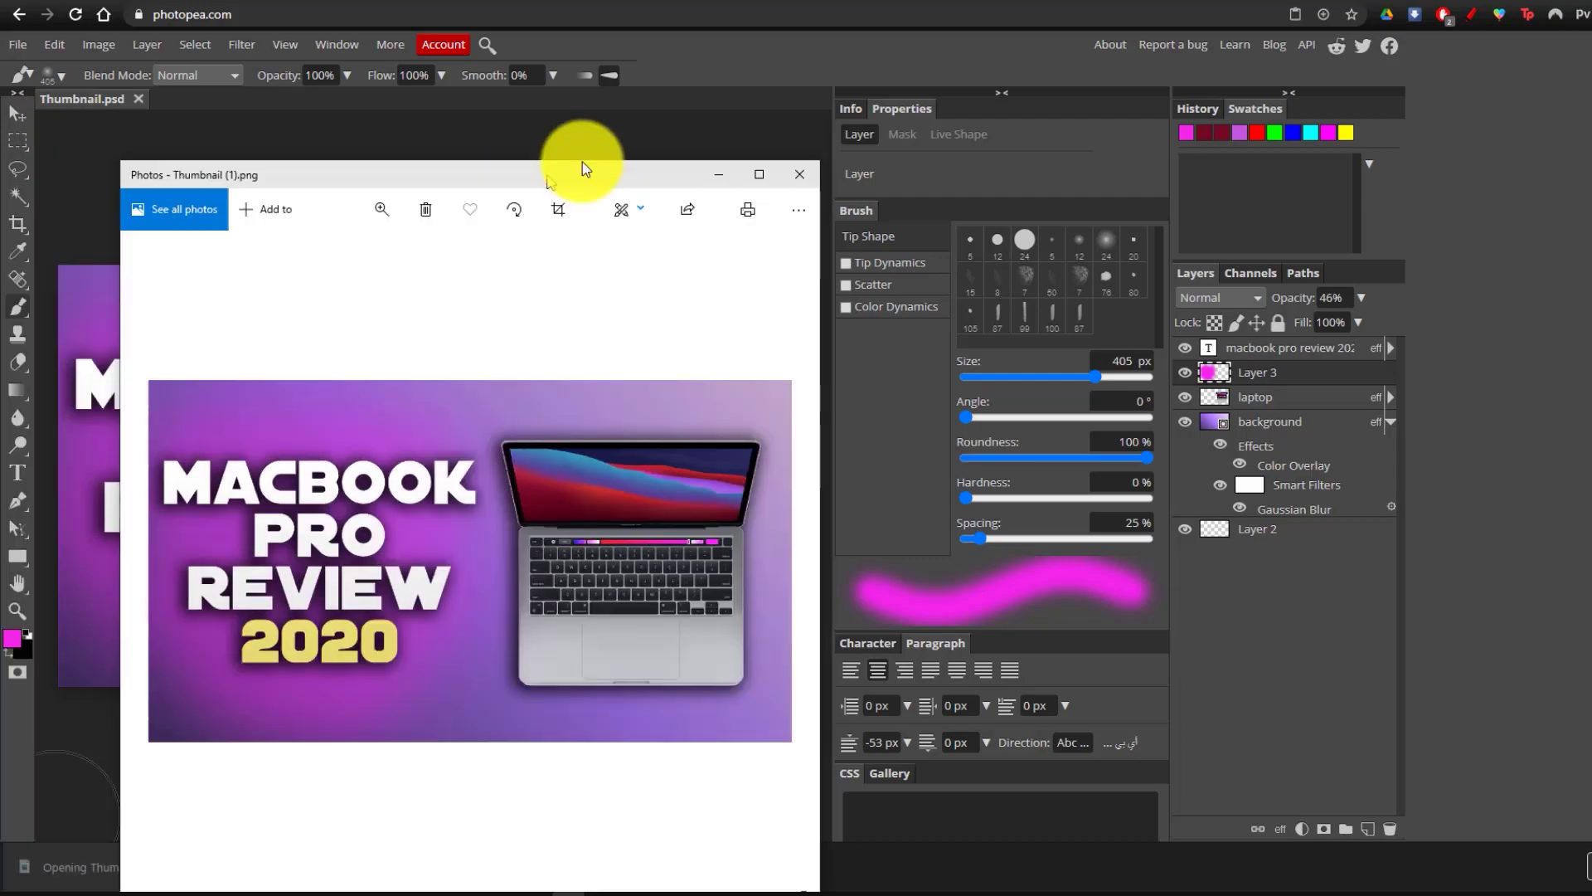